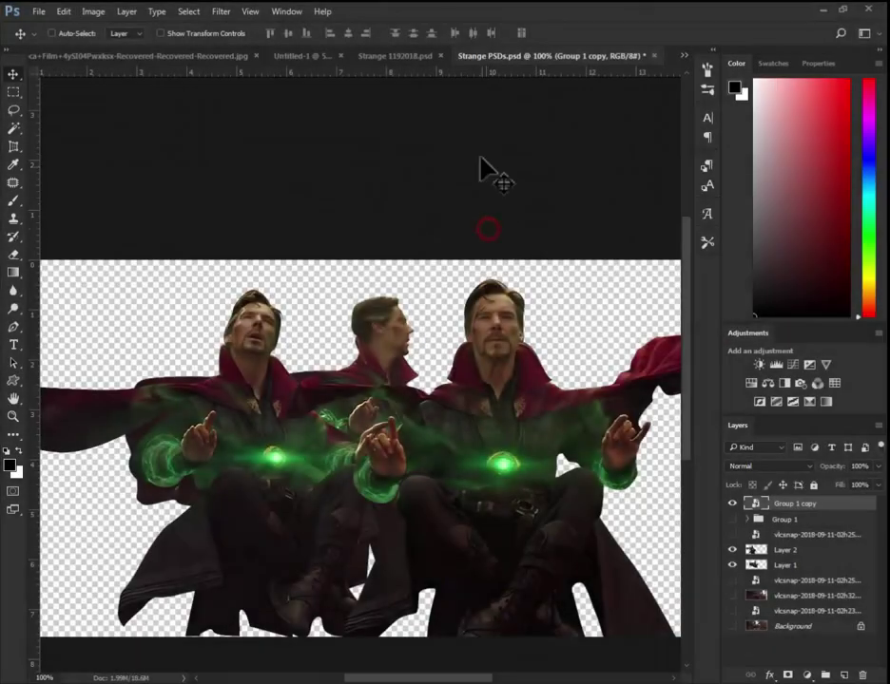
Create a new document, Untitled-2, with a white background from File > New
click(38, 11)
click(57, 32)
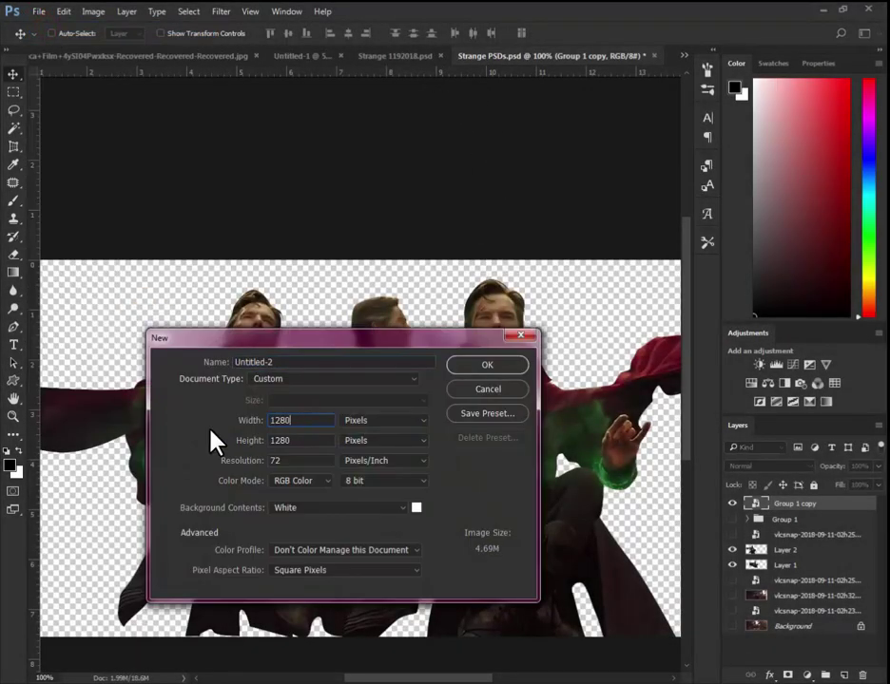
click(490, 369)
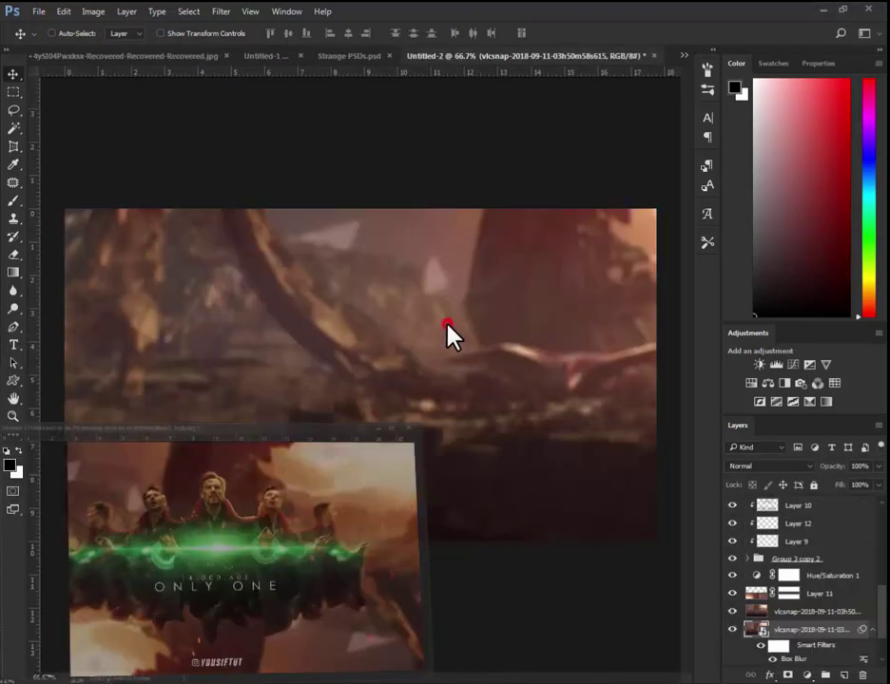
Place the wasteland background image and fit it to fill the Untitled-2 canvas
mouse_move(488, 325)
mouse_down()
mouse_move(423, 388)
mouse_move(423, 376)
mouse_up()
key(ctrl+a)
click(292, 33)
key(z)
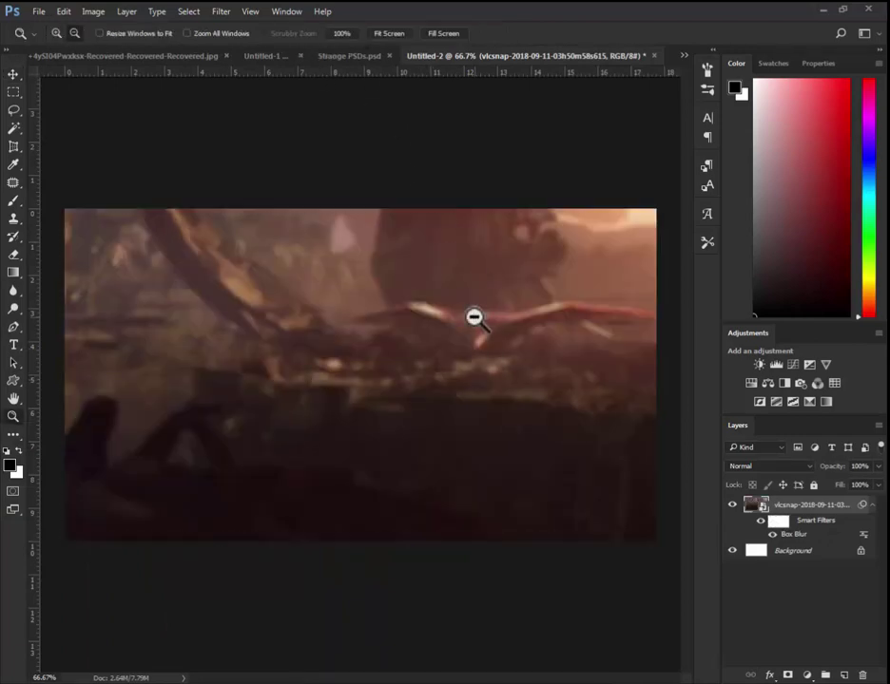
alt+click(474, 319)
key(ctrl+t)
drag(431, 359, 430, 406)
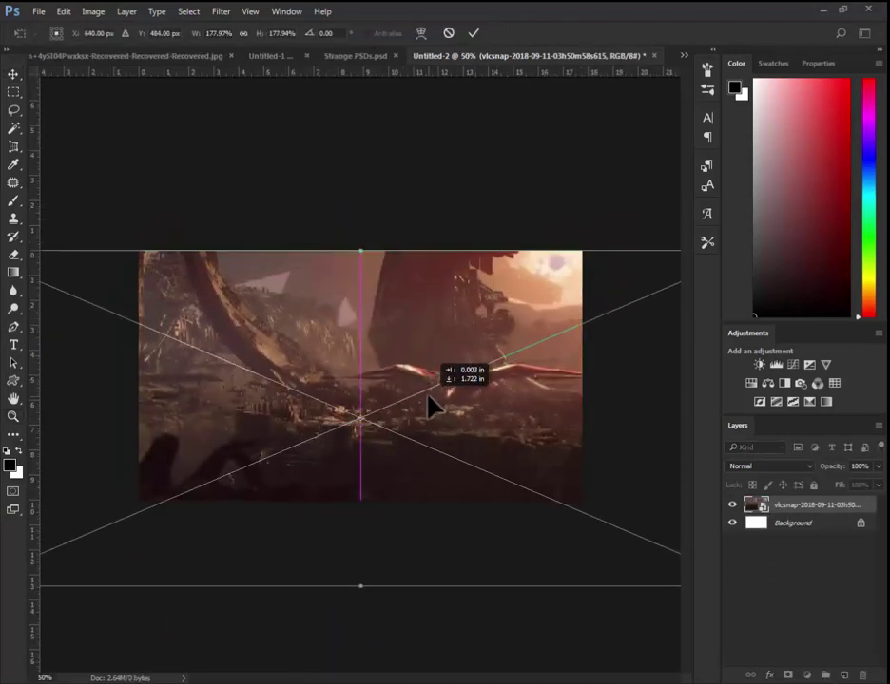
key(Return)
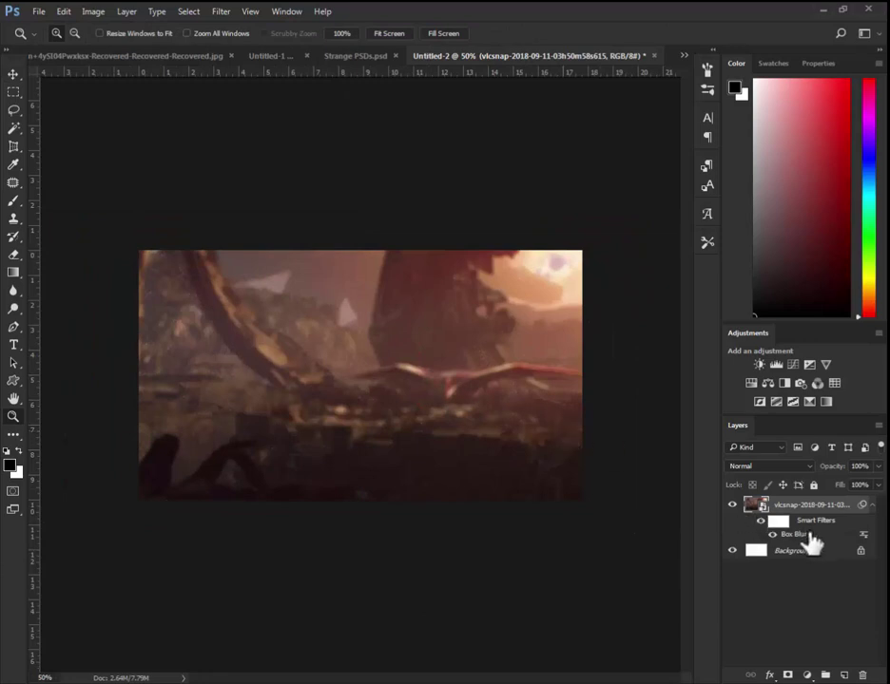
Delete the Box Blur smart filter from the background, declining to rasterize the smart object
drag(861, 675, 861, 675)
key(v)
key(b)
click(526, 406)
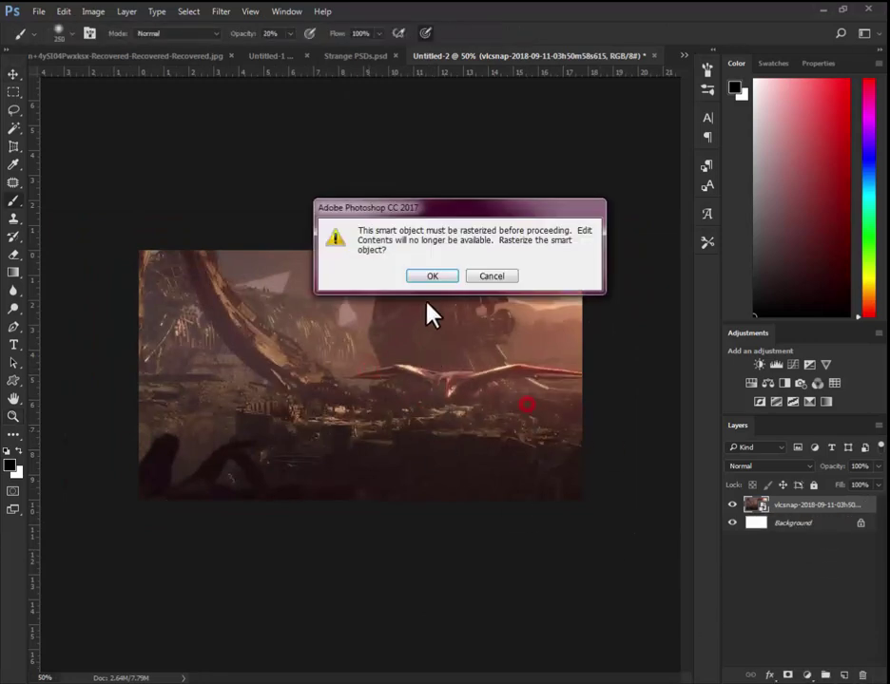
click(436, 278)
key(v)
ctrl+click(404, 328)
Cancel the Filter > Blur > Box Blur dialog and float the Strange PSDs.psd window
click(221, 11)
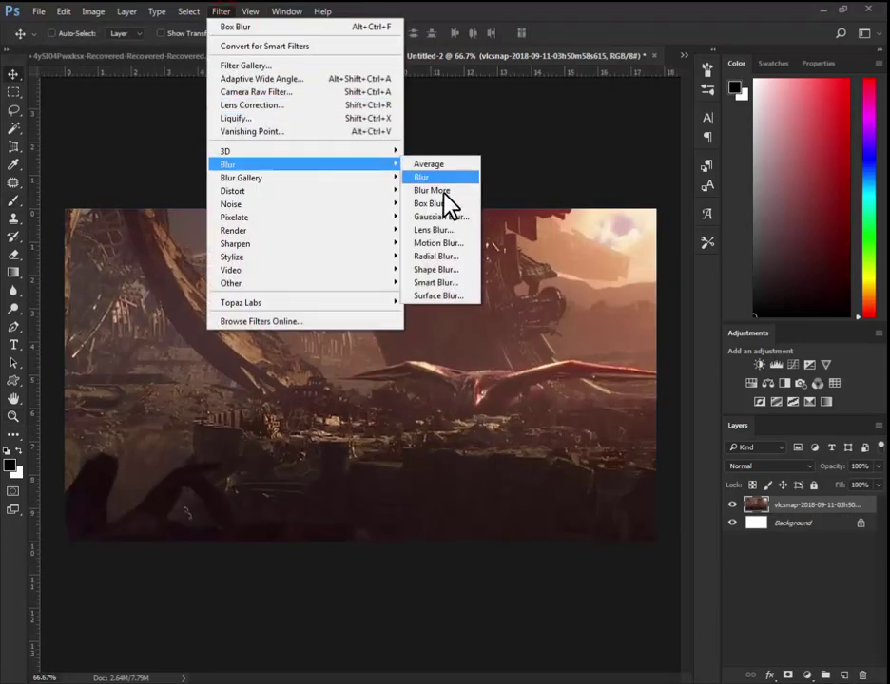
click(447, 203)
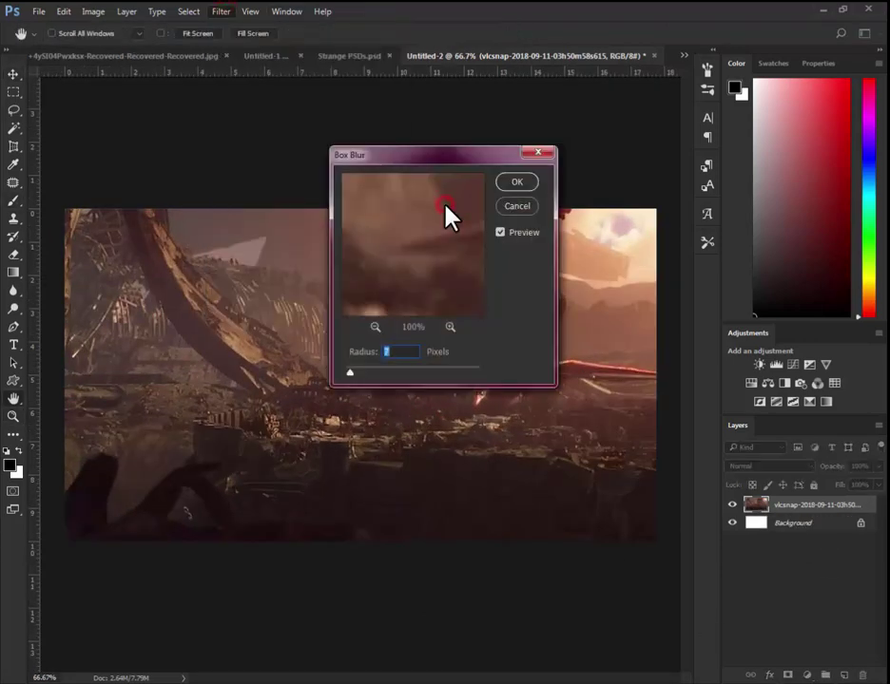
click(517, 206)
drag(353, 67, 322, 225)
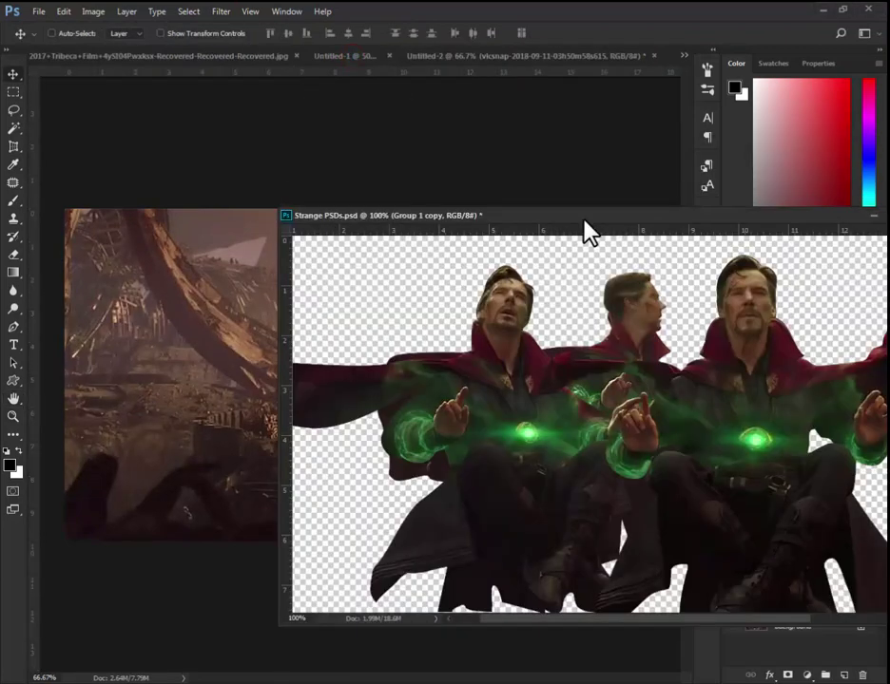
Copy the Group 1 copy figure into Untitled-2 and position it mid-scene
drag(588, 234, 288, 303)
drag(415, 271, 578, 294)
drag(399, 228, 433, 333)
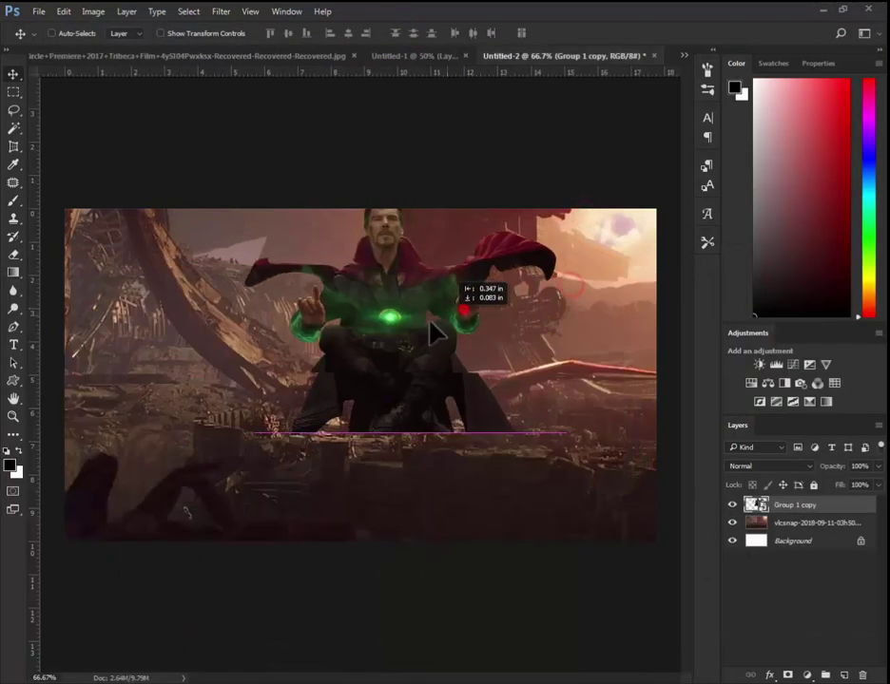
key(z)
click(405, 406)
drag(419, 436, 452, 416)
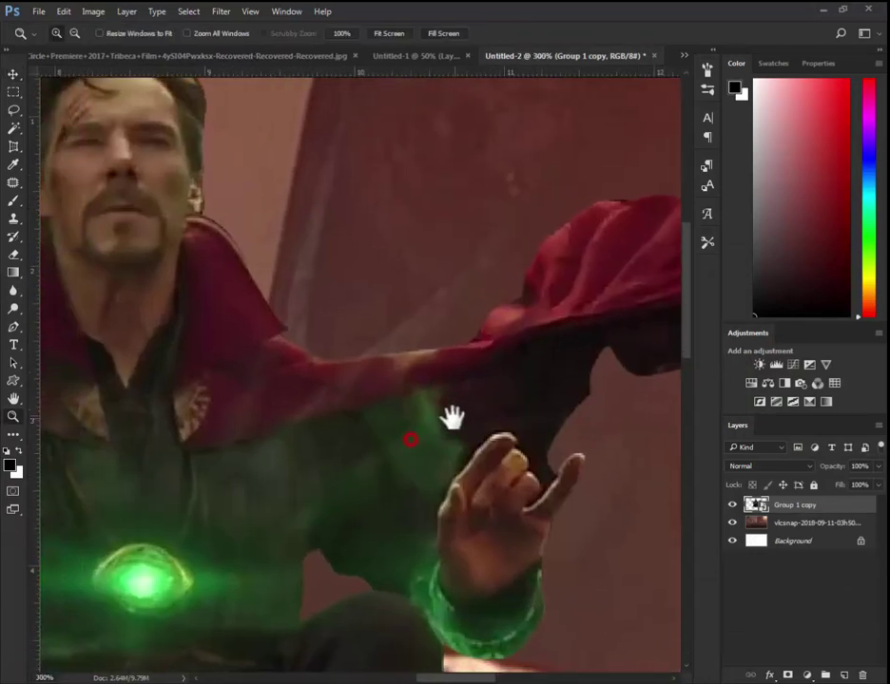
Trace a closed Pen path around the figure's right cape flap
key(p)
click(328, 360)
click(420, 385)
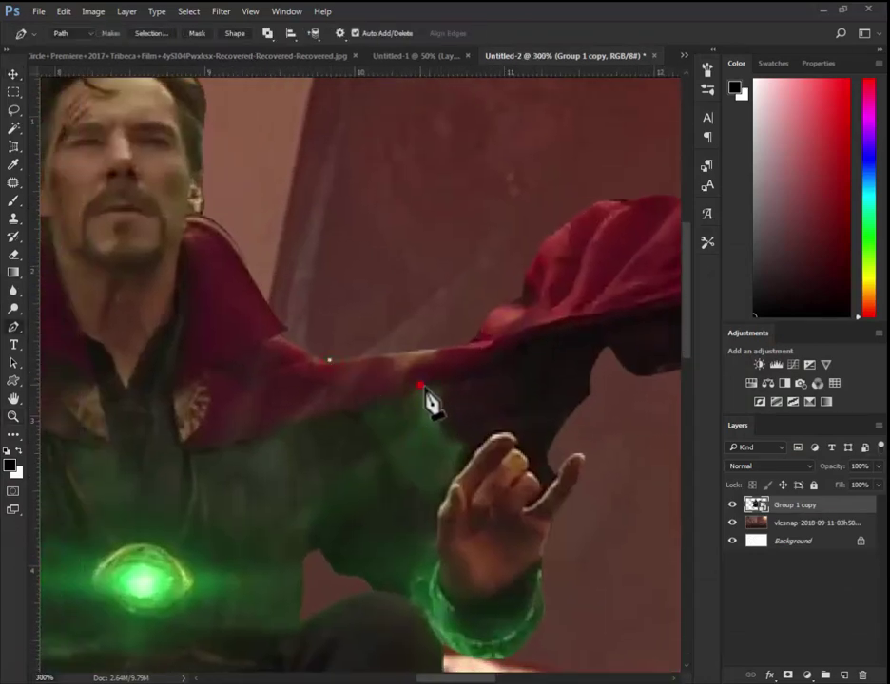
click(457, 472)
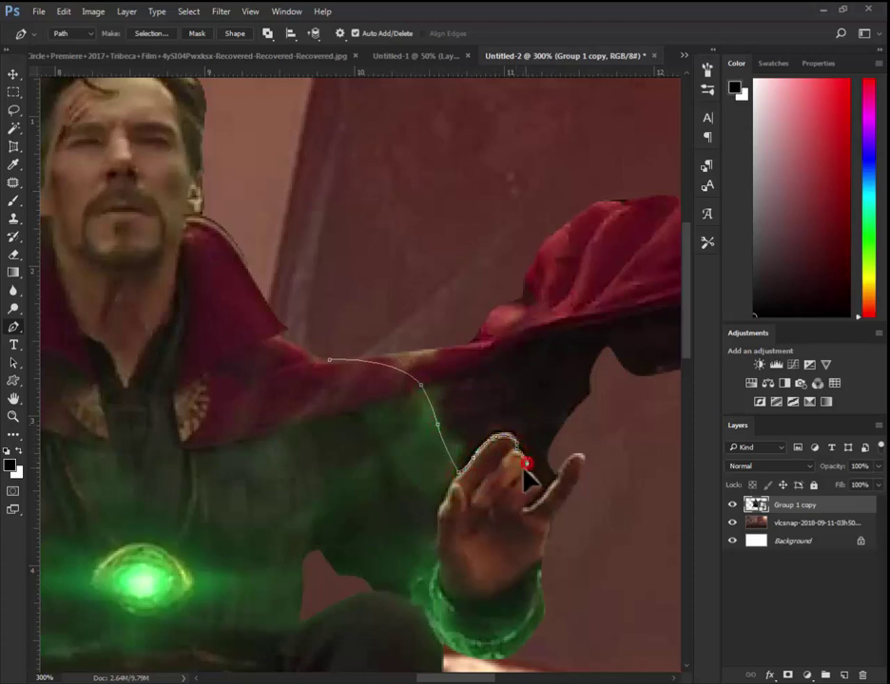
key(ctrl+plus)
key(ctrl+plus)
drag(532, 477, 300, 407)
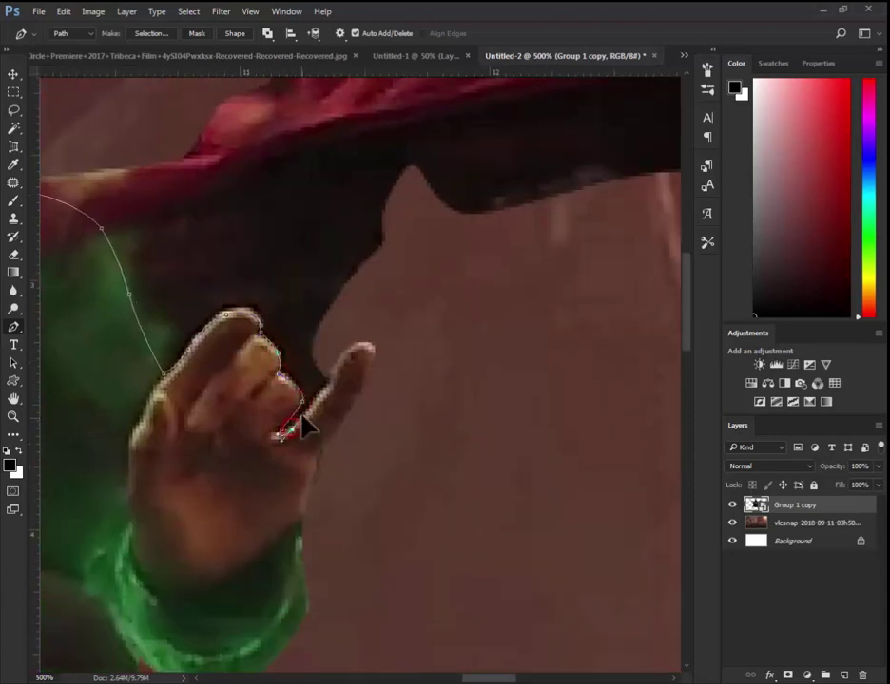
drag(363, 341, 239, 510)
drag(392, 490, 576, 532)
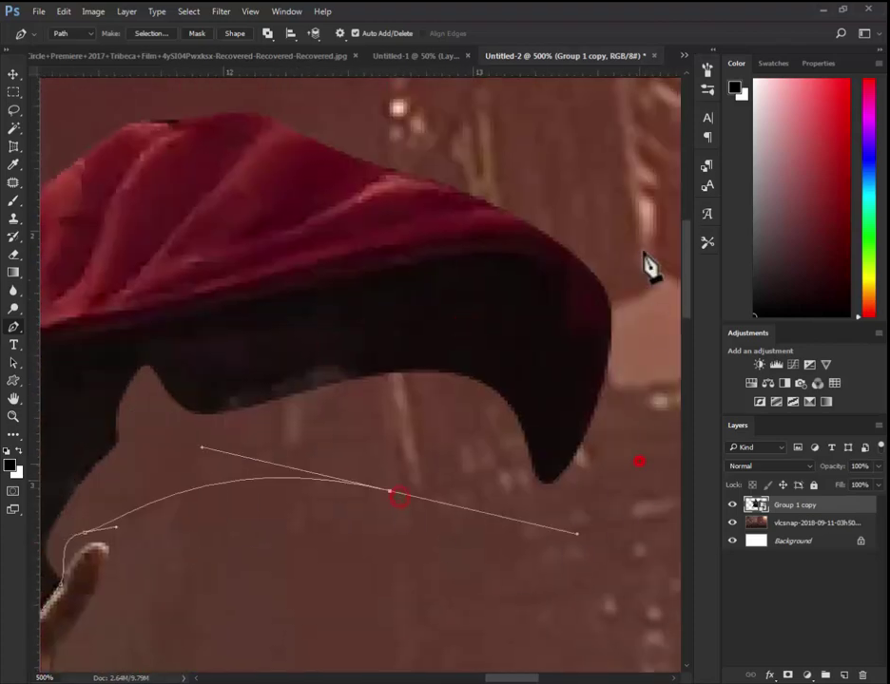
drag(285, 169, 347, 245)
scroll(347, 247, down, 3)
scroll(342, 314, left, 5)
click(317, 381)
Turn the cape path into a selection and add it as a layer mask on Group 1 copy
right_click(318, 381)
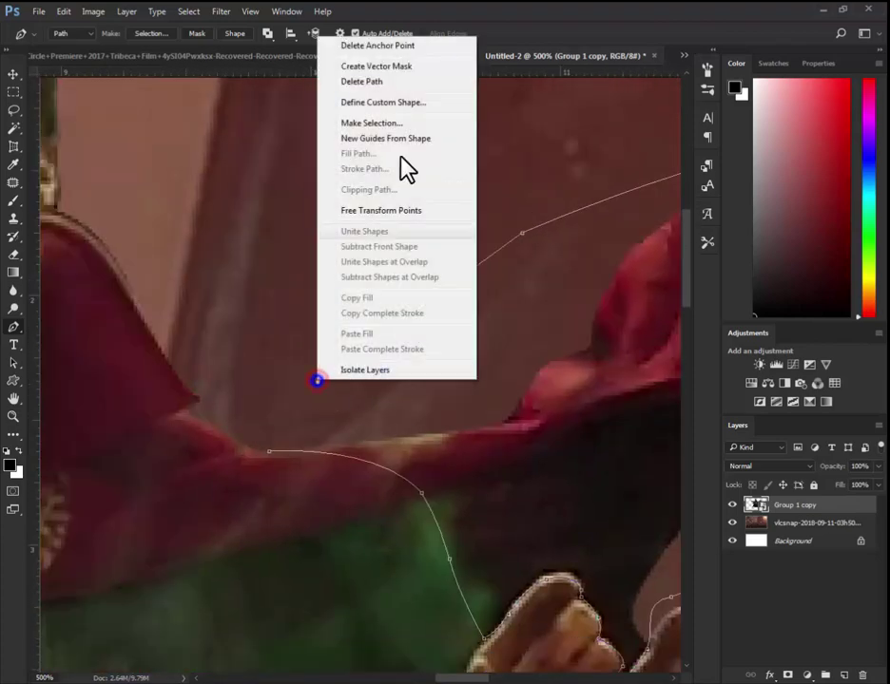
click(395, 125)
click(526, 209)
key(ctrl+0)
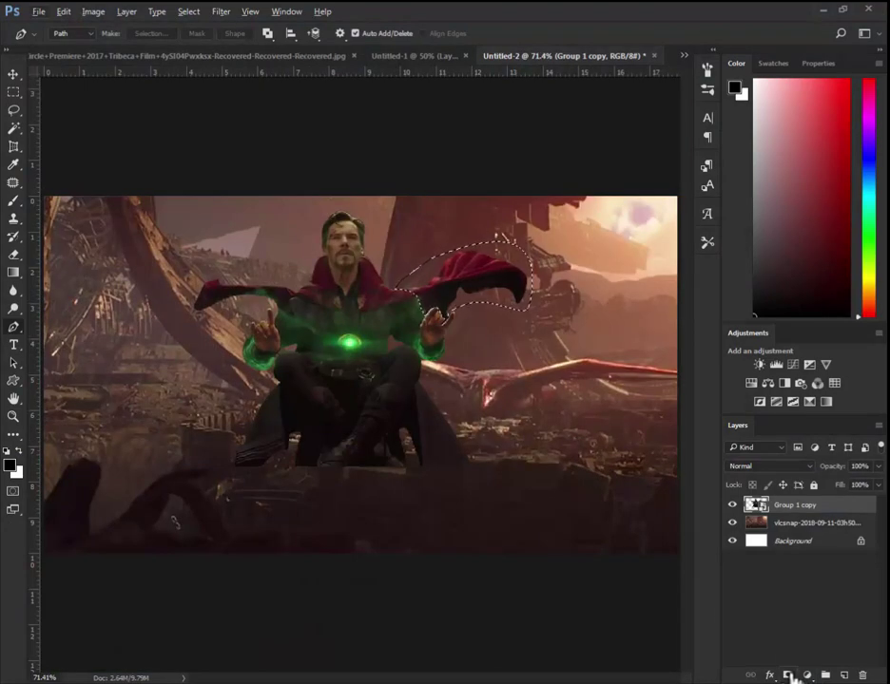
click(786, 674)
Invert the figure's layer mask with Image > Adjustments > Invert
key(v)
click(92, 11)
mouse_move(114, 46)
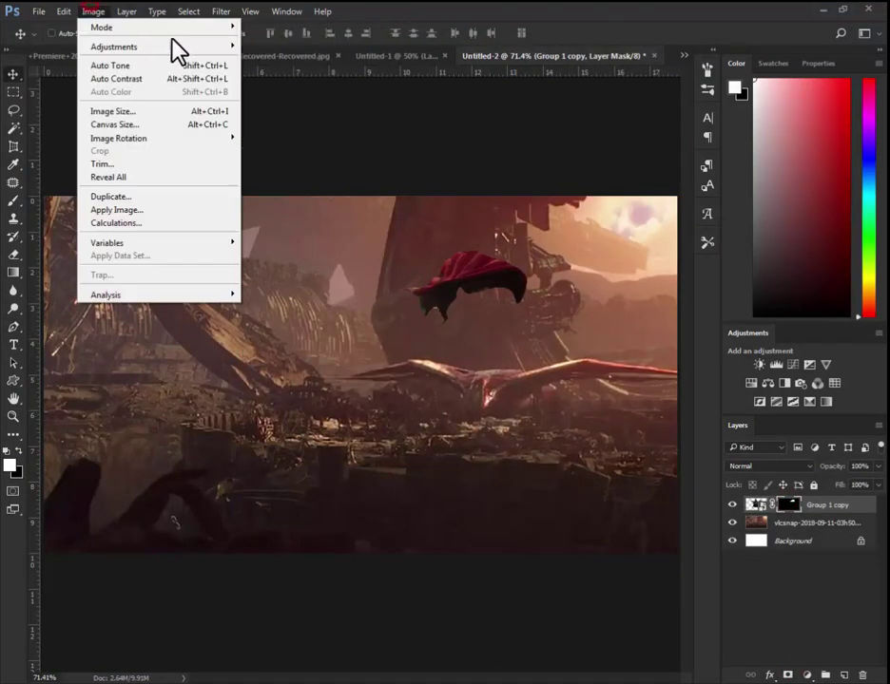
click(381, 202)
drag(382, 384, 399, 404)
Trace a closed Pen path around the left cape flap
key(z)
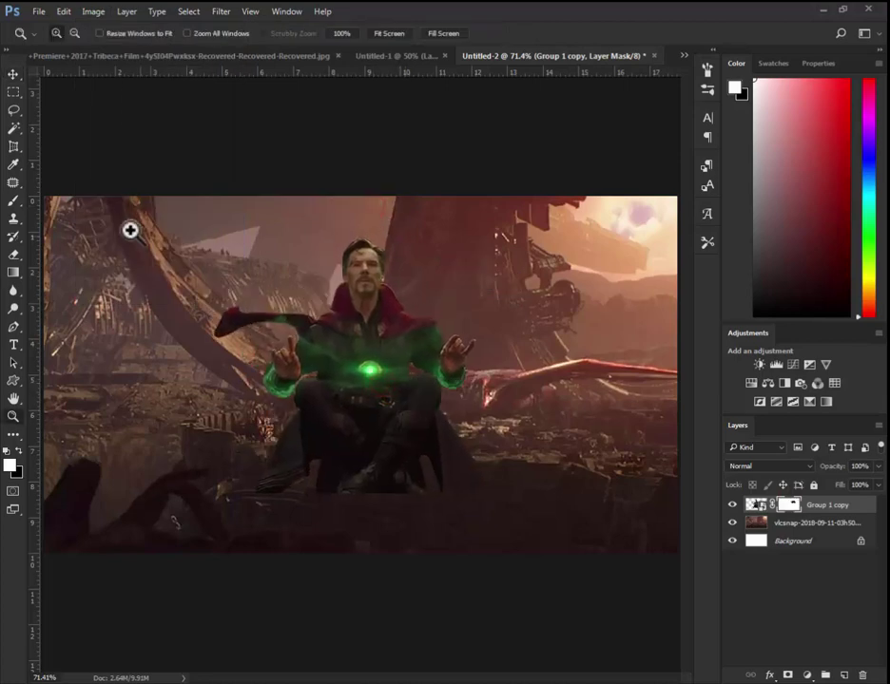
click(129, 230)
click(343, 375)
drag(516, 461, 448, 460)
key(p)
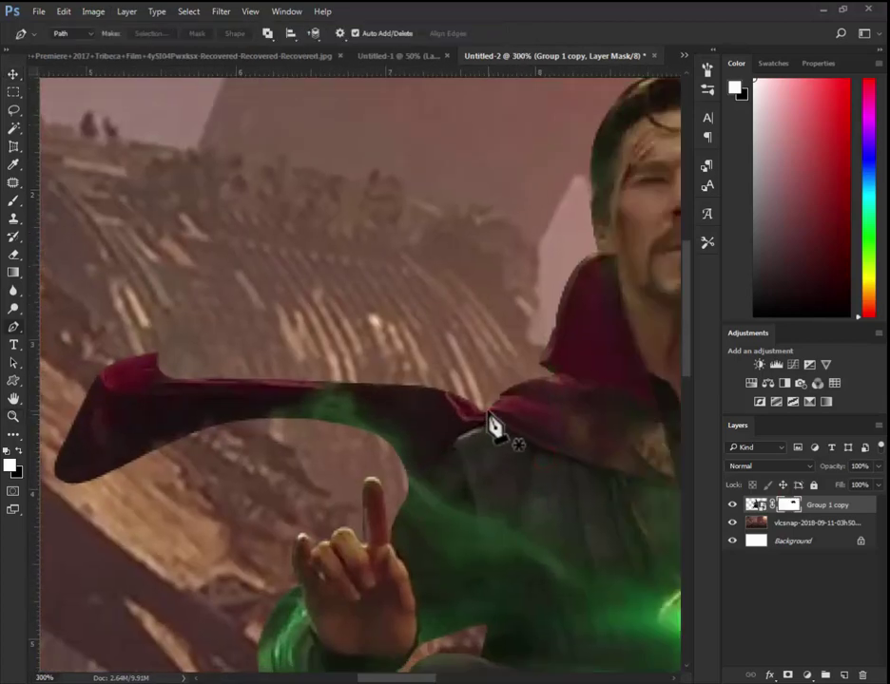
click(486, 410)
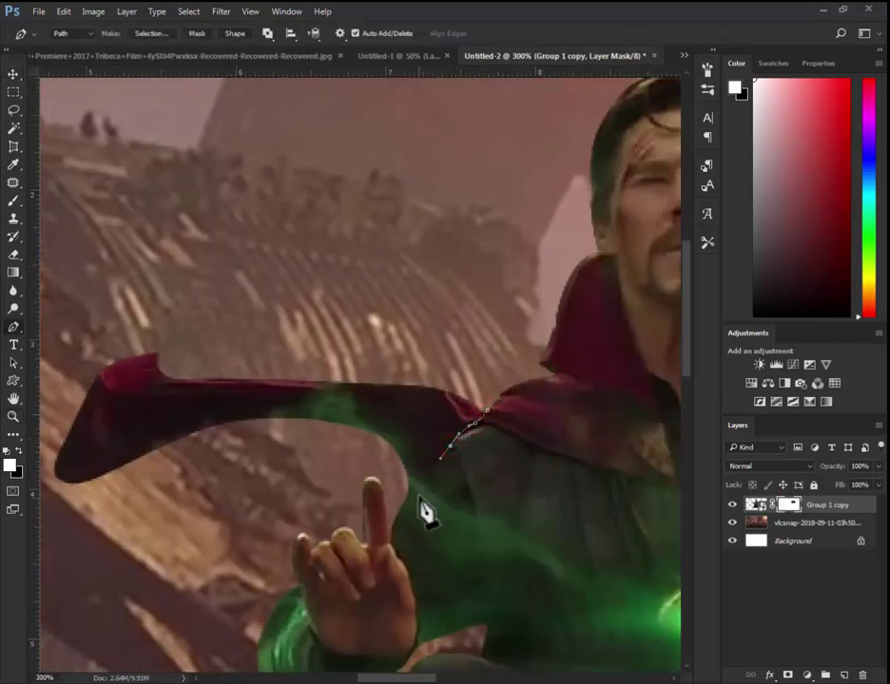
drag(378, 468, 285, 480)
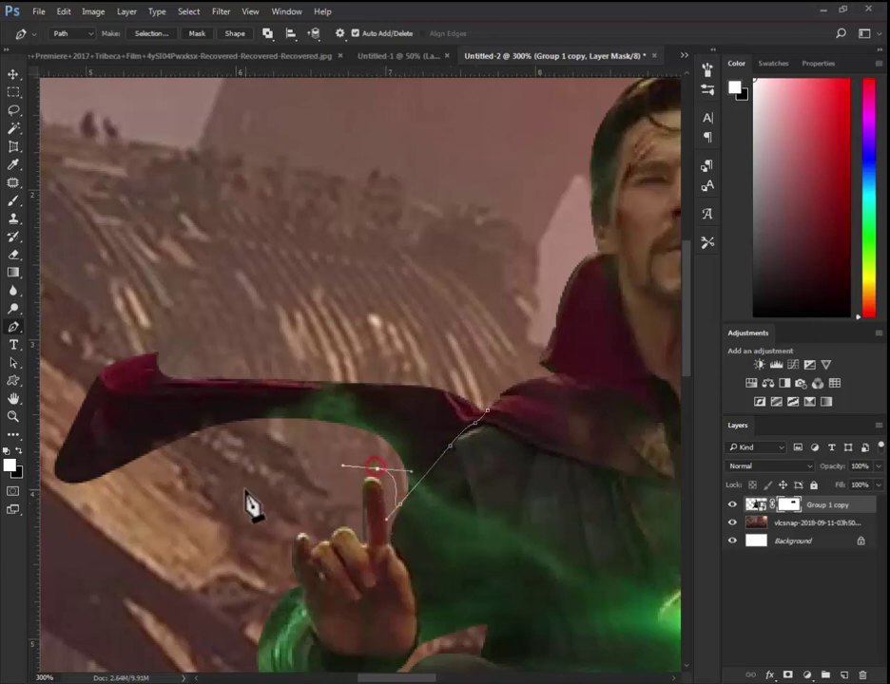
click(60, 521)
drag(60, 521, 159, 560)
click(120, 473)
click(198, 366)
drag(330, 318, 439, 337)
click(594, 379)
Convert the left-cape path to a selection and Paint Bucket fill it black on the mask
right_click(594, 379)
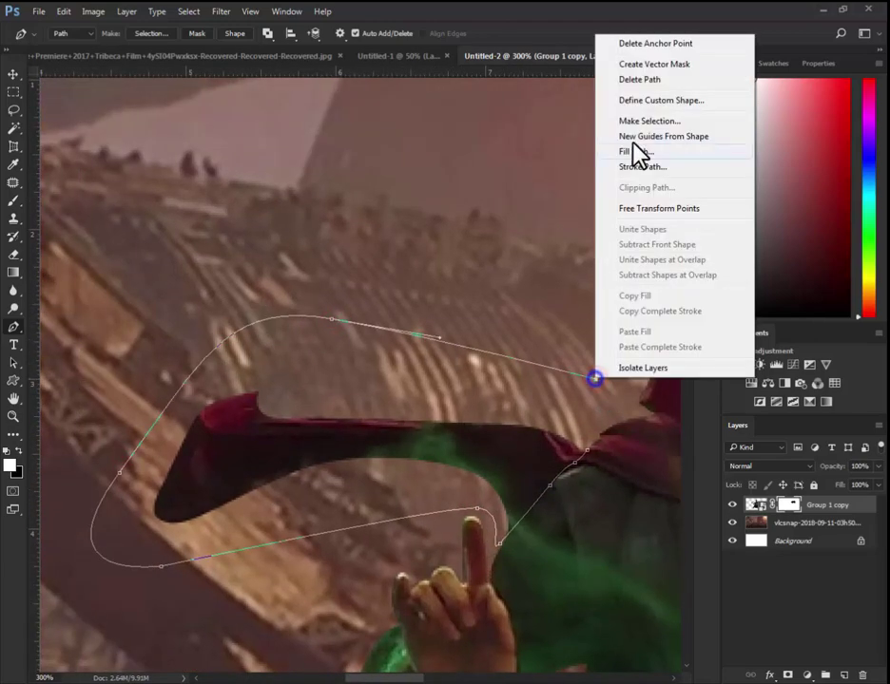
click(627, 121)
click(518, 203)
click(15, 272)
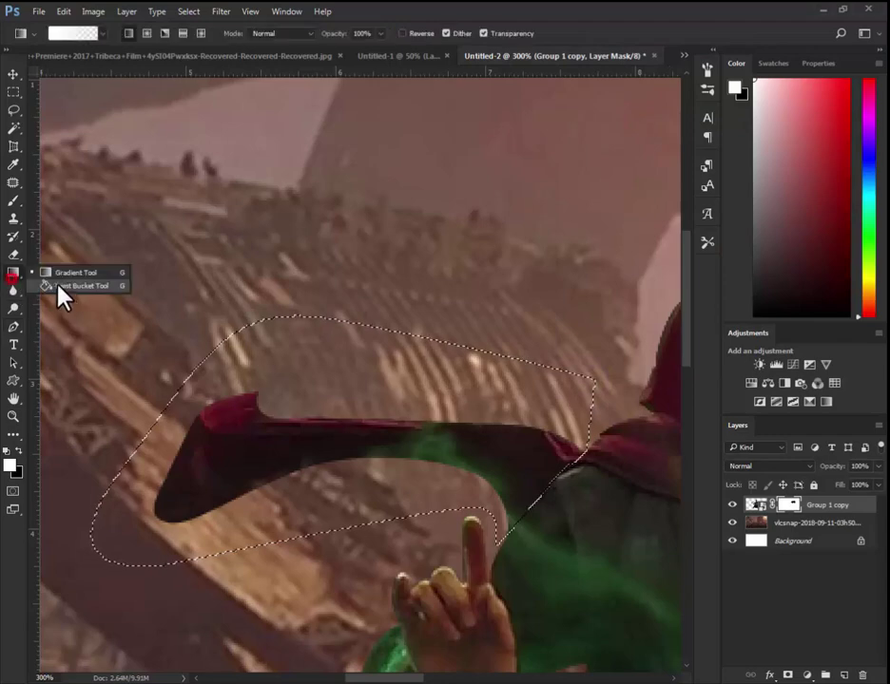
click(76, 288)
click(19, 452)
click(349, 436)
key(ctrl+d)
Zoom out and try Free Transform on the figure's pixels, then cancel it
key(z)
alt+click(478, 384)
alt+click(478, 384)
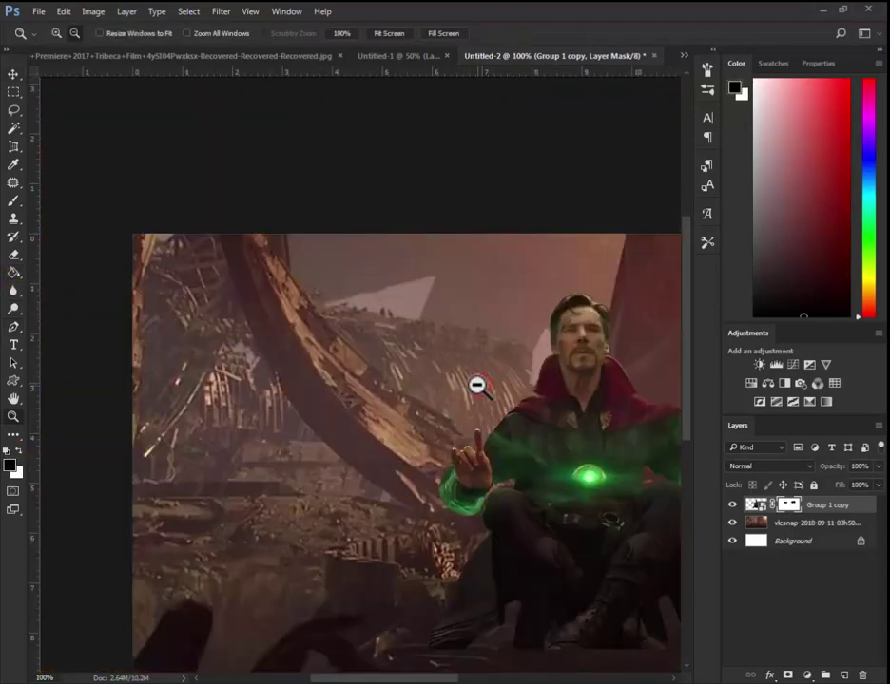
alt+click(476, 387)
key(v)
key(ctrl+t)
key(Escape)
click(756, 504)
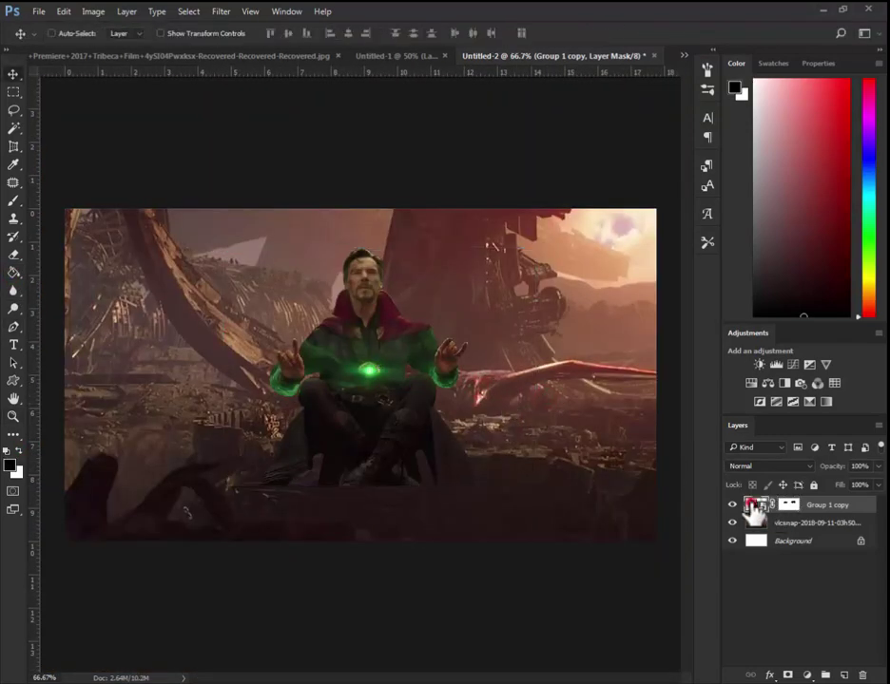
key(ctrl+t)
key(Escape)
key(ctrl+t)
key(Escape)
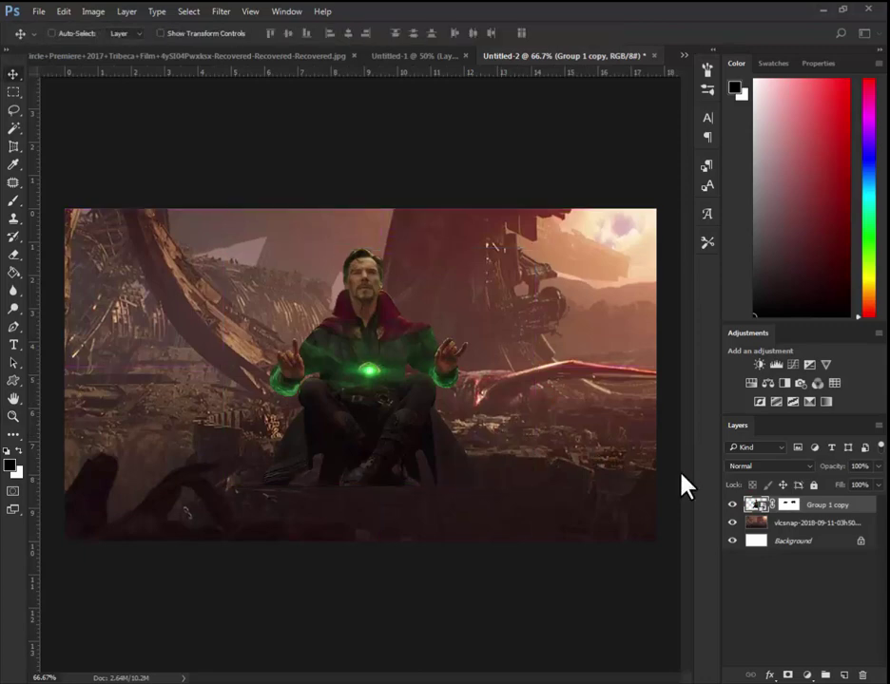
Add an empty Layer 1 and select it together with the figure layer
right_click(853, 516)
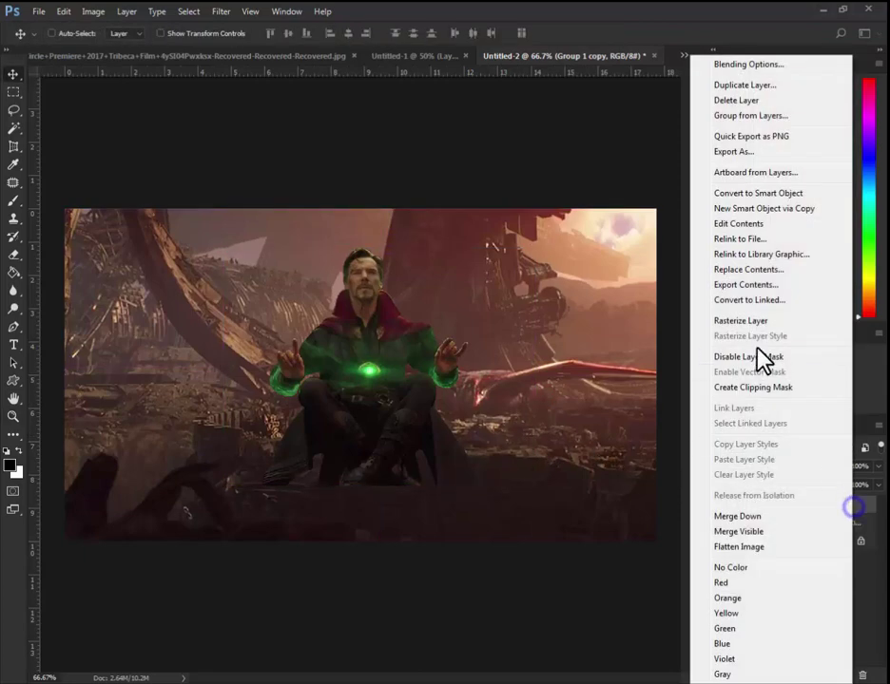
key(Escape)
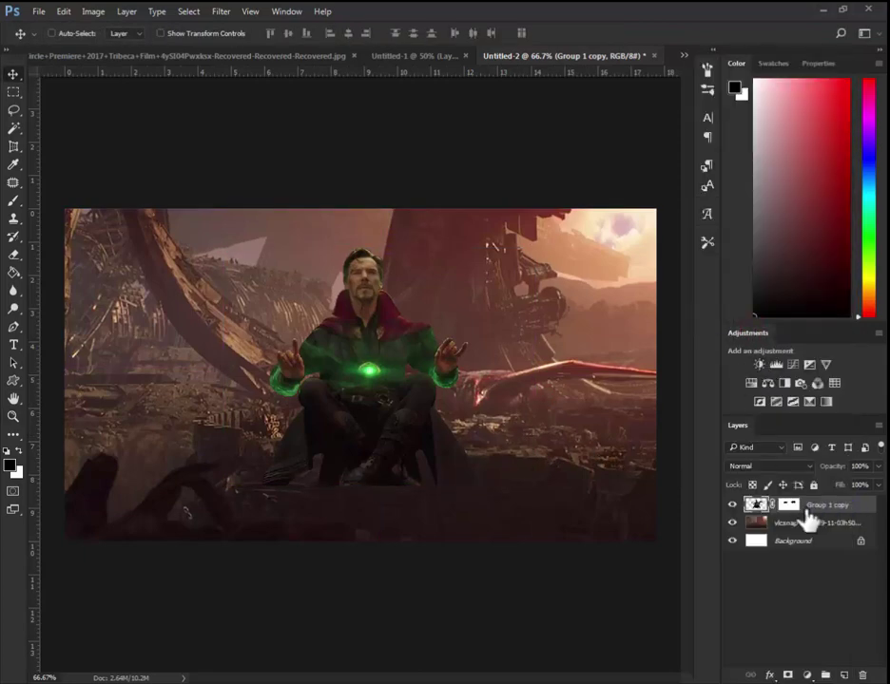
click(844, 674)
shift+click(834, 524)
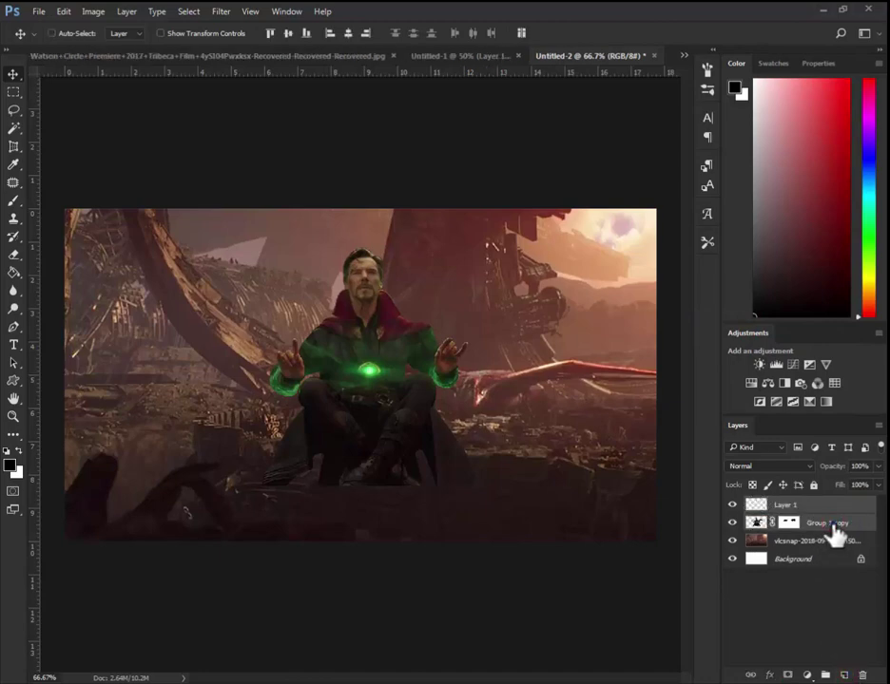
Merge the new layer with the figure and move it, then undo both
right_click(834, 532)
click(828, 513)
mouse_move(590, 449)
mouse_down()
mouse_move(560, 472)
mouse_move(605, 498)
mouse_up()
key(ctrl+alt+z)
key(ctrl+alt+z)
Merge the figure layers via Layer > Merge Layers and centre the result on the canvas
shift+click(825, 524)
click(125, 12)
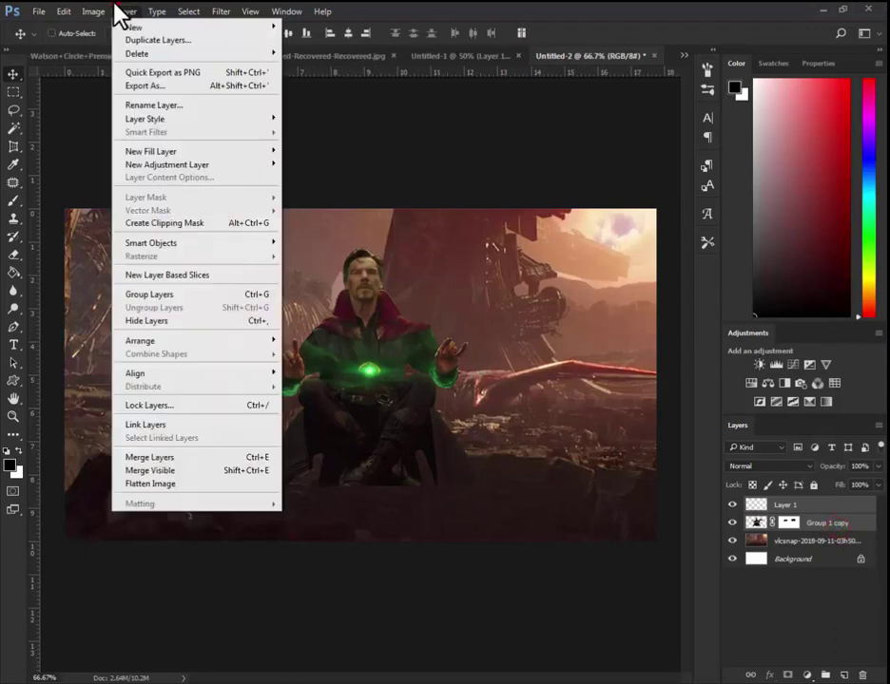
click(237, 458)
key(ctrl+t)
key(Escape)
key(ctrl+a)
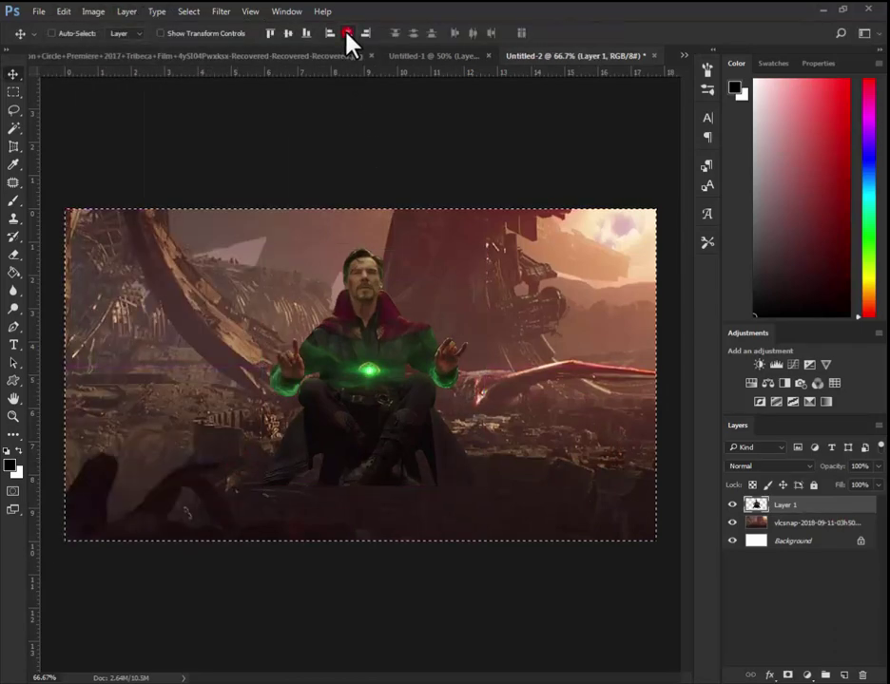
click(348, 33)
click(785, 541)
Add vertical and horizontal guides and nudge the figure so they cross at the chest gem
key(ctrl+1)
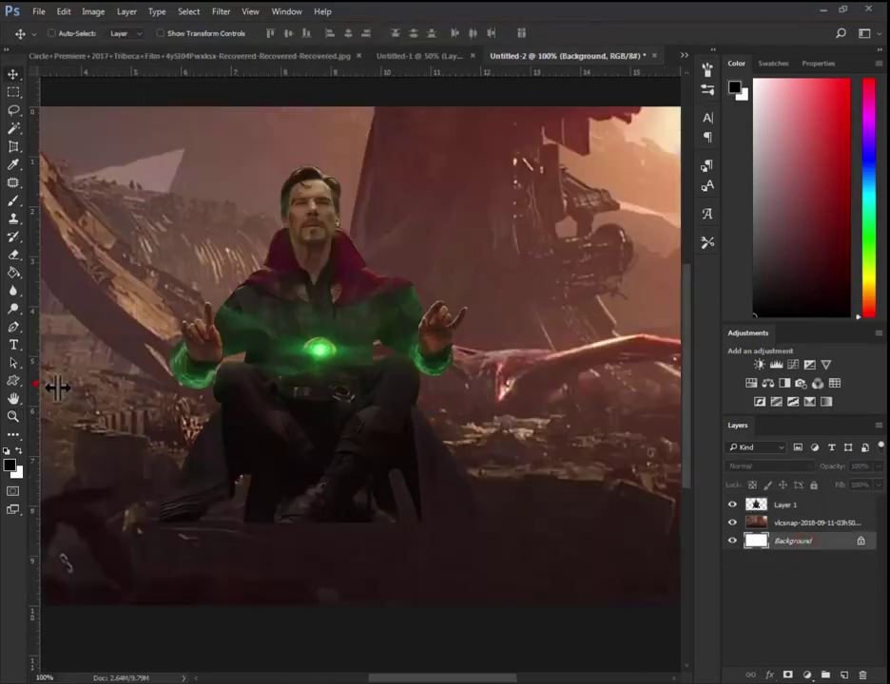
drag(58, 387, 325, 397)
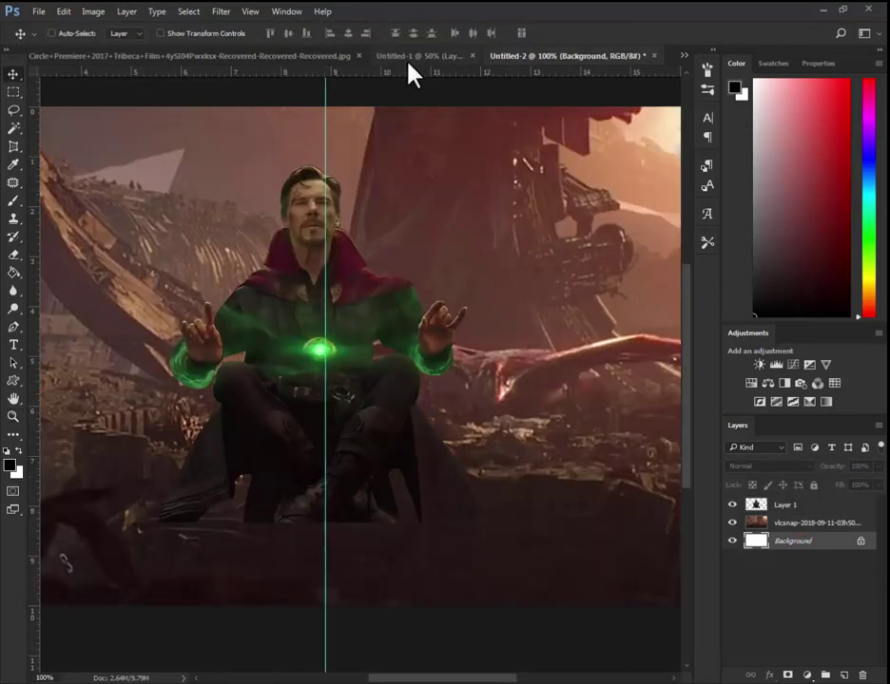
drag(410, 71, 442, 358)
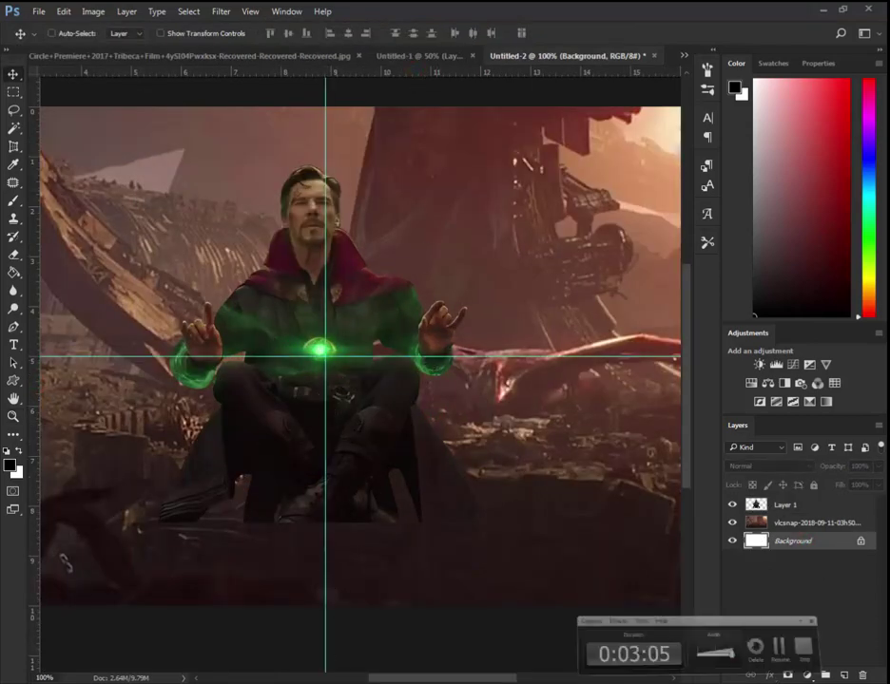
click(798, 505)
drag(483, 502, 504, 512)
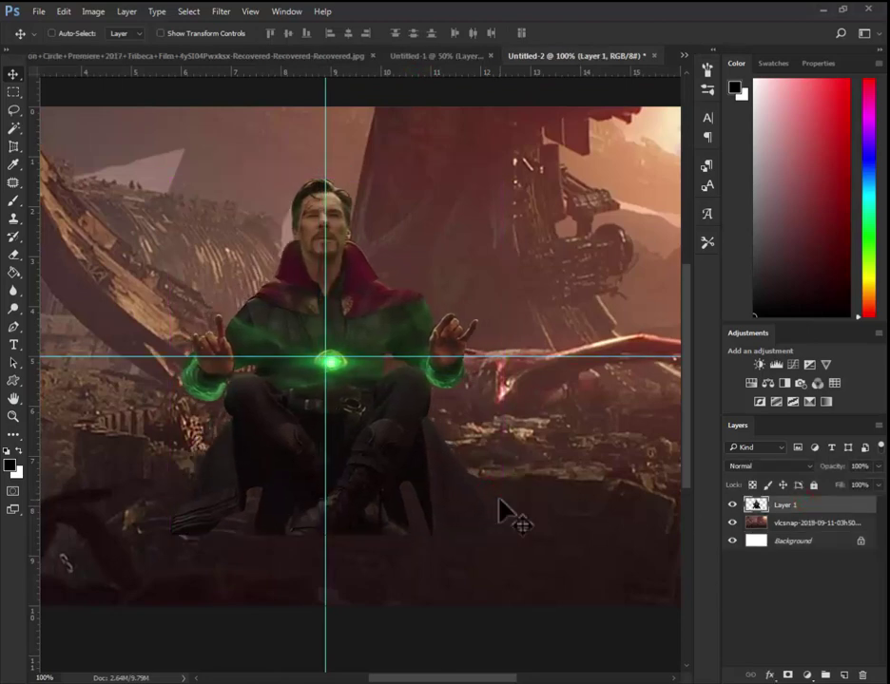
Lasso the glowing chest gem and copy it onto its own layer with Ctrl+J
key(z)
click(376, 323)
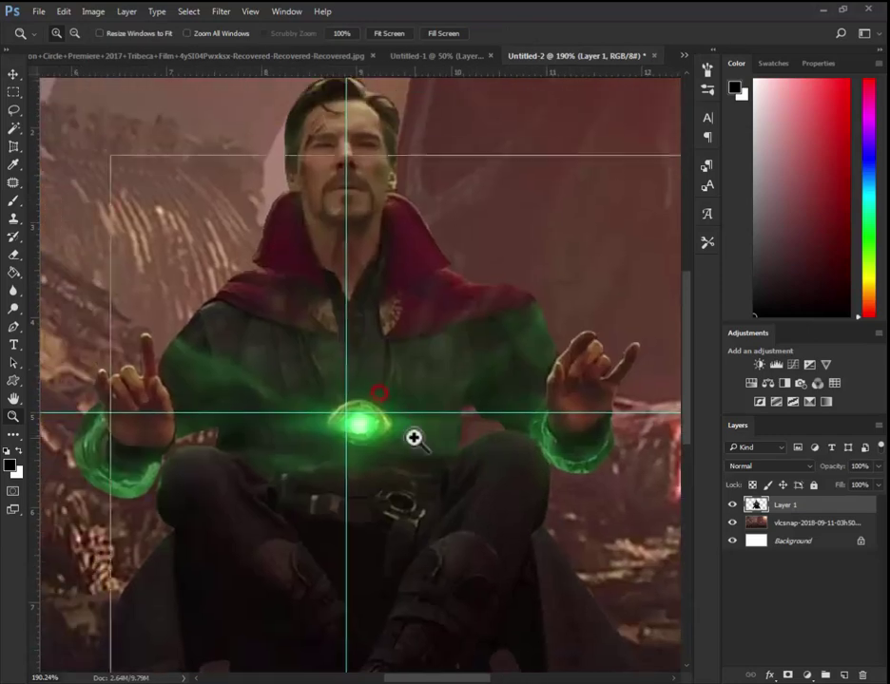
click(14, 110)
mouse_move(271, 365)
mouse_down()
mouse_move(389, 359)
mouse_move(270, 372)
mouse_up()
key(ctrl+j)
Move the gem copy up and left and warp the top of its glow
key(v)
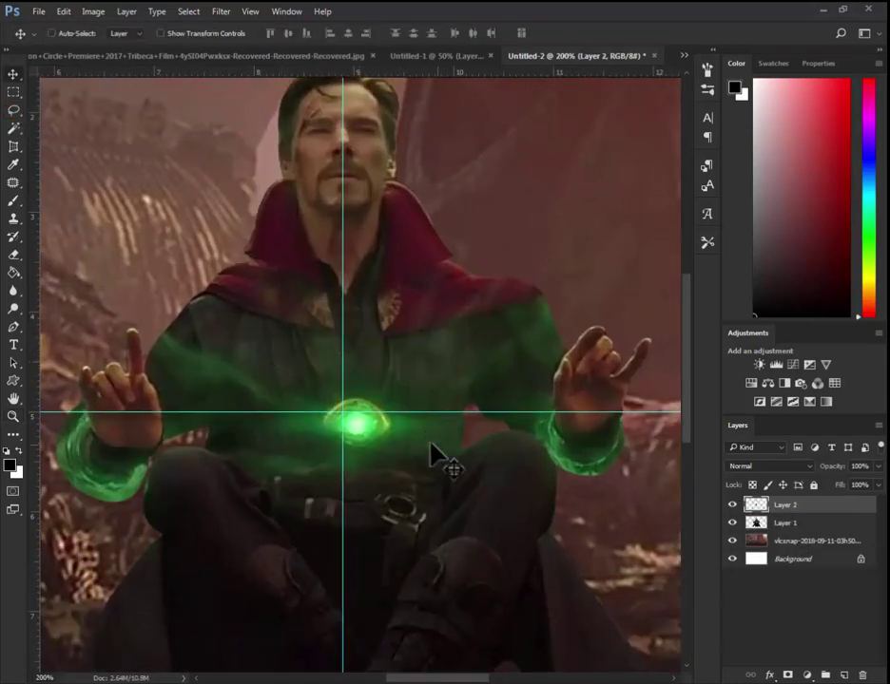
drag(405, 451, 397, 436)
key(ctrl+t)
click(568, 33)
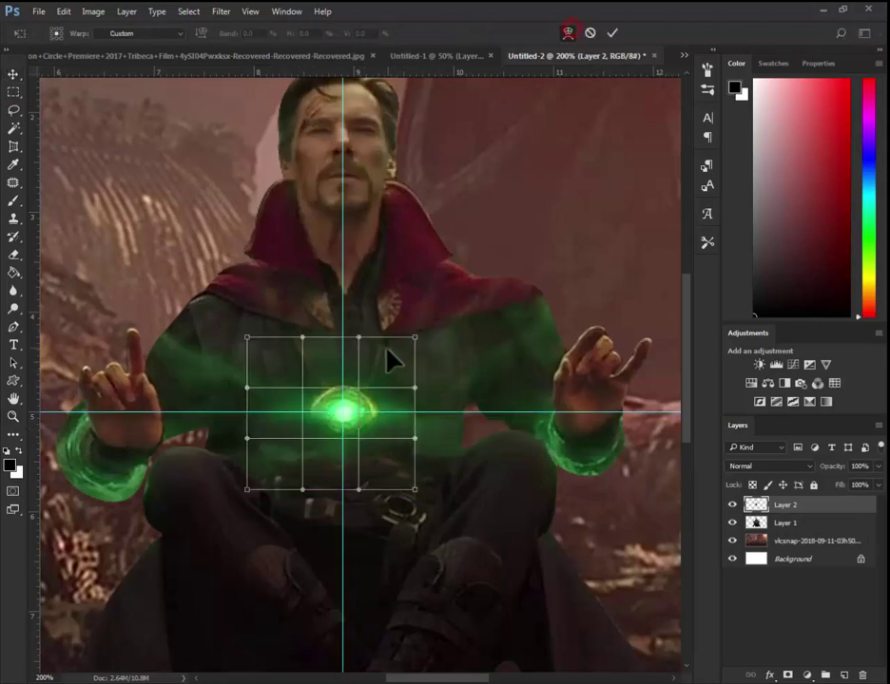
drag(392, 342, 401, 353)
drag(276, 344, 278, 346)
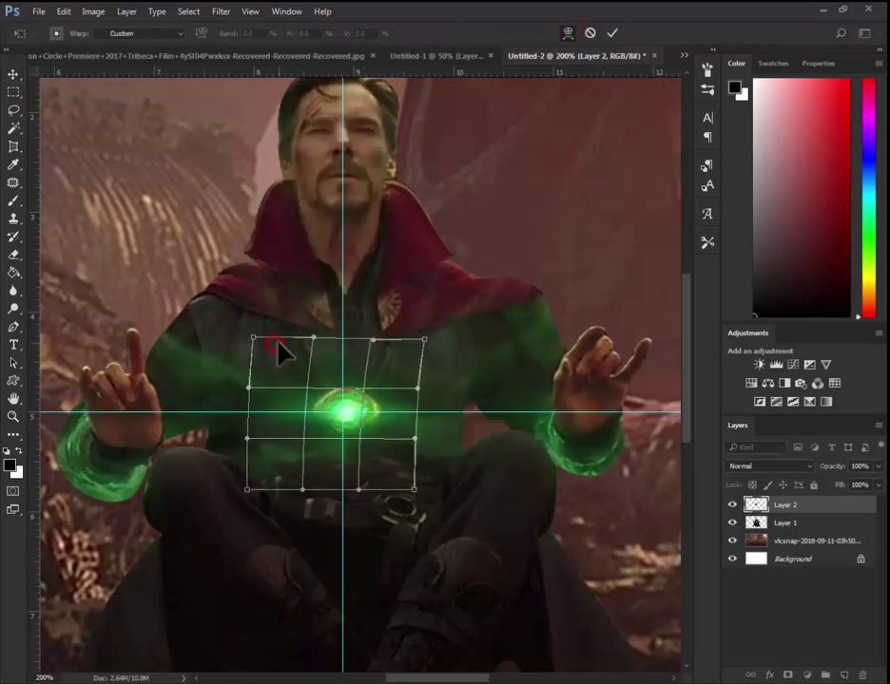
key(Return)
Erase the gem glow's stray edges with a smaller Eraser brush
key(z)
click(446, 428)
key(e)
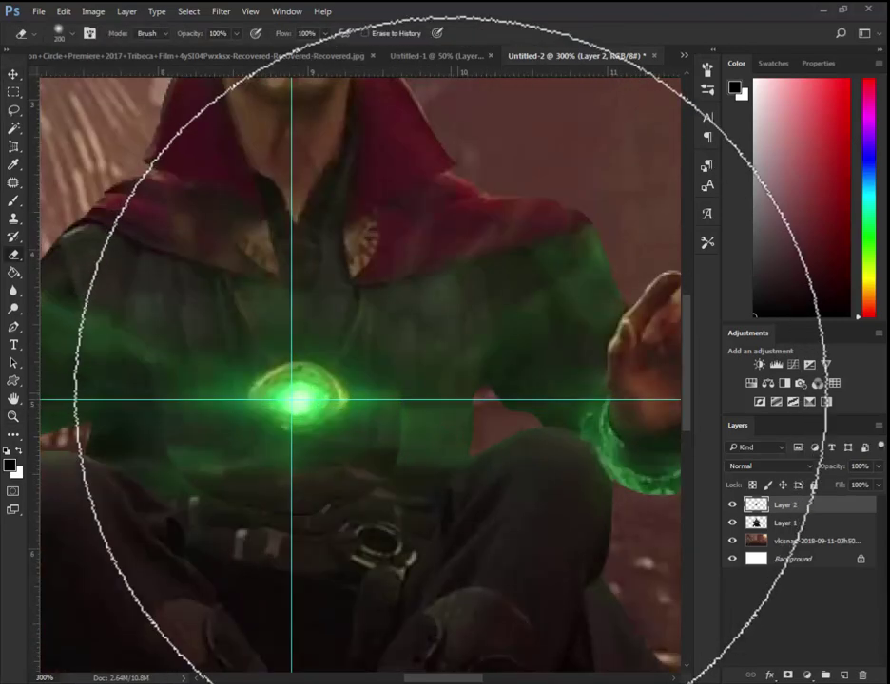
key(bracketleft)
key(bracketleft)
key(bracketleft)
key(bracketleft)
key(bracketleft)
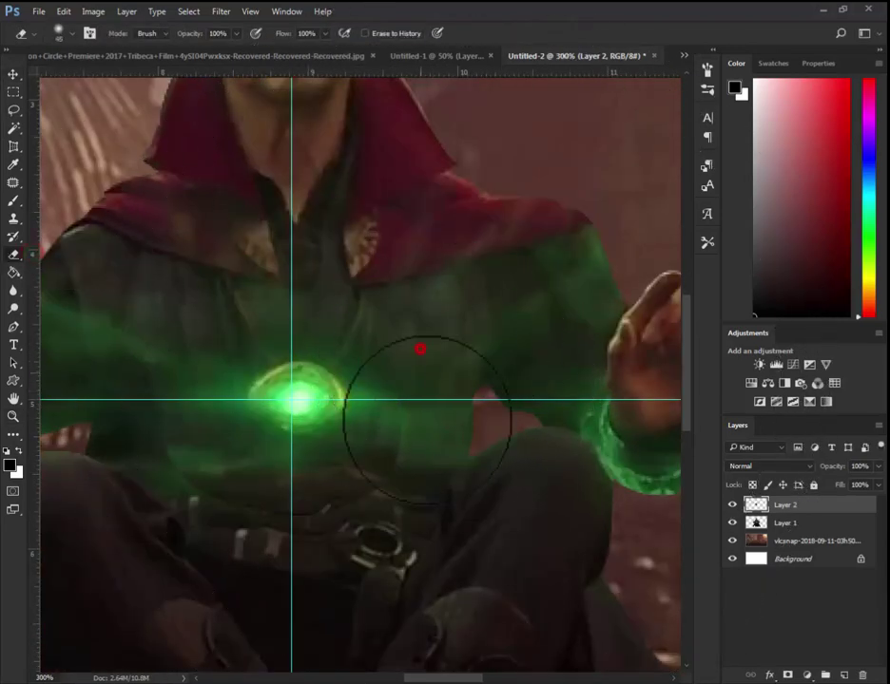
Hide the guides and zoom out to show the whole canvas
key(v)
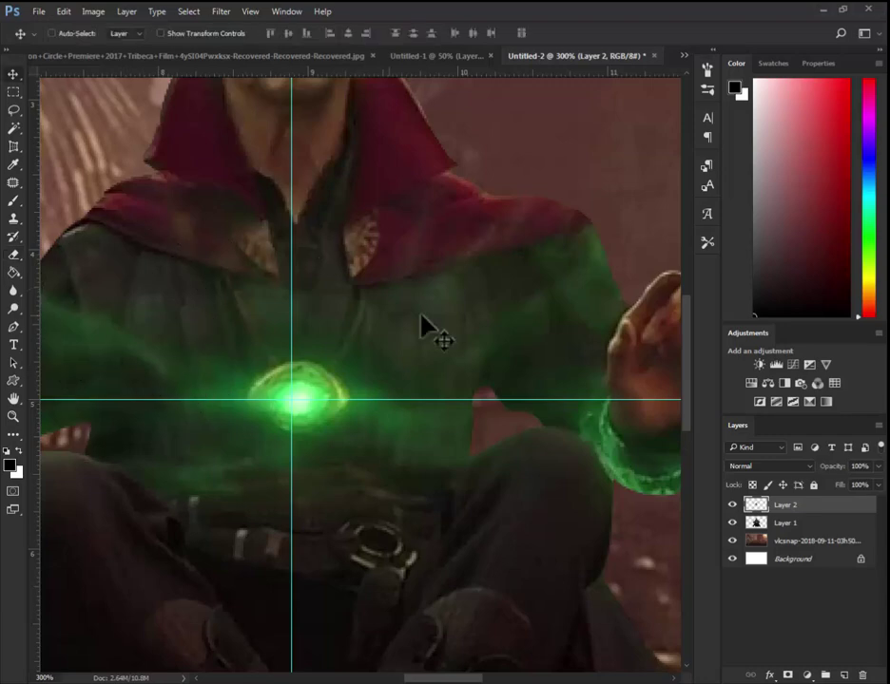
key(ctrl+semicolon)
key(z)
alt+click(482, 332)
alt+click(482, 333)
alt+click(482, 332)
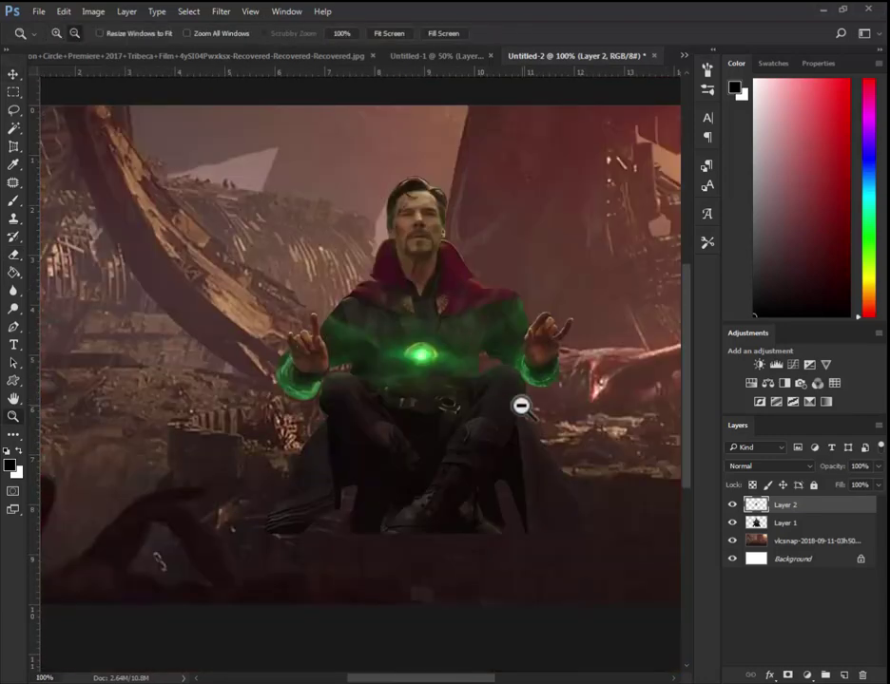
alt+click(521, 406)
Merge Layer 1 down with Ctrl+E so the figure and gem glow become one layer
key(v)
click(800, 524)
key(ctrl+e)
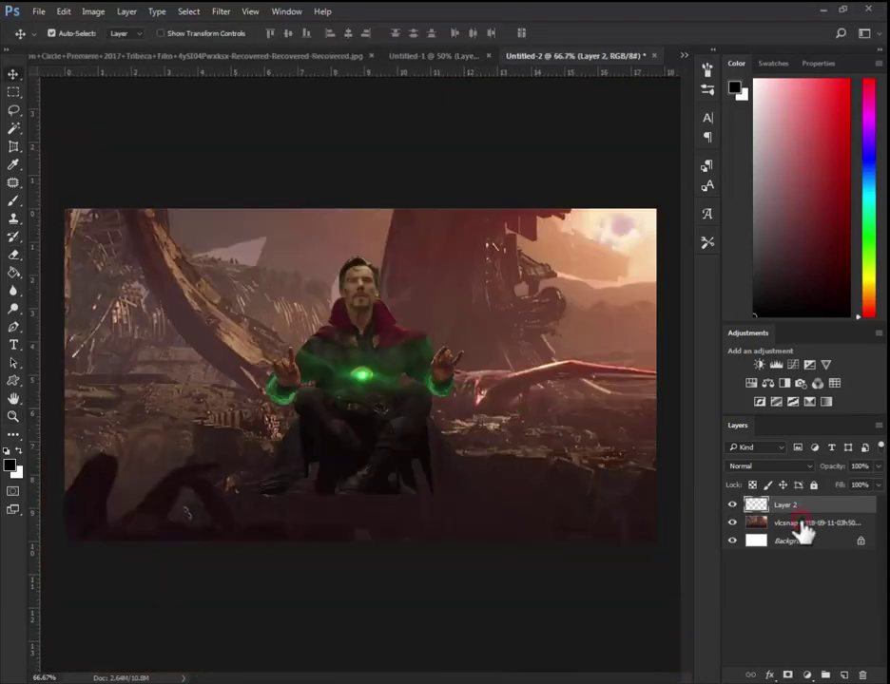
key(ctrl+a)
click(348, 36)
key(ctrl+d)
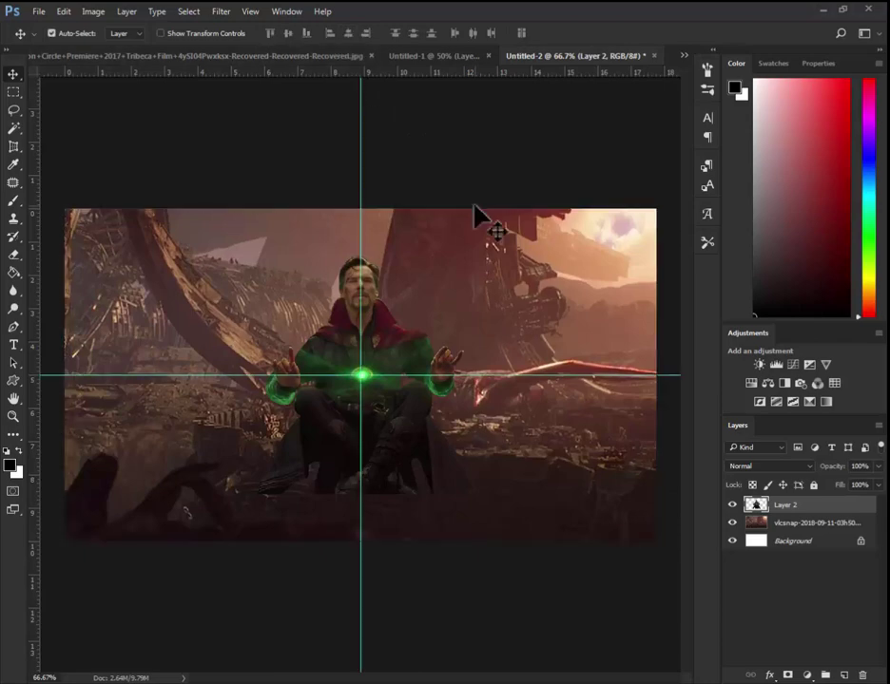
Drag the figure cutouts from the PSD into the Untitled-2 composite
ctrl+click(448, 385)
key(ctrl+0)
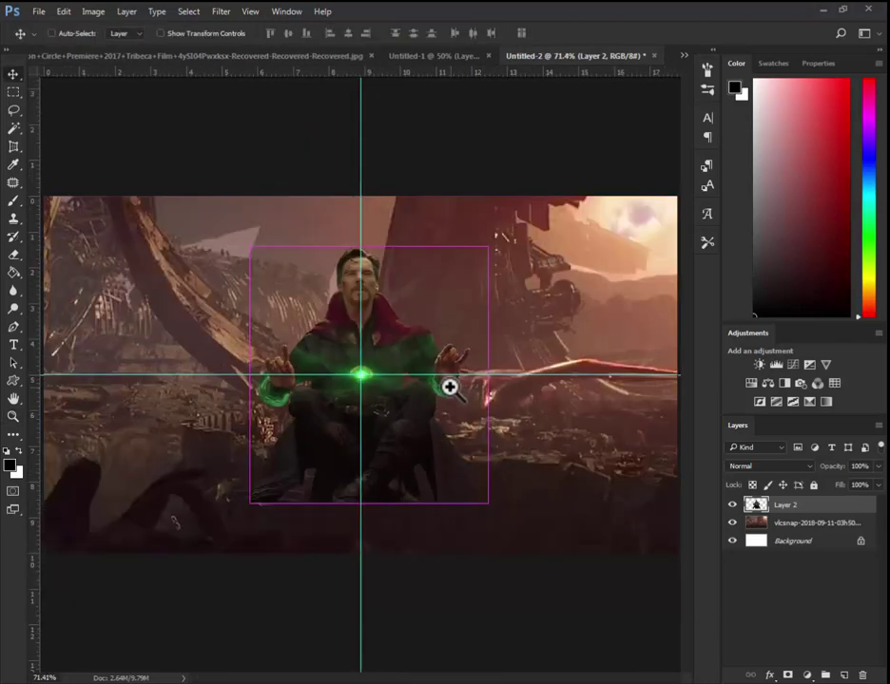
click(820, 522)
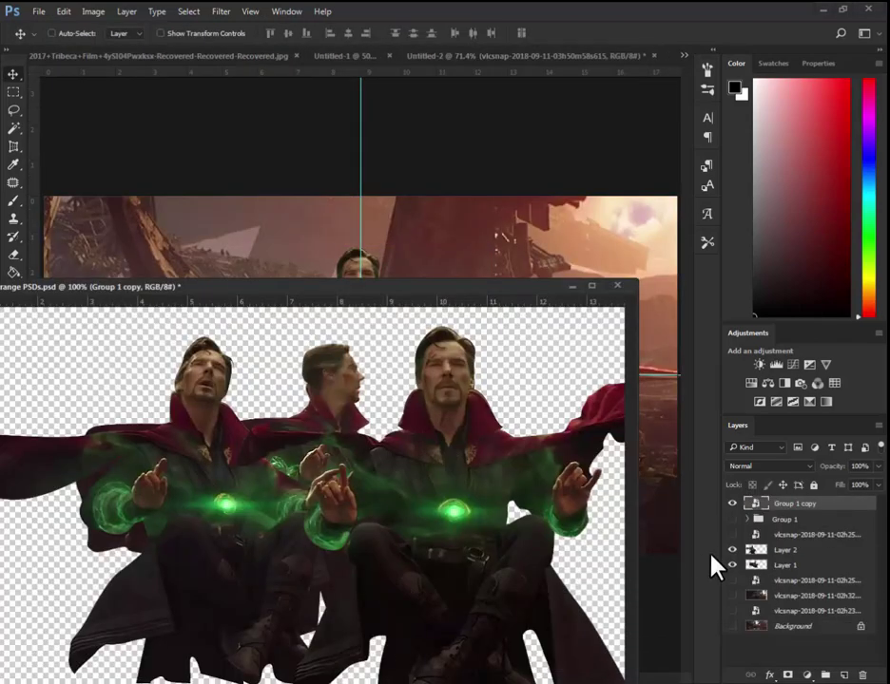
click(819, 552)
drag(328, 380, 542, 351)
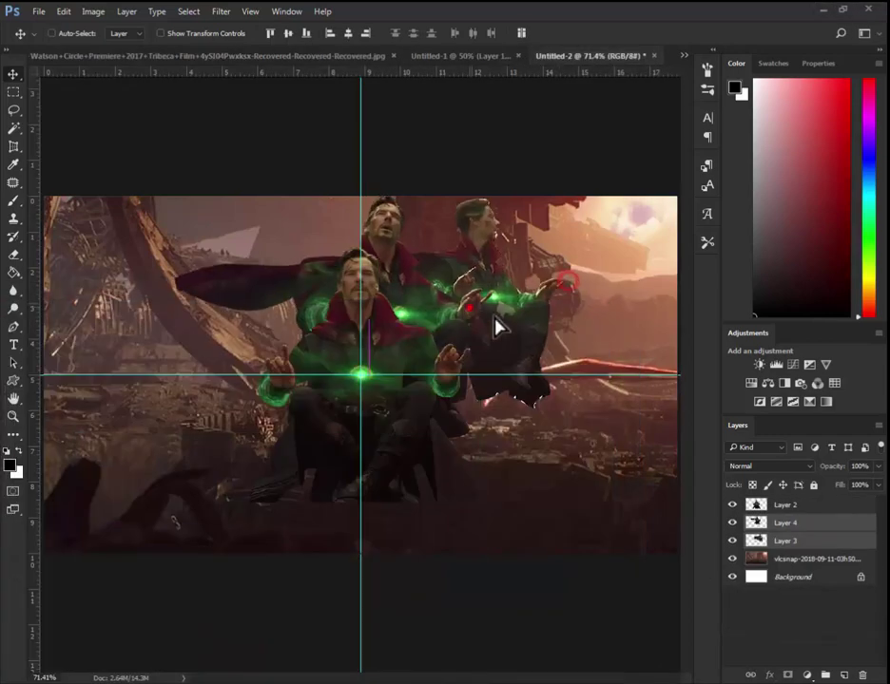
Hide Layer 3 and move the Layer 4 figure to the right
click(732, 522)
click(732, 522)
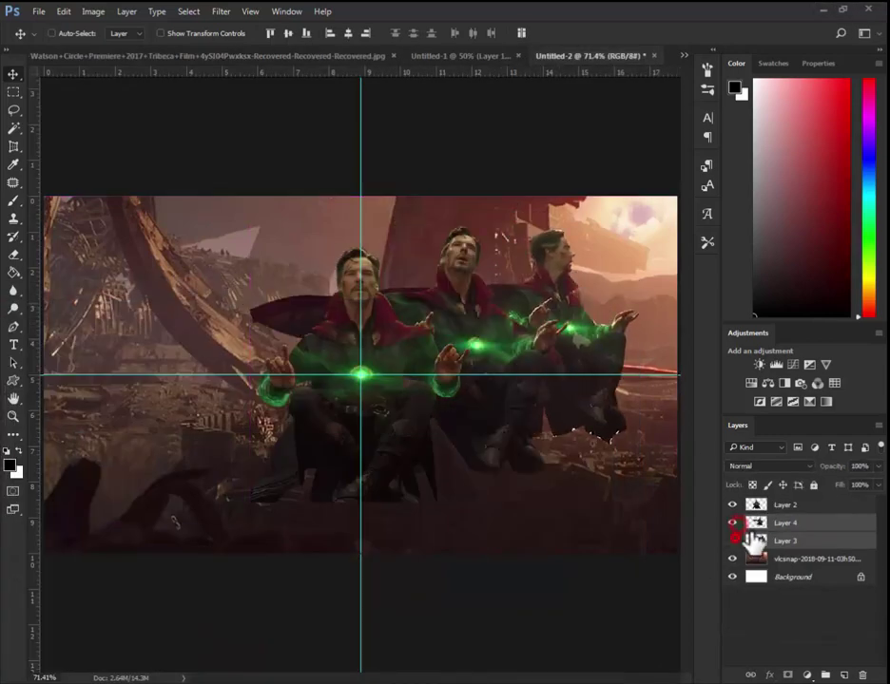
click(732, 540)
click(775, 523)
key(z)
click(553, 425)
key(v)
drag(470, 427, 599, 416)
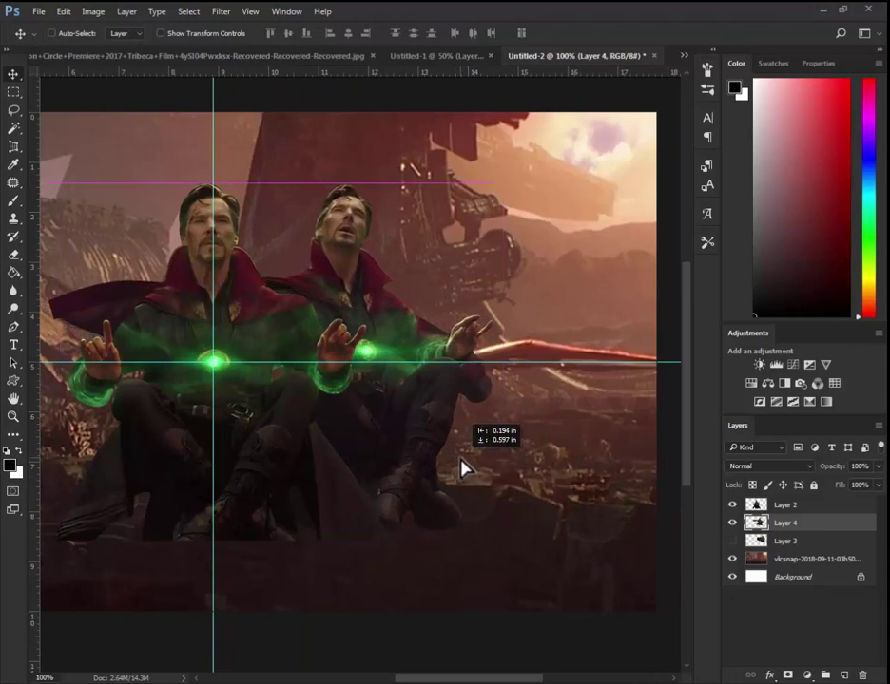
Trace a Pen path along the second figure's cape edge and make it a selection
key(z)
drag(442, 171, 476, 394)
key(p)
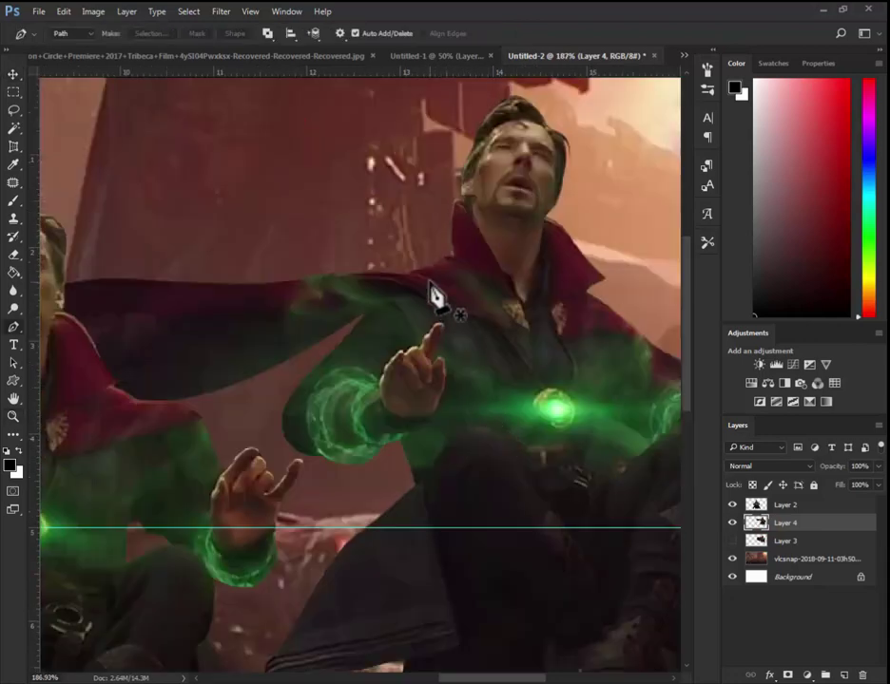
drag(406, 274, 389, 282)
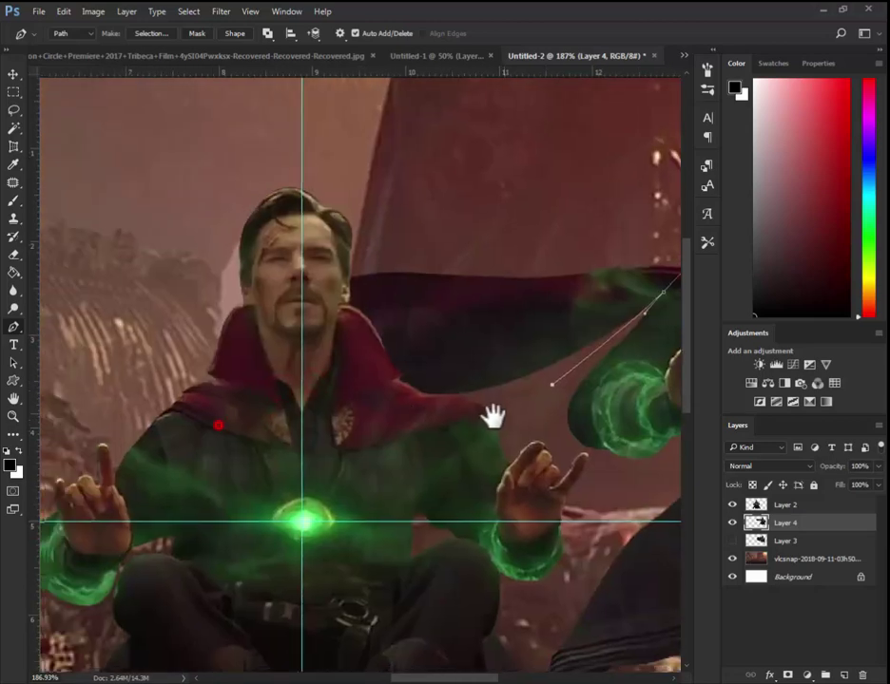
click(184, 470)
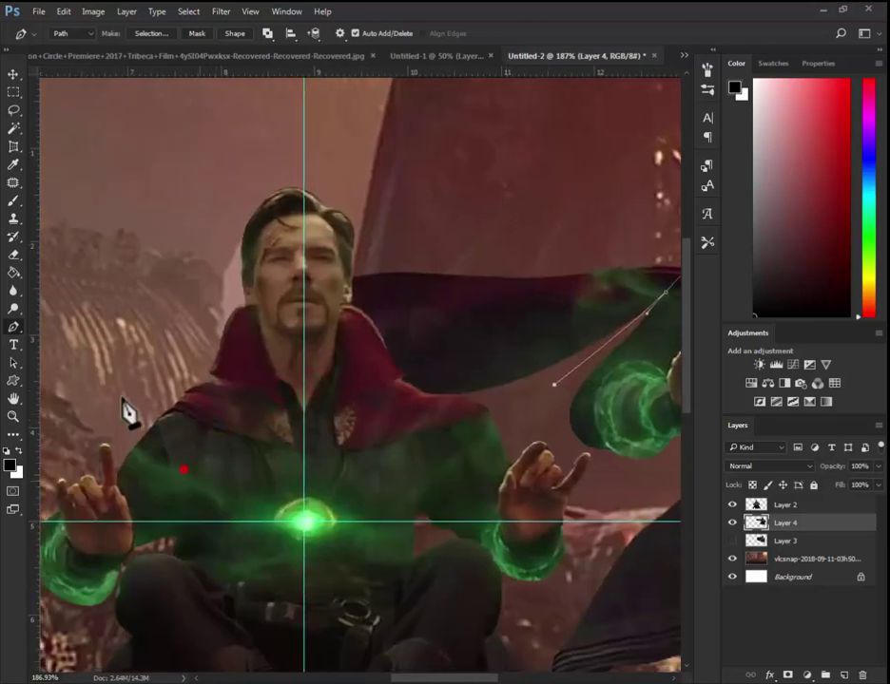
drag(371, 337, 439, 382)
right_click(442, 394)
click(485, 129)
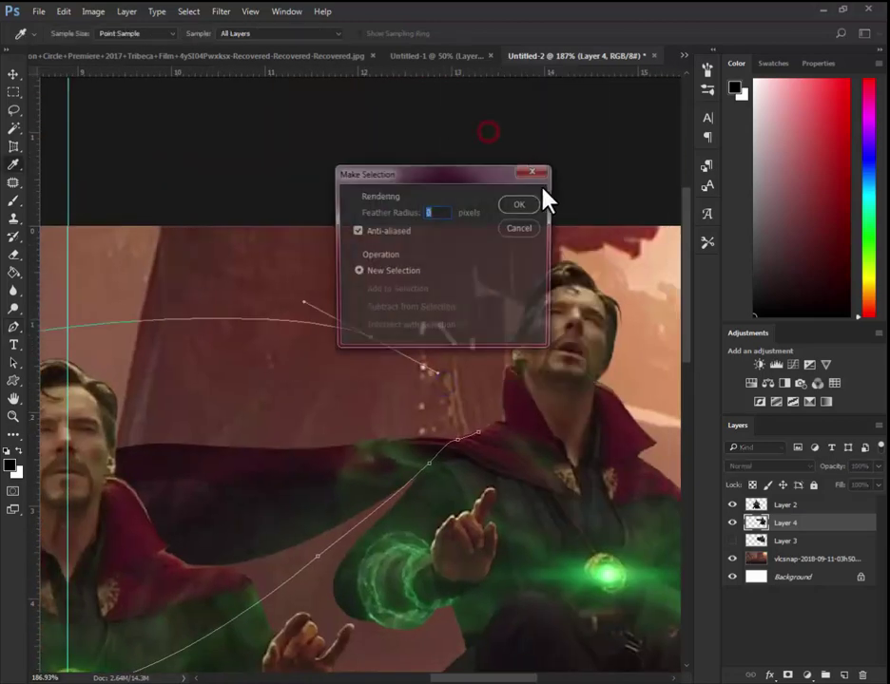
click(516, 202)
key(v)
key(ctrl+d)
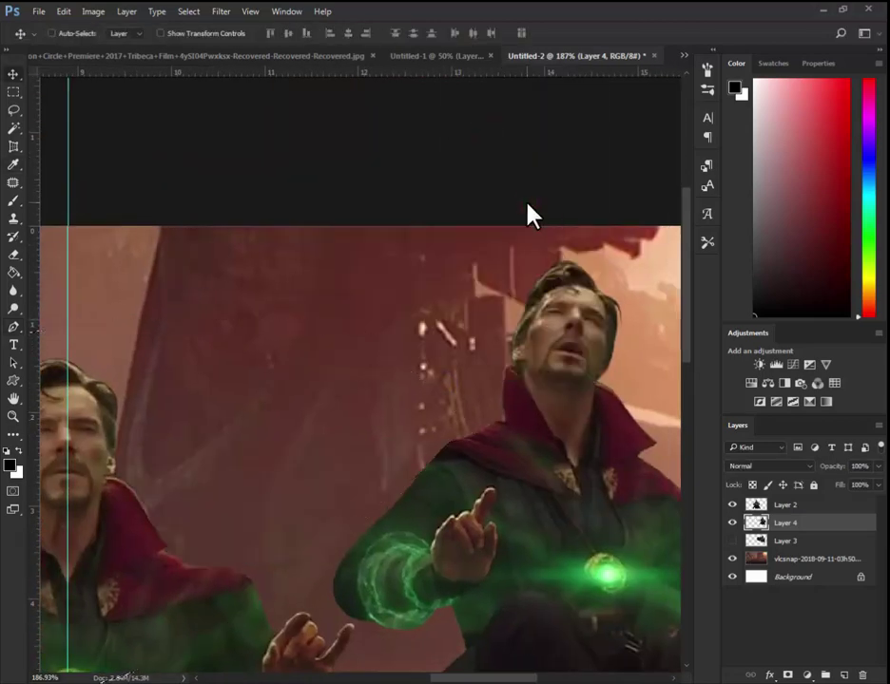
Move the second figure left, then raise and slightly shrink it with Free Transform
key(z)
click(341, 33)
drag(440, 432, 492, 283)
key(v)
drag(548, 326, 424, 391)
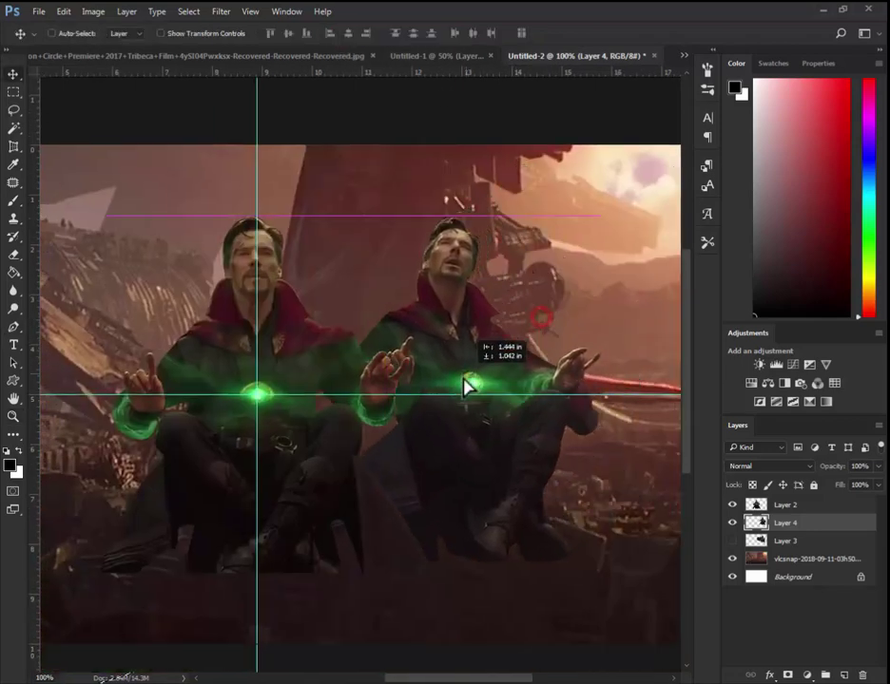
key(ctrl+t)
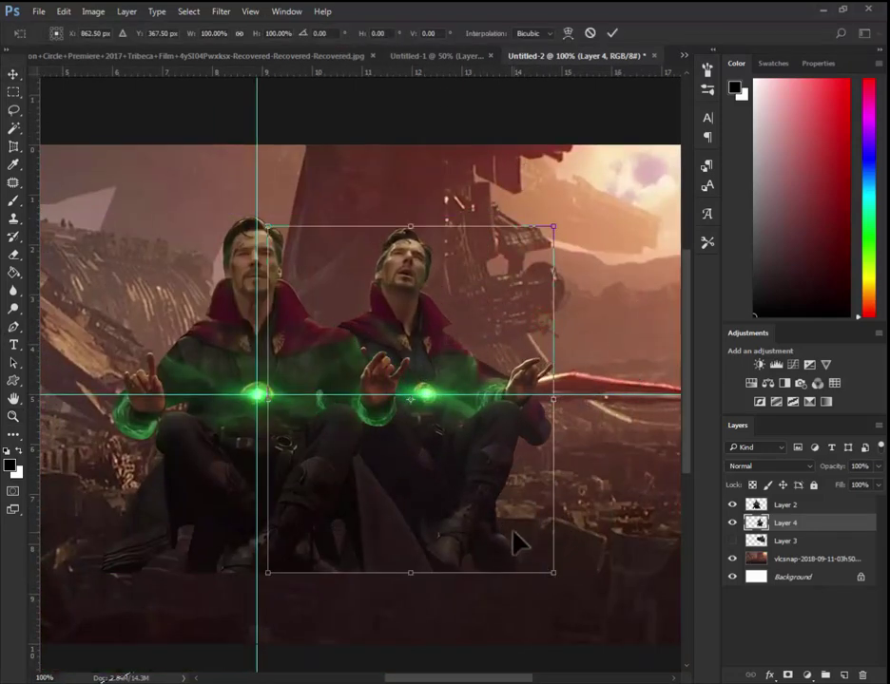
drag(513, 541, 535, 562)
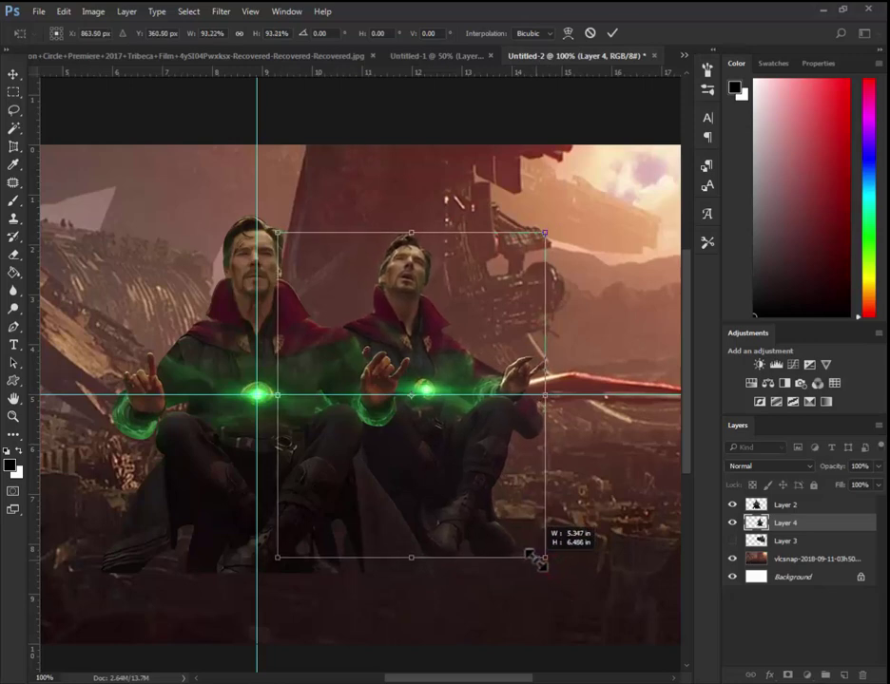
double_click(487, 494)
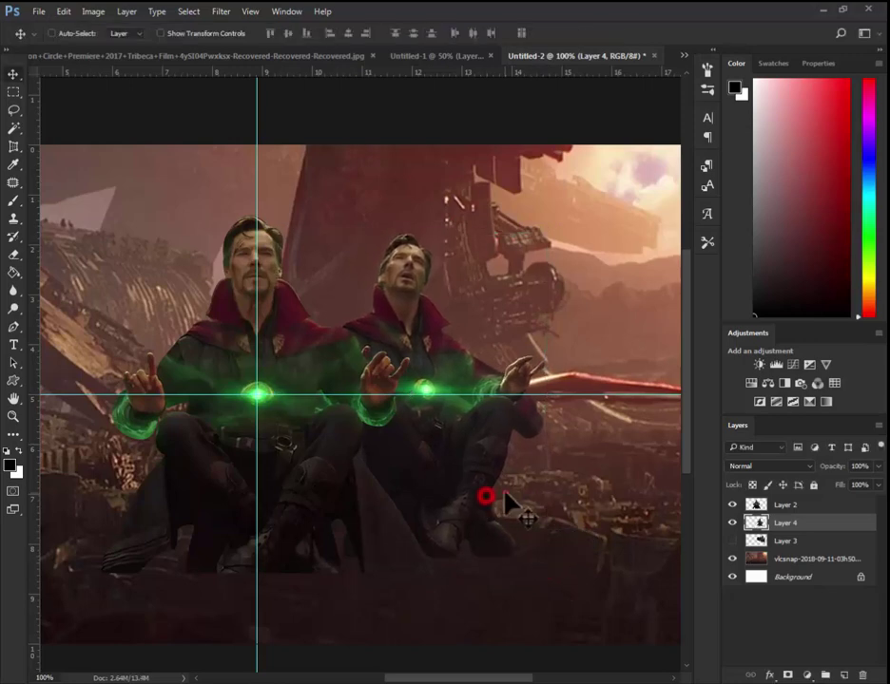
Move the third figure on Layer 3 right and transform it into place
click(736, 543)
mouse_move(314, 471)
mouse_down()
mouse_move(480, 513)
mouse_move(526, 546)
mouse_move(547, 543)
mouse_up()
key(ctrl+t)
key(Return)
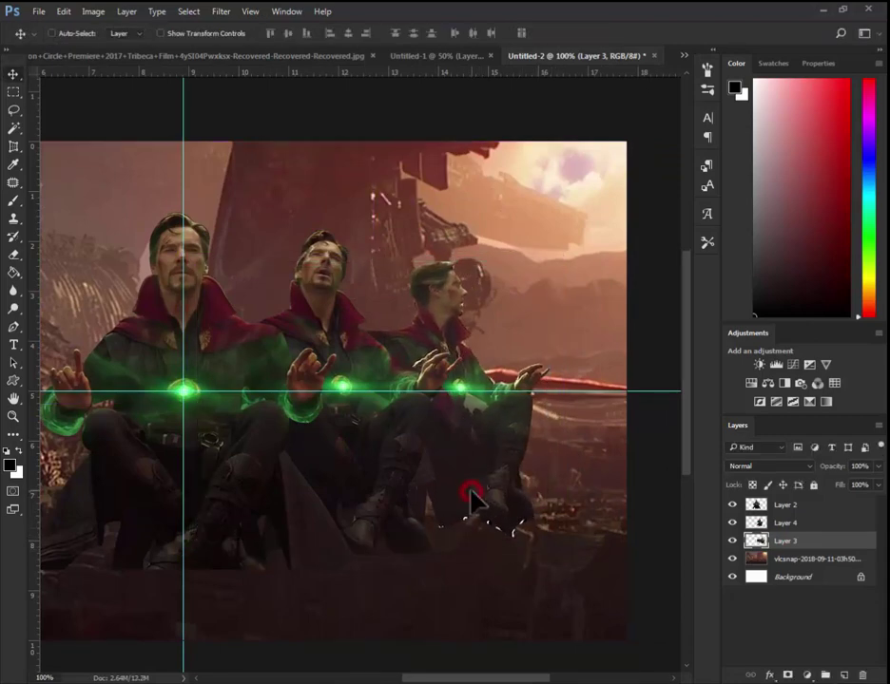
key(ctrl+t)
double_click(471, 490)
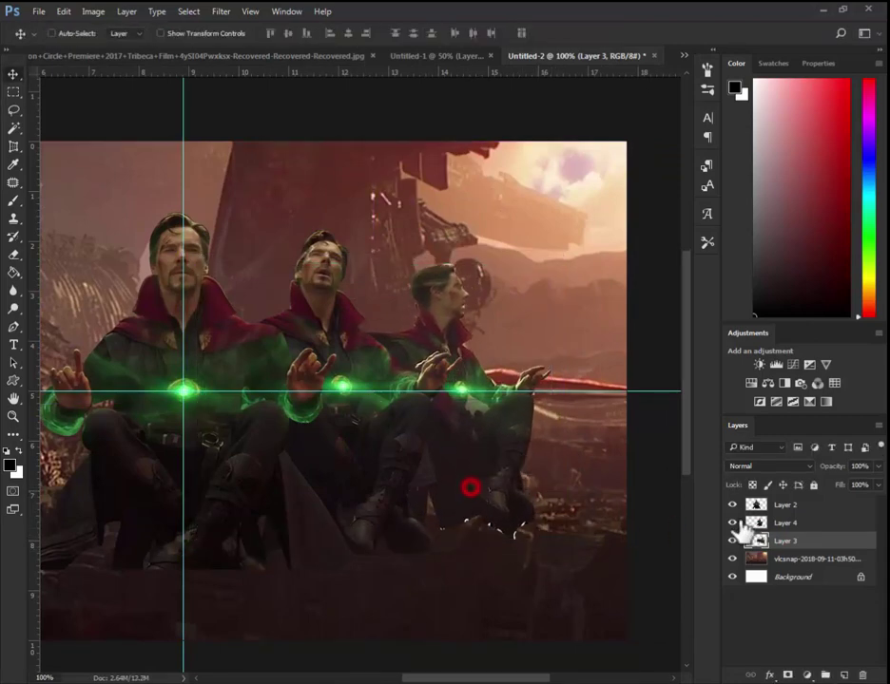
Nudge Layer 4's middle figure down slightly, then select Layer 3
click(766, 523)
key(Down)
key(Down)
key(Down)
key(Down)
key(Down)
key(Down)
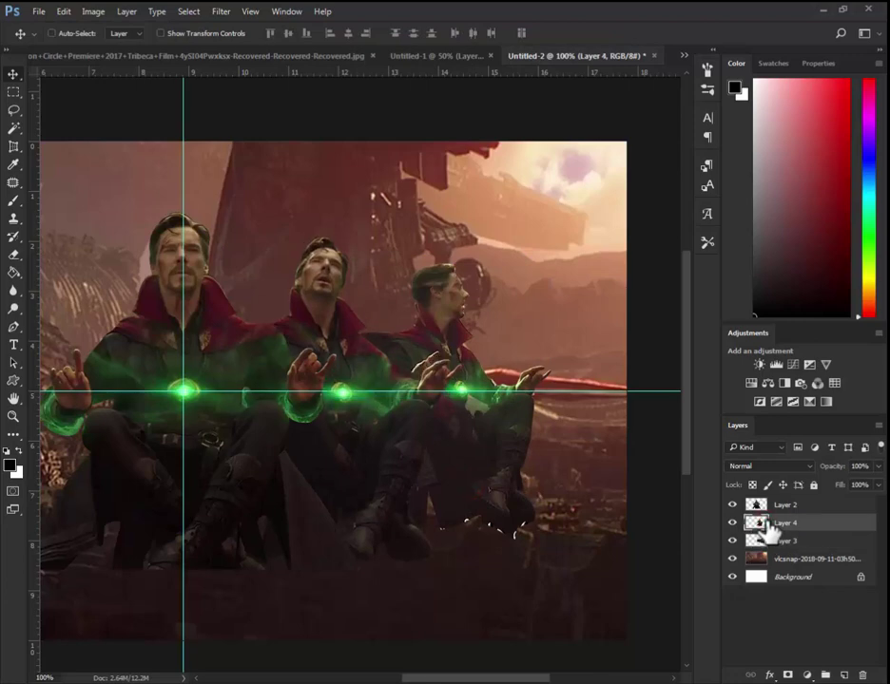
click(766, 540)
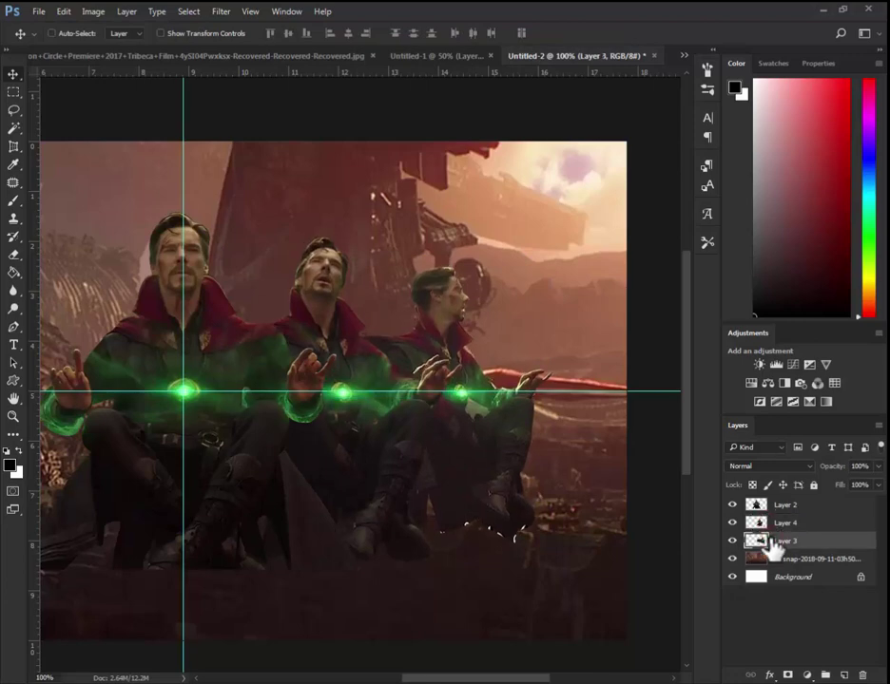
alt+click(409, 374)
Duplicate Layers 3 and 4, flip the copies horizontally, and move them left
shift+click(804, 525)
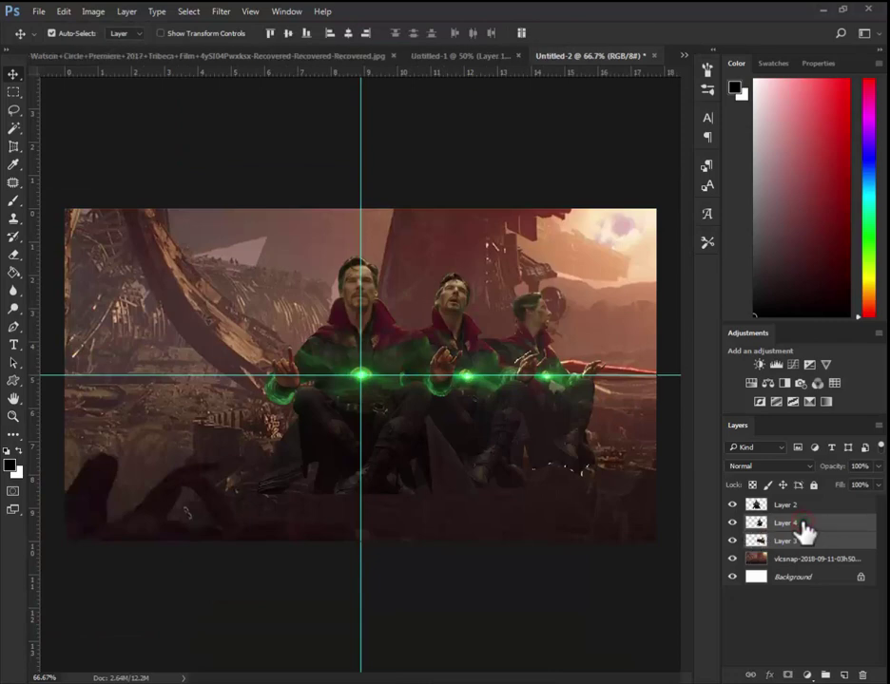
key(ctrl+j)
key(ctrl+t)
right_click(521, 440)
click(580, 645)
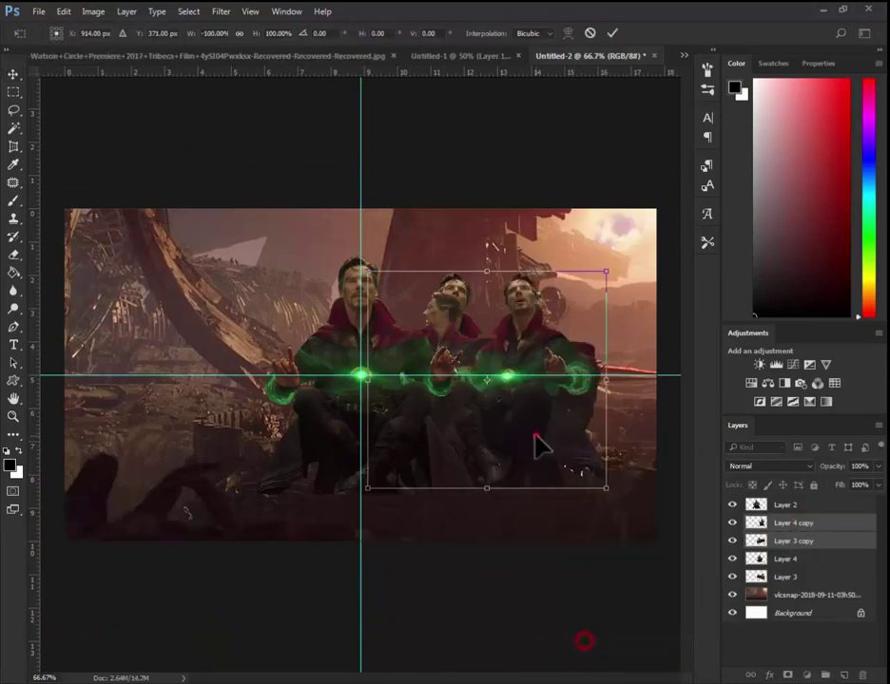
key(Return)
mouse_move(554, 442)
mouse_down()
mouse_move(301, 451)
mouse_move(320, 452)
mouse_move(318, 463)
mouse_up()
Select all four side-figure layers and commit a transform on them
shift+click(795, 559)
shift+click(798, 576)
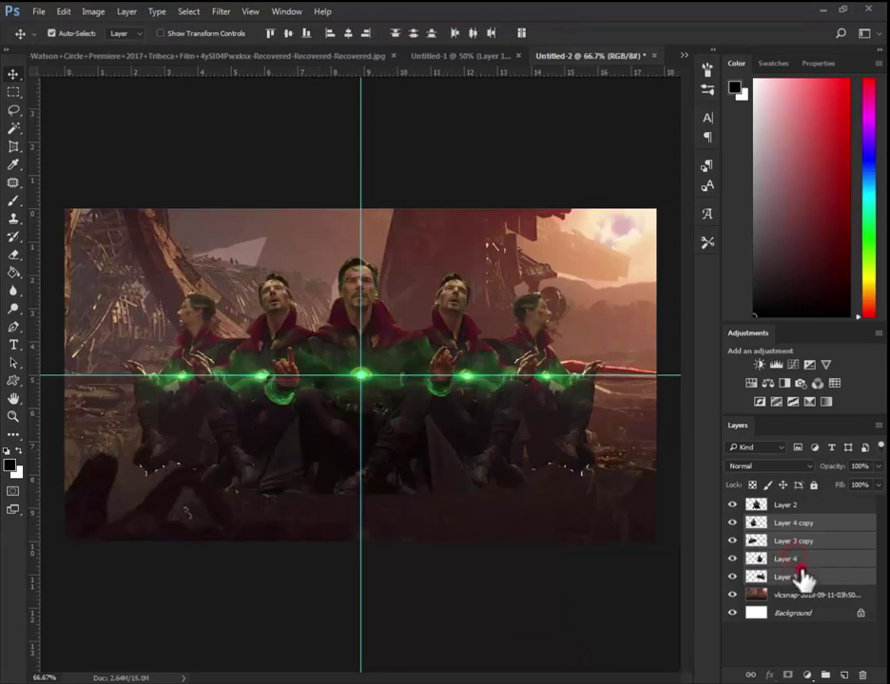
key(ctrl+t)
key(Return)
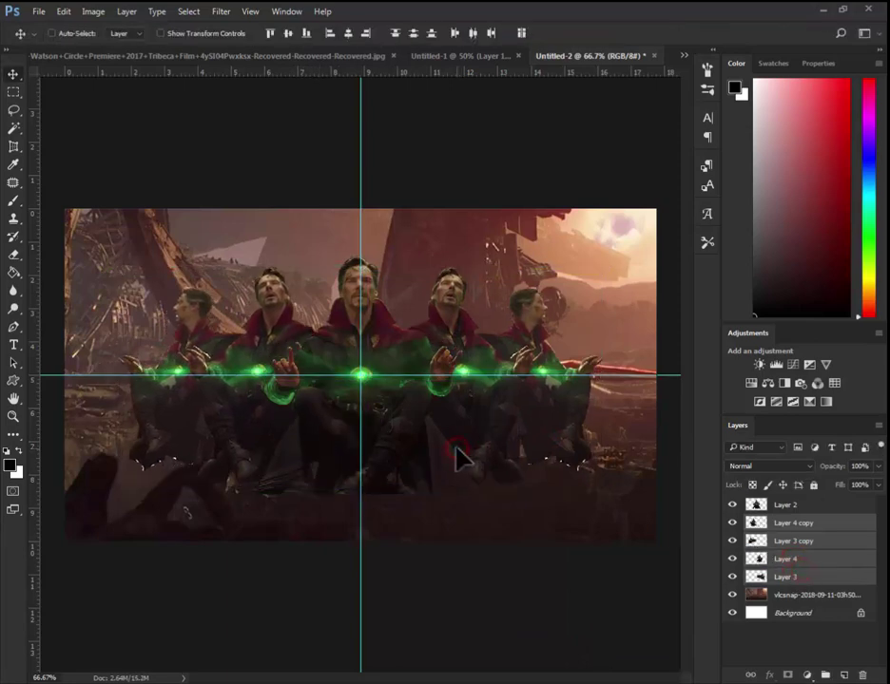
Zoom in on the centre figure's boots and select Layer 2
key(z)
click(455, 447)
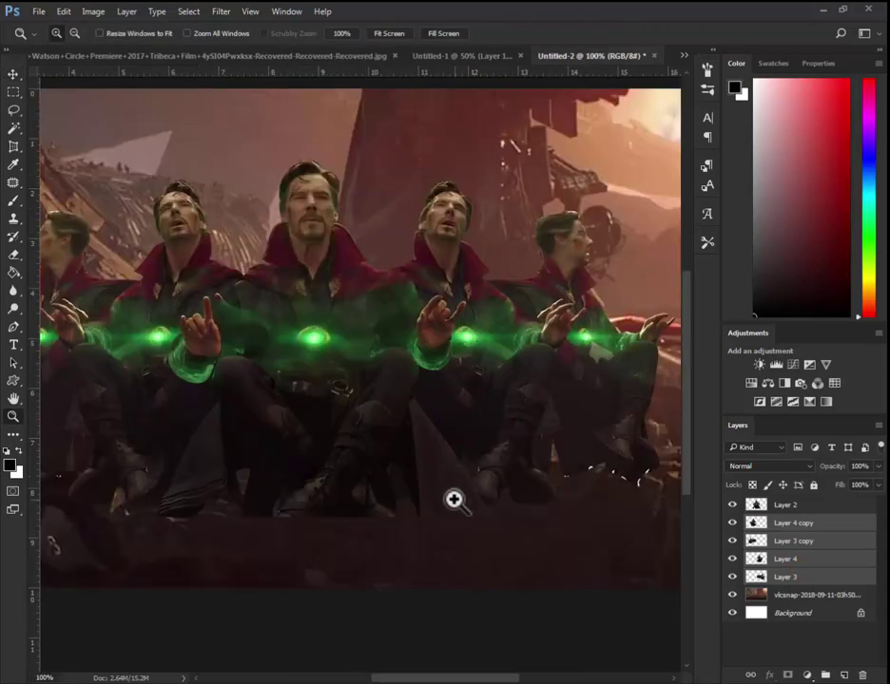
drag(455, 498, 460, 510)
drag(205, 433, 447, 545)
drag(328, 486, 371, 468)
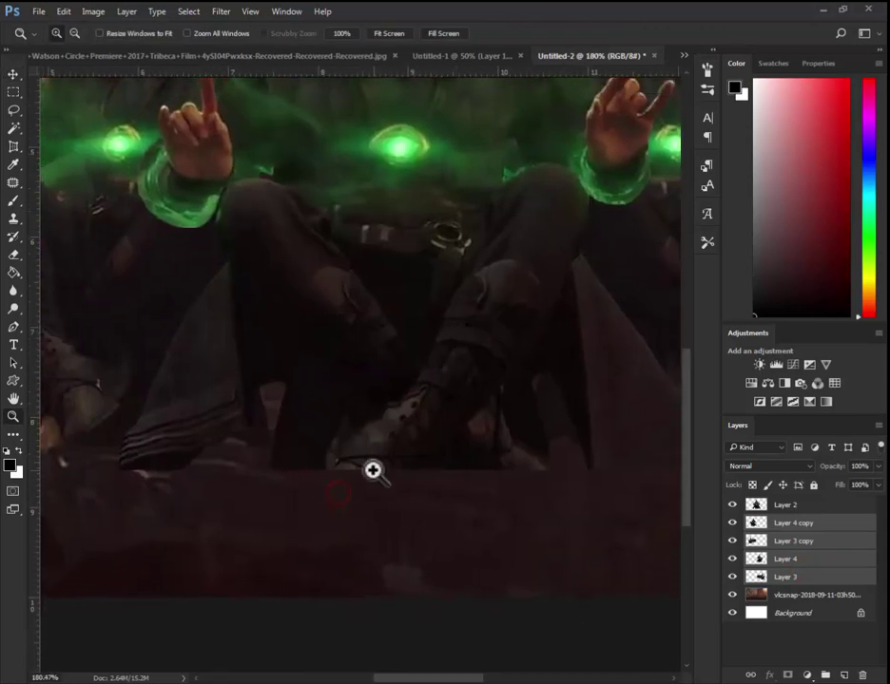
click(791, 506)
Select the stray shape below the boot and smudge it away at brush size 50
key(p)
click(410, 463)
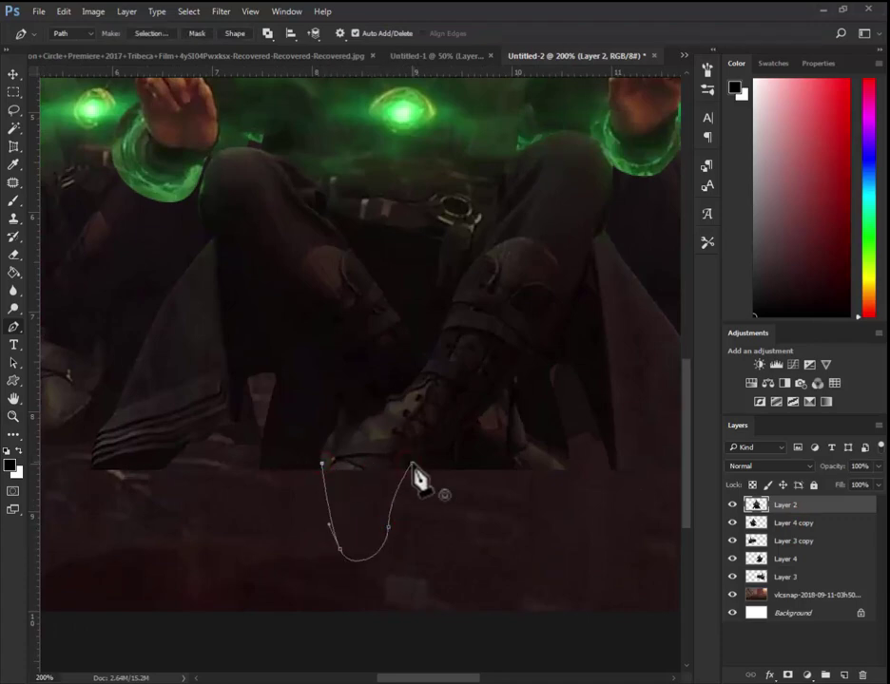
right_click(474, 547)
click(494, 281)
click(518, 204)
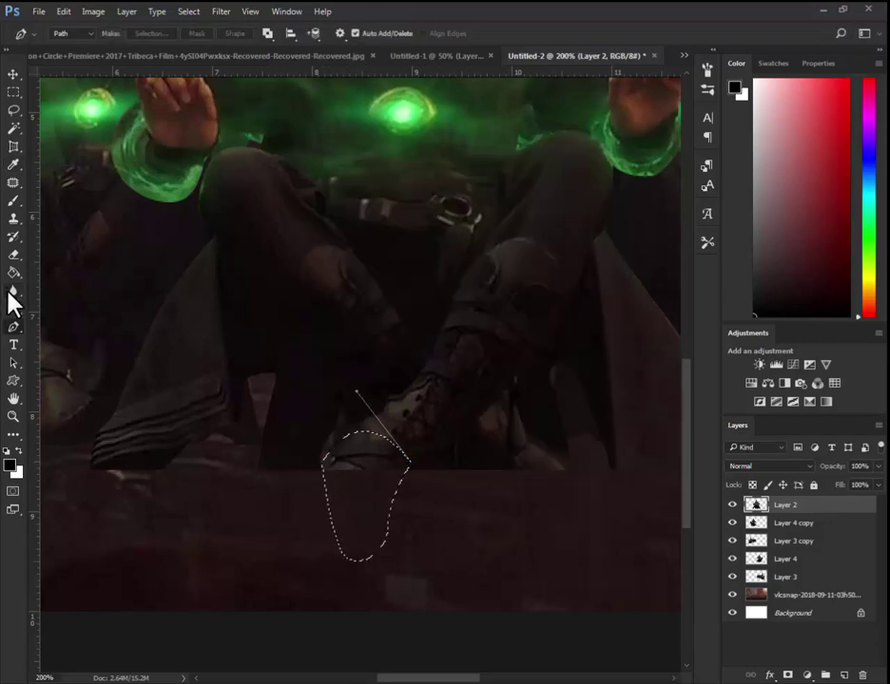
click(14, 290)
right_click(393, 422)
double_click(482, 439)
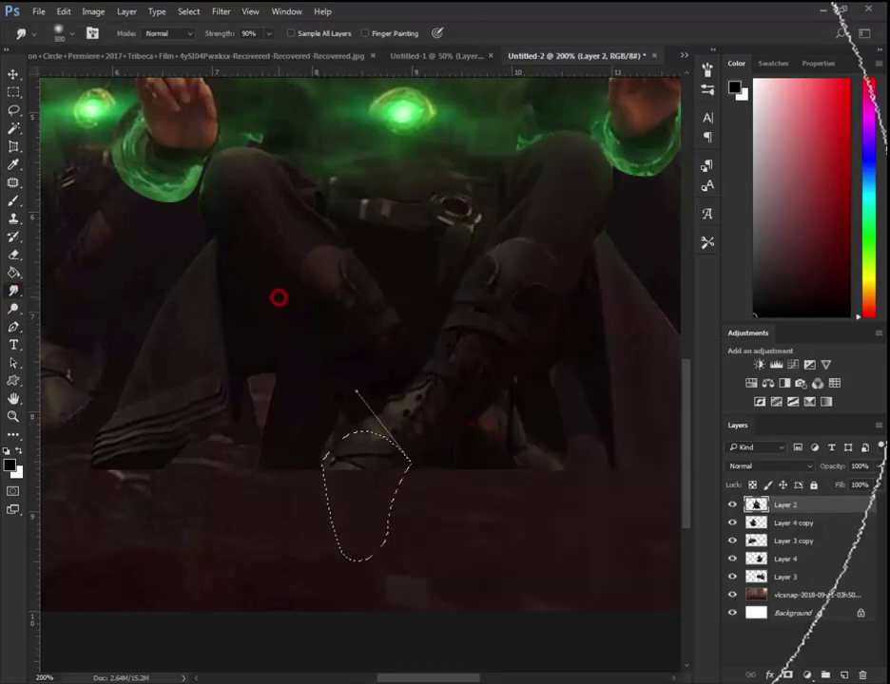
drag(233, 35, 217, 45)
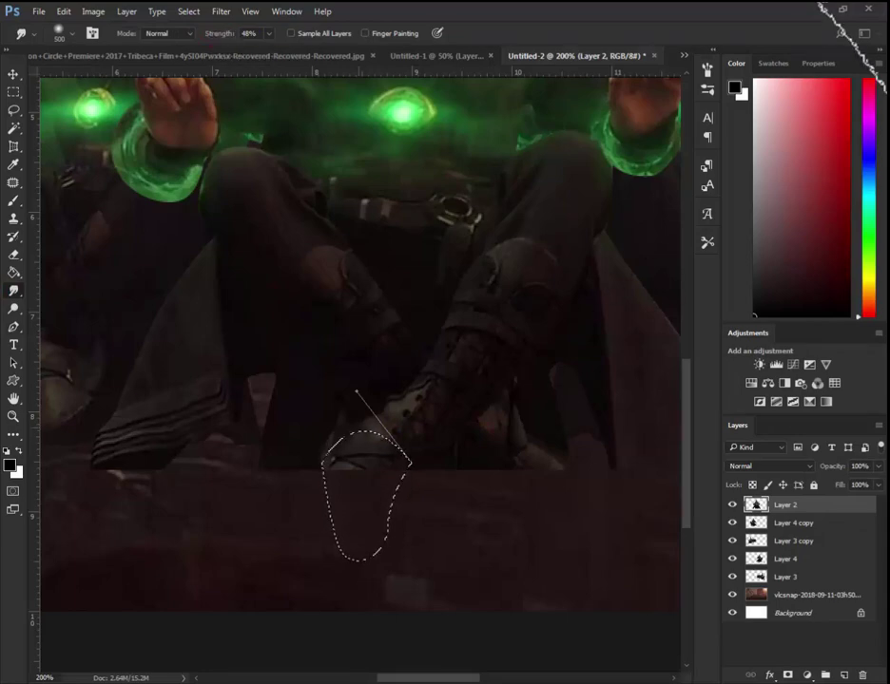
mouse_move(685, 190)
mouse_down()
mouse_move(391, 533)
mouse_move(347, 452)
mouse_move(375, 562)
mouse_move(357, 576)
mouse_move(381, 463)
mouse_up()
key(ctrl+d)
At 300% zoom, select the other boot's fragment with an oval path and smudge it away
drag(539, 483, 460, 550)
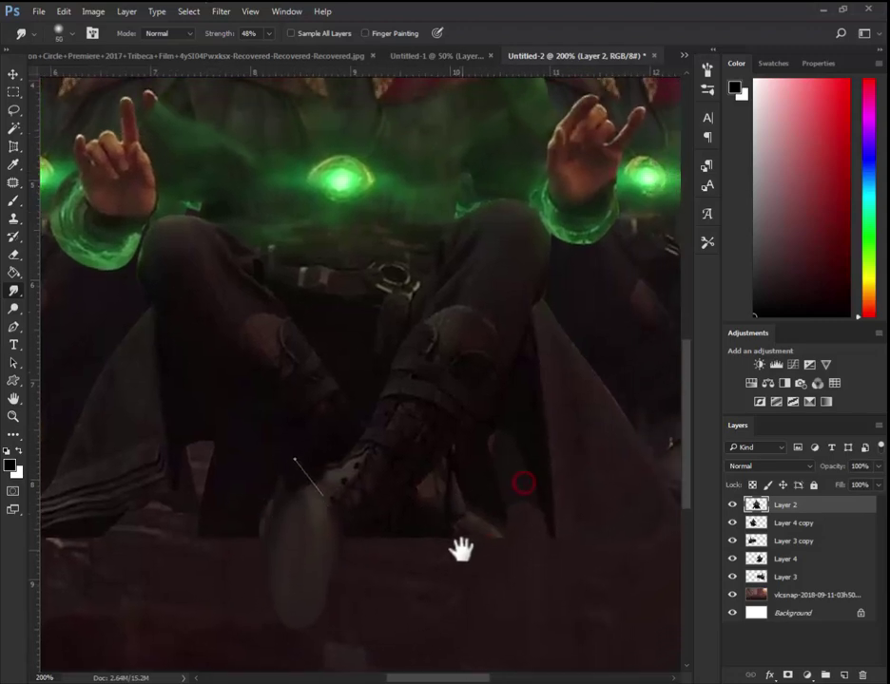
key(z)
click(381, 511)
key(p)
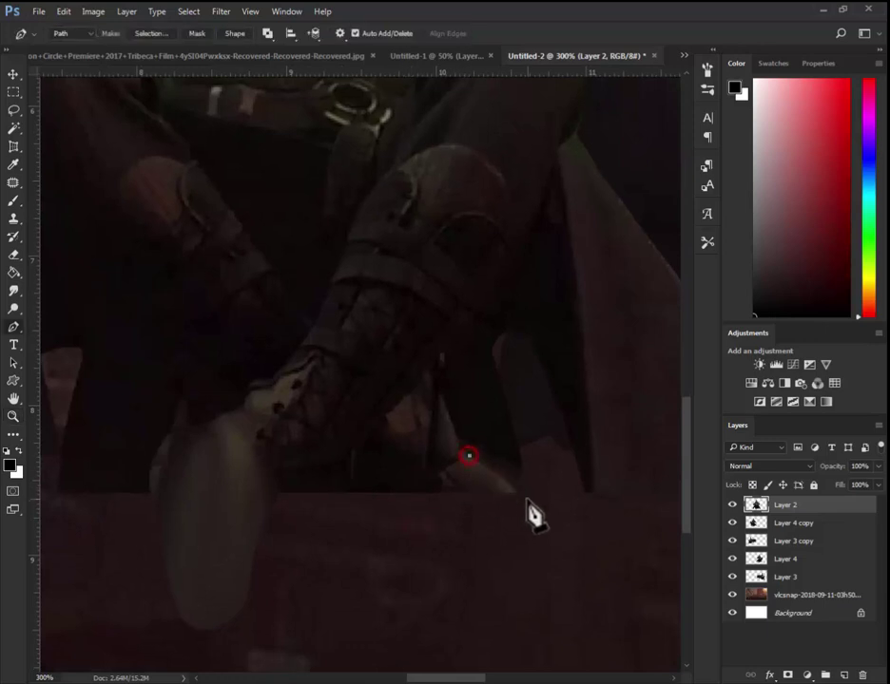
drag(430, 538, 405, 520)
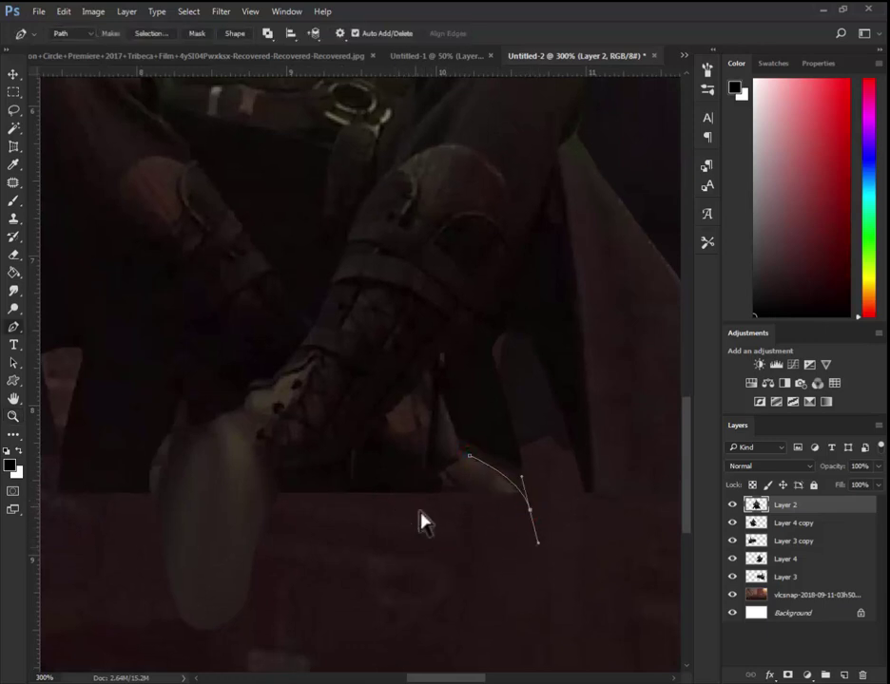
drag(354, 460, 331, 433)
click(469, 456)
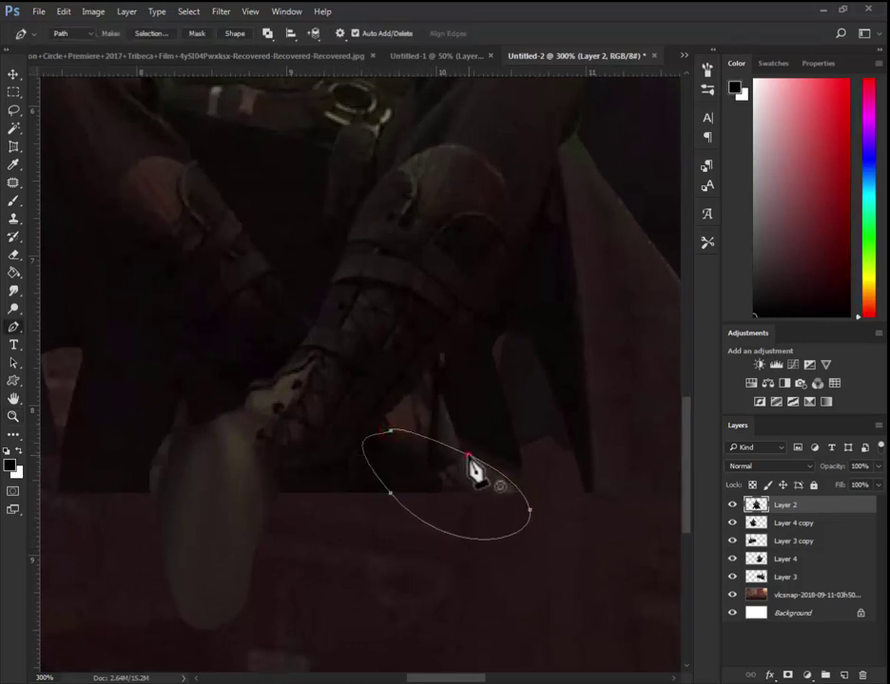
right_click(524, 159)
click(590, 222)
key(Return)
right_click(14, 290)
click(60, 317)
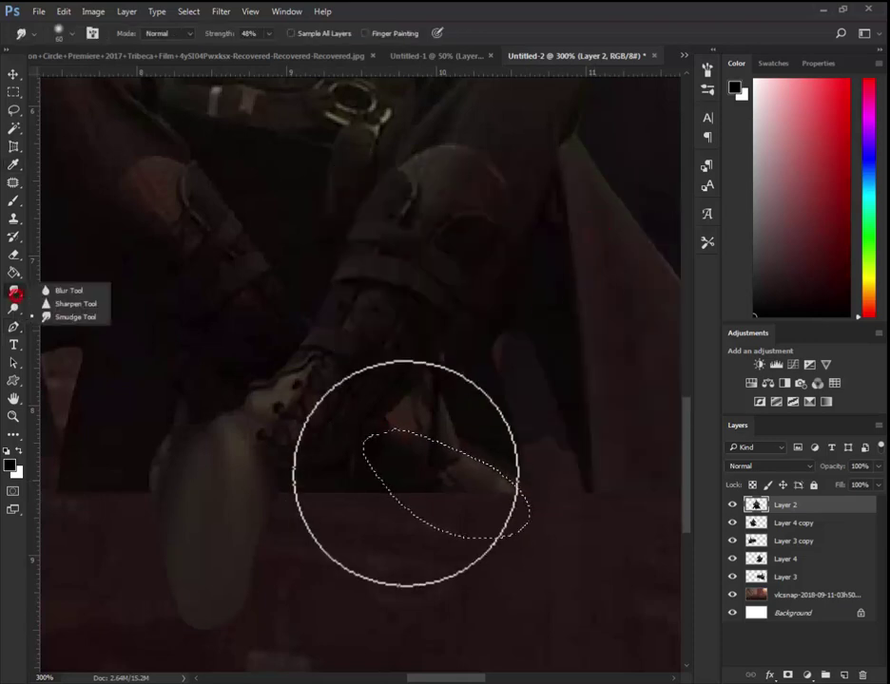
mouse_move(454, 500)
mouse_down()
mouse_move(430, 513)
mouse_move(516, 591)
mouse_up()
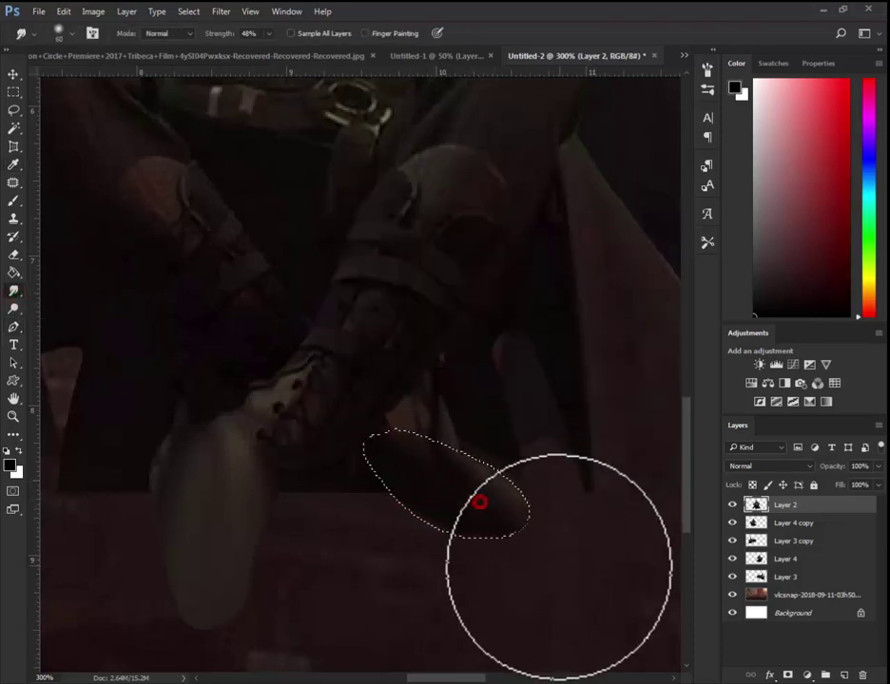
key(ctrl+d)
Lasso the stray shard beside the left leg, then fit the image on screen
drag(397, 480, 516, 480)
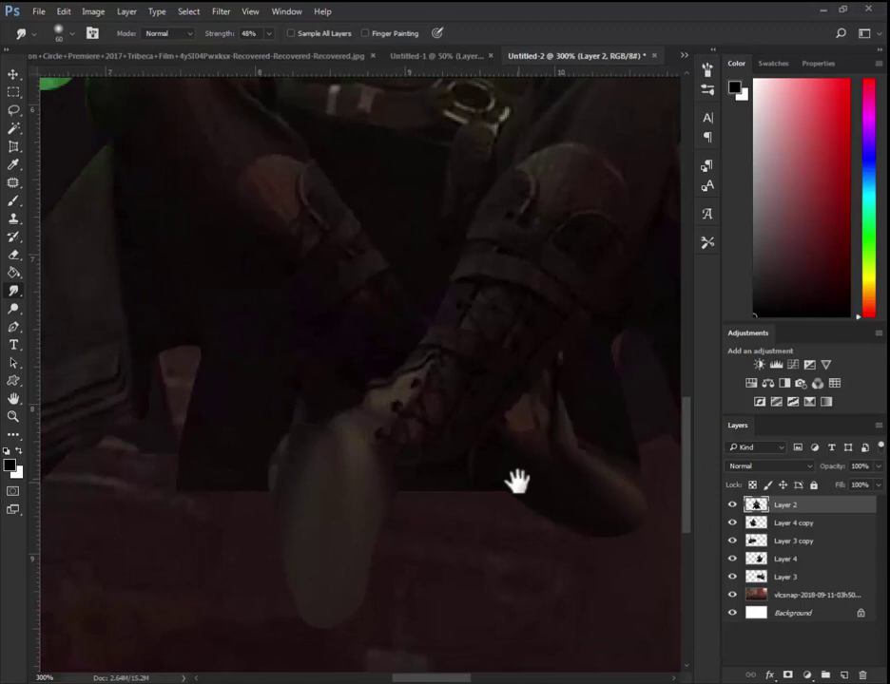
key(l)
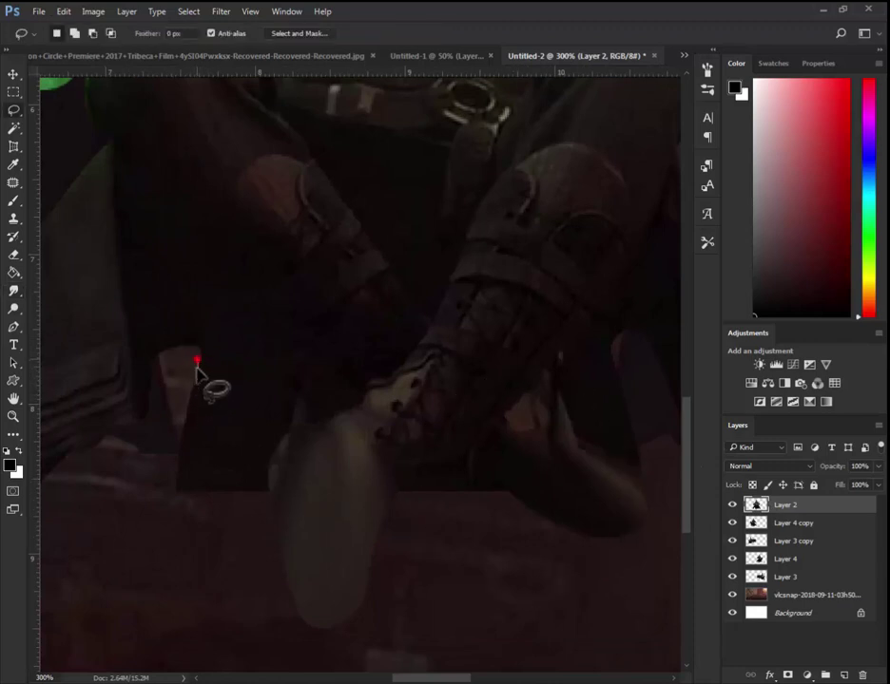
drag(197, 363, 195, 461)
drag(266, 537, 267, 538)
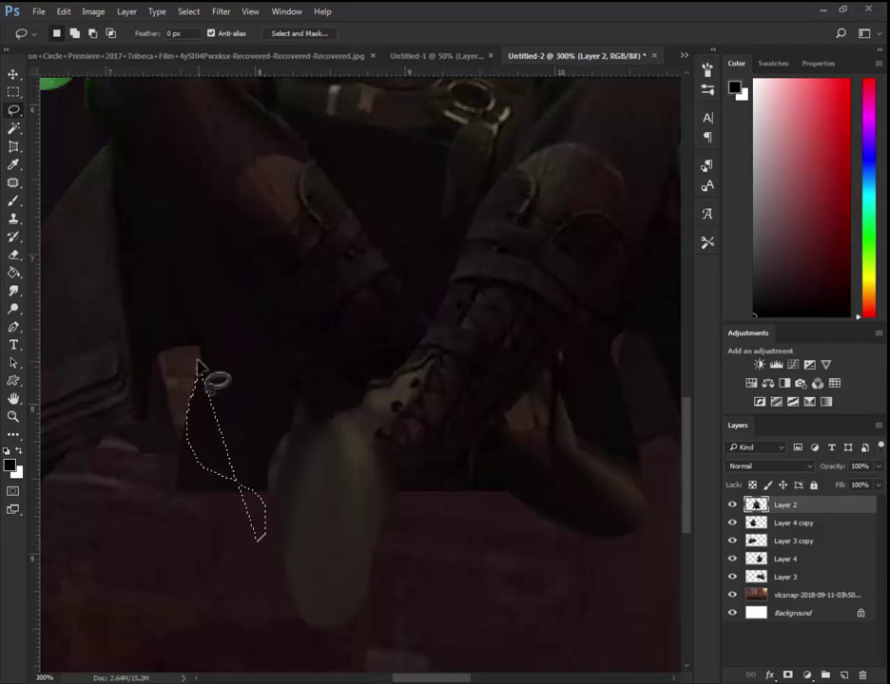
drag(199, 359, 195, 404)
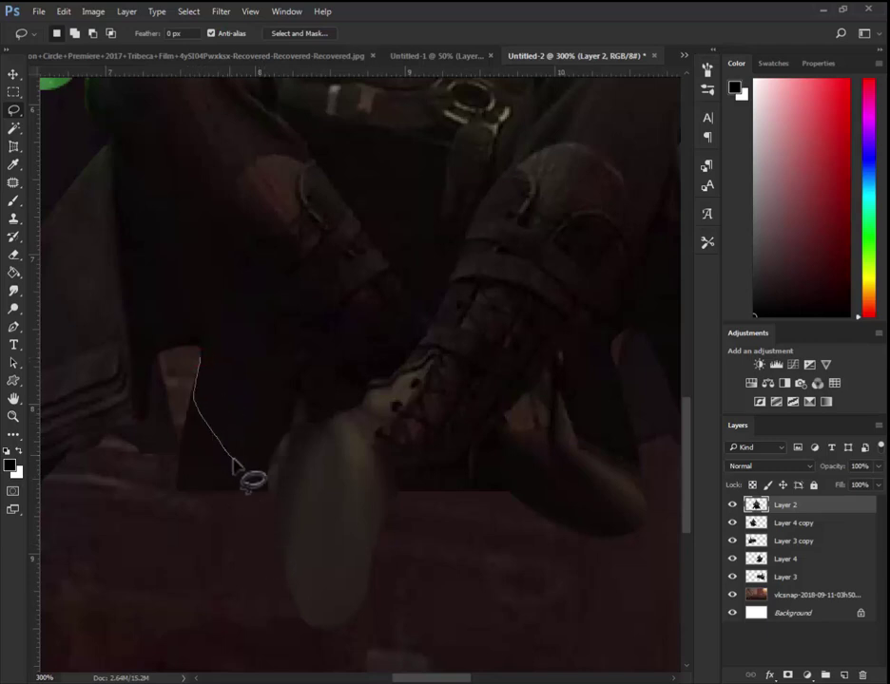
mouse_move(276, 513)
mouse_down()
mouse_move(228, 432)
mouse_move(381, 498)
mouse_up()
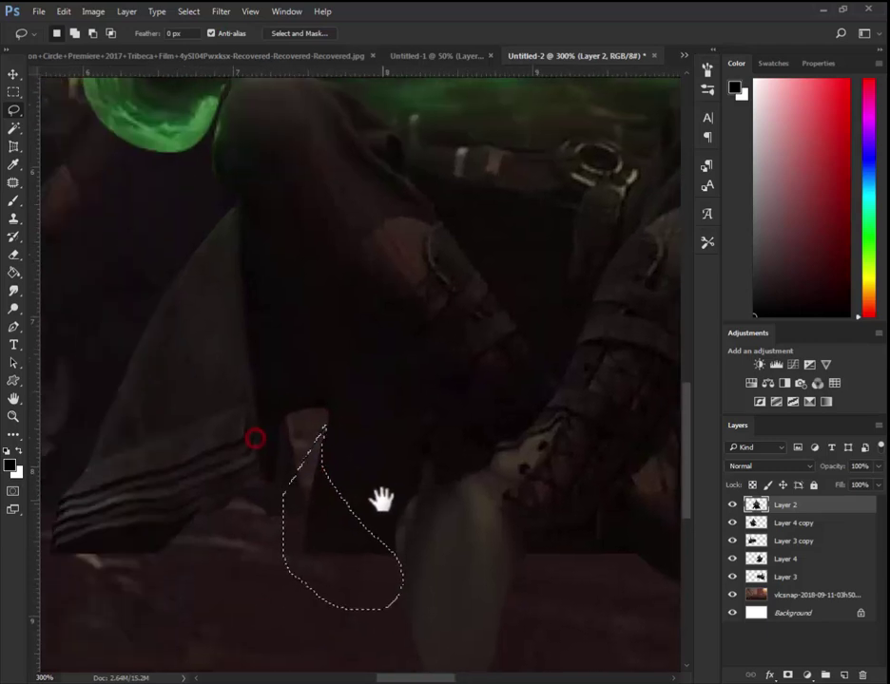
key(ctrl+0)
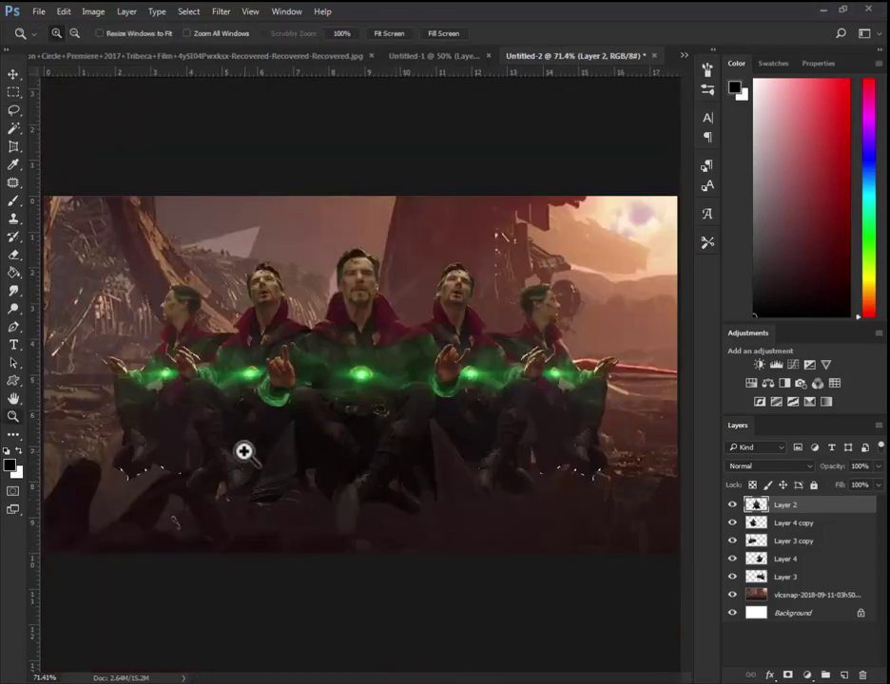
Move Layer 3 copy below Layer 4 in the stack and select Layer 4
key(v)
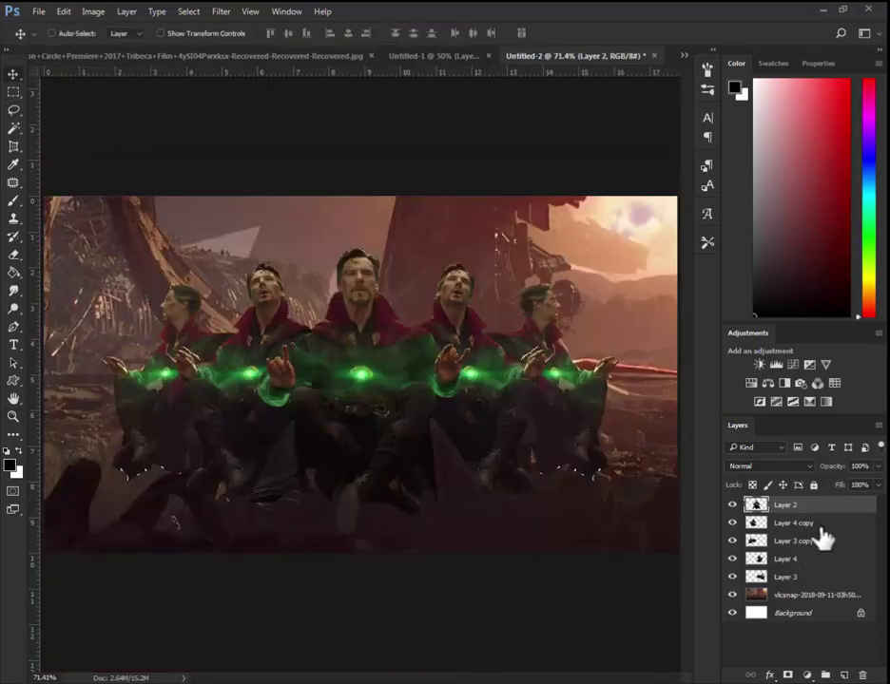
click(796, 548)
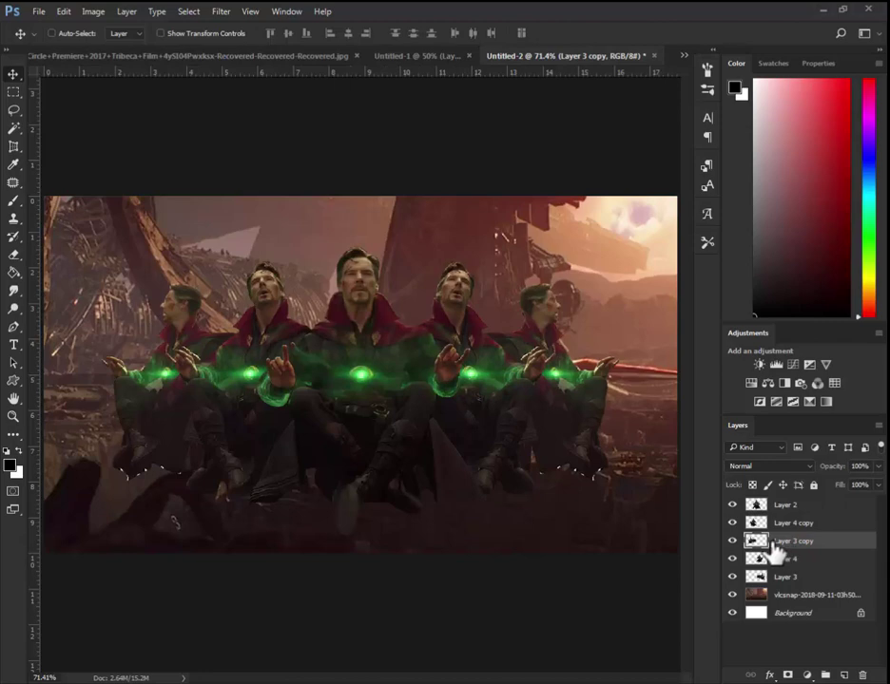
click(731, 542)
click(731, 542)
drag(738, 539, 737, 554)
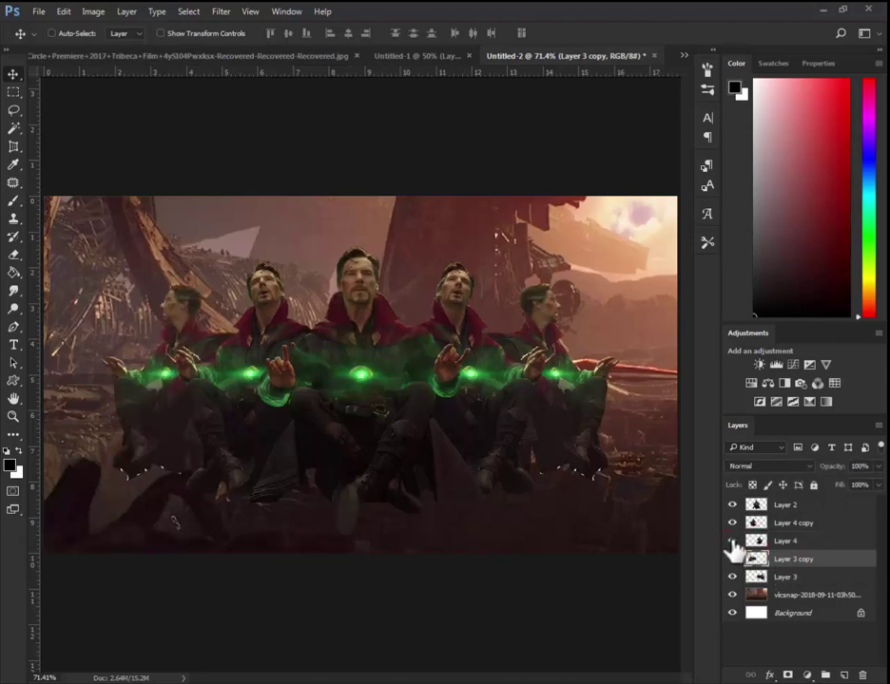
click(732, 540)
click(732, 541)
click(756, 541)
key(ctrl+plus)
Apply a Motion Blur at -43° to the selected figure
click(220, 11)
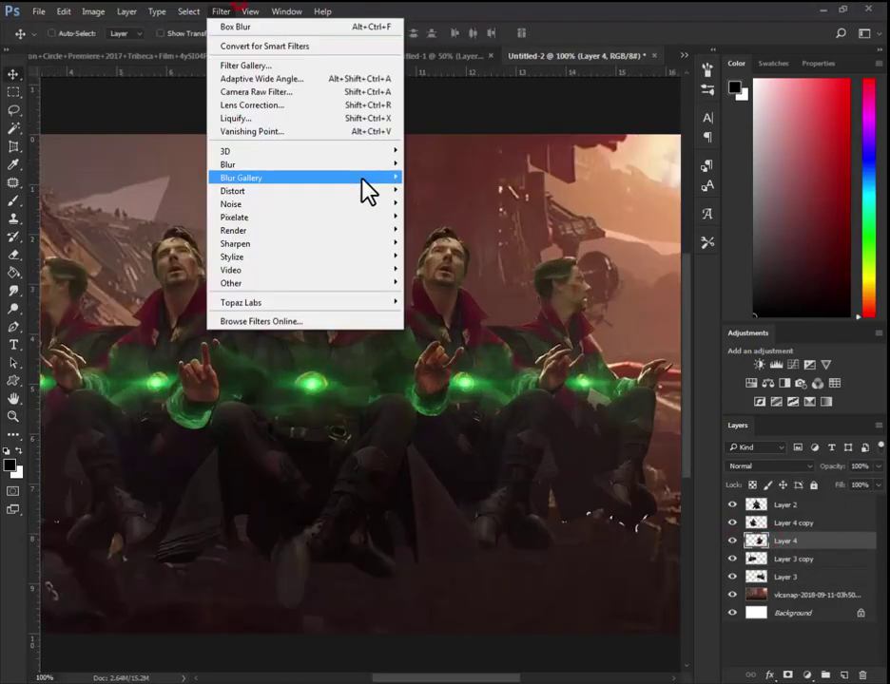
mouse_move(228, 164)
click(458, 249)
drag(461, 162, 709, 348)
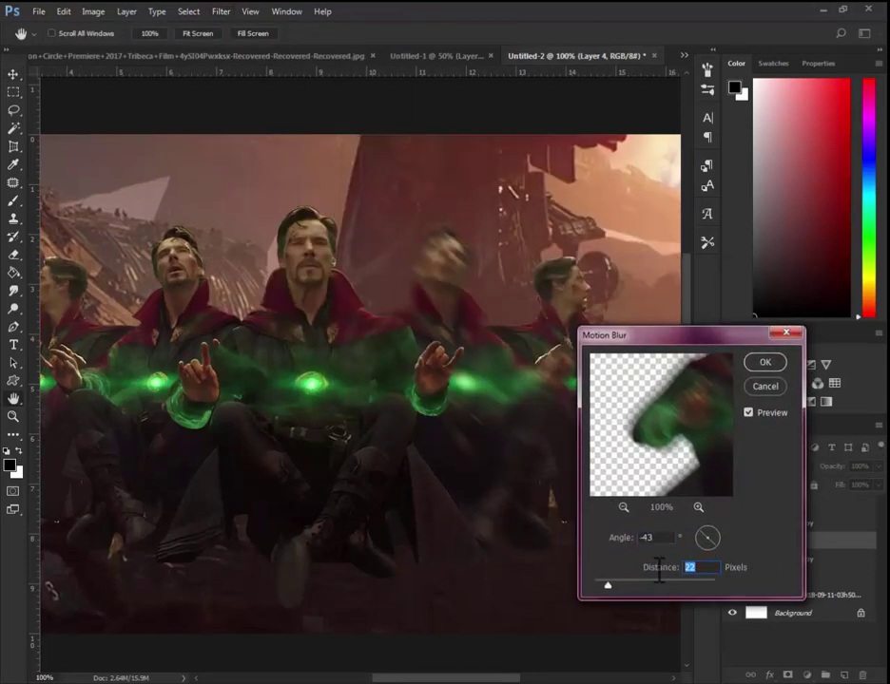
text(11)
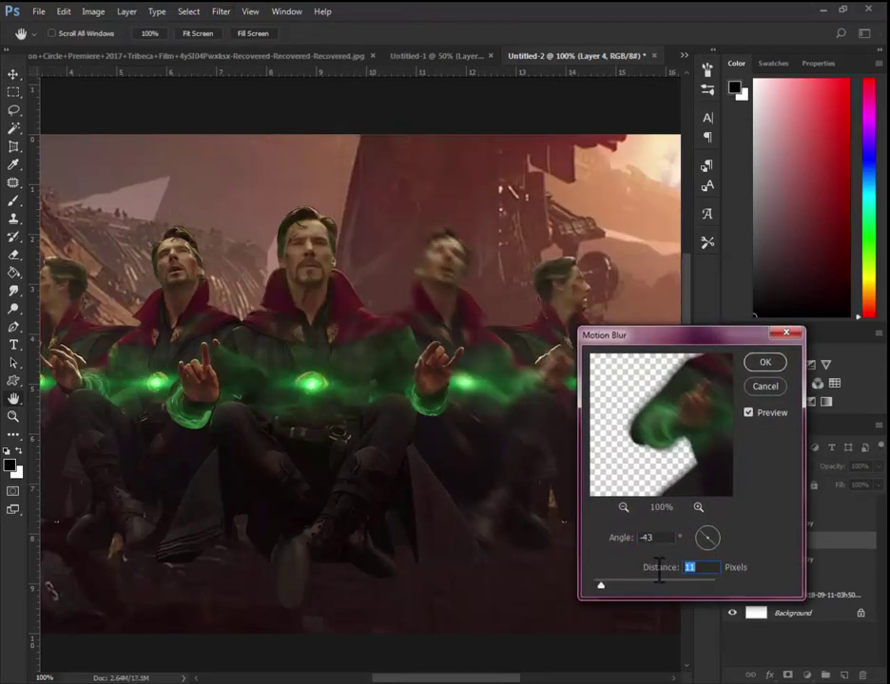
text(7)
key(Return)
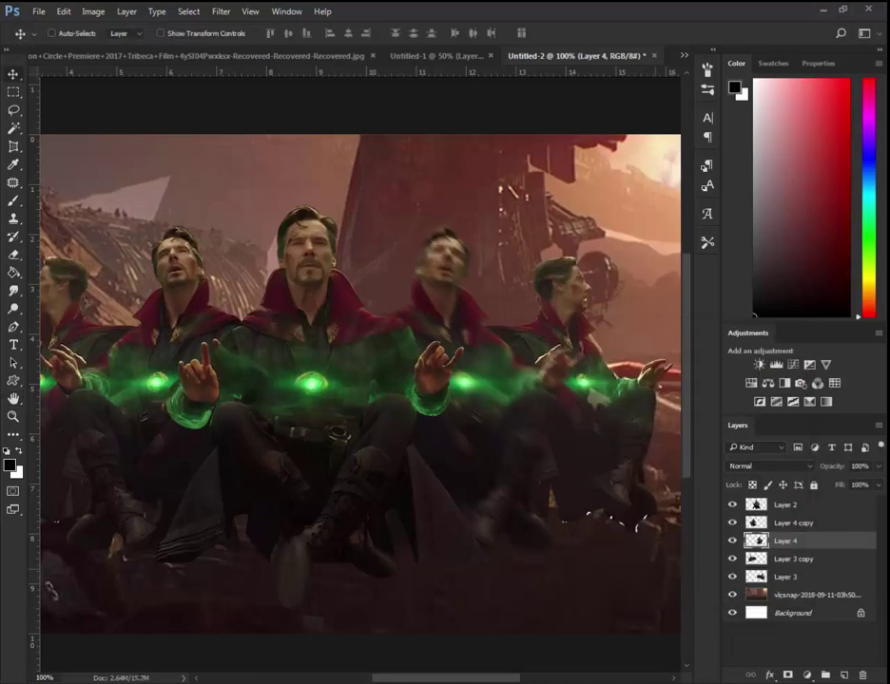
Reposition the Layer 3 copy and Layer 4 copy figures, reapplying Motion Blur to Layer 4 copy
click(792, 559)
drag(361, 390, 384, 428)
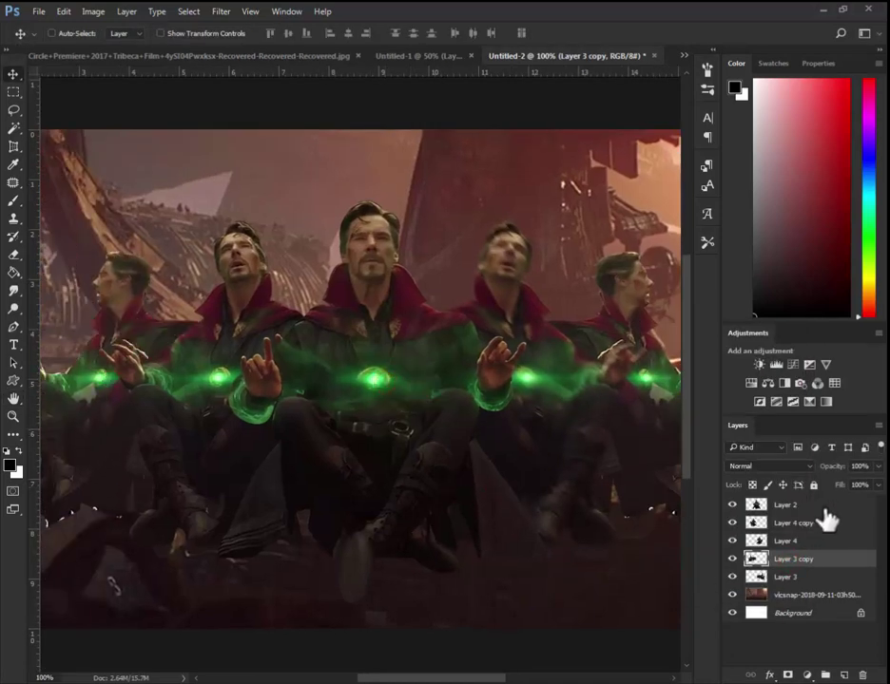
click(831, 522)
drag(490, 470, 536, 476)
click(221, 11)
click(242, 27)
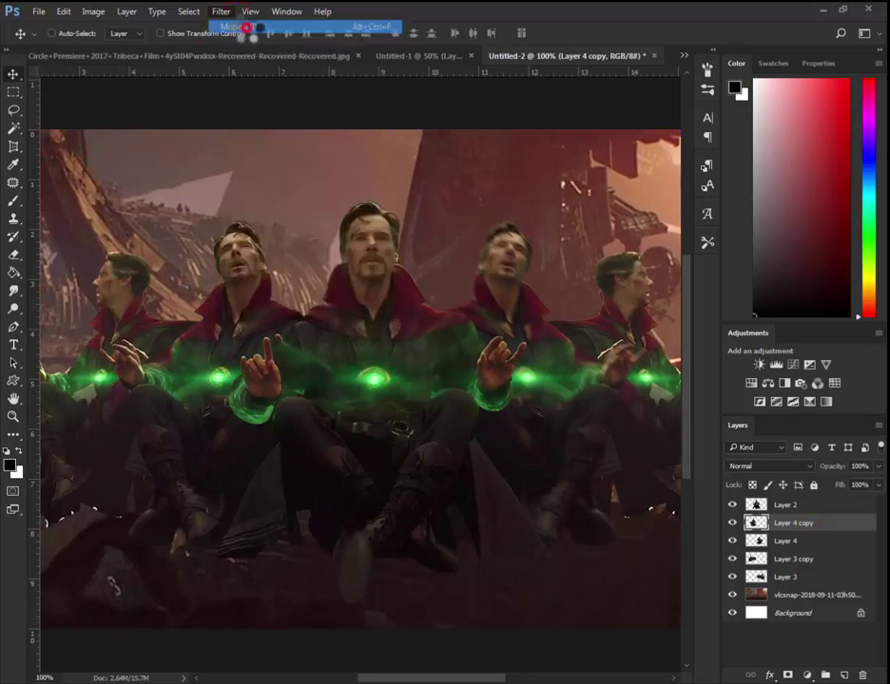
Apply the Motion Blur to the Layer 4 figure
click(798, 541)
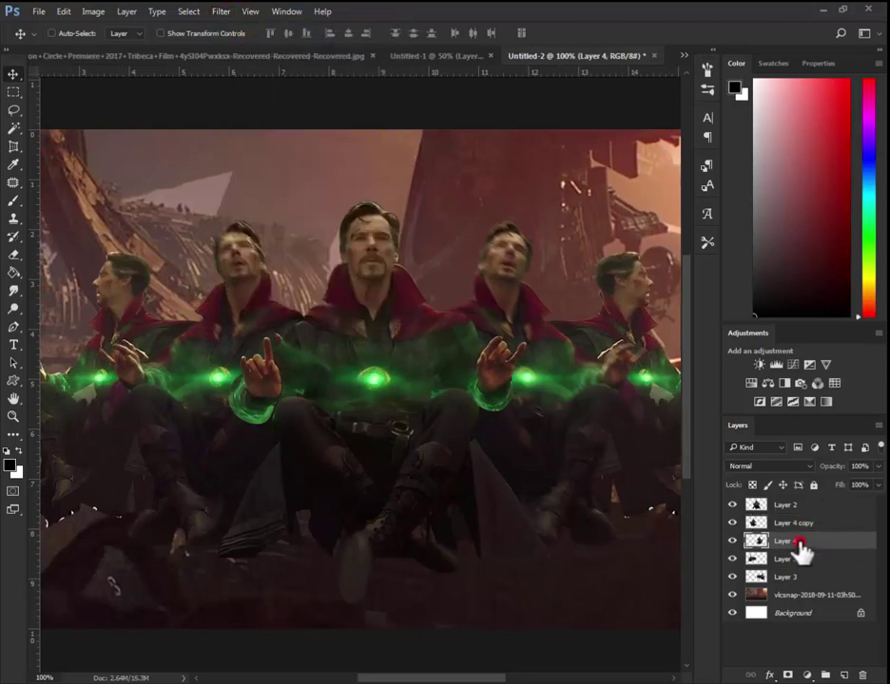
click(221, 12)
click(441, 250)
key(Return)
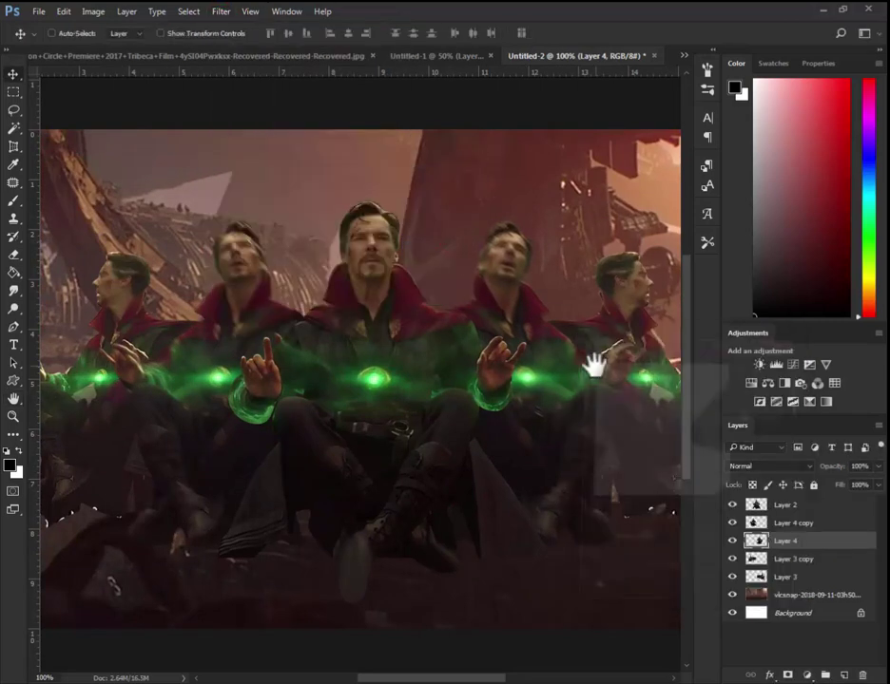
Apply Motion Blur to Layer 3 with a 10-pixel distance
ctrl+click(558, 346)
click(221, 12)
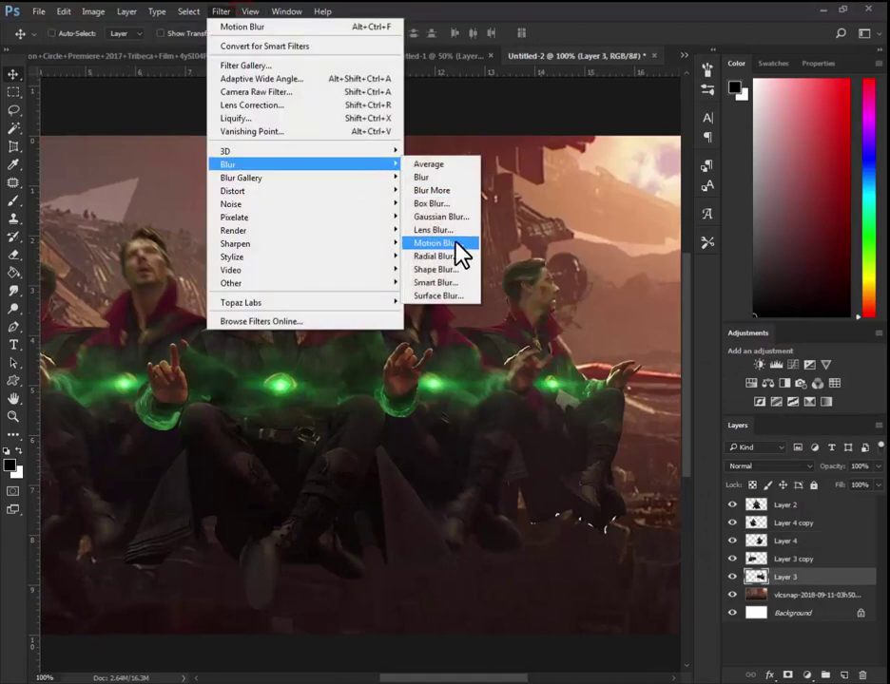
click(455, 243)
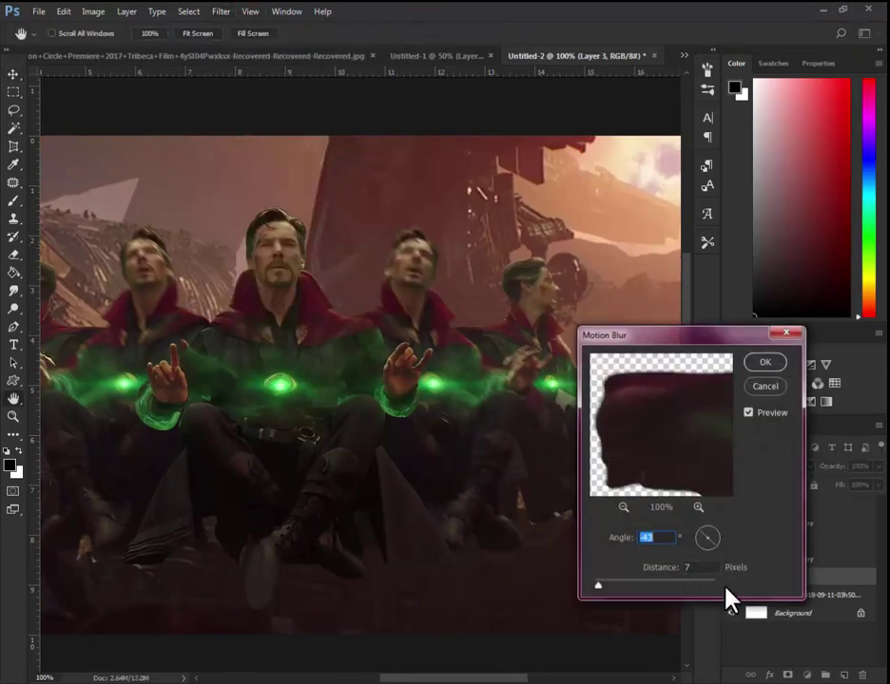
text(7)
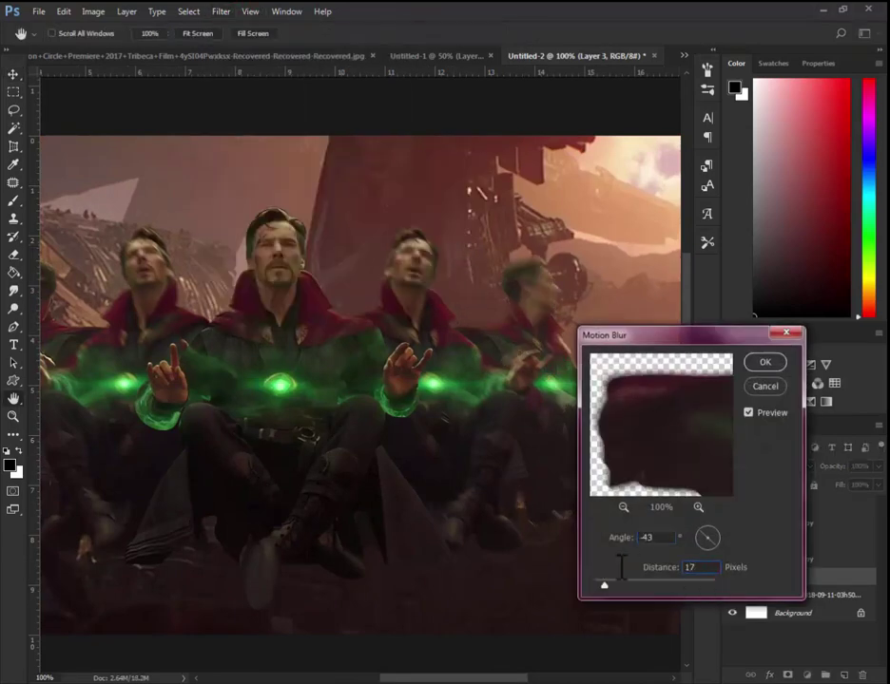
key(BackSpace)
text(0)
key(Return)
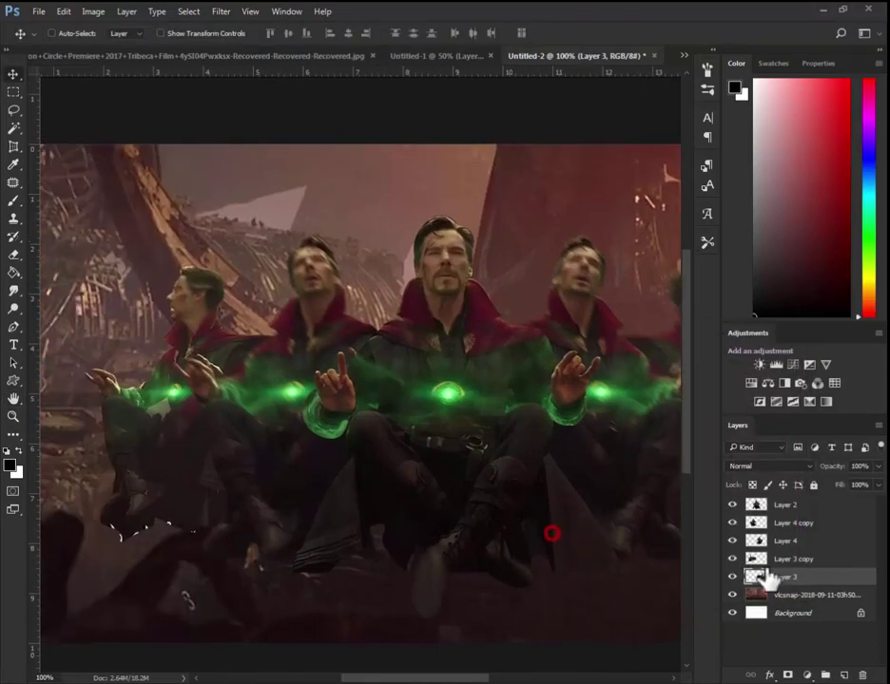
Compare the Layer 3 copy by toggling its visibility, then zoom out to the whole composite
click(789, 559)
click(732, 561)
click(732, 560)
click(208, 11)
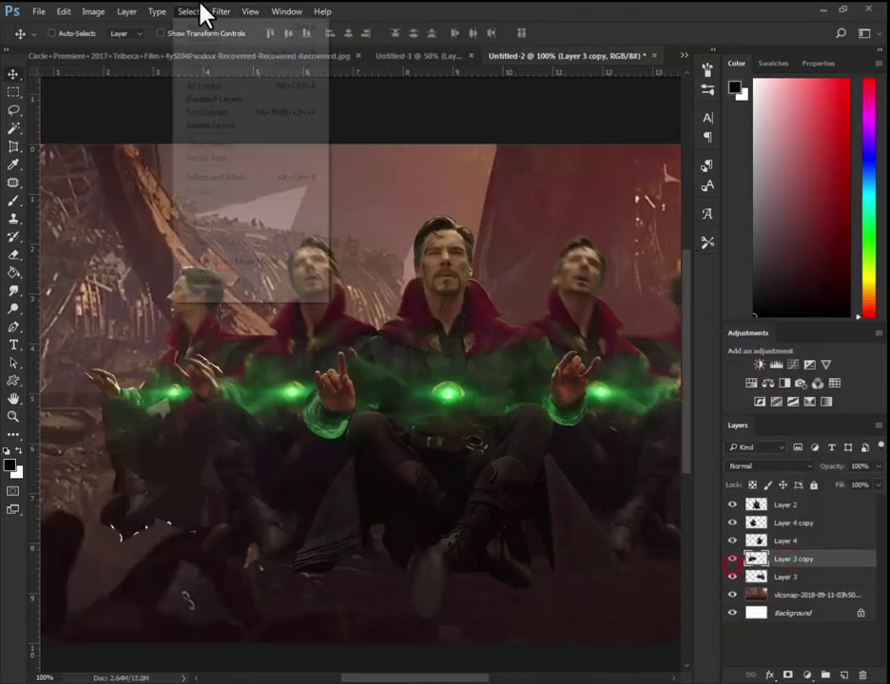
key(Escape)
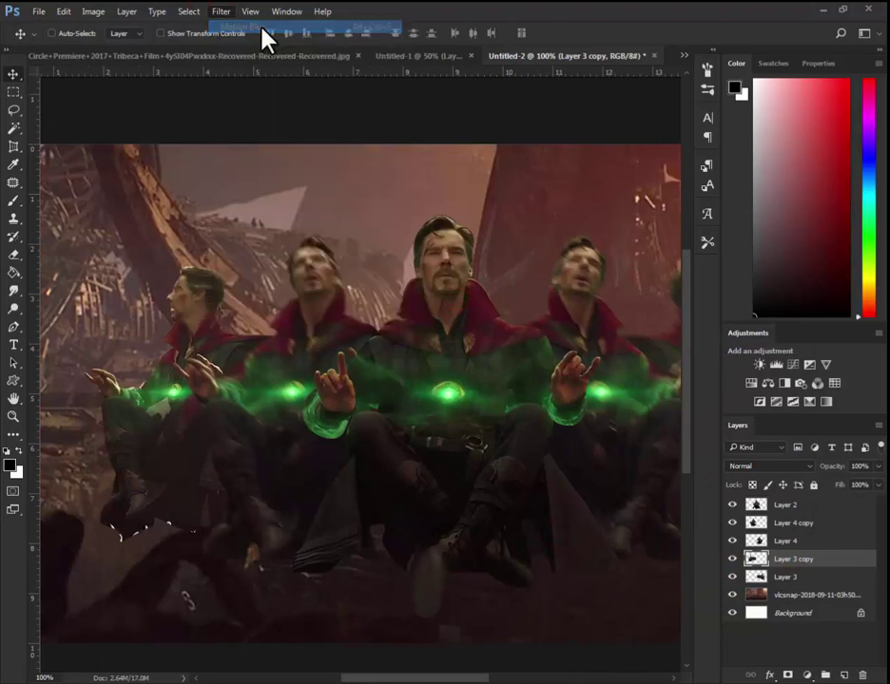
key(z)
alt+click(499, 344)
Apply a Box Blur to the background vlcsnap photo layer
key(v)
click(798, 595)
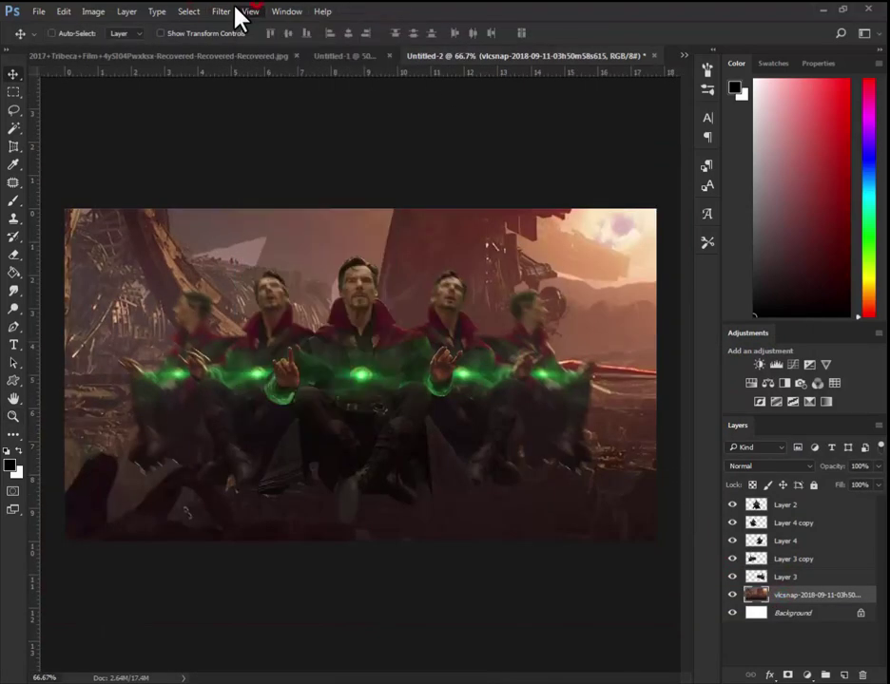
click(221, 10)
click(449, 204)
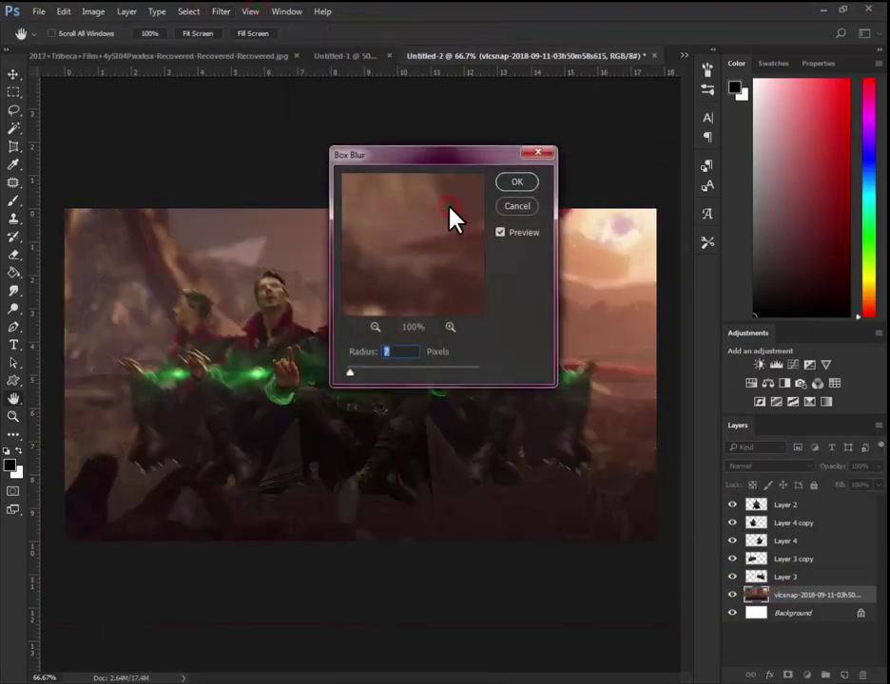
drag(483, 157, 609, 427)
click(651, 434)
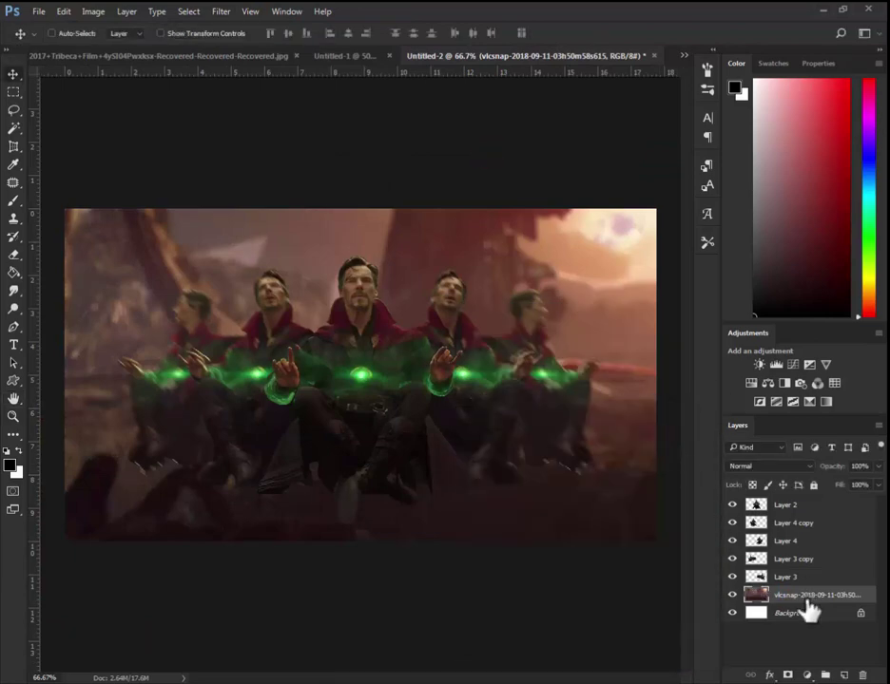
Copy the background above the horizontal guide onto a new layer with a rectangular marquee
right_click(13, 92)
click(57, 90)
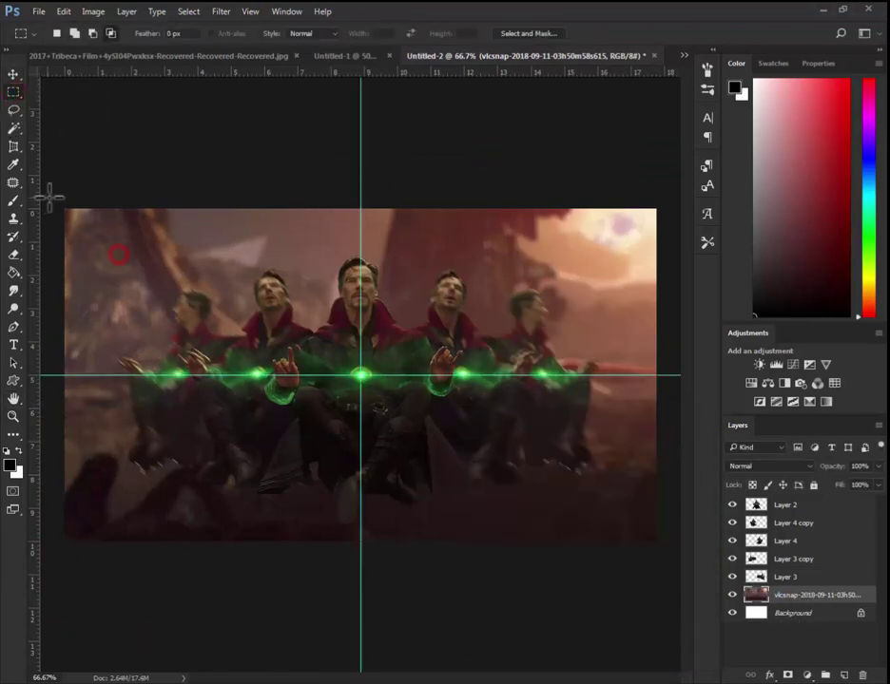
mouse_move(49, 197)
mouse_down()
mouse_move(627, 361)
mouse_move(661, 544)
mouse_up()
key(ctrl+j)
Flip the copied top half vertically and move it down into the lower half
key(ctrl+t)
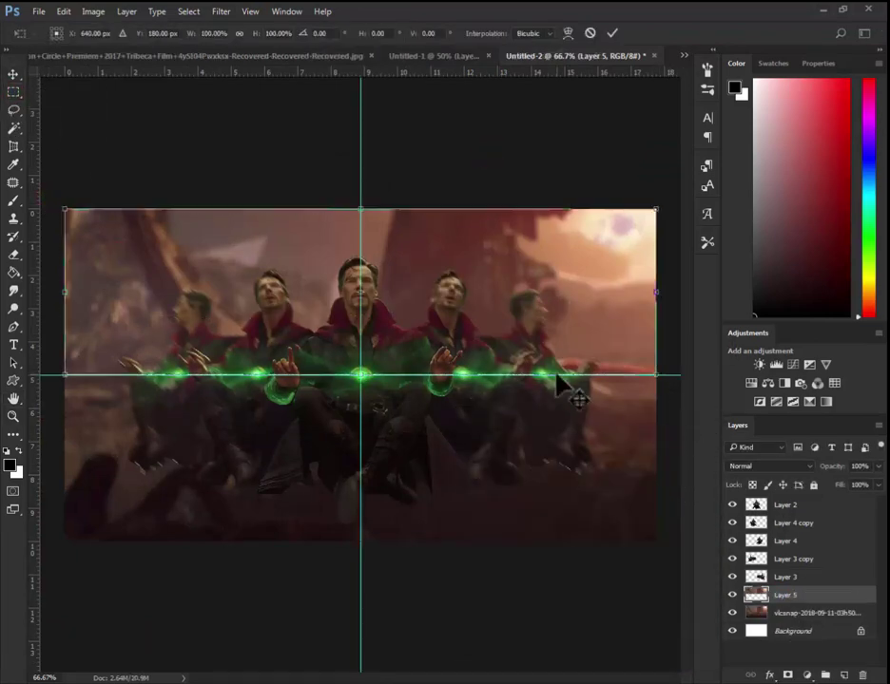
right_click(525, 323)
click(596, 543)
key(Return)
drag(541, 278, 542, 435)
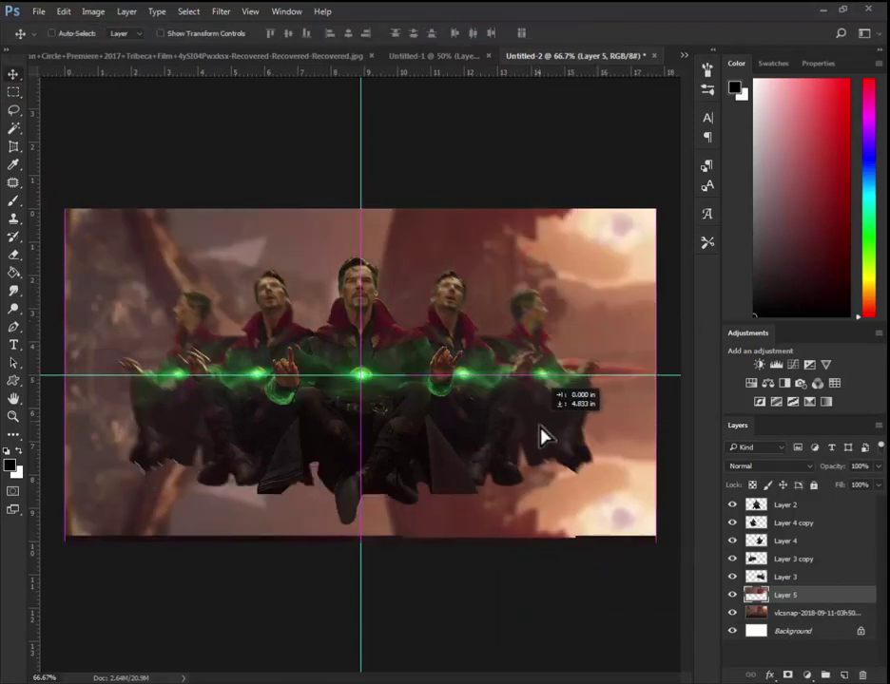
Flip the lower mirrored copy horizontally as well
key(ctrl+t)
right_click(589, 451)
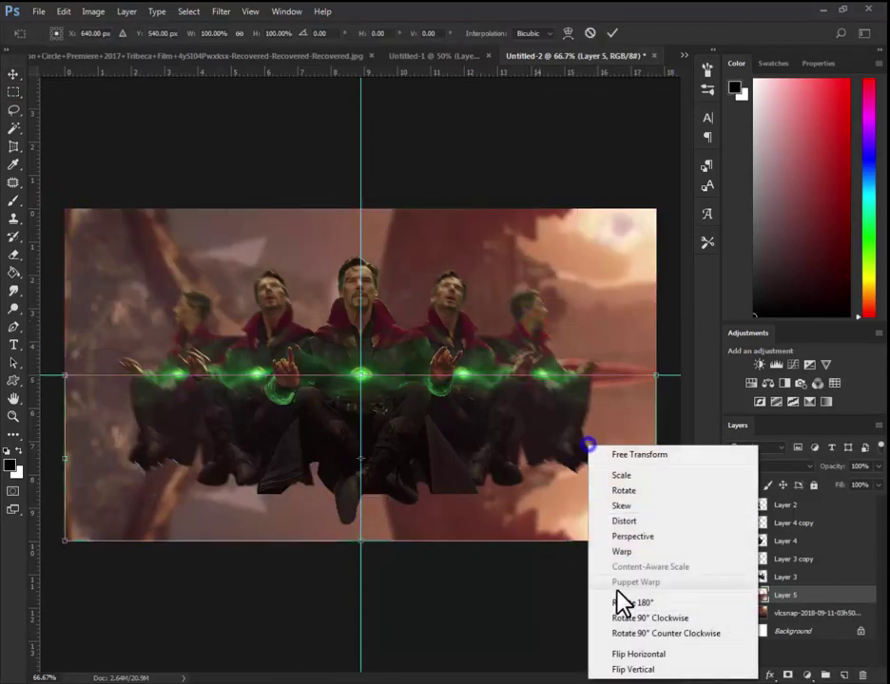
click(622, 652)
key(Return)
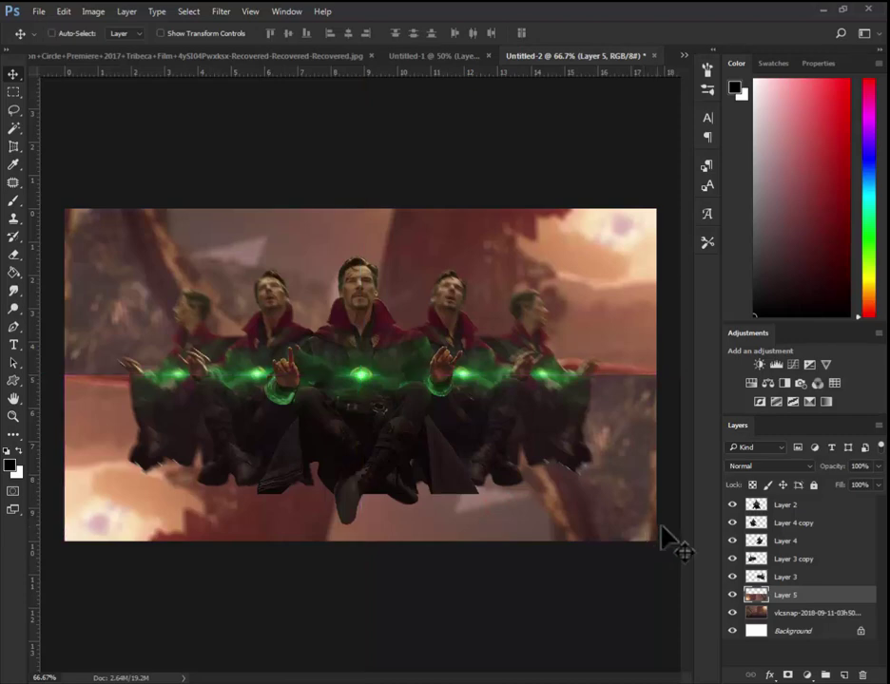
Mask Layer 5 and drag a gradient to fade the mirrored half in at the horizon
click(787, 675)
key(g)
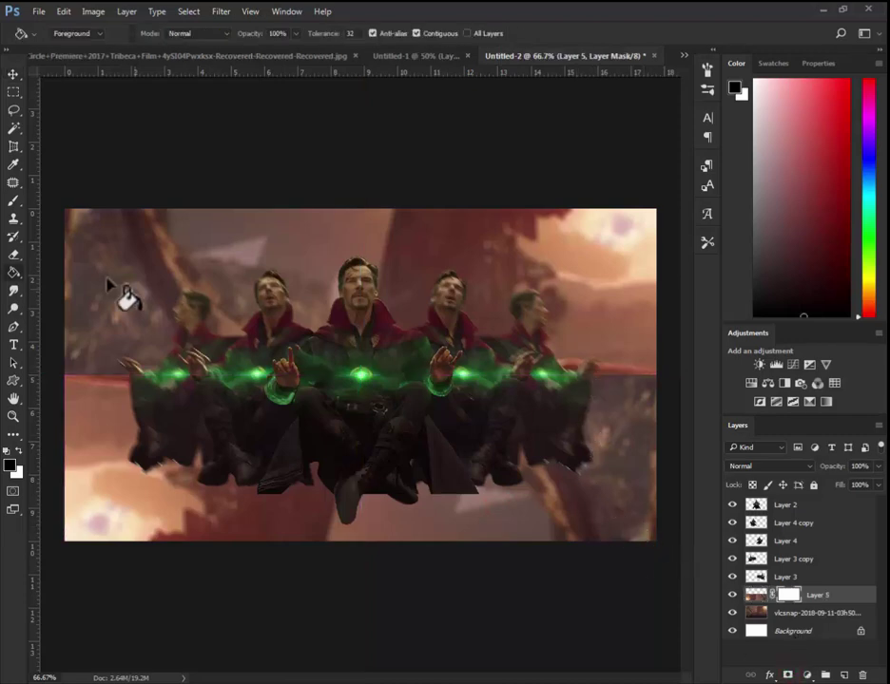
key(shift+g)
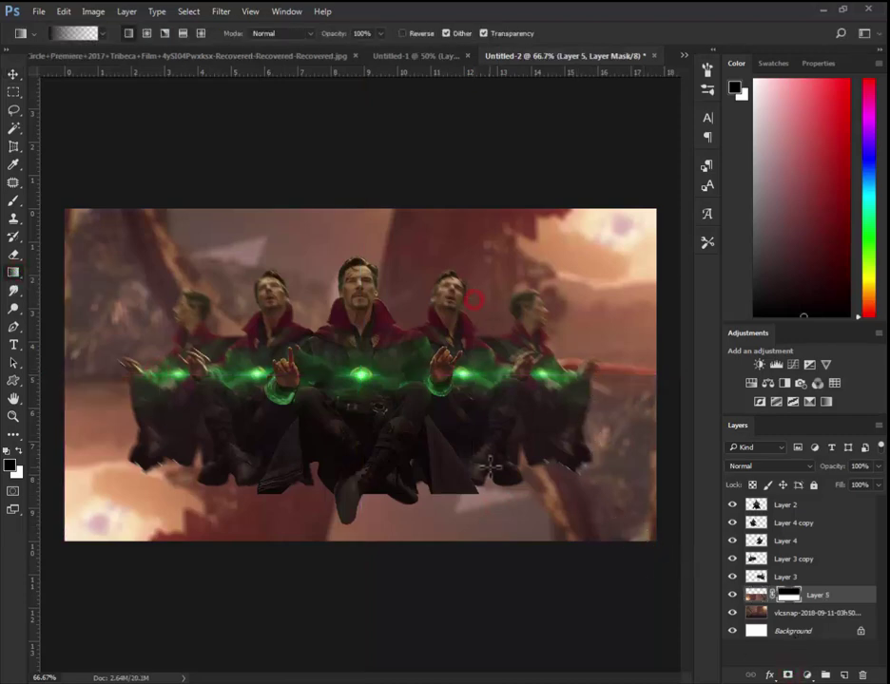
key(v)
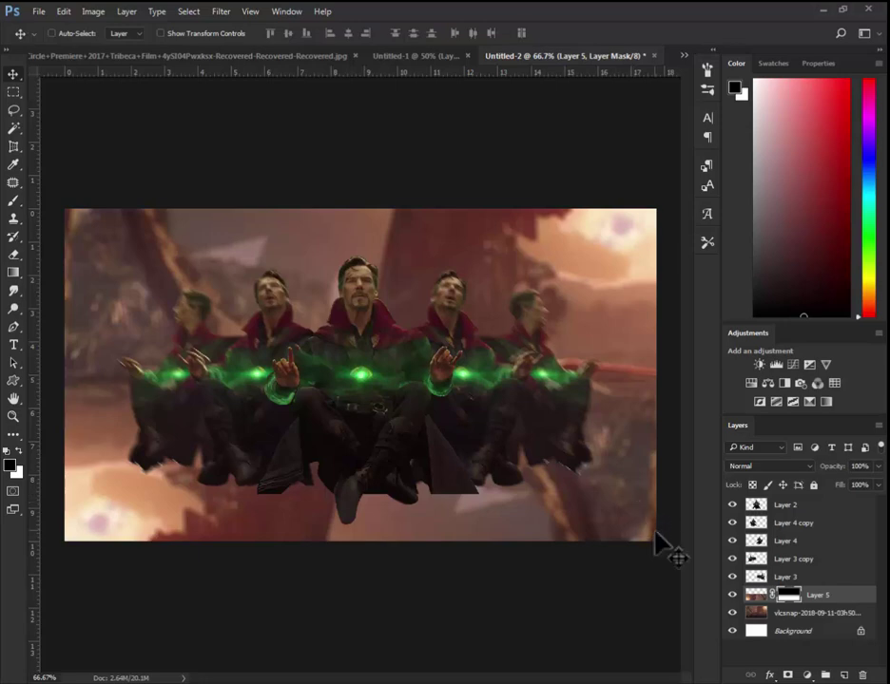
key(g)
mouse_move(579, 354)
mouse_down()
mouse_move(582, 467)
mouse_move(556, 462)
mouse_up()
key(v)
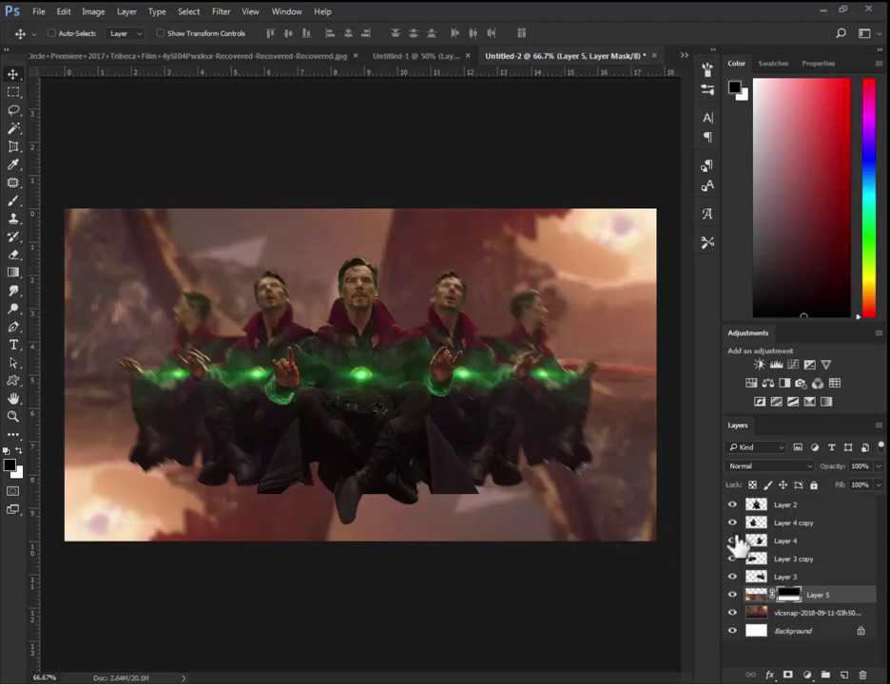
key(z)
drag(324, 413, 558, 538)
On Layer 2, trace a pen path around the cloak tip and delete that area
click(742, 521)
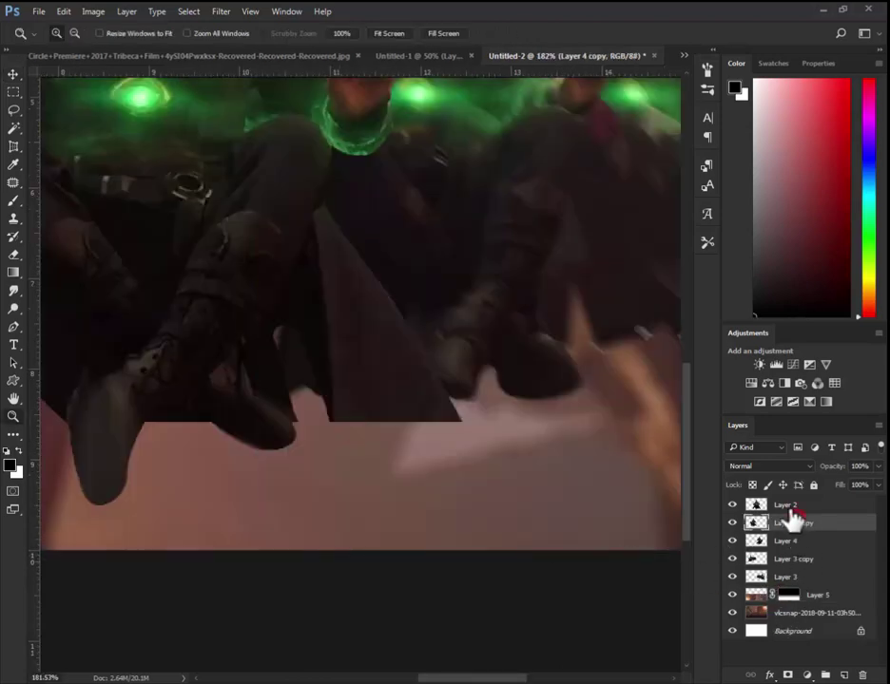
click(780, 505)
key(p)
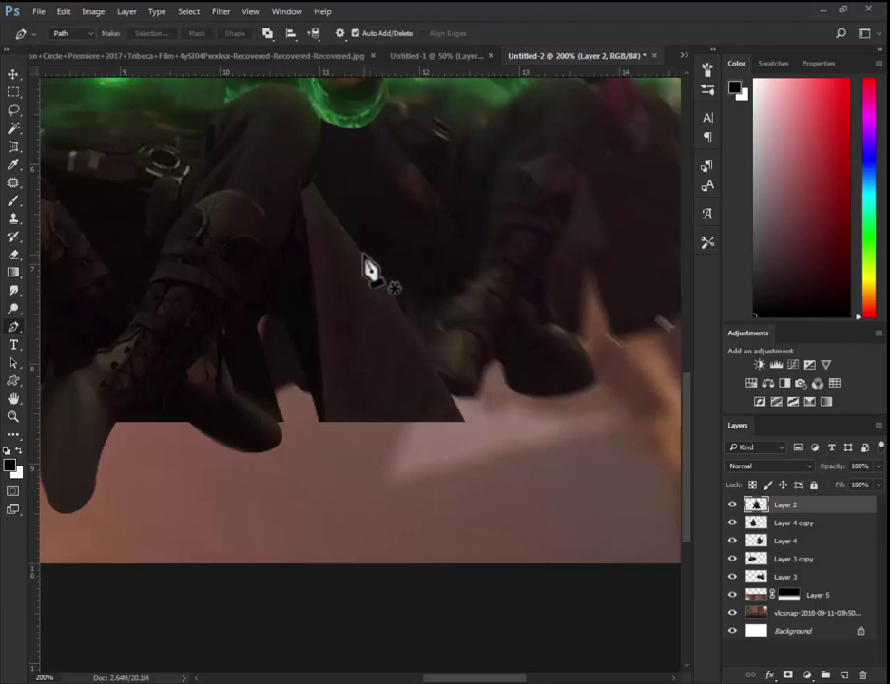
click(362, 254)
drag(321, 421, 237, 501)
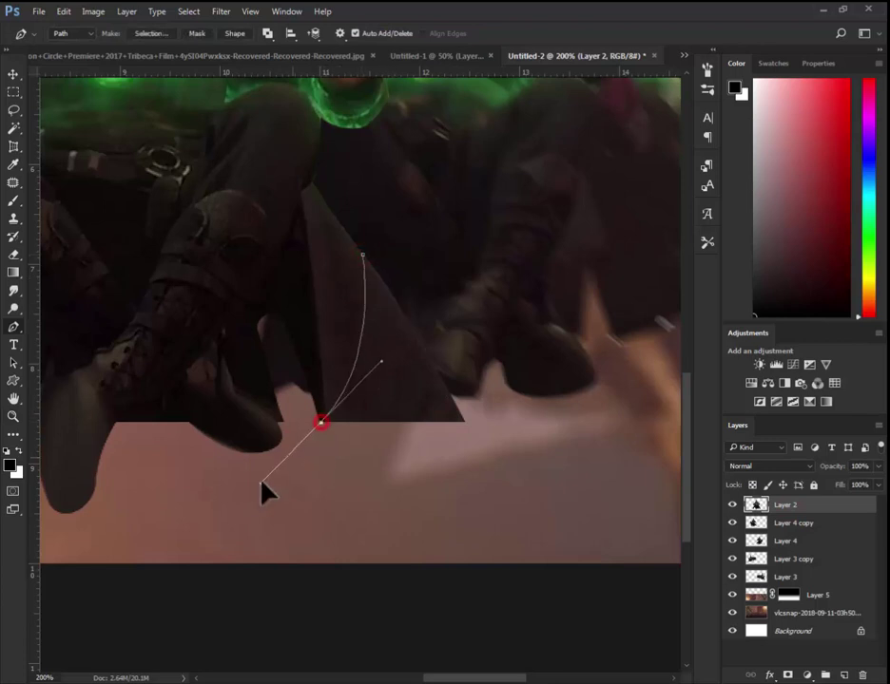
click(447, 474)
right_click(398, 224)
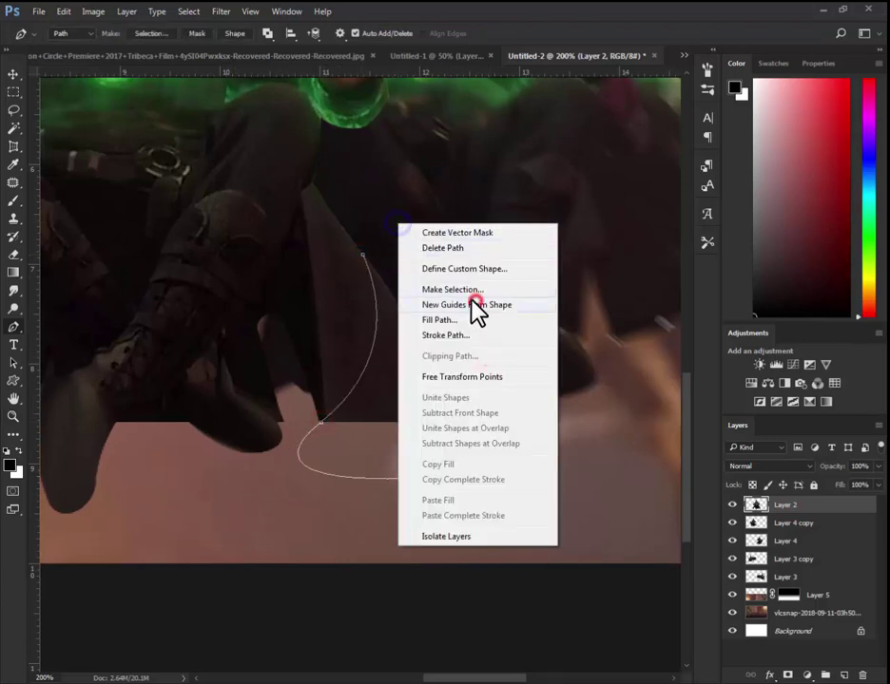
click(469, 291)
key(Return)
key(Delete)
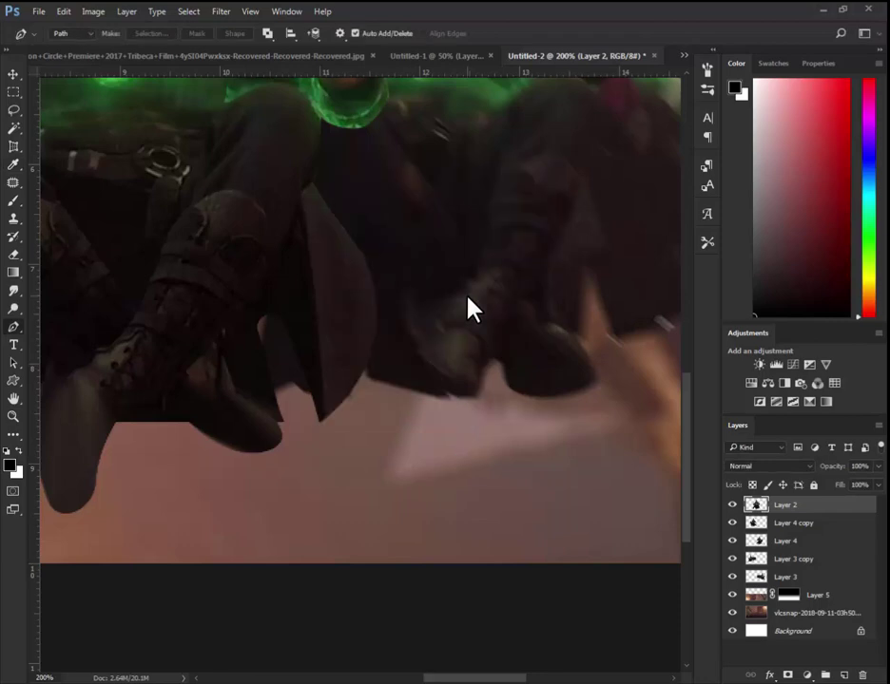
Zoom to the boots, turn the shoe path into a selection, then deselect
key(ctrl+0)
key(z)
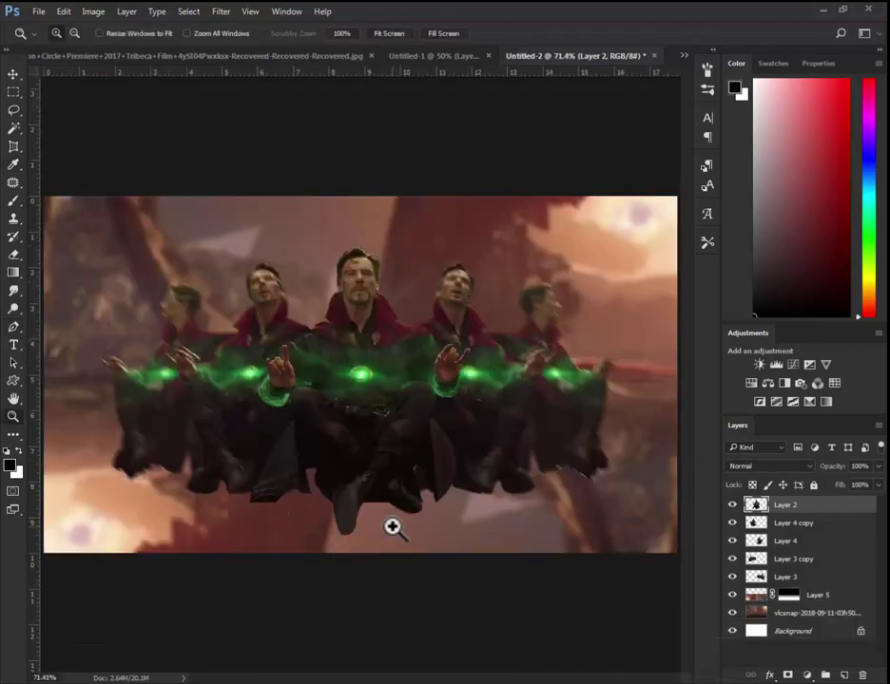
click(404, 547)
drag(304, 499, 366, 565)
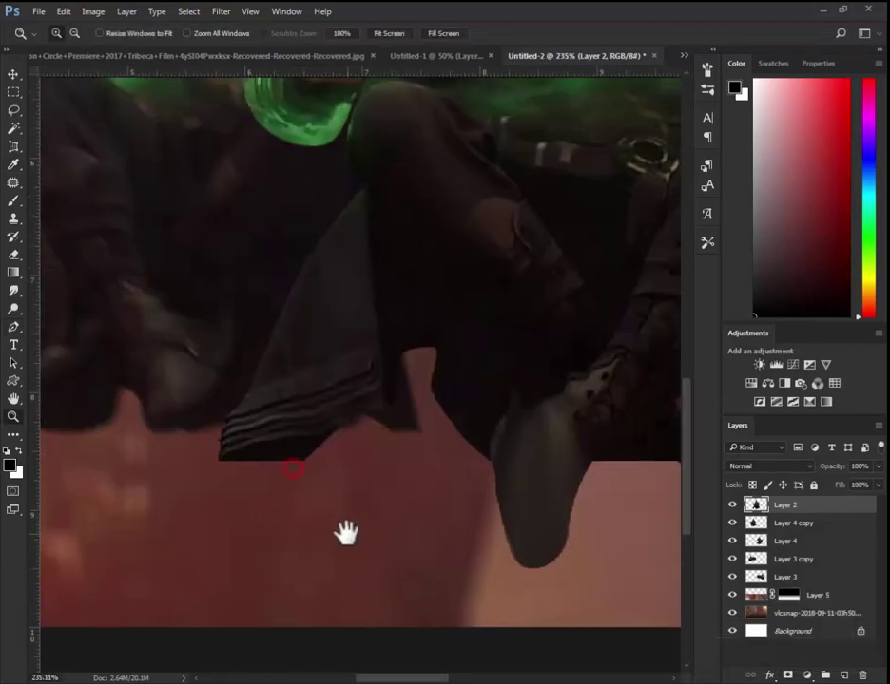
key(p)
right_click(358, 434)
click(415, 176)
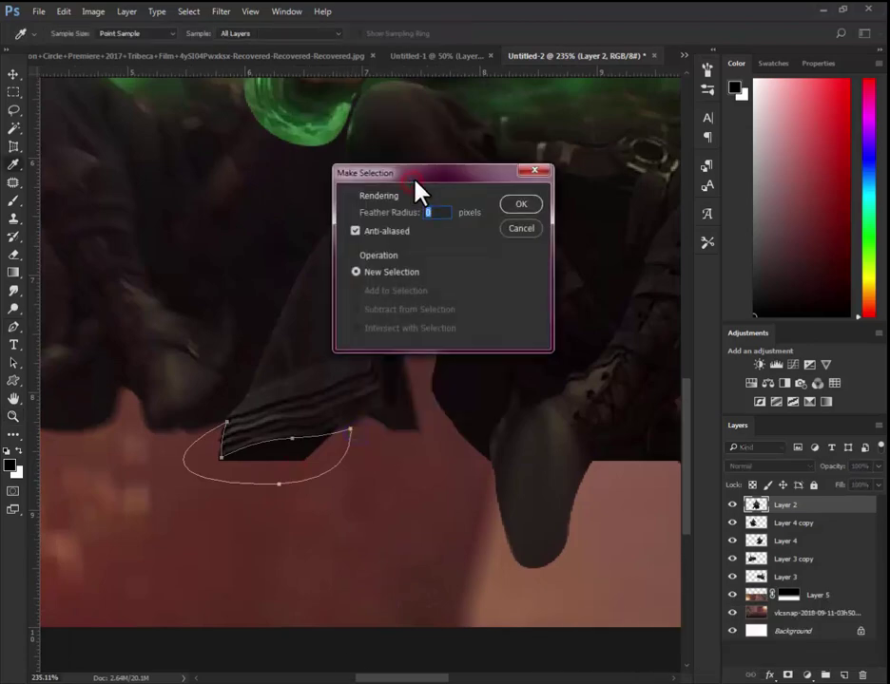
key(Return)
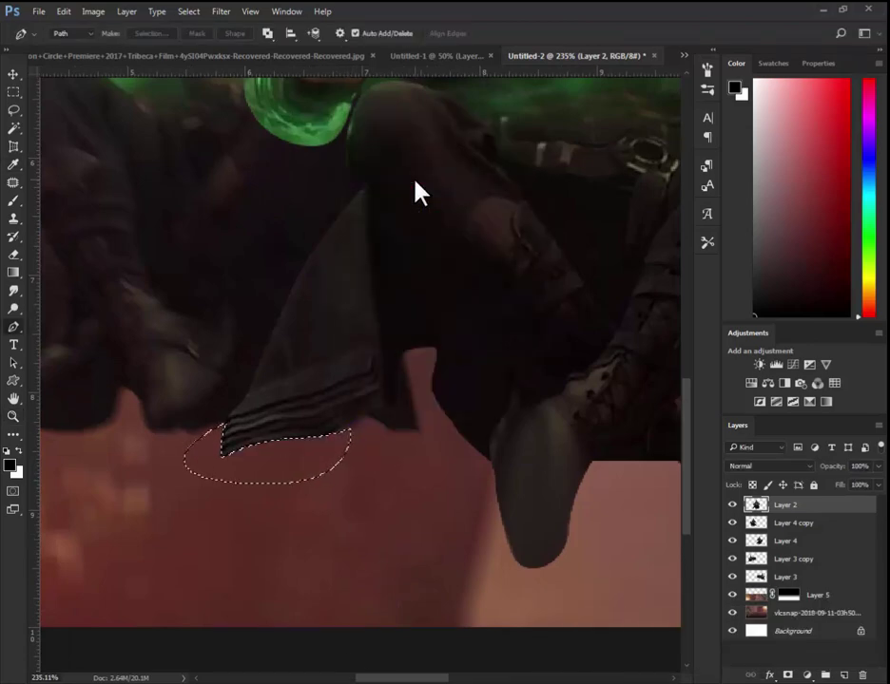
key(ctrl+d)
Group Layer 2 through Layer 3 into Group 1 and add an empty layer above
key(z)
alt+click(427, 417)
alt+click(545, 460)
key(v)
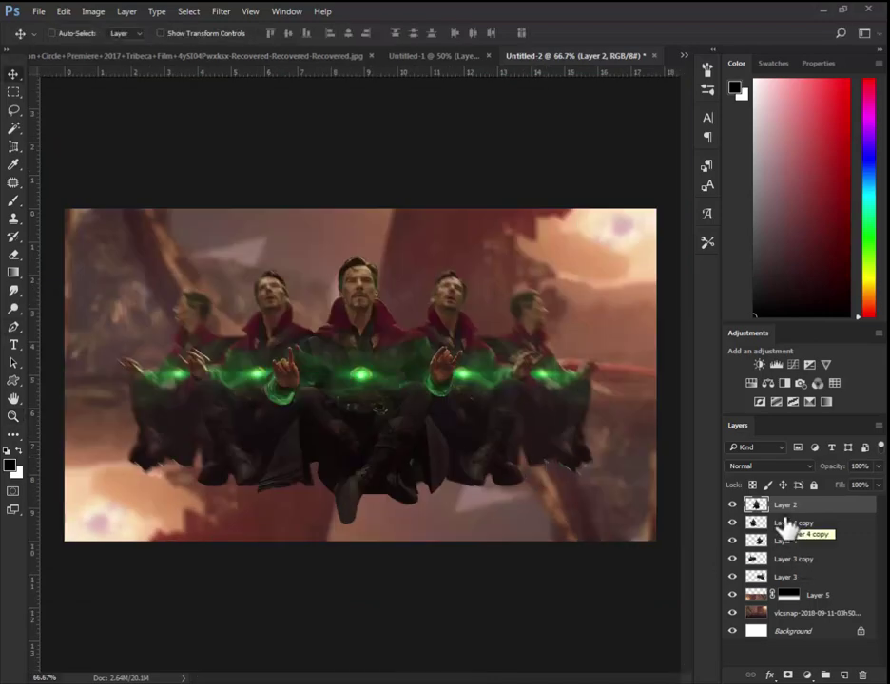
shift+click(813, 577)
key(ctrl+g)
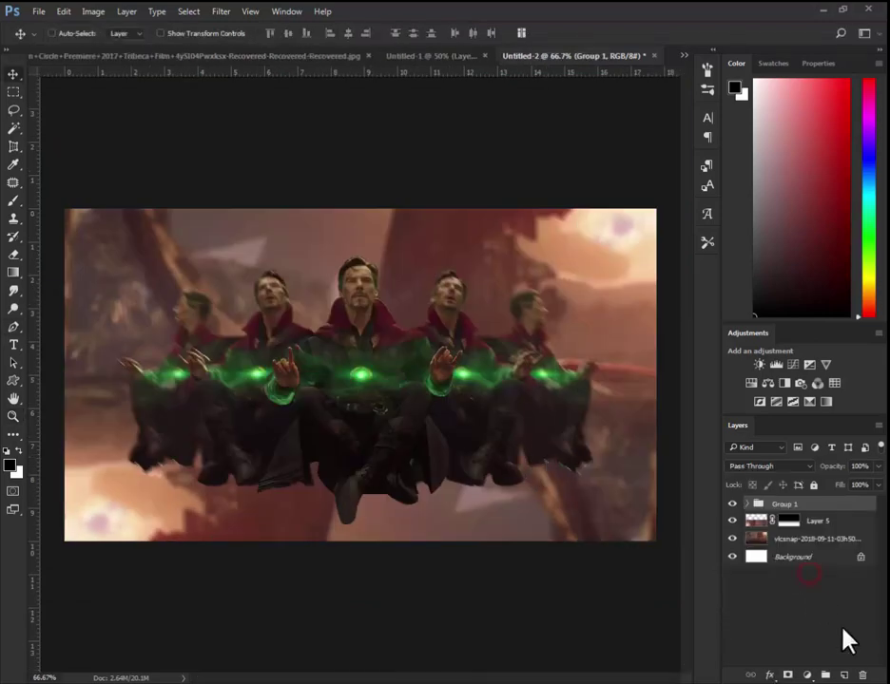
click(842, 674)
Zoom in on the central figures and sample the skin tone as the paint colour
key(z)
click(419, 312)
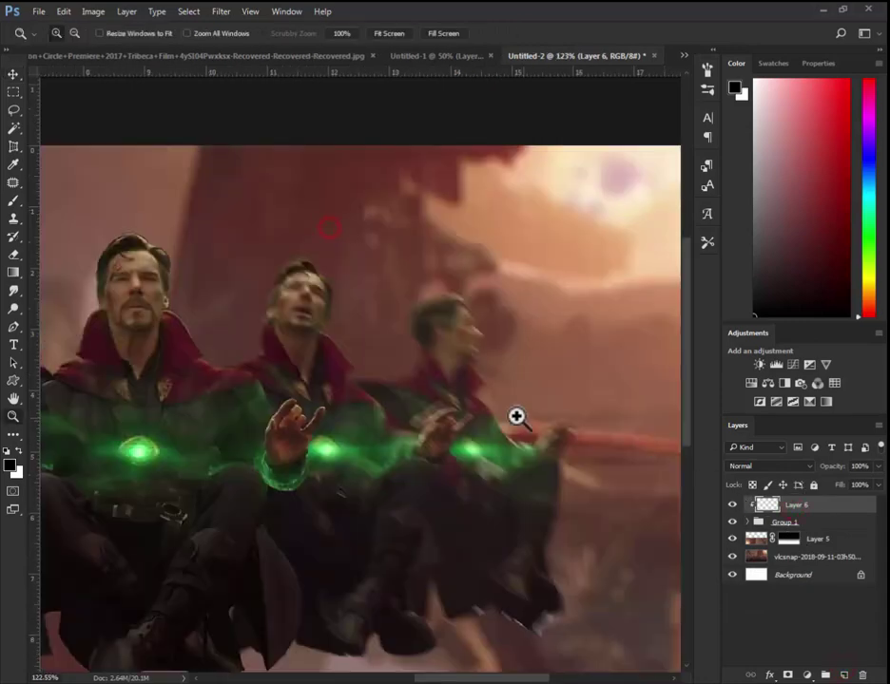
key(b)
alt+click(553, 200)
key(z)
click(149, 310)
key(b)
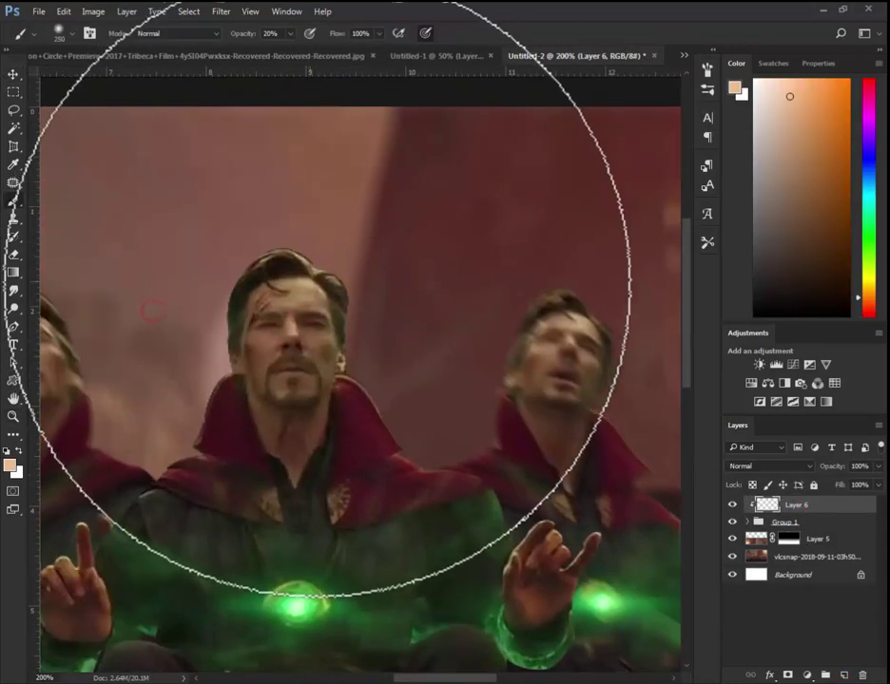
Select Layer 2 inside Group 1 and set up the Smudge tool with a 200 px brush
click(747, 522)
click(790, 538)
key(z)
click(208, 283)
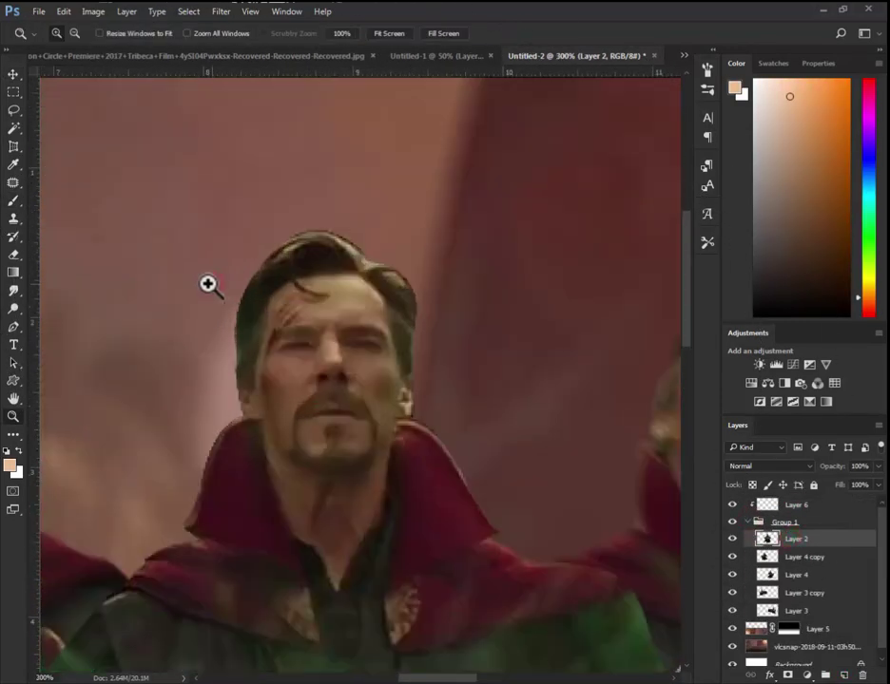
drag(13, 290, 113, 318)
right_click(254, 326)
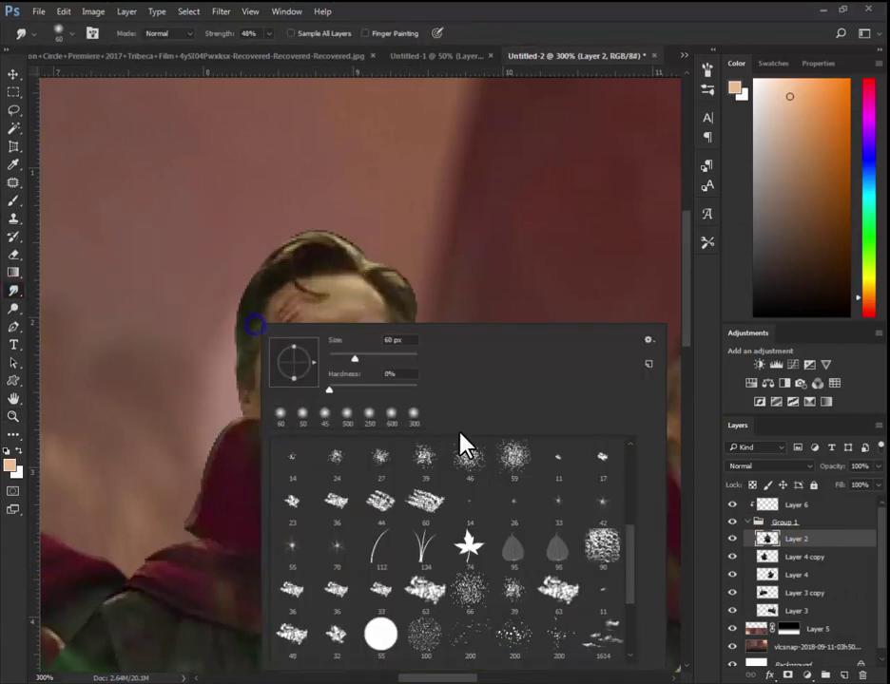
click(483, 627)
key(Return)
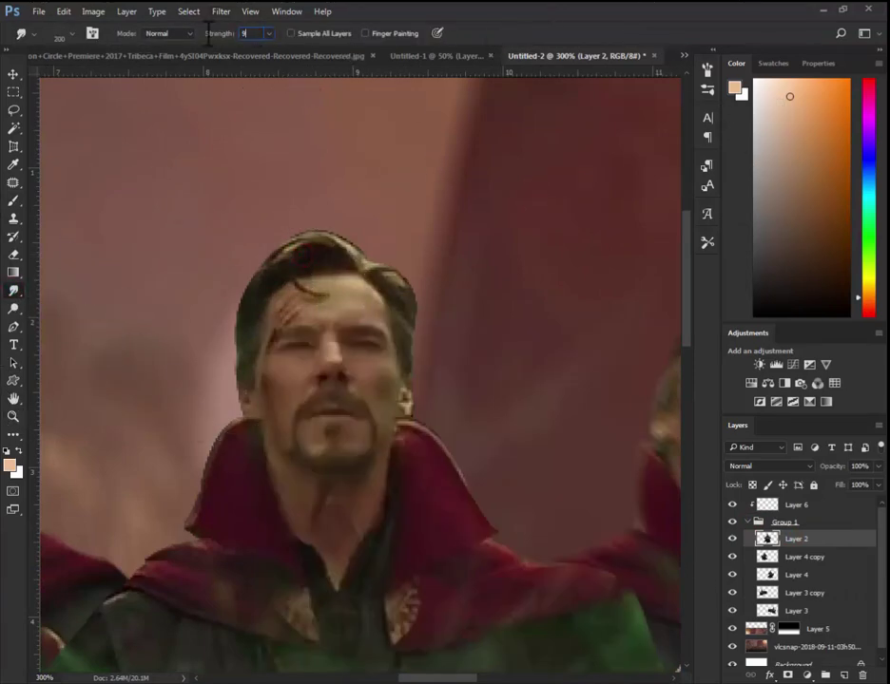
Set smudge strength to 95% and resize the brush down to 25 px
text(5)
key(Return)
key(ctrl+plus)
key(ctrl+plus)
key(bracketleft)
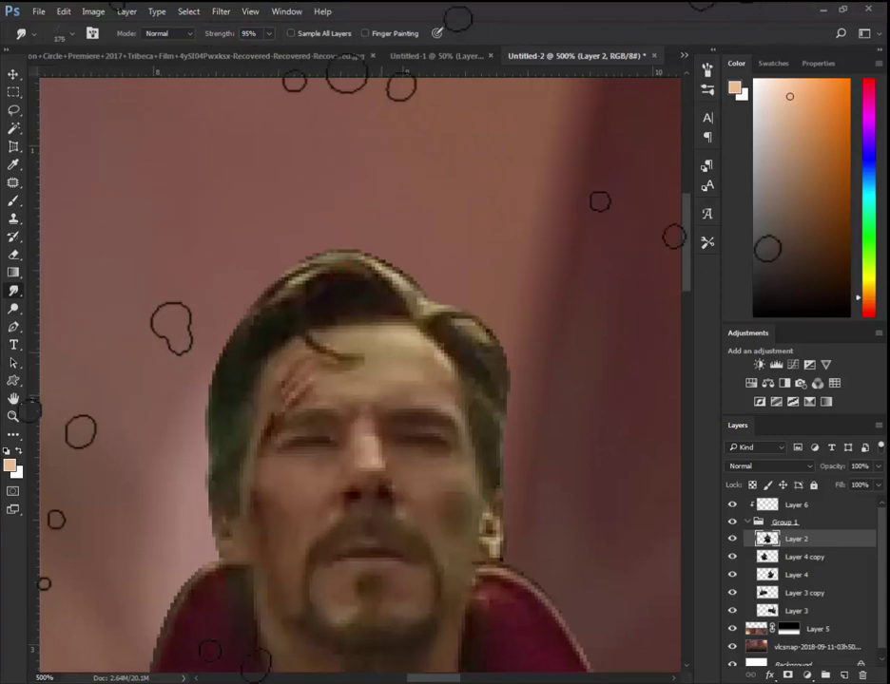
key(bracketleft)
key(bracketleft)
key(bracketleft)
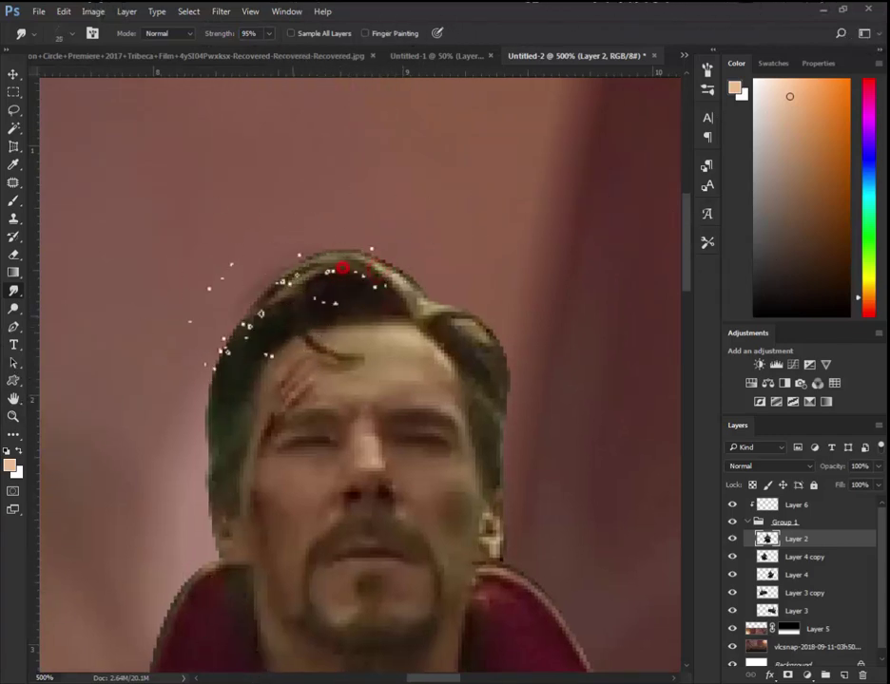
key(bracketright)
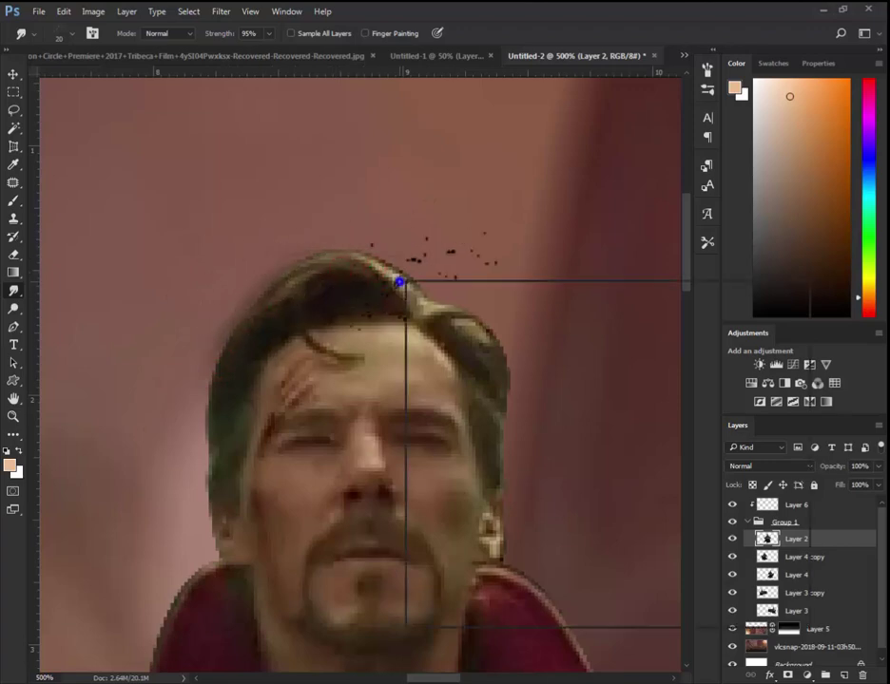
Smudge the central figure's hair edge into the background, then fit the image in view
right_click(404, 282)
key(Return)
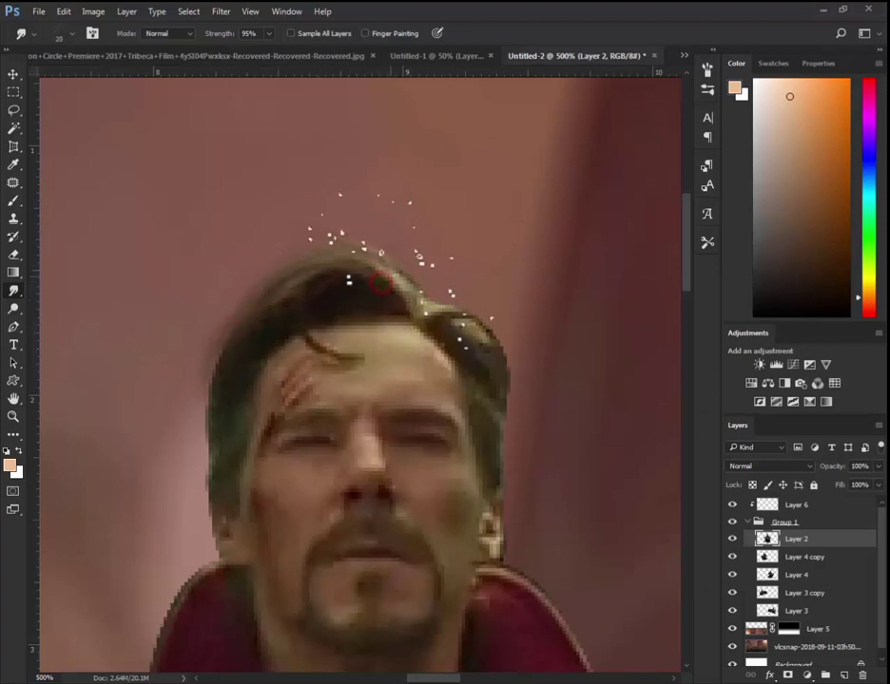
right_click(454, 318)
text(25)
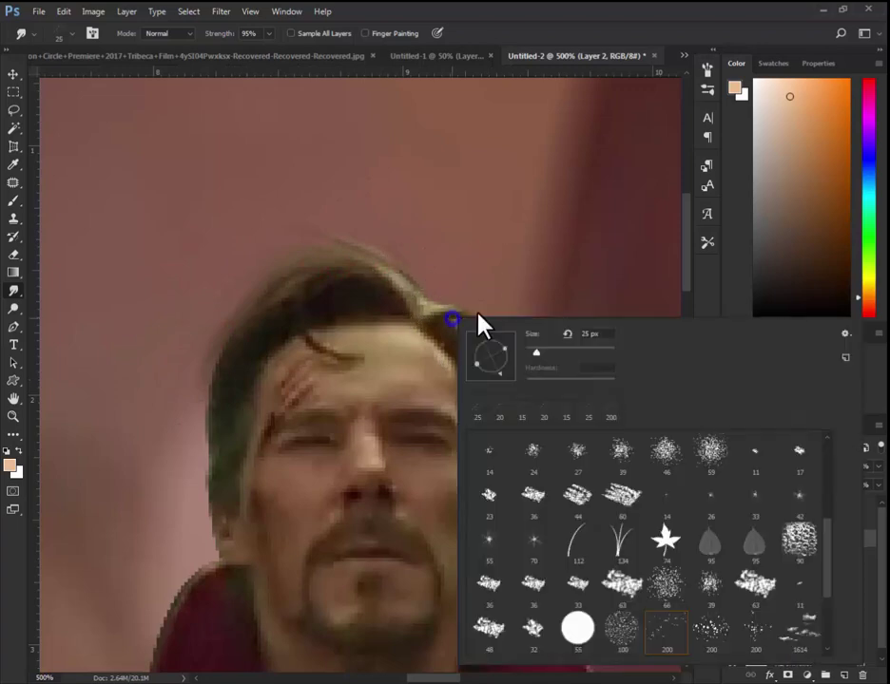
key(Return)
right_click(490, 321)
key(Return)
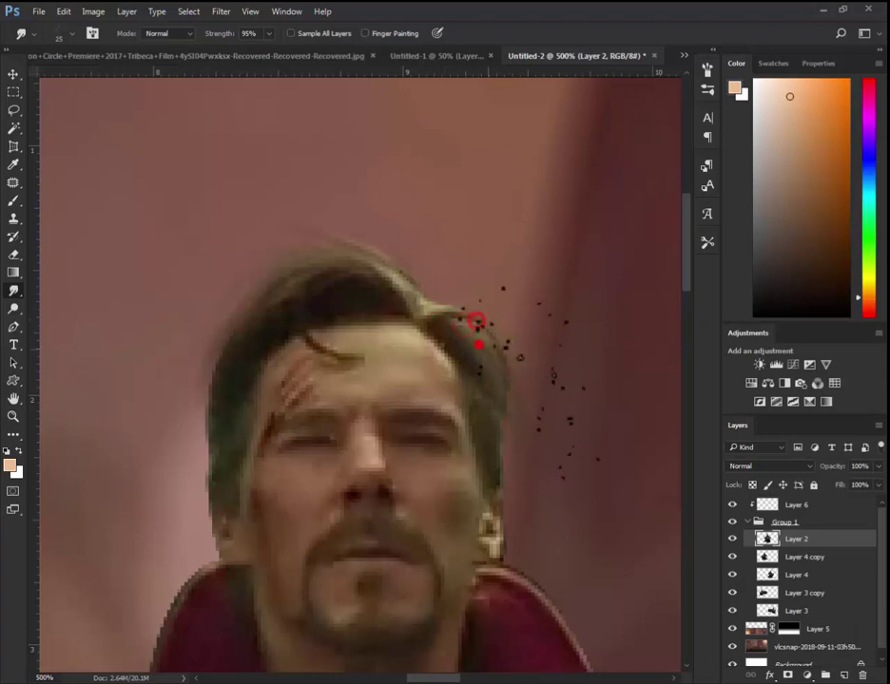
key(v)
key(ctrl+0)
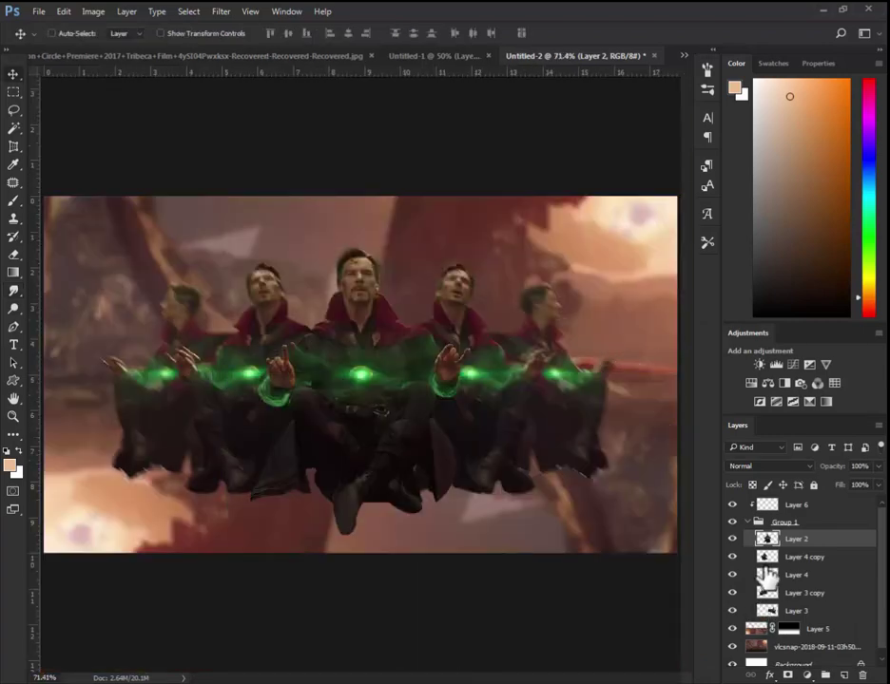
Pick a lighter peach skin tone and shrink the soft brush to 36 px
click(760, 521)
key(z)
click(335, 270)
key(b)
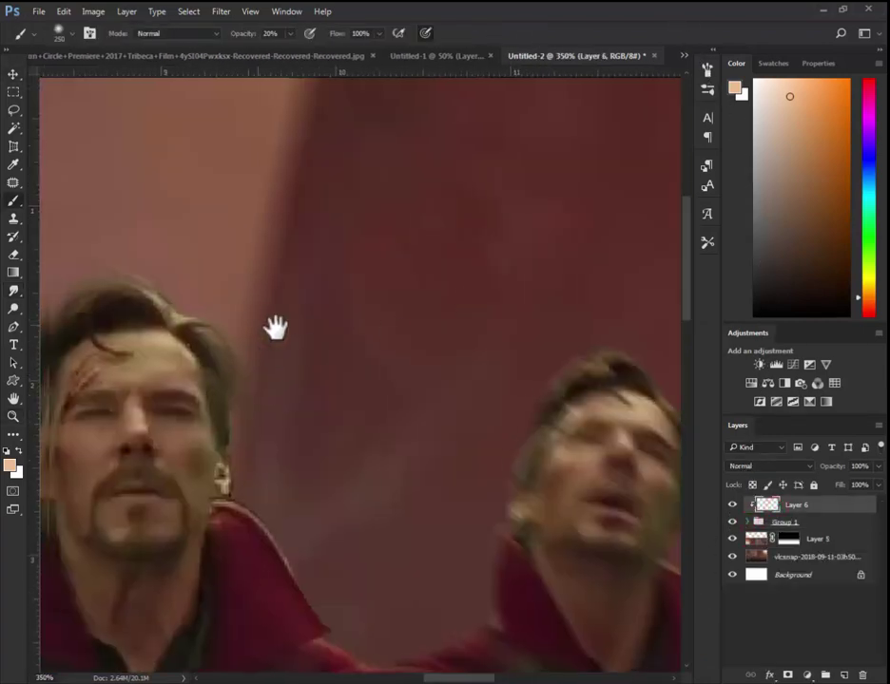
space+drag(274, 325, 440, 385)
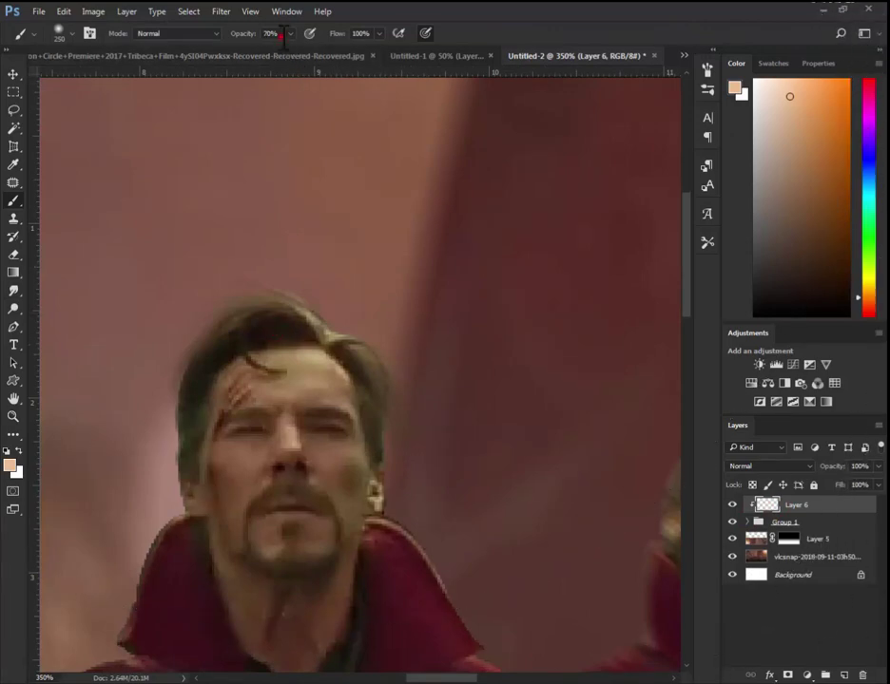
click(801, 101)
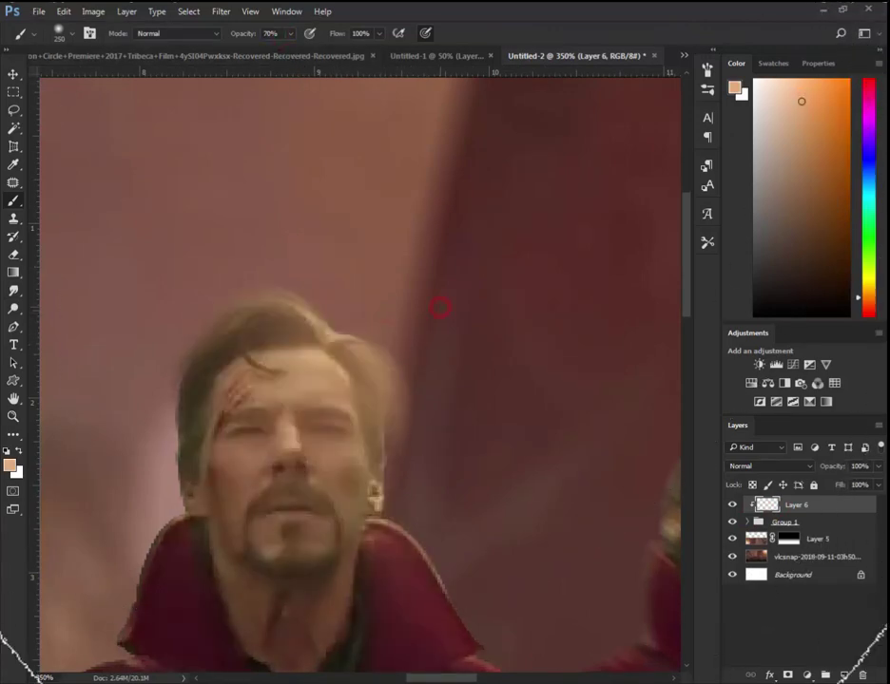
key(bracketleft)
key(bracketleft)
key(bracketleft)
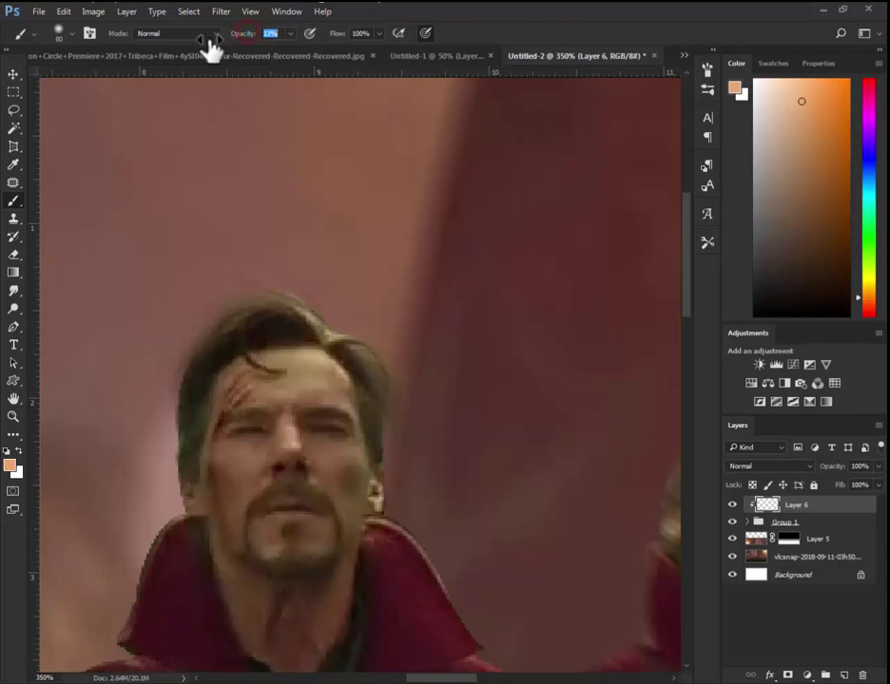
drag(342, 266, 367, 326)
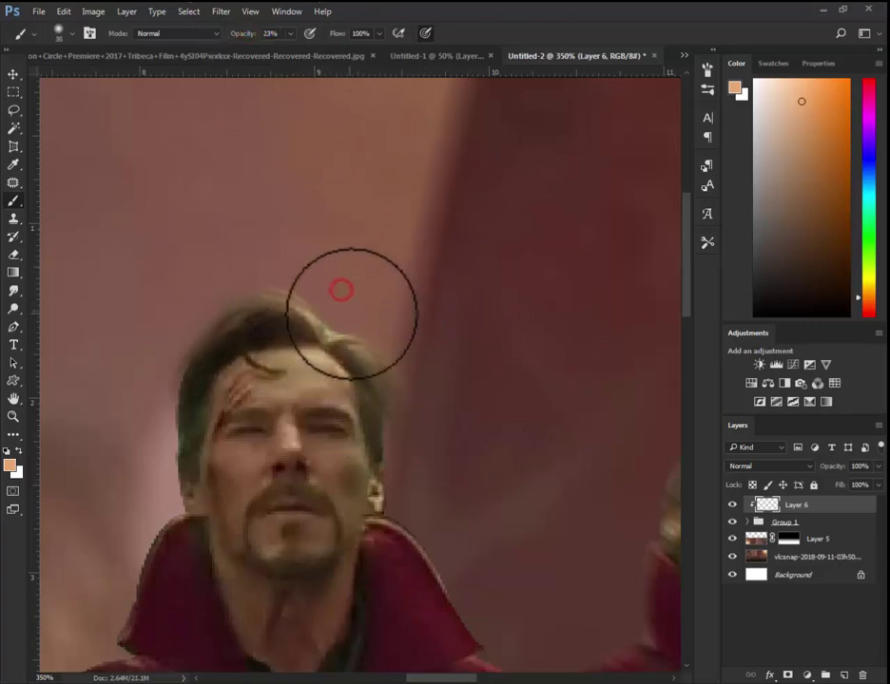
Paint peach tones along the lower cape and second figure's edges
drag(488, 606, 413, 433)
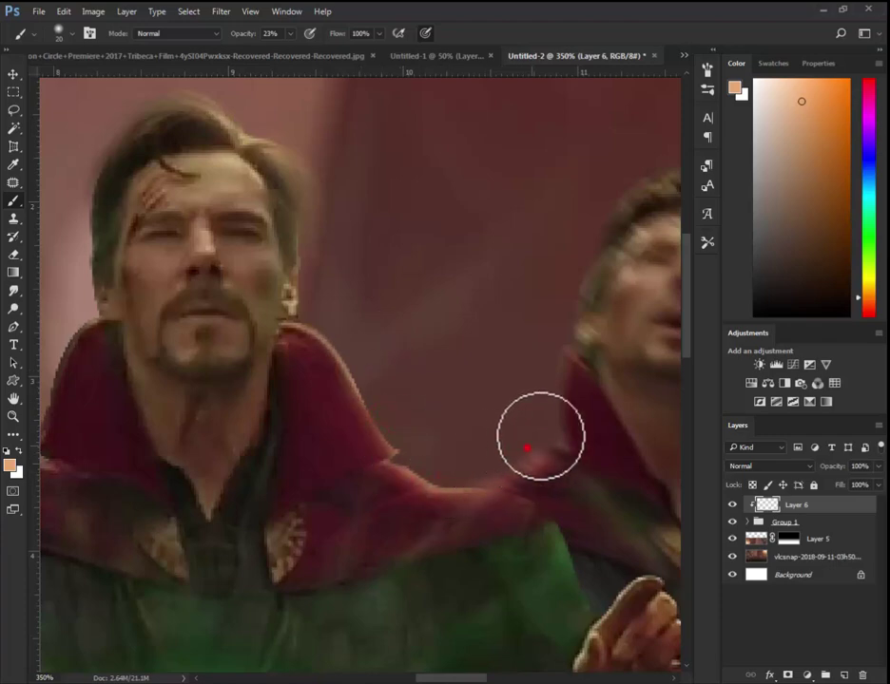
drag(558, 385, 336, 471)
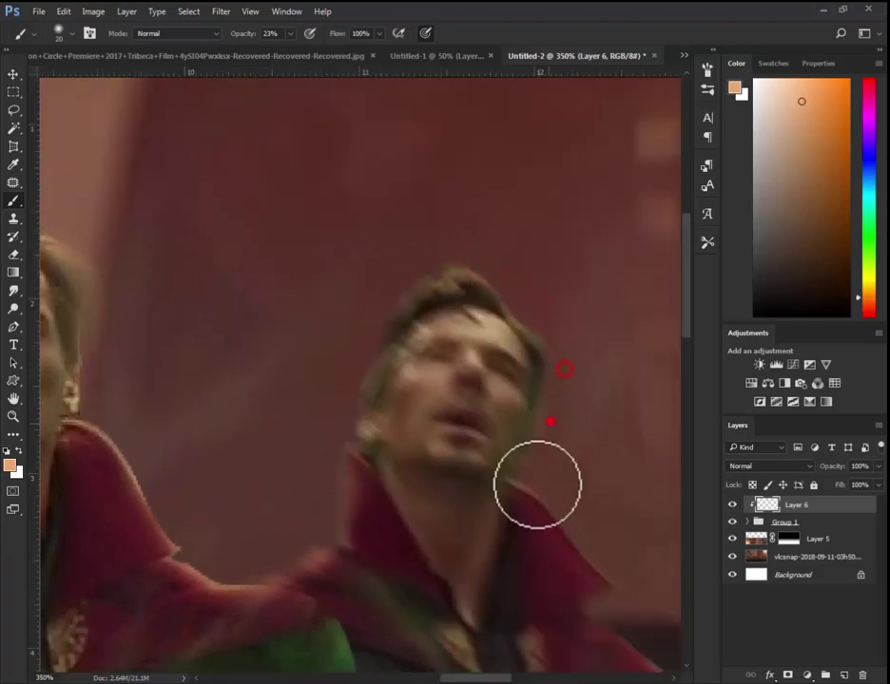
mouse_move(572, 513)
mouse_down()
mouse_move(563, 536)
mouse_move(385, 357)
mouse_up()
drag(461, 496, 328, 421)
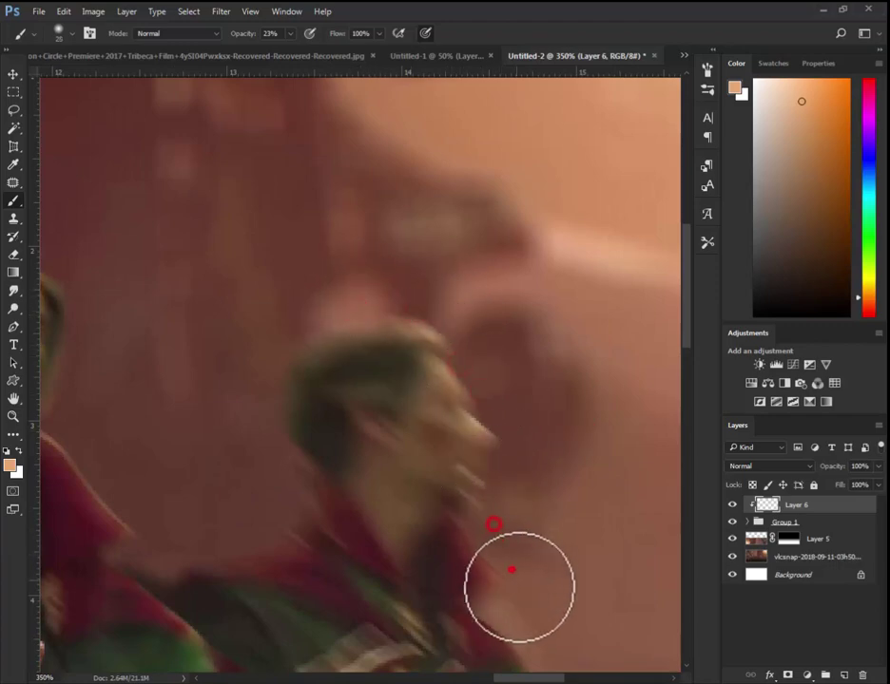
drag(518, 589, 425, 383)
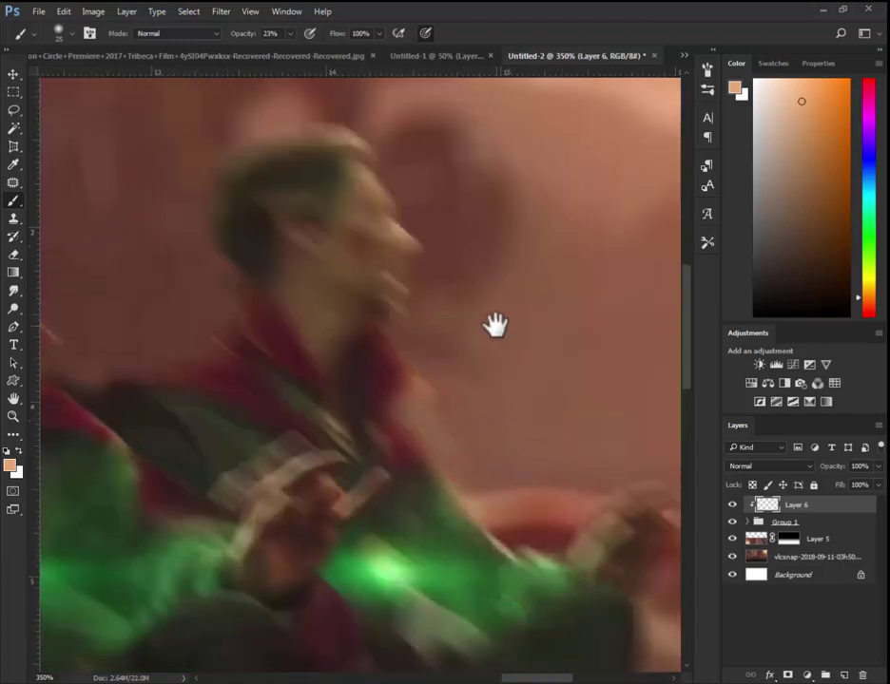
key(ctrl+0)
click(461, 306)
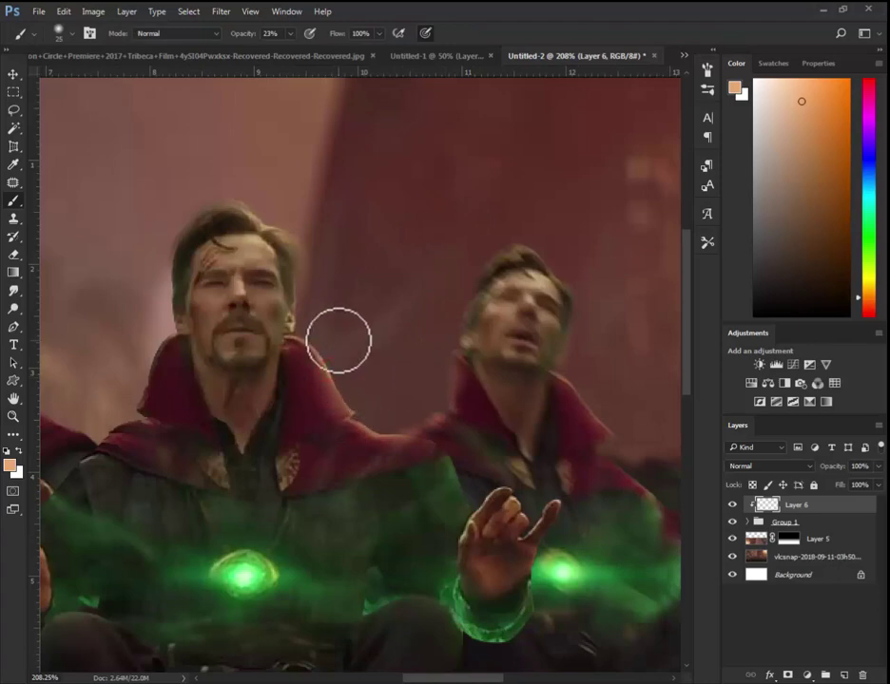
Paint a lighter tone over the hair top and enlarge the brush to 48
drag(157, 277, 410, 276)
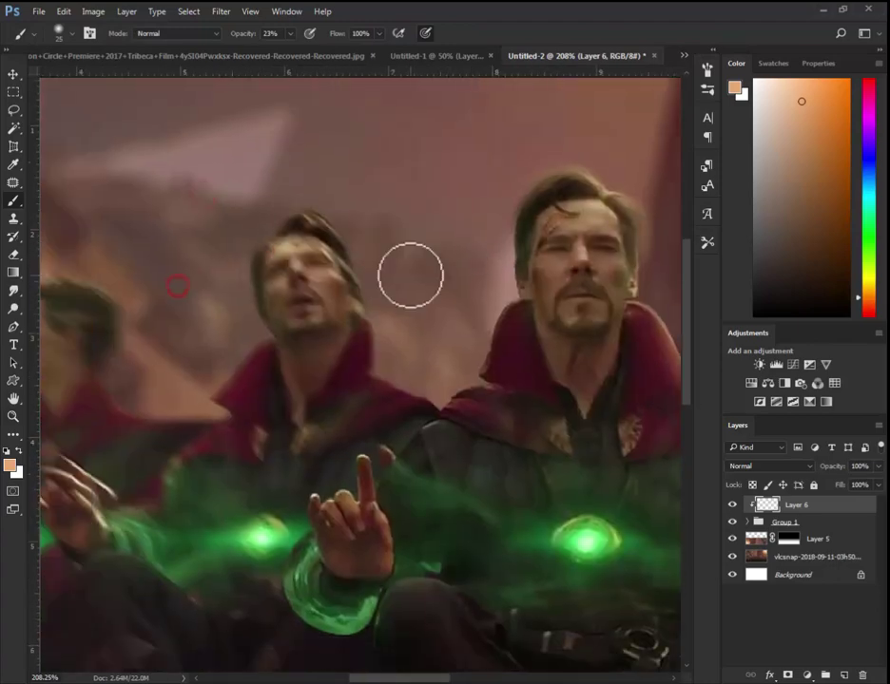
scroll(409, 276, up, 1)
scroll(397, 295, up, 1)
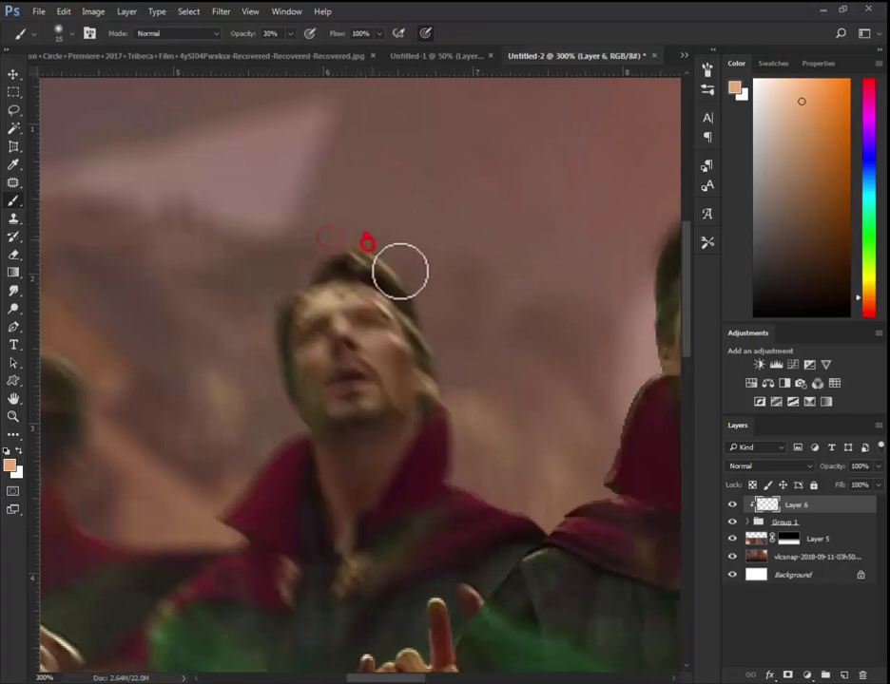
mouse_move(399, 270)
mouse_down()
mouse_move(424, 302)
mouse_move(448, 411)
mouse_move(487, 490)
mouse_move(545, 513)
mouse_up()
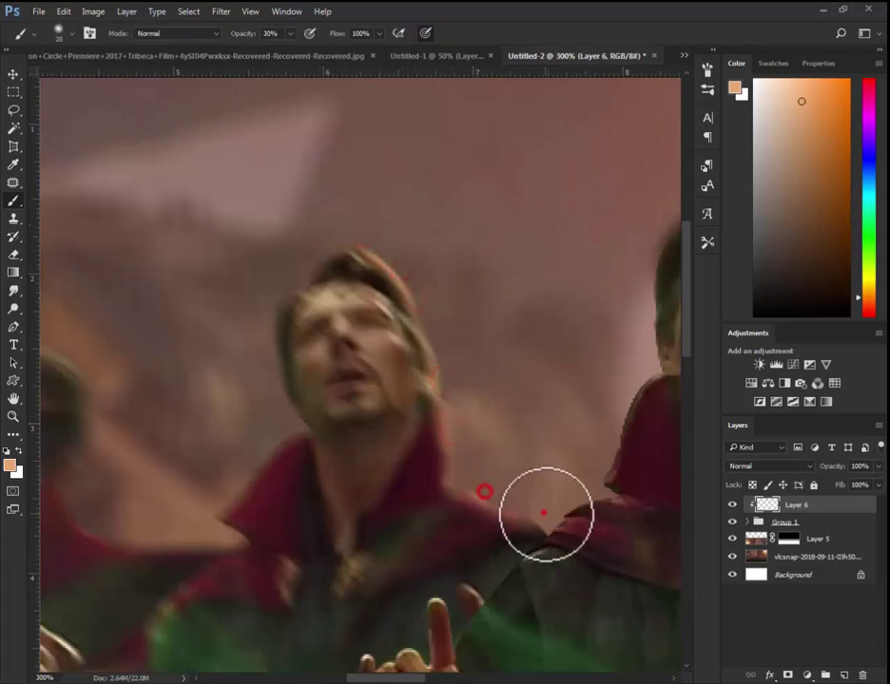
drag(371, 527, 496, 367)
key(bracketright)
key(bracketright)
key(bracketright)
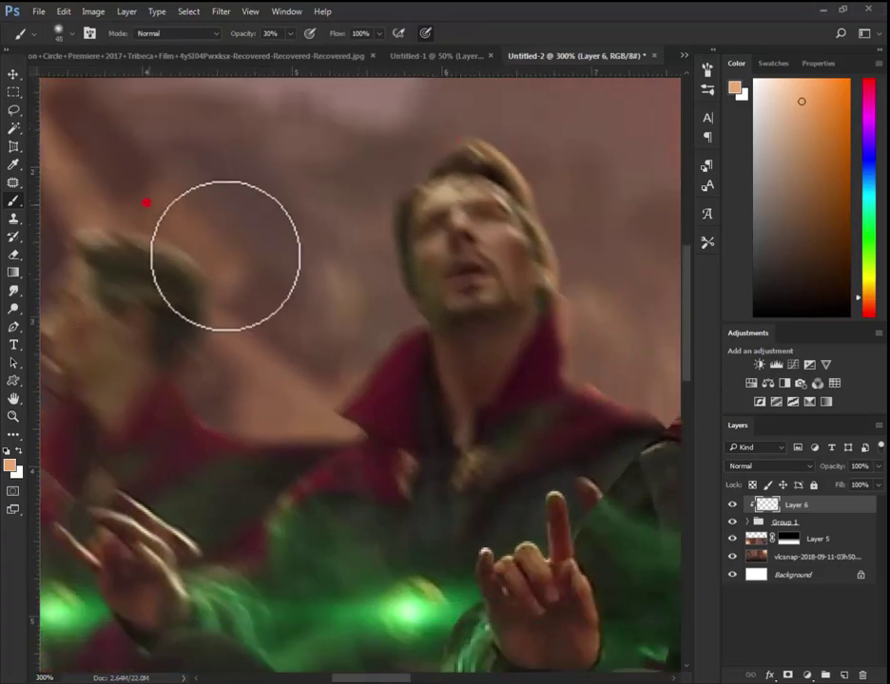
Blend the dark cloak edge near the striped collar into the background
mouse_move(254, 419)
mouse_down()
mouse_move(462, 409)
mouse_move(586, 549)
mouse_up()
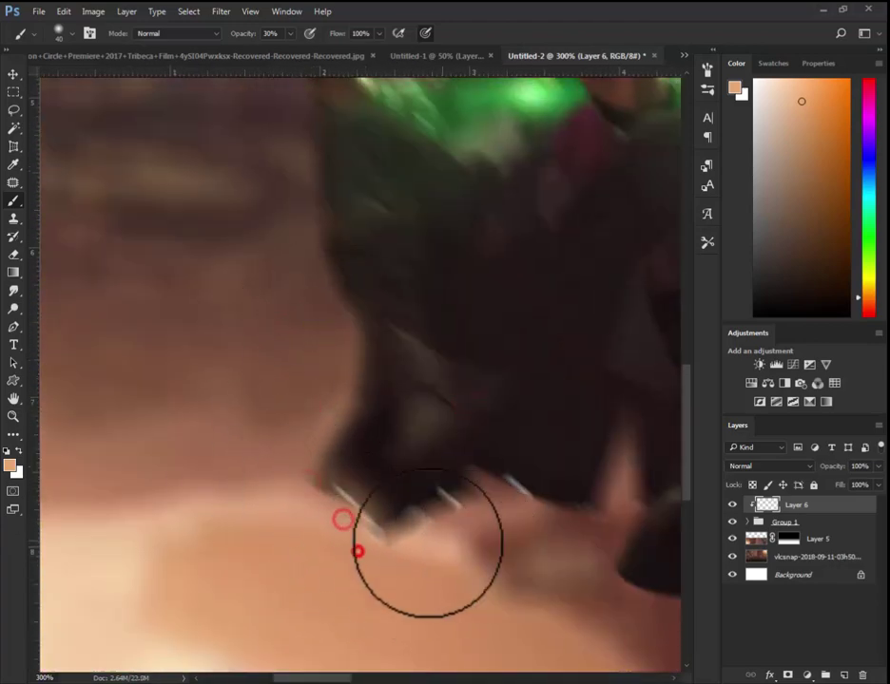
drag(623, 562, 383, 497)
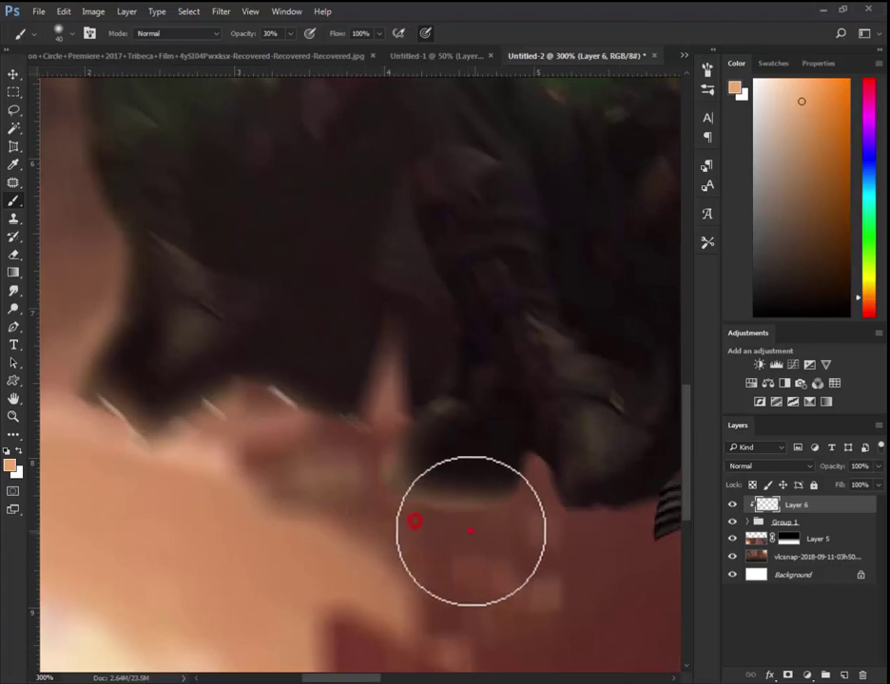
mouse_move(554, 505)
mouse_down()
mouse_move(317, 448)
mouse_move(383, 457)
mouse_up()
click(394, 463)
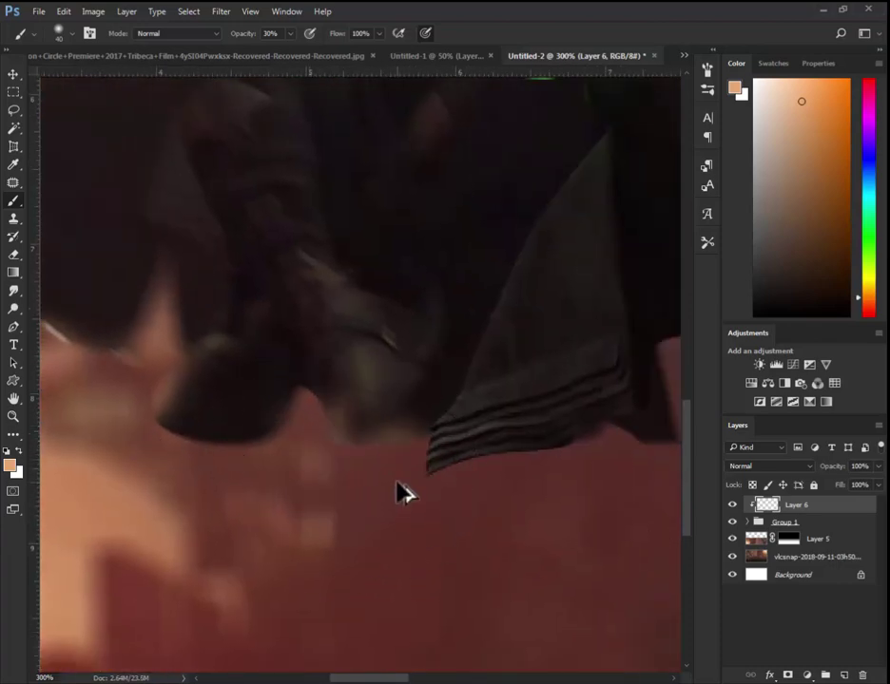
Load Layer 2's outline as a selection and paint along the cloak, boot and hand edges
click(746, 522)
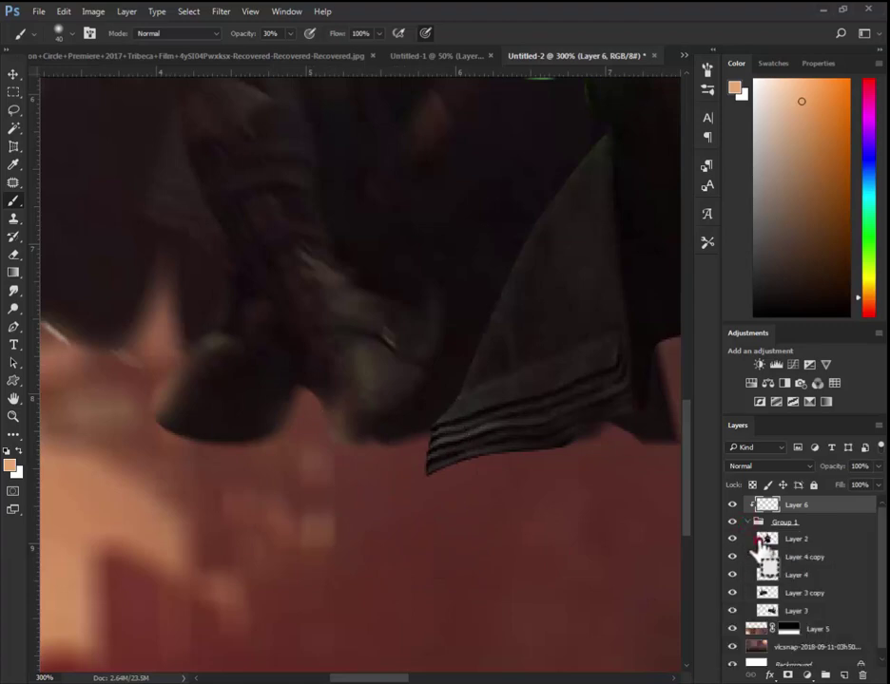
ctrl+click(765, 539)
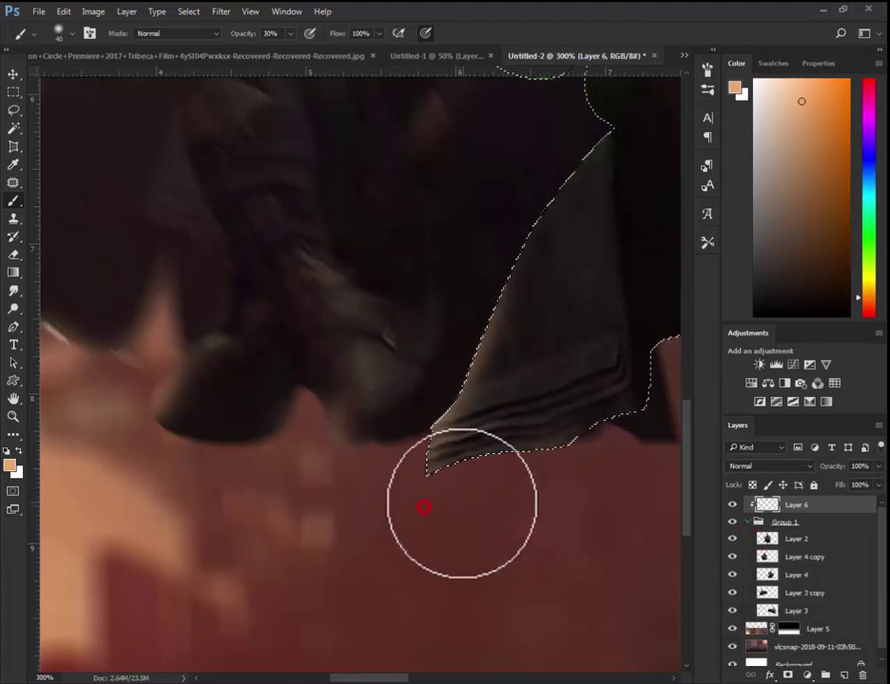
drag(585, 486, 233, 462)
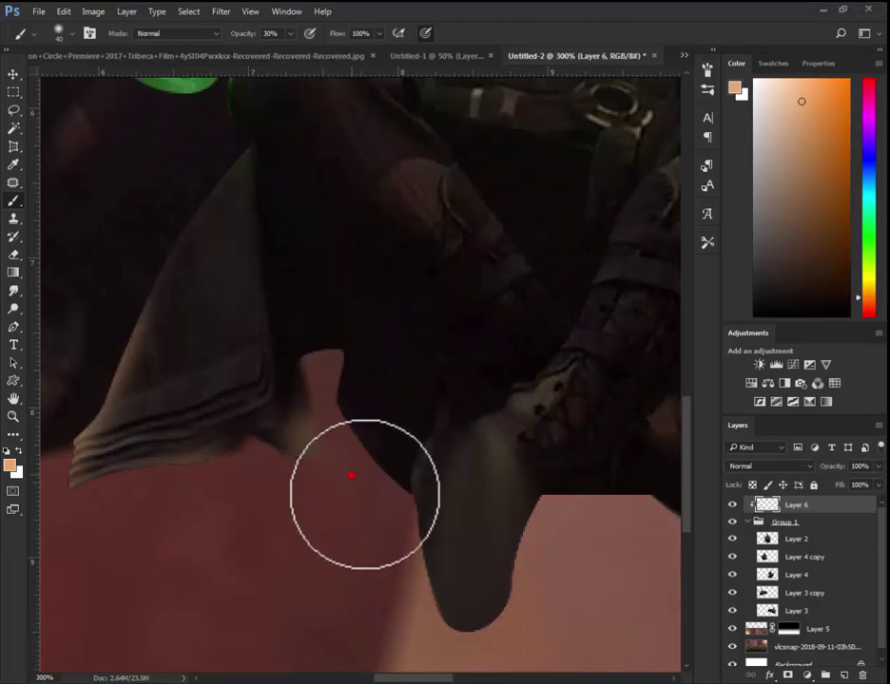
mouse_move(510, 572)
mouse_down()
mouse_move(452, 551)
mouse_move(209, 537)
mouse_up()
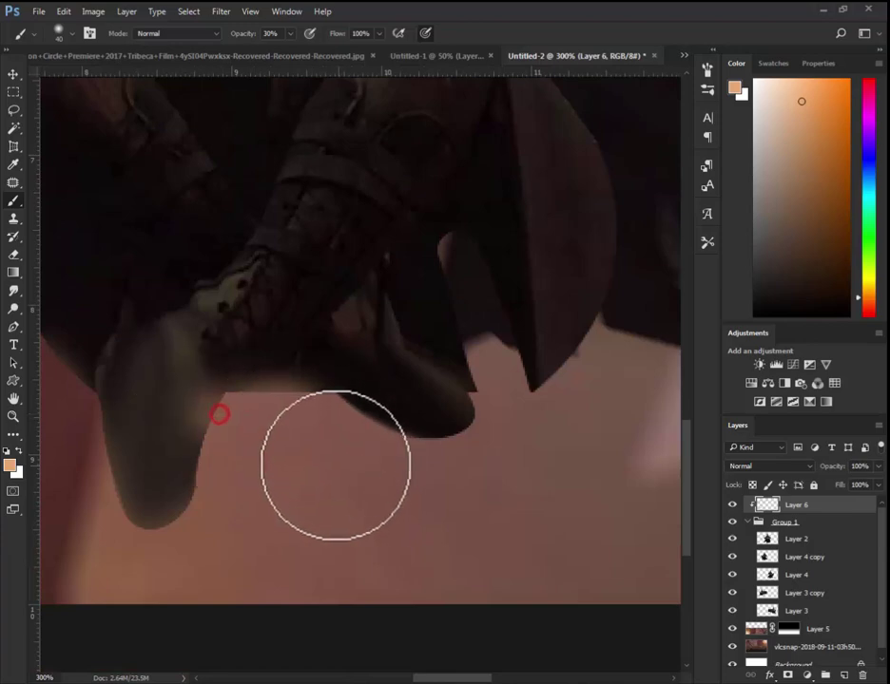
mouse_move(532, 456)
mouse_down()
mouse_move(387, 434)
mouse_move(276, 484)
mouse_move(221, 466)
mouse_up()
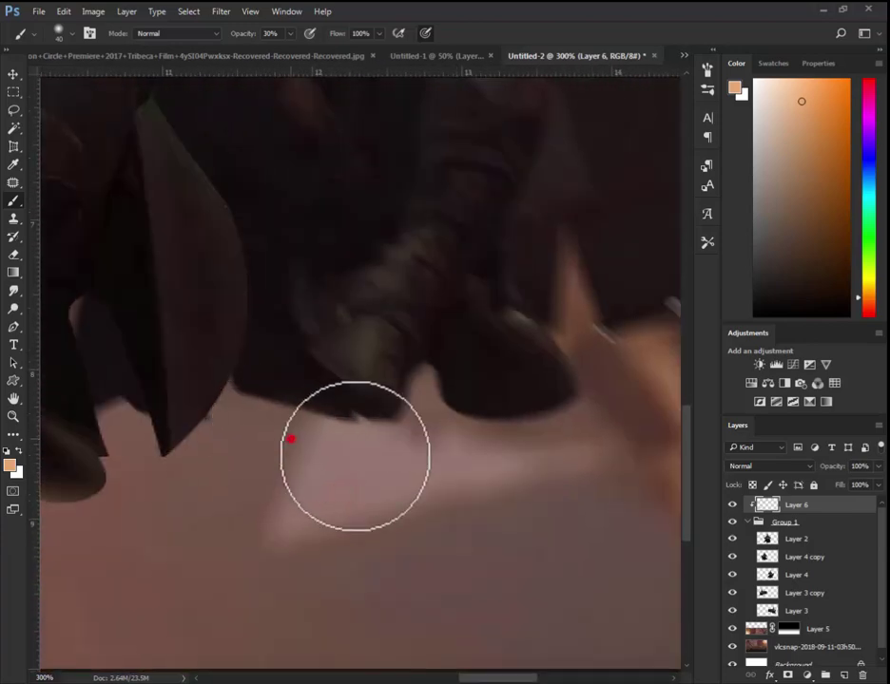
key(ctrl+0)
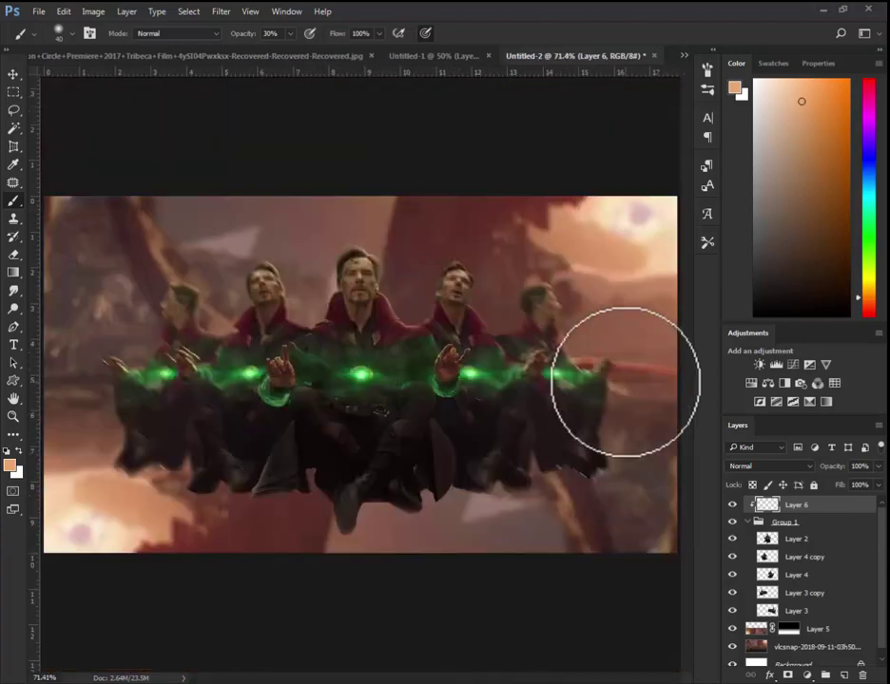
Set Layer 6's blend mode to Linear Dodge (Add)
key(z)
click(478, 331)
click(799, 466)
click(803, 293)
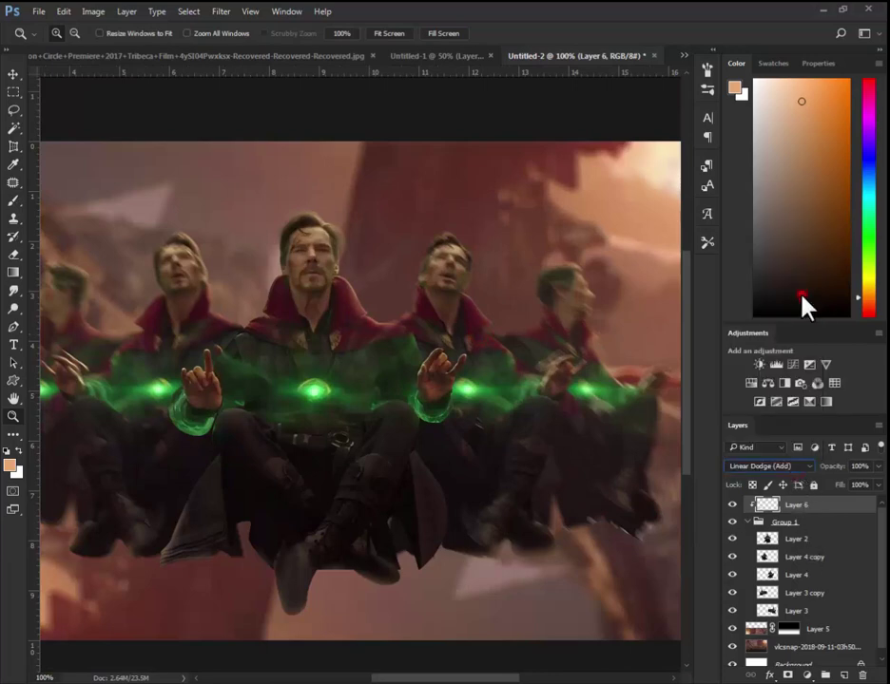
Add Layer 7 clipped to Layer 6 and paint sampled dark red over the cloak collars
click(845, 675)
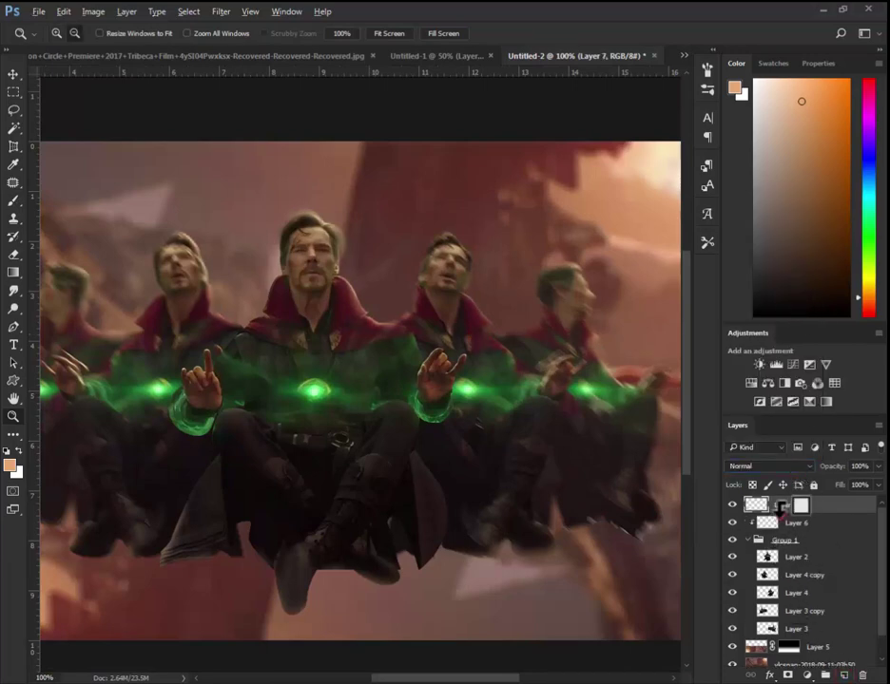
alt+click(781, 511)
key(b)
alt+click(566, 152)
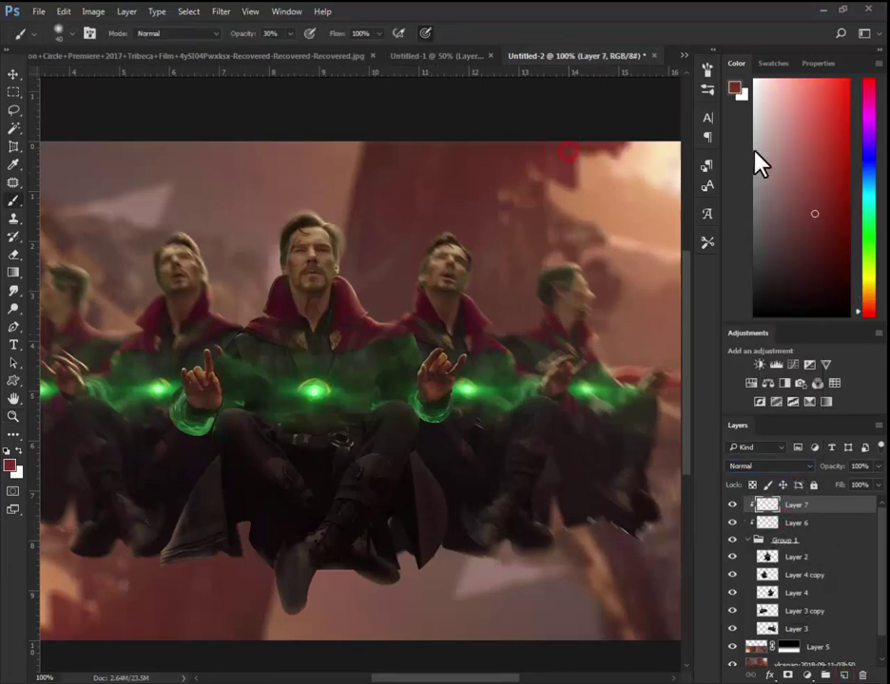
drag(456, 275, 337, 299)
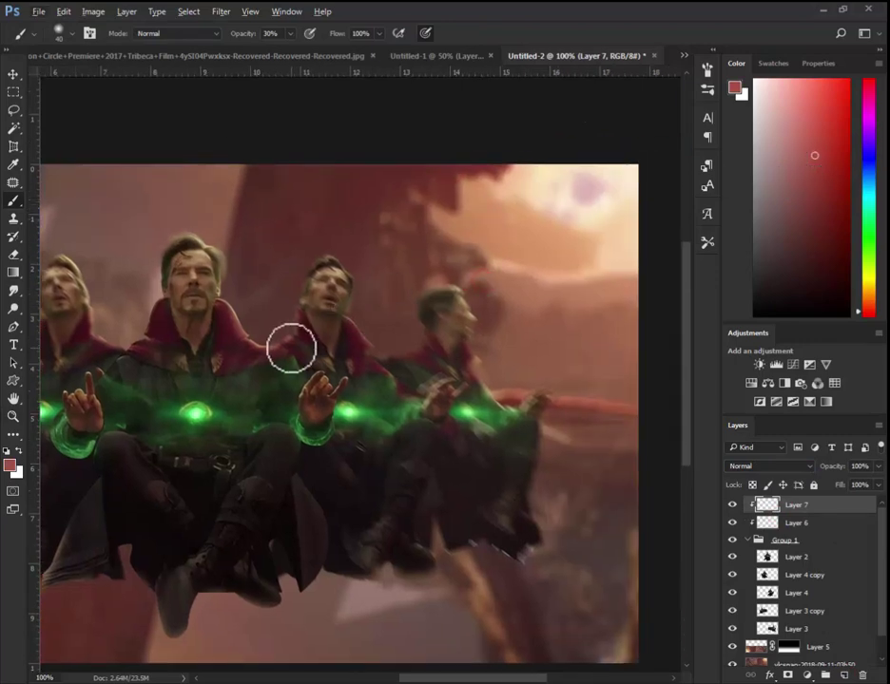
drag(291, 348, 300, 377)
Set Layer 7 to Linear Dodge (Add) and glow the lower cloak edge with a 90 px brush
click(770, 467)
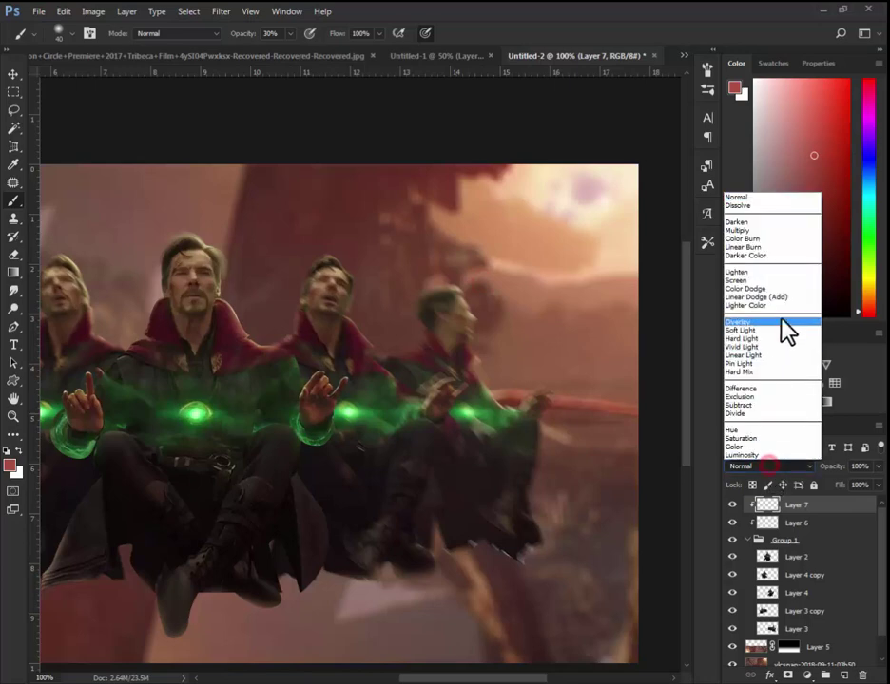
click(785, 323)
key(bracketright)
key(bracketright)
key(bracketright)
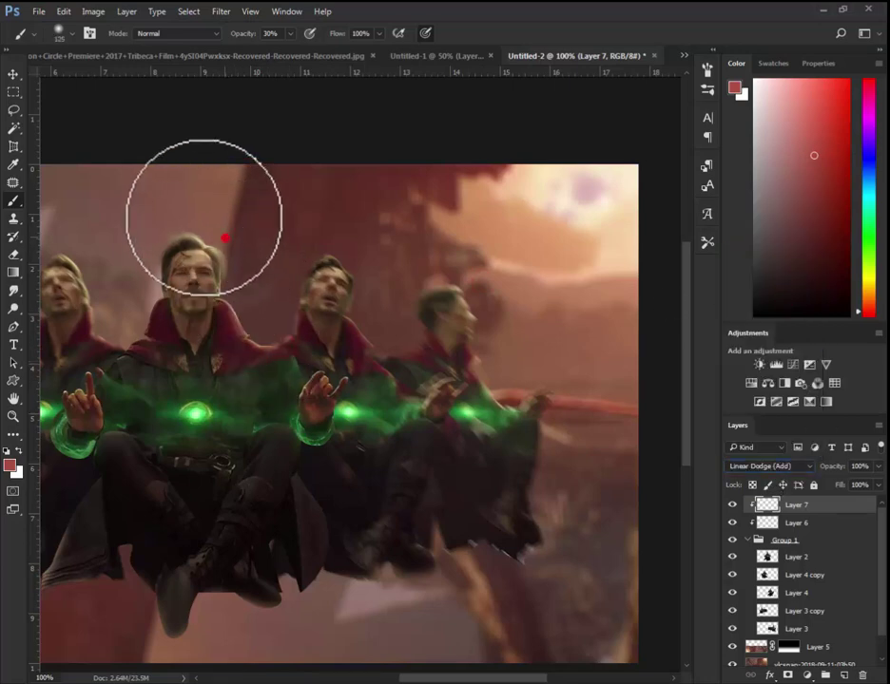
key(bracketleft)
key(bracketleft)
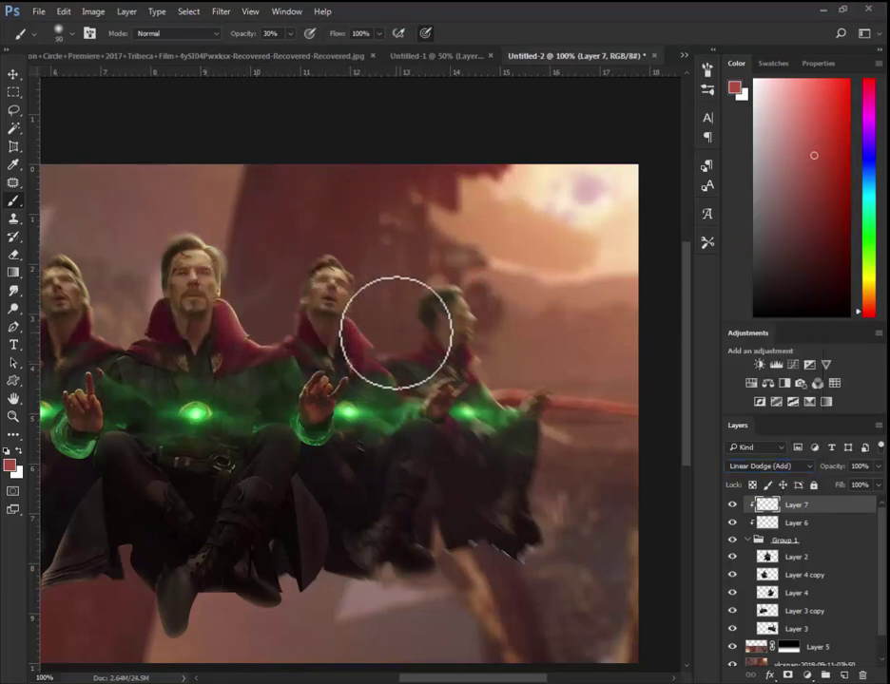
drag(534, 394, 546, 474)
Paint red glow across the lower cloaks with a 125 px brush
drag(404, 394, 656, 446)
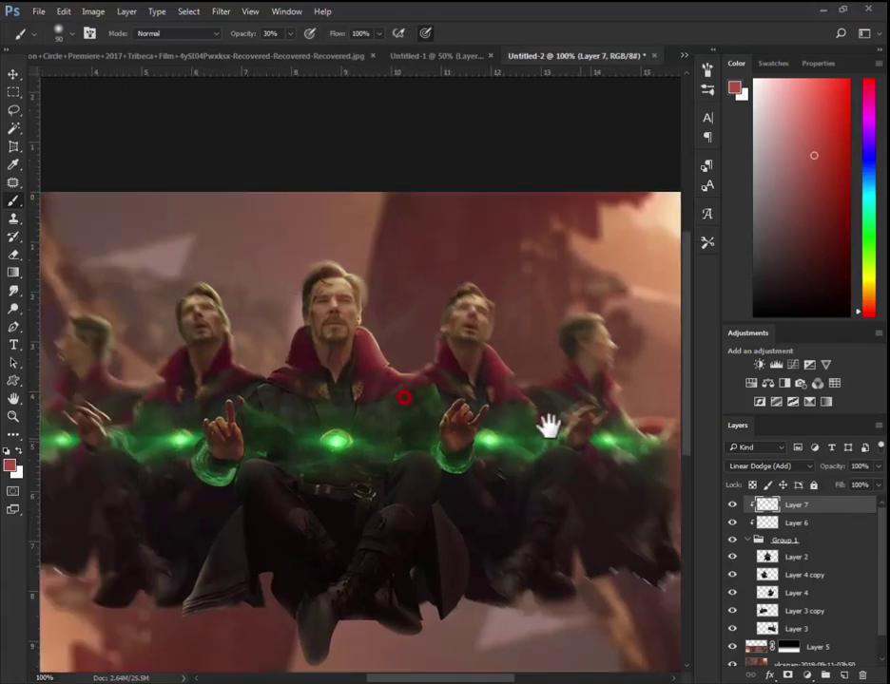
mouse_move(224, 348)
mouse_down()
mouse_move(228, 174)
mouse_move(252, 247)
mouse_up()
key(bracketright)
key(bracketright)
key(bracketright)
key(bracketright)
key(bracketright)
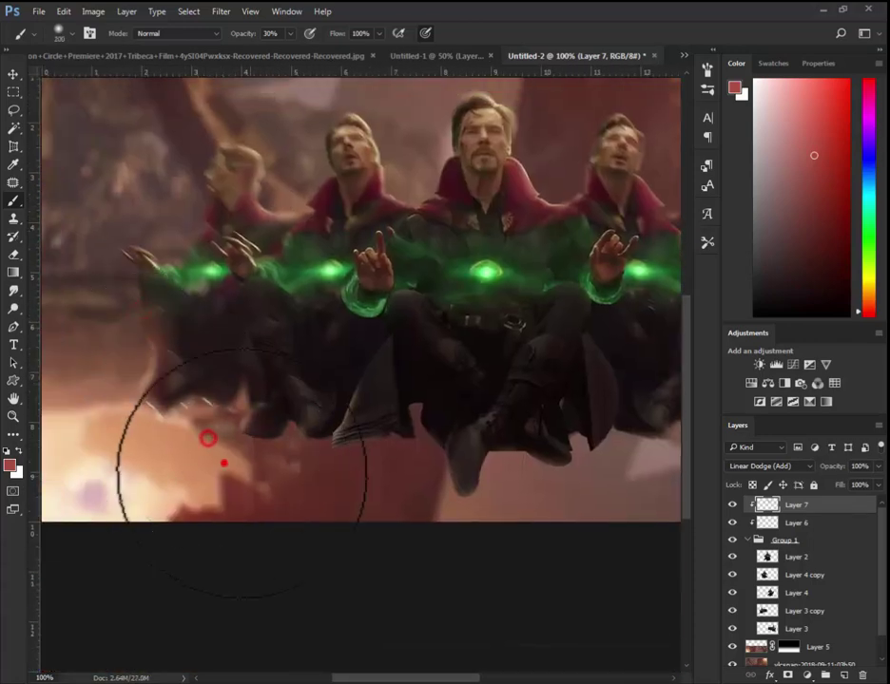
mouse_move(242, 476)
mouse_down()
mouse_move(535, 524)
mouse_move(307, 539)
mouse_up()
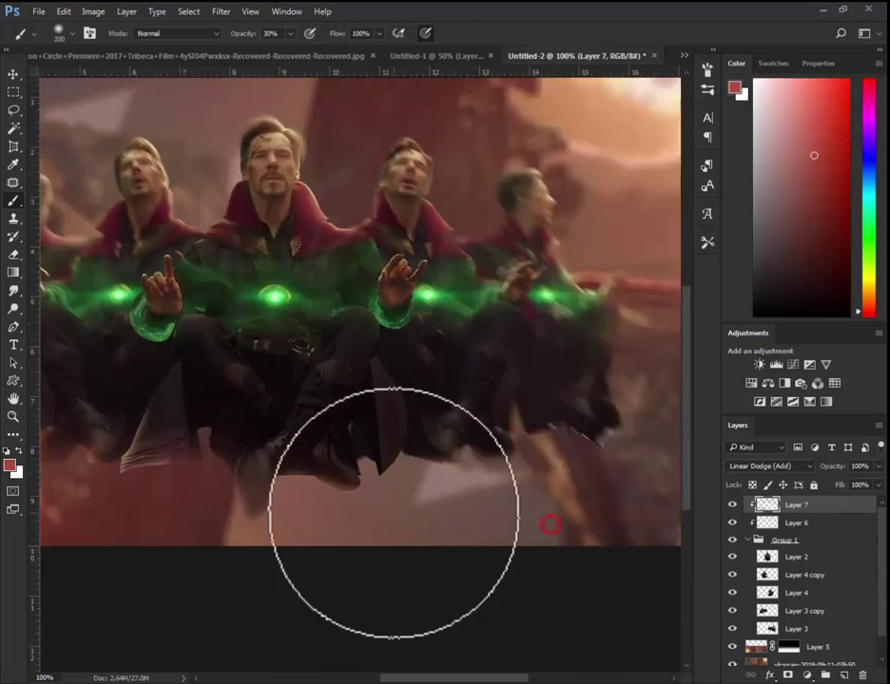
key(ctrl+0)
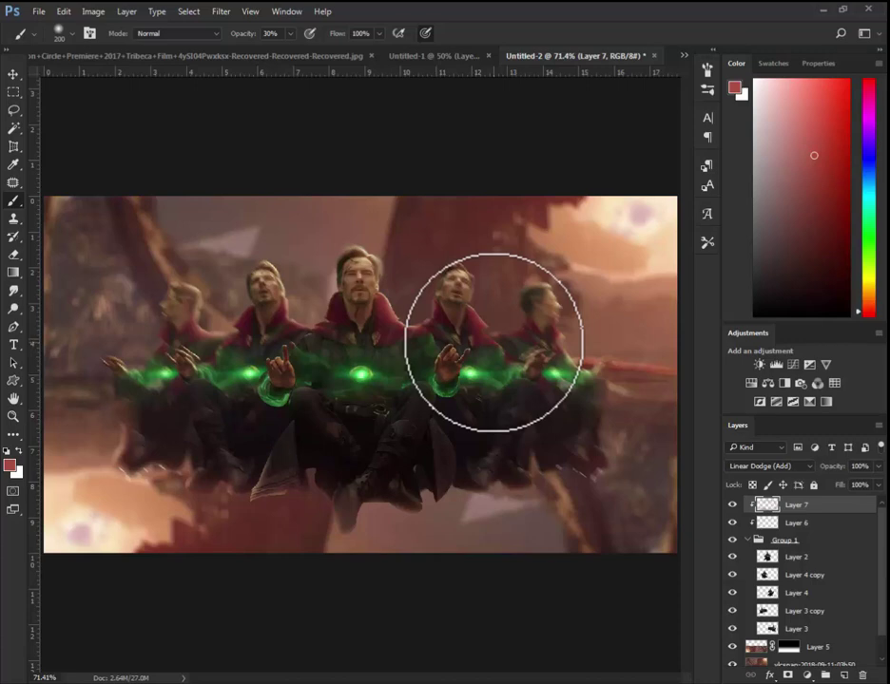
key(z)
click(456, 371)
drag(447, 439, 483, 453)
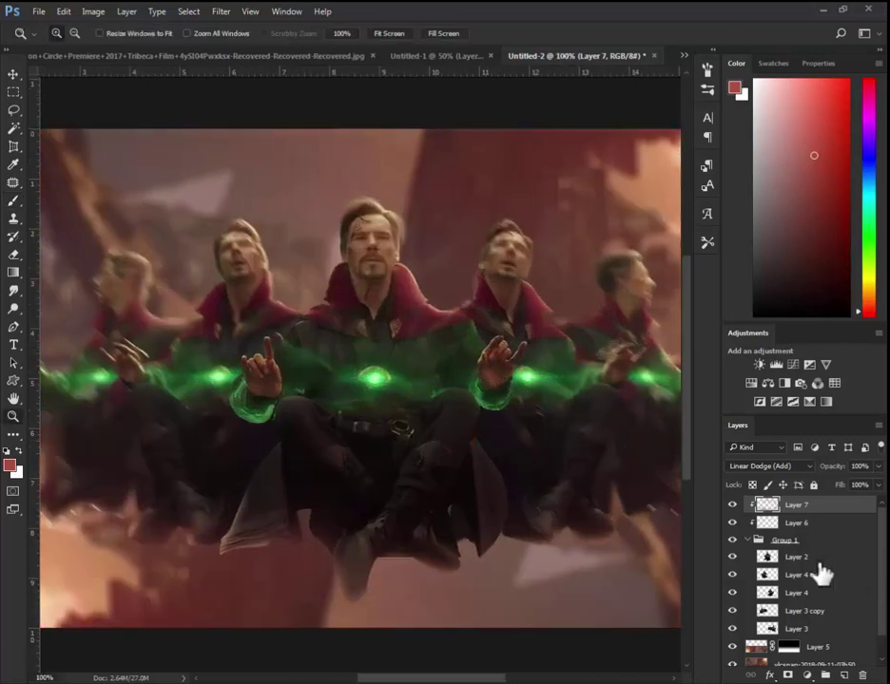
Add a new layer and load cloud brush 1359 with green sampled from the glow
click(844, 674)
key(b)
right_click(405, 340)
scroll(761, 532, down, 5)
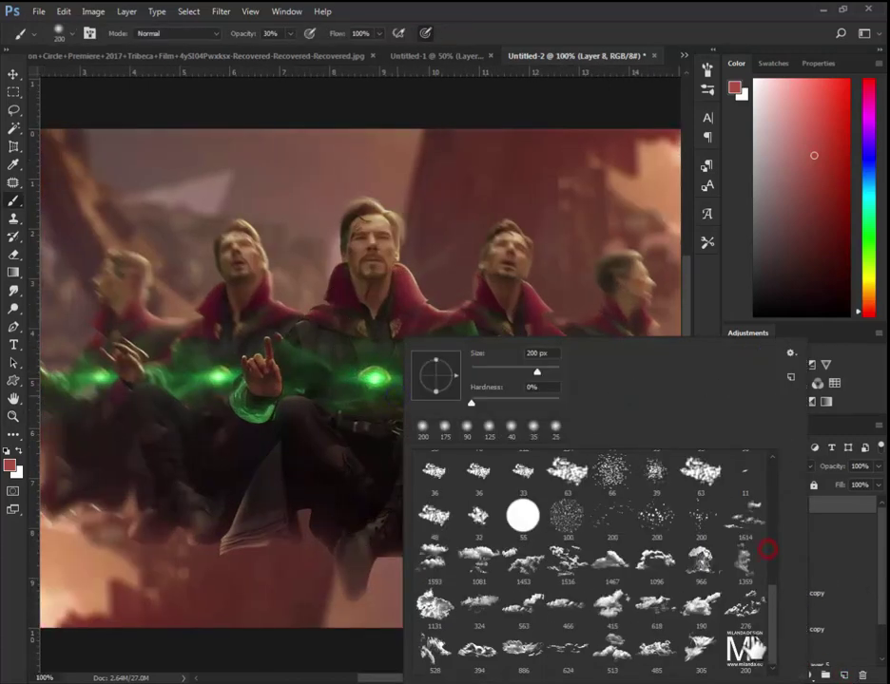
key(Return)
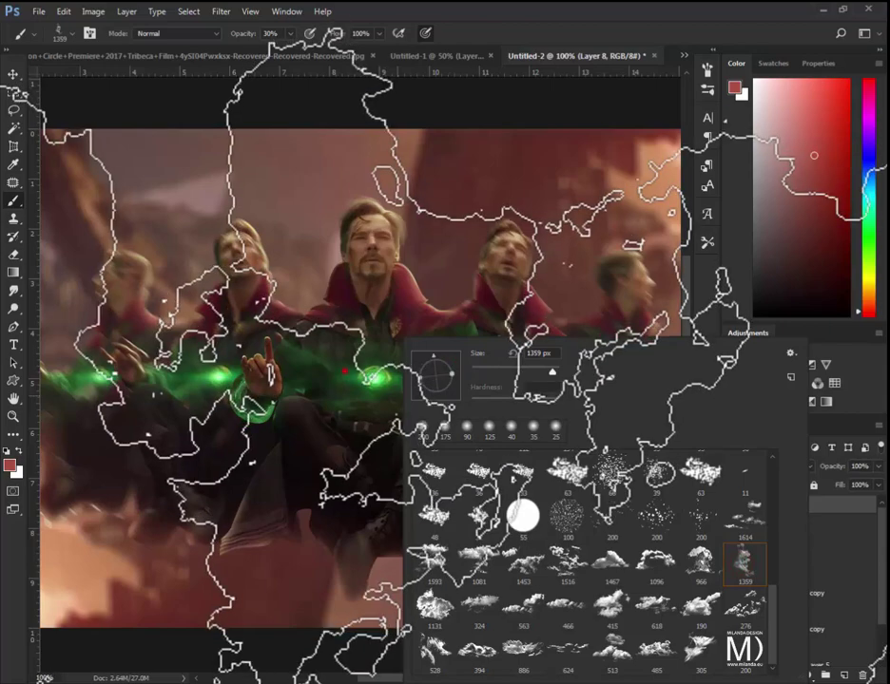
alt+click(371, 374)
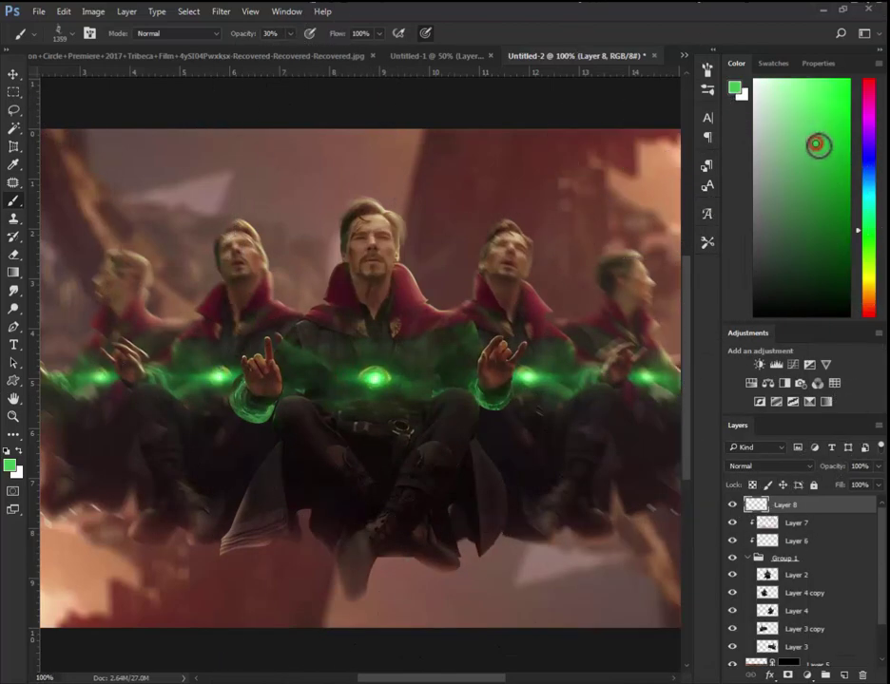
Set Layer 8 to Linear Dodge (Add), with the brush at 600 px and 20% opacity
key(bracketleft)
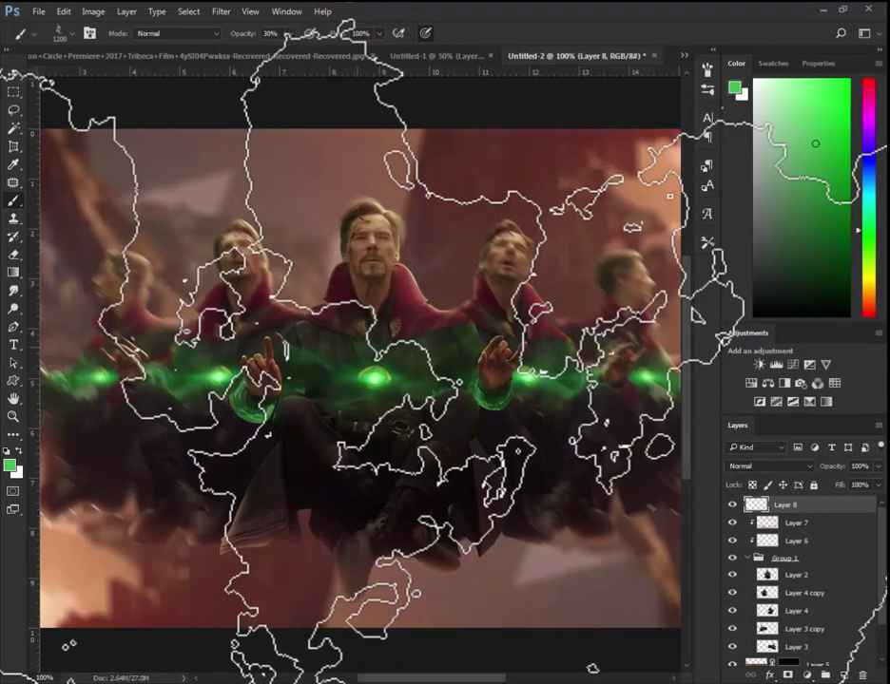
key(bracketleft)
key(bracketleft)
key(bracketleft)
key(bracketleft)
key(bracketleft)
key(bracketleft)
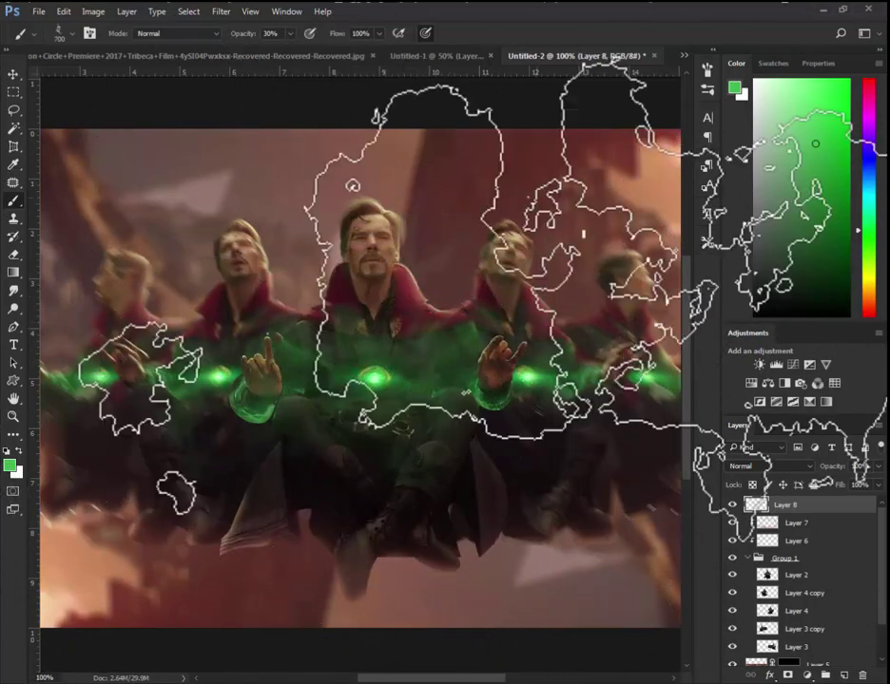
click(768, 465)
click(767, 396)
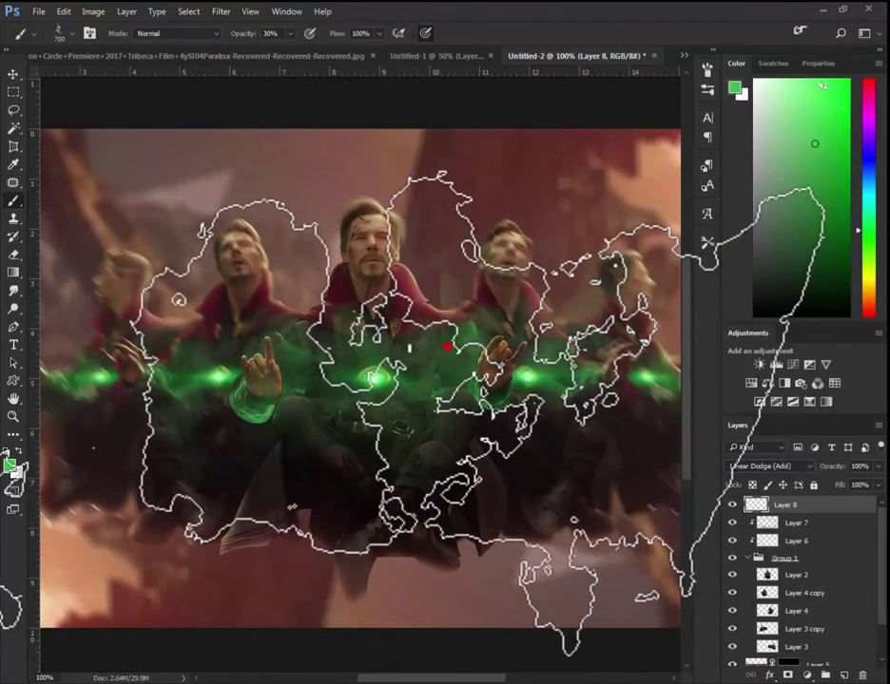
key(bracketleft)
key(bracketleft)
key(bracketleft)
key(2)
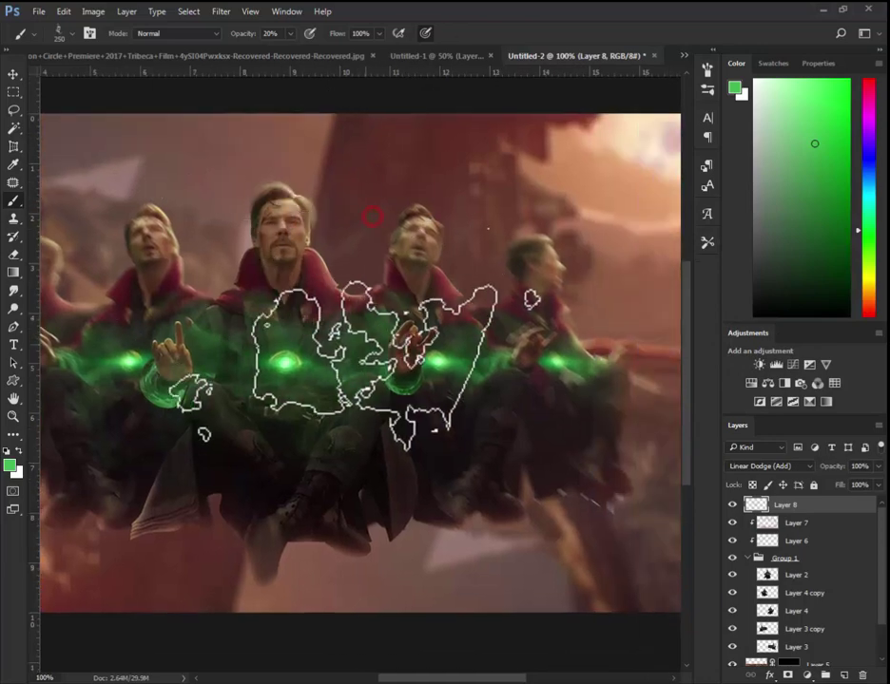
key(bracketright)
key(bracketright)
key(bracketright)
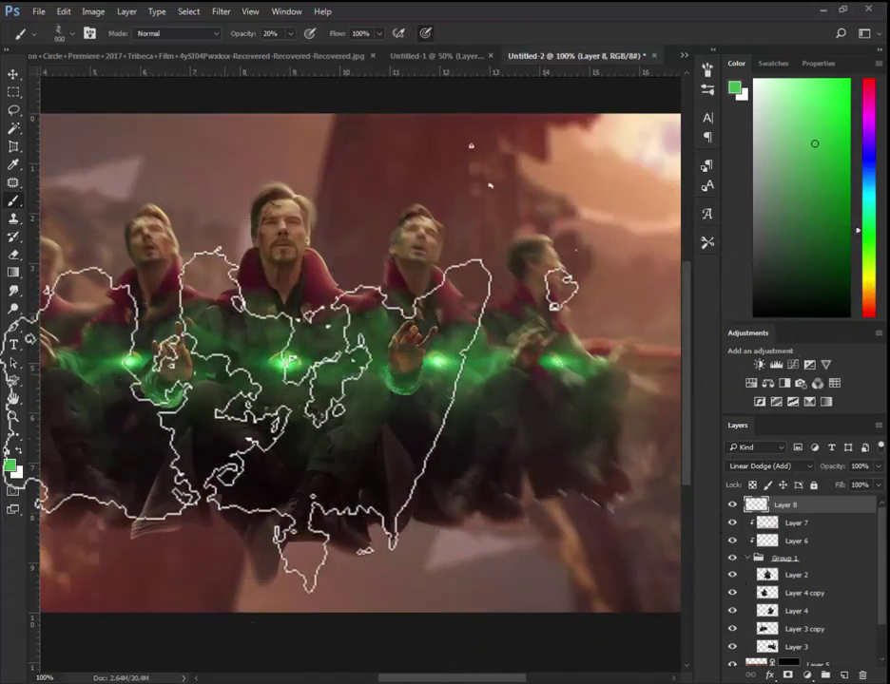
drag(543, 364, 127, 365)
key(z)
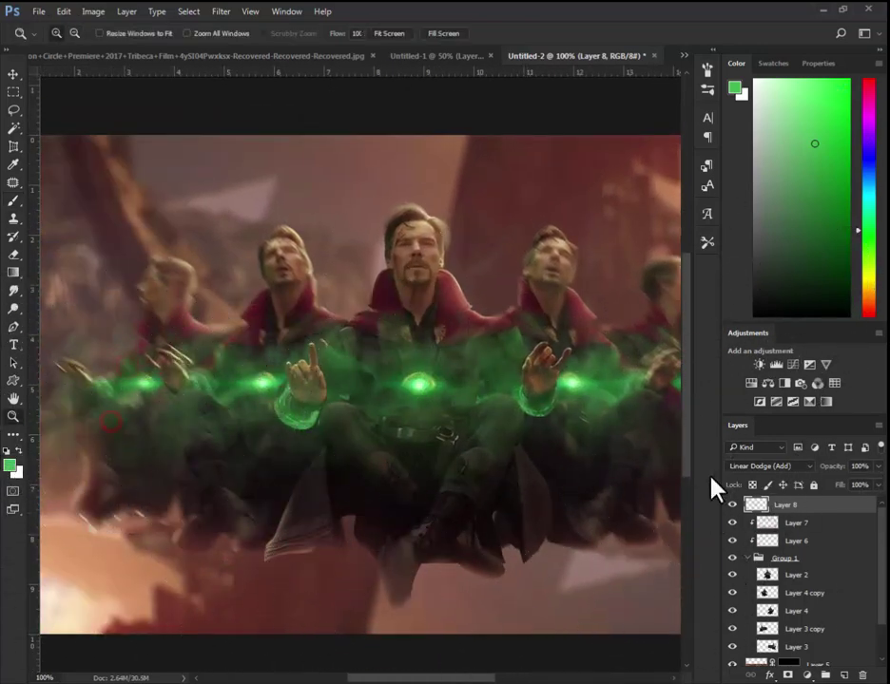
alt+click(626, 507)
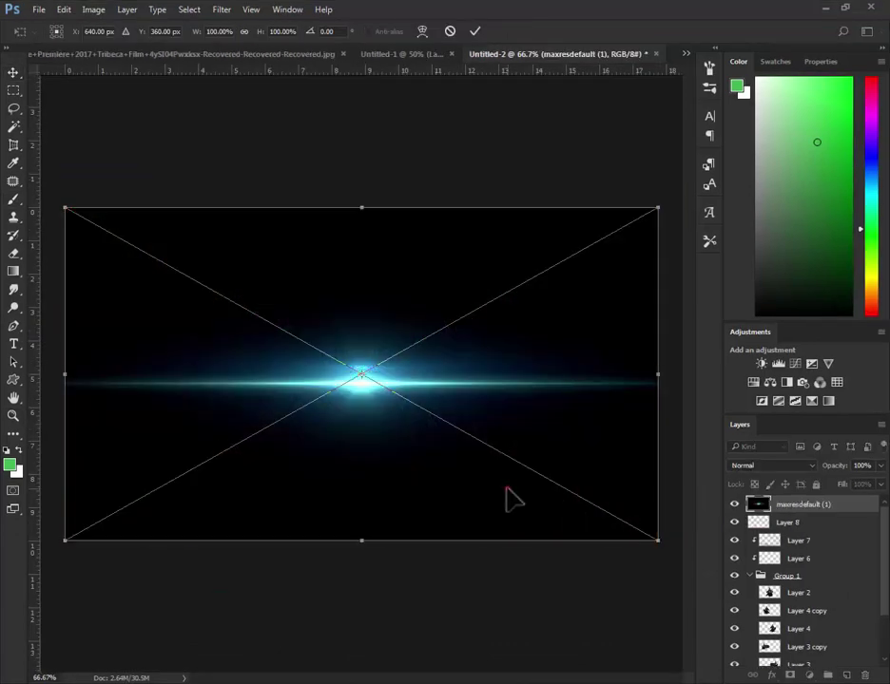
Commit and rasterize the placed lens-flare layer
double_click(508, 494)
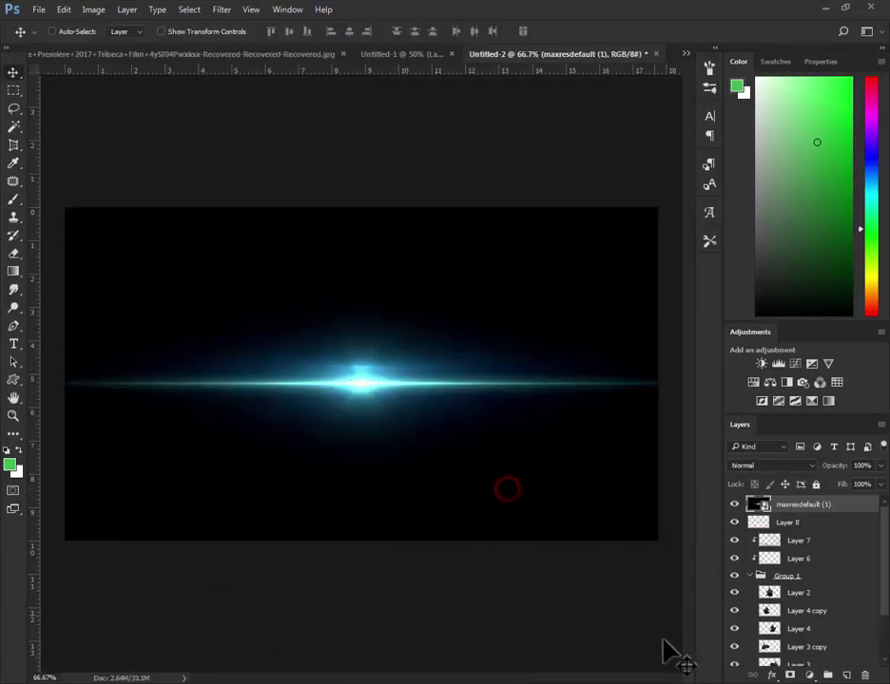
click(852, 594)
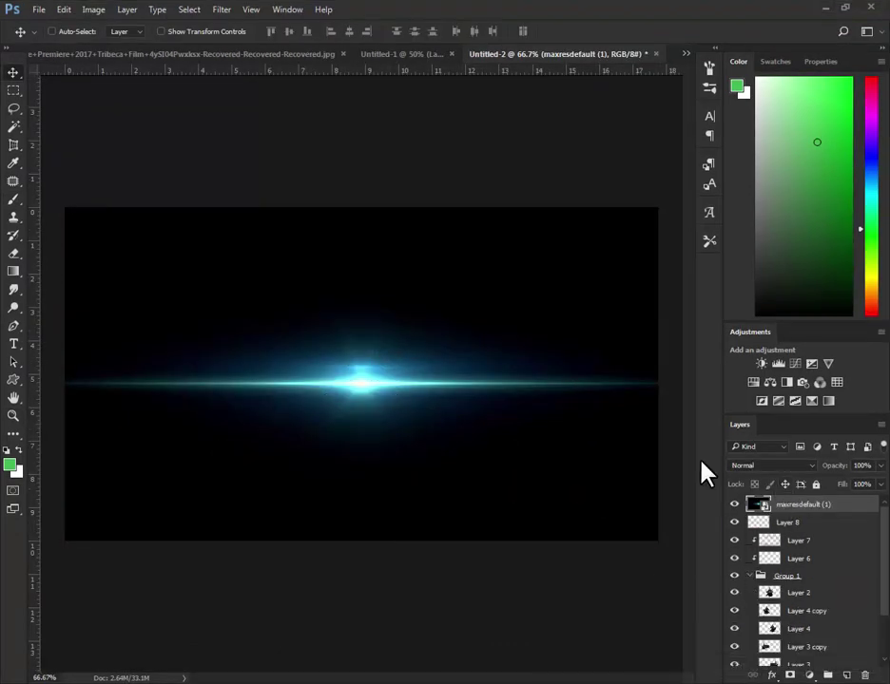
key(b)
click(560, 431)
click(419, 274)
Colorize the flare green with Hue/Saturation at Hue 127
key(ctrl+u)
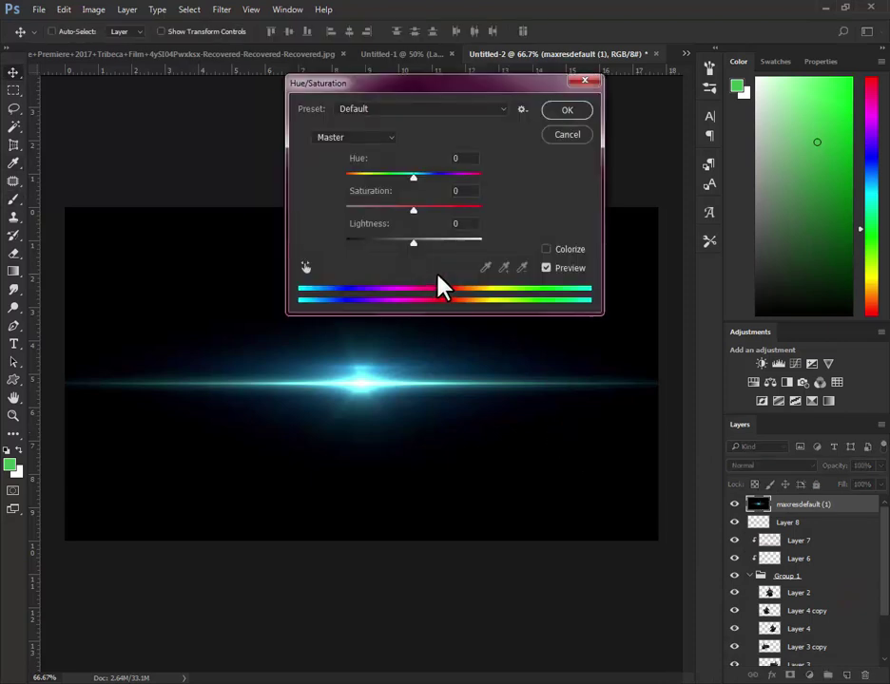
click(545, 250)
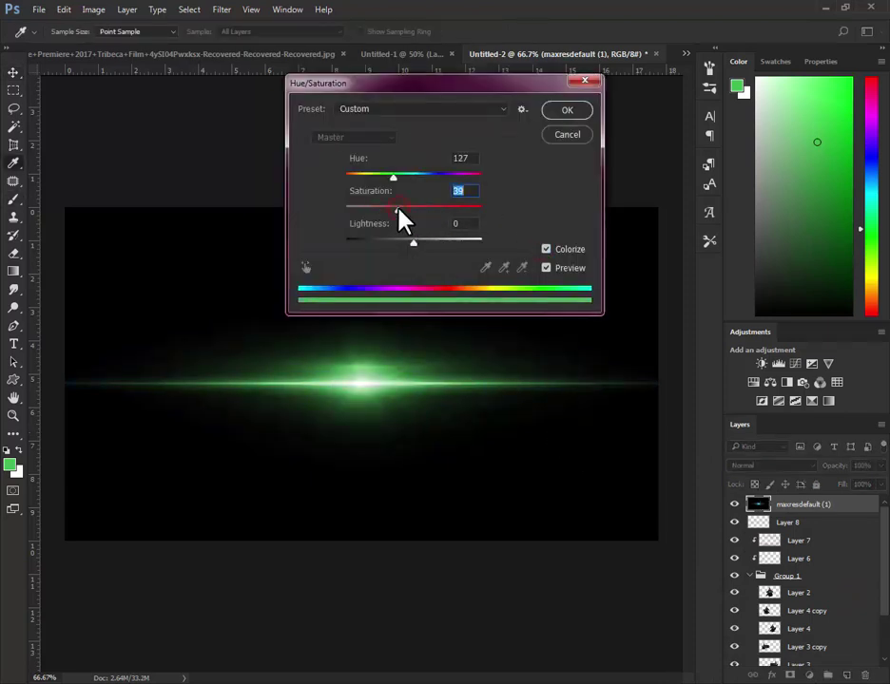
click(569, 112)
click(744, 466)
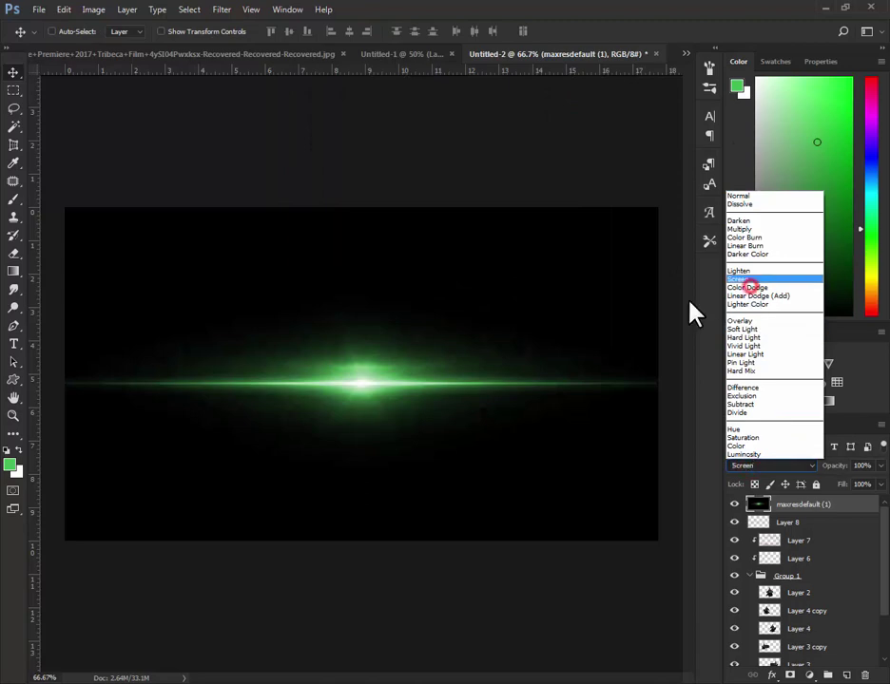
Set the flare to Screen blend mode and scale it down across the hands
click(738, 279)
key(ctrl+t)
drag(656, 540, 476, 456)
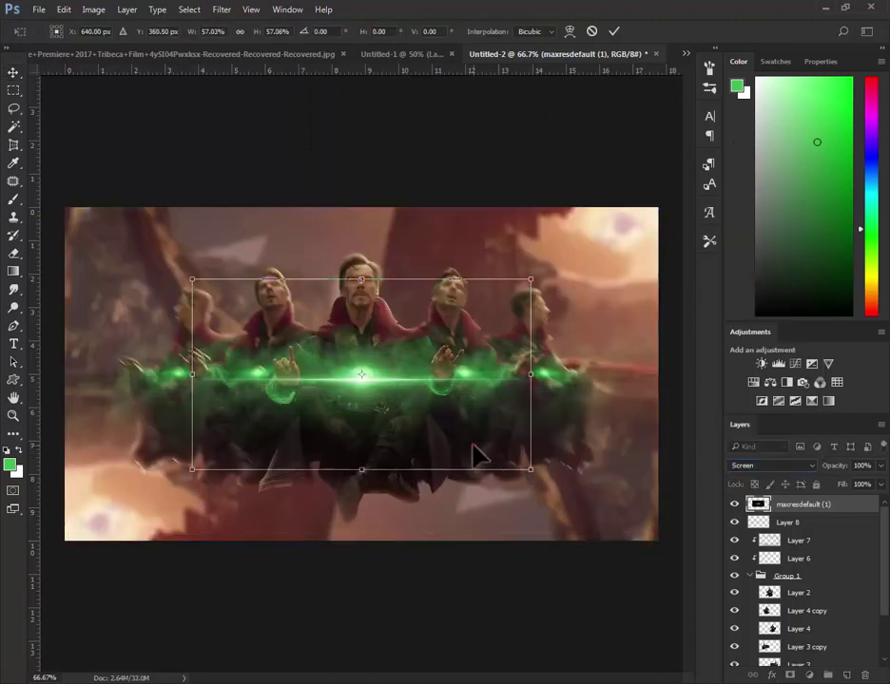
key(Return)
key(z)
click(370, 385)
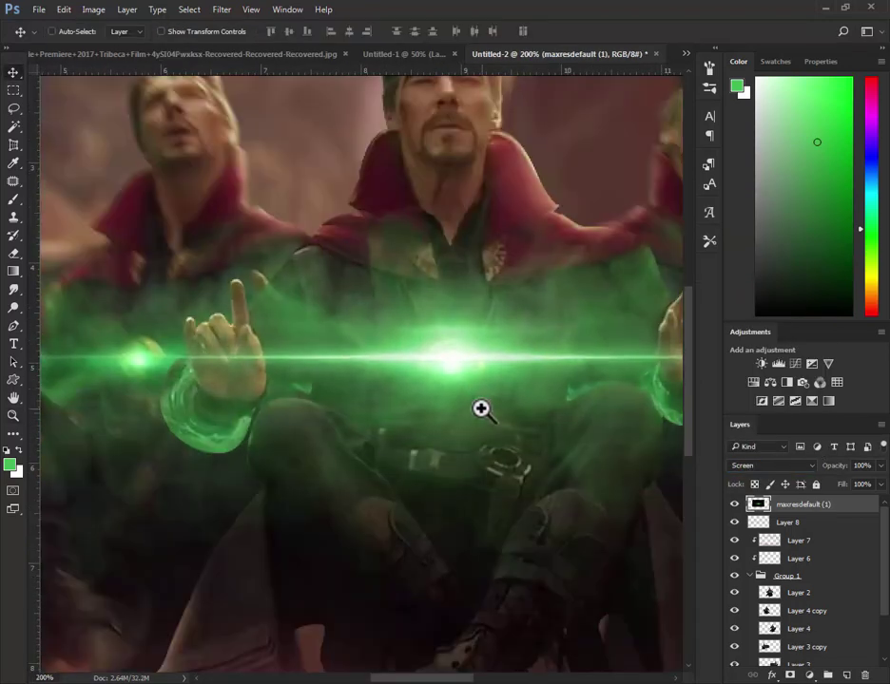
Darken the flare with two lowered Curves adjustments
key(ctrl+m)
drag(367, 292, 393, 287)
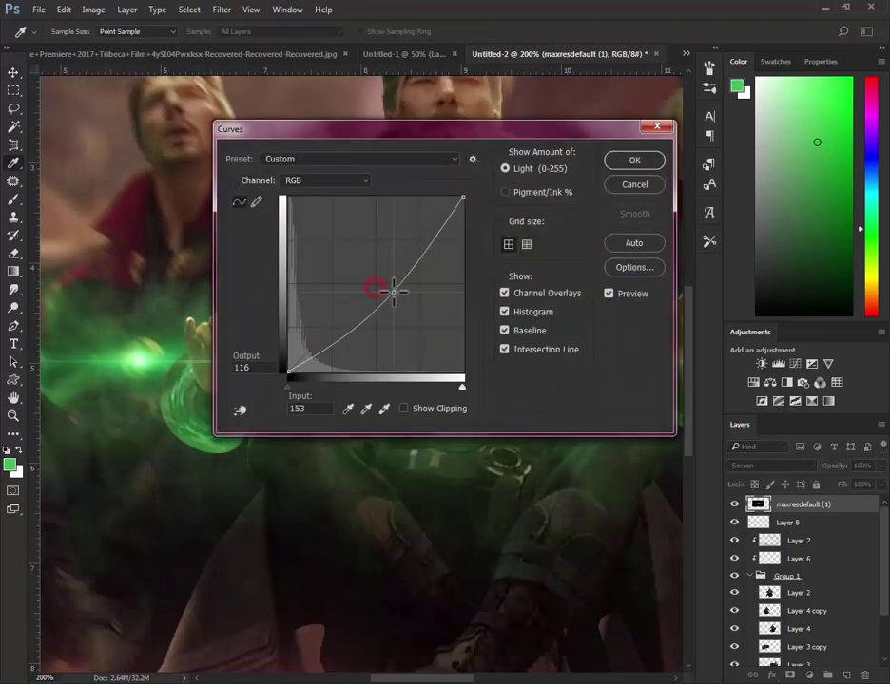
click(635, 164)
key(v)
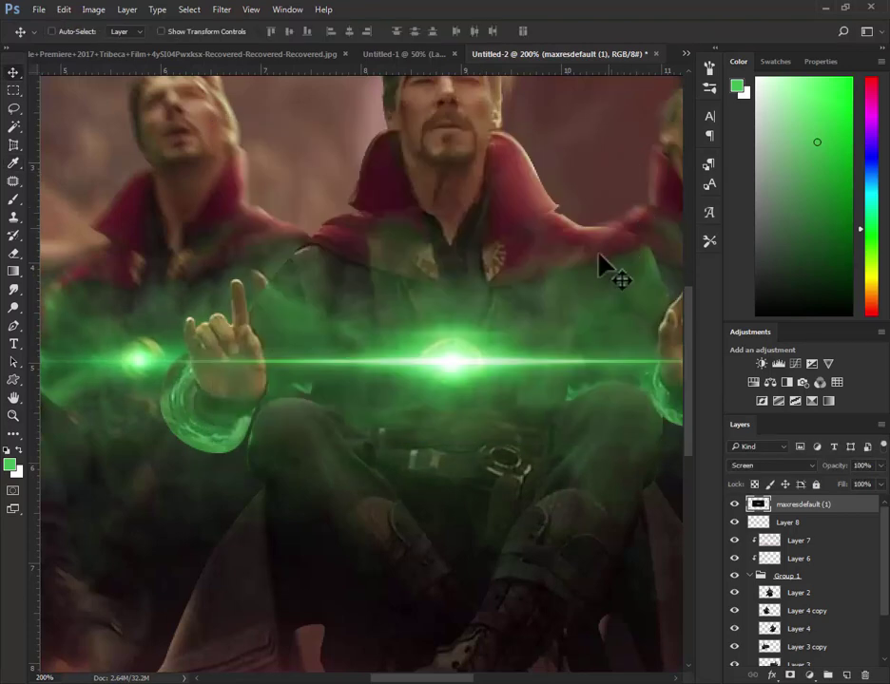
key(ctrl+m)
drag(375, 283, 400, 290)
click(634, 161)
Enlarge the flare slightly with Free Transform
key(z)
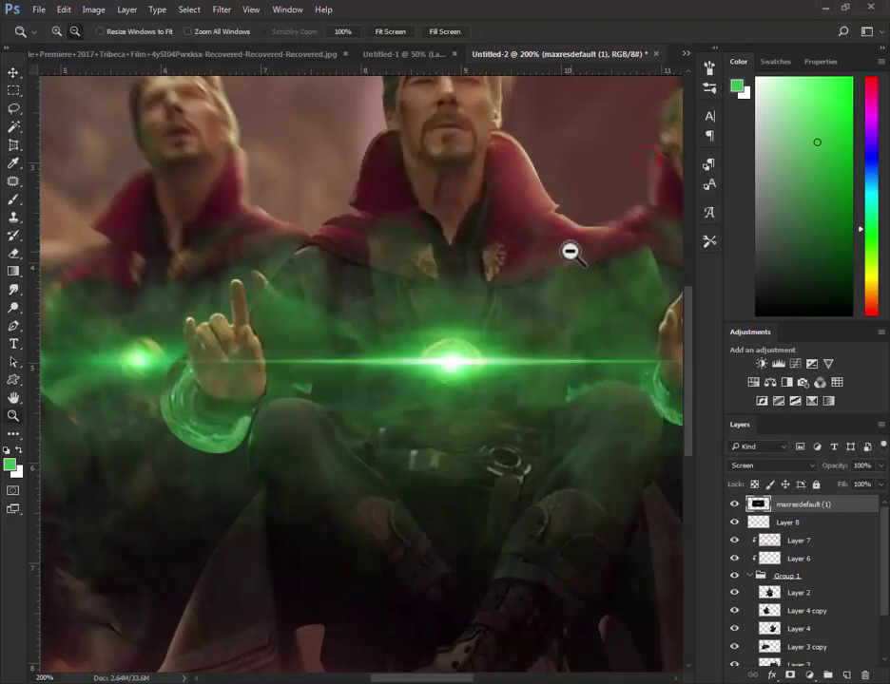
alt+click(570, 251)
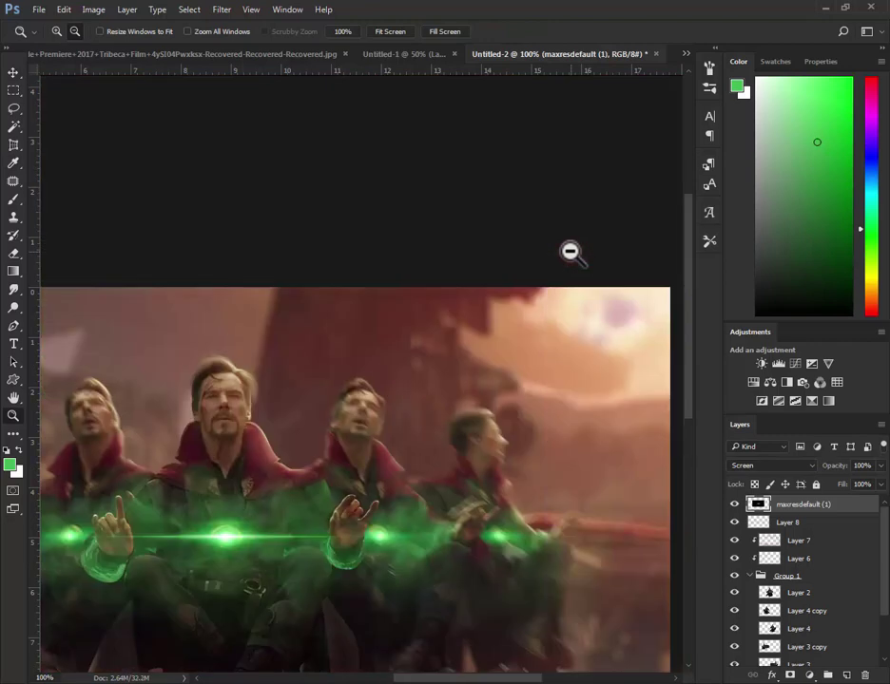
alt+click(346, 501)
key(ctrl+t)
mouse_move(533, 463)
mouse_down()
mouse_move(600, 476)
mouse_move(631, 500)
mouse_up()
double_click(486, 422)
Inspect the glowing hands up close, then fit the whole image in the window
key(v)
key(ctrl+t)
key(Escape)
key(z)
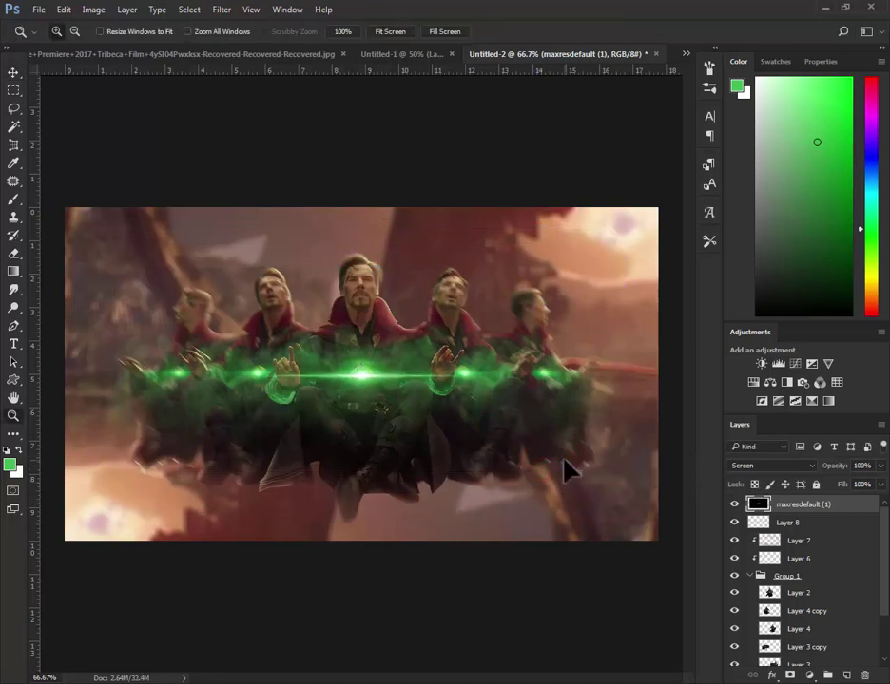
key(ctrl+plus)
key(ctrl+plus)
key(v)
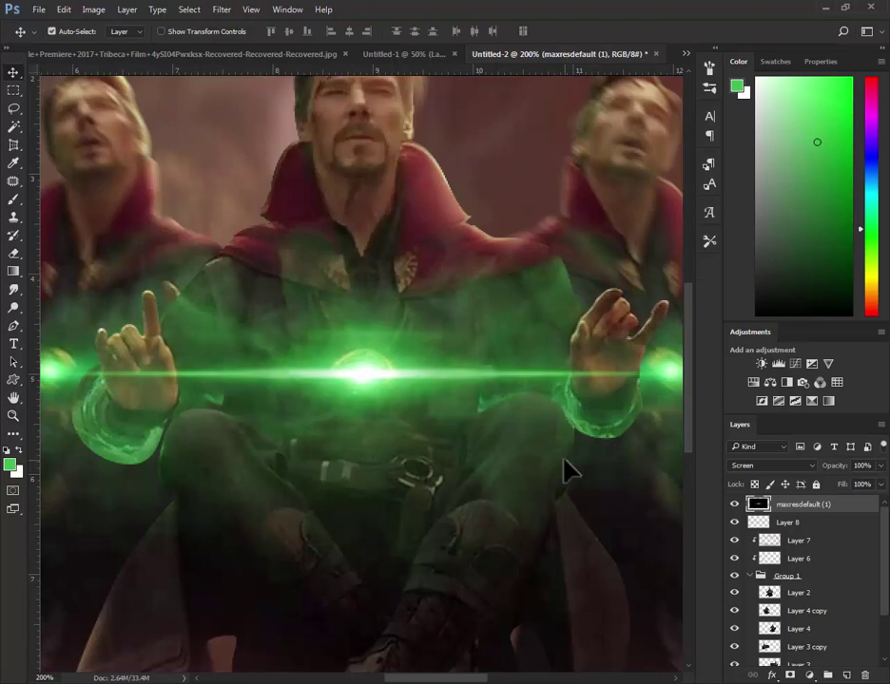
key(ctrl+0)
Commit the free transform on the flare layer
key(ctrl+t)
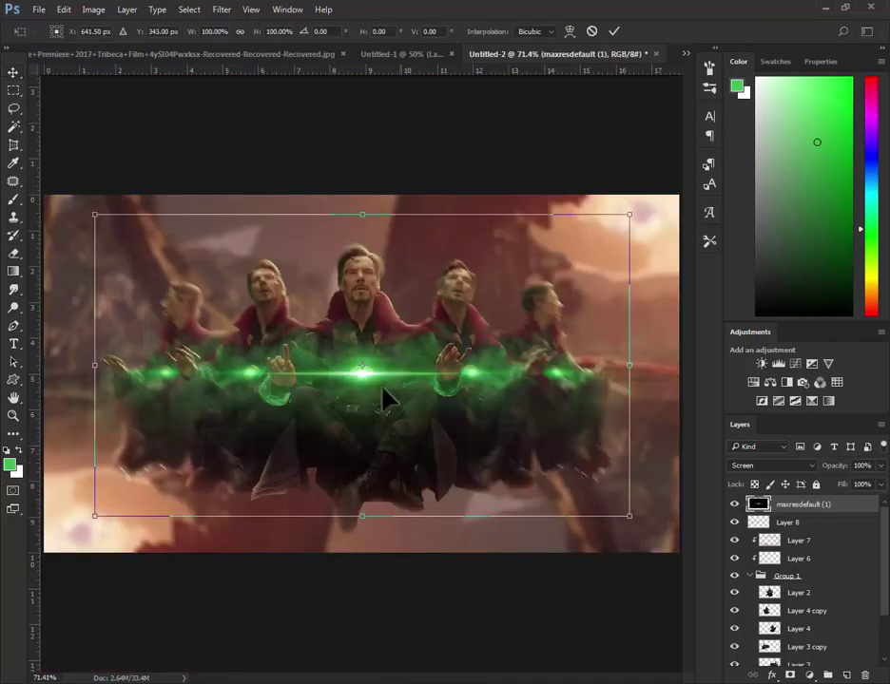
drag(361, 372, 361, 373)
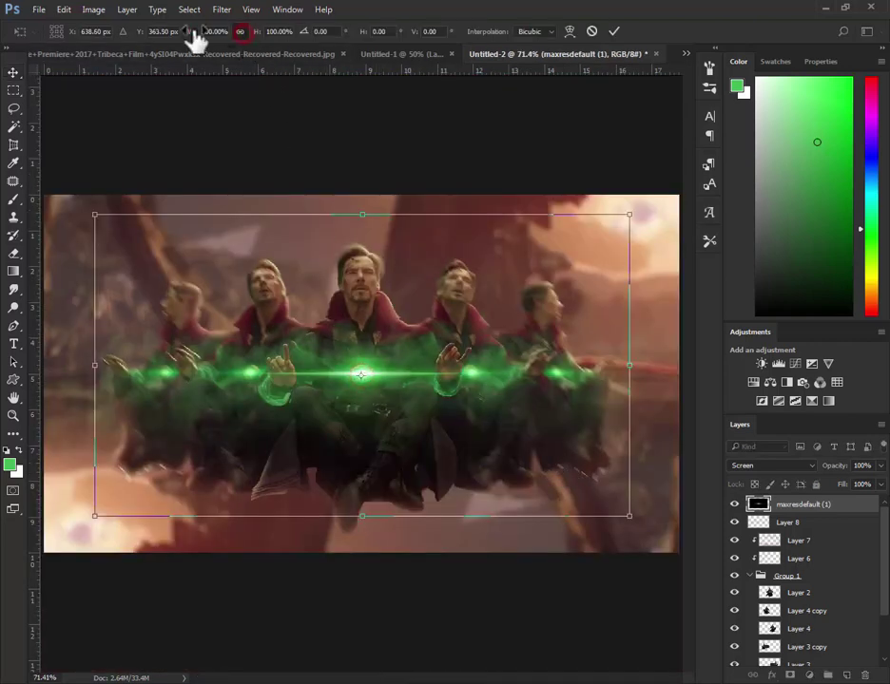
click(216, 31)
double_click(428, 390)
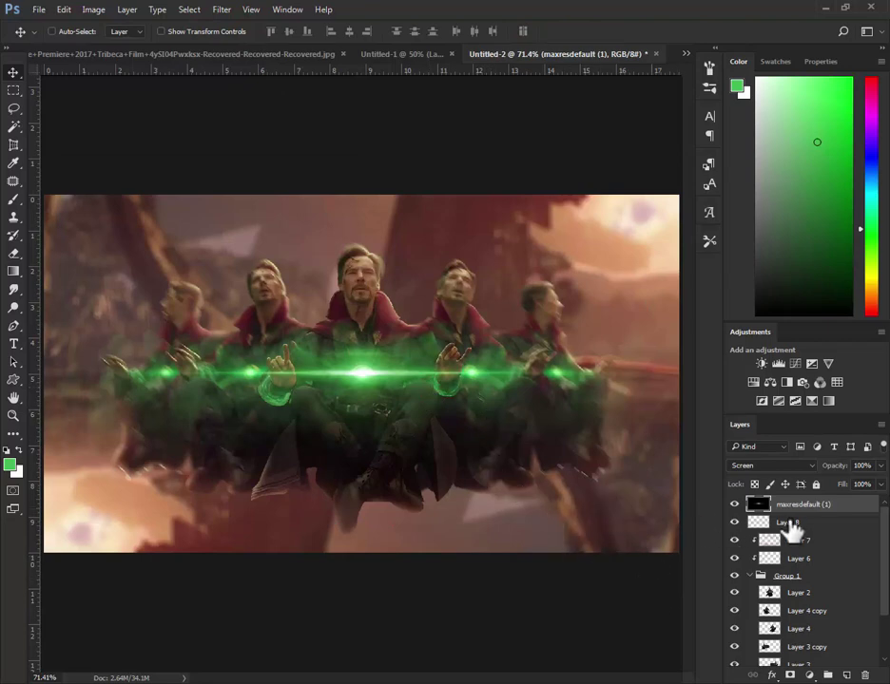
Stamp all visible layers into Layer 9 and duplicate it as Layer 9 copy
ctrl+alt+click(473, 403)
ctrl+alt+click(473, 403)
ctrl+click(379, 363)
ctrl+click(433, 376)
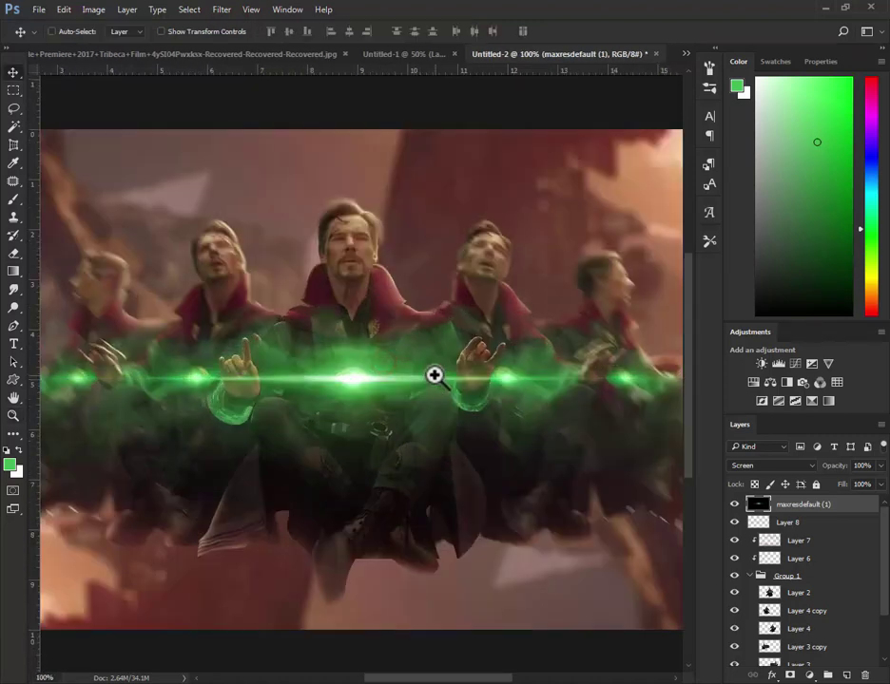
ctrl+alt+click(435, 374)
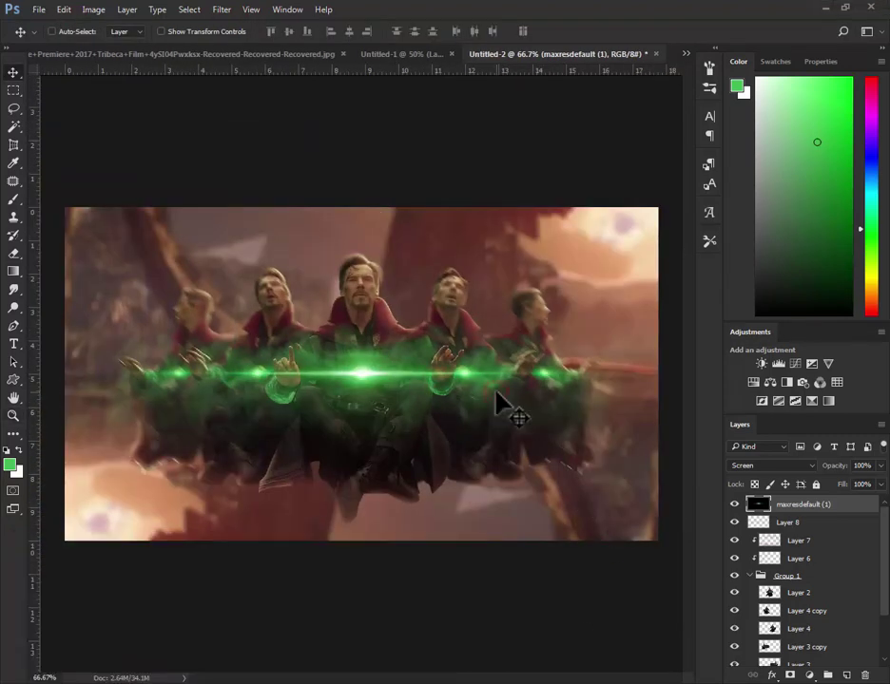
key(ctrl+shift+alt+e)
key(ctrl+j)
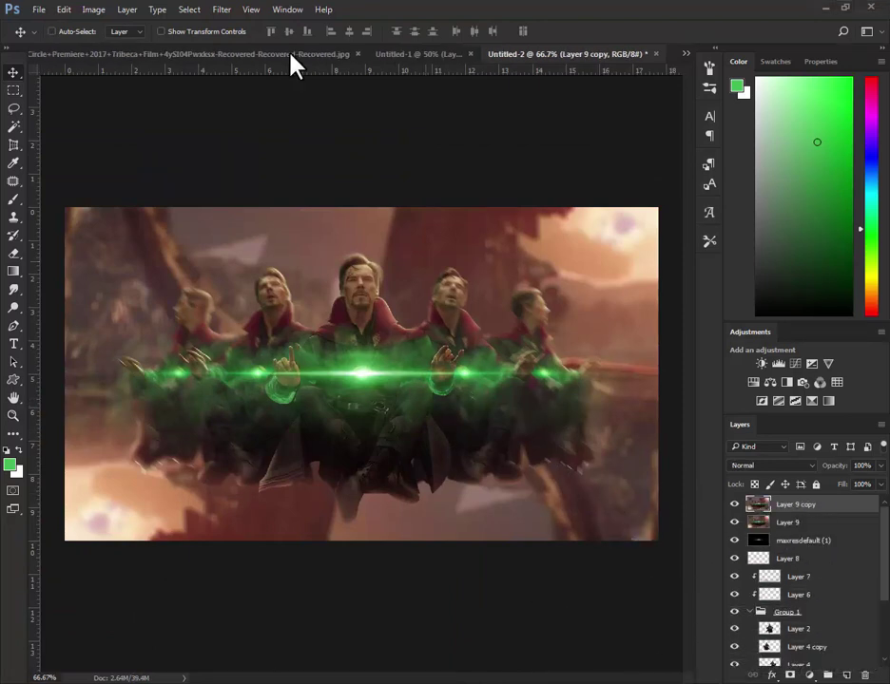
Run Camera Raw on Layer 9 copy: Contrast +20, Shadows +39, Blacks +22, Clarity/Vibrance +40
click(222, 9)
click(286, 87)
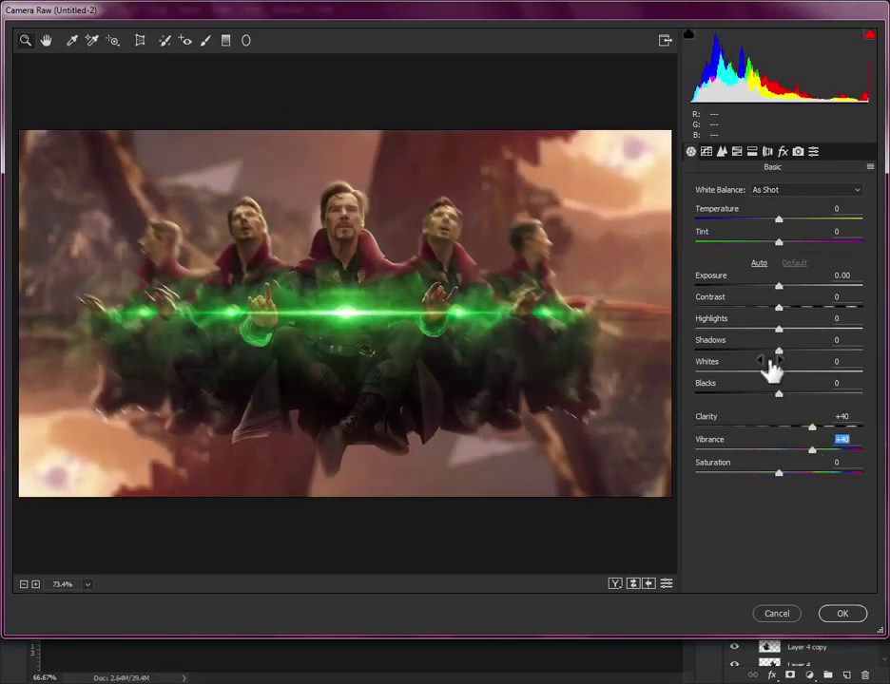
drag(734, 329, 750, 327)
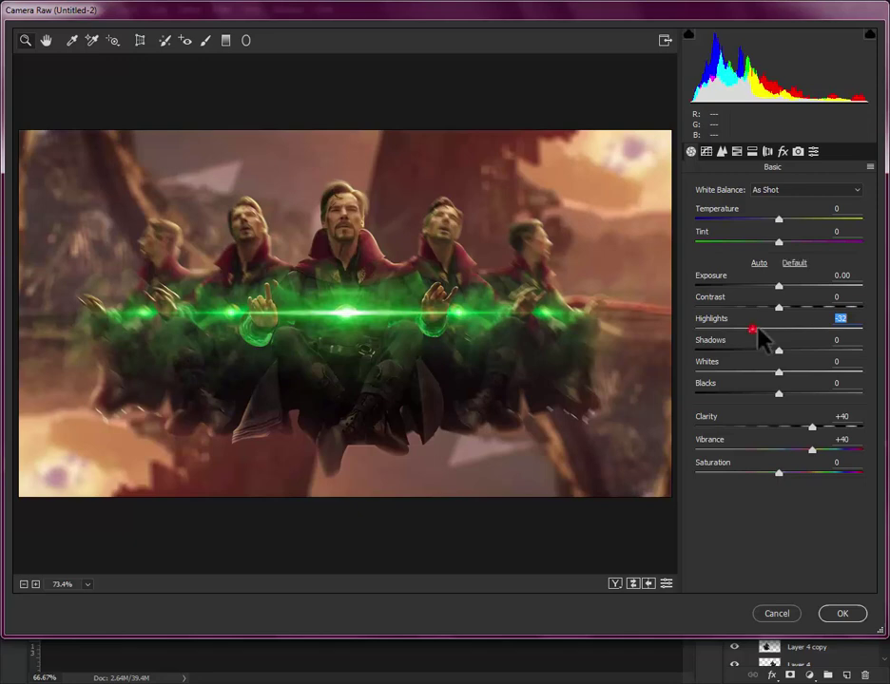
drag(751, 328, 787, 328)
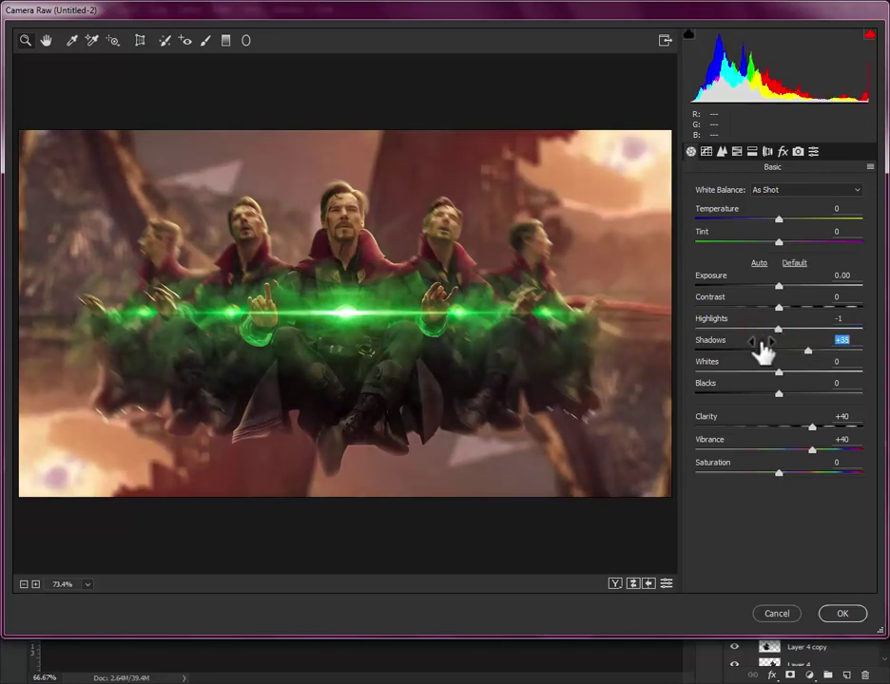
mouse_move(779, 372)
mouse_down()
mouse_move(733, 373)
mouse_move(780, 372)
mouse_move(798, 395)
mouse_up()
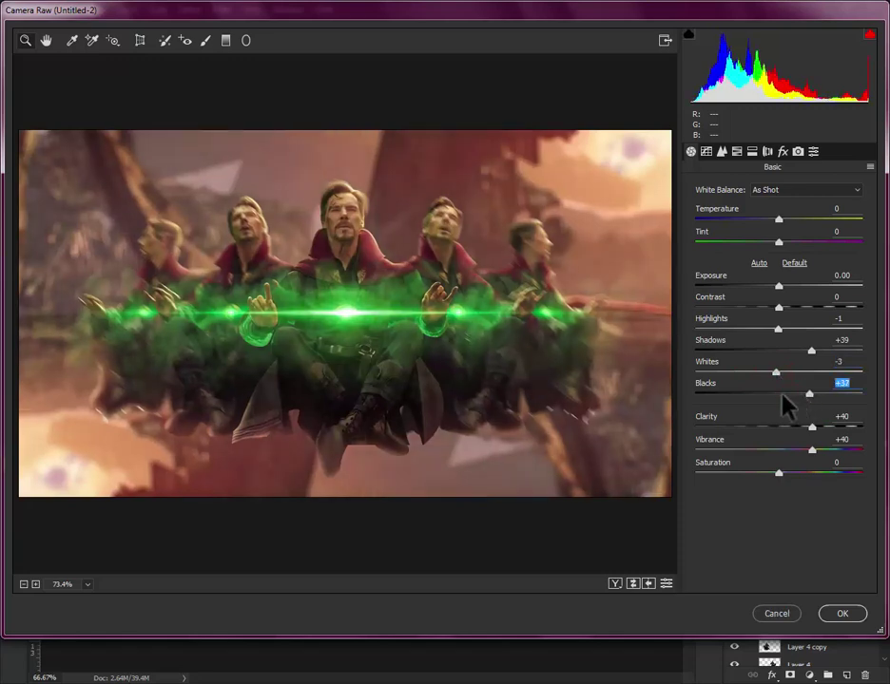
drag(800, 308, 793, 307)
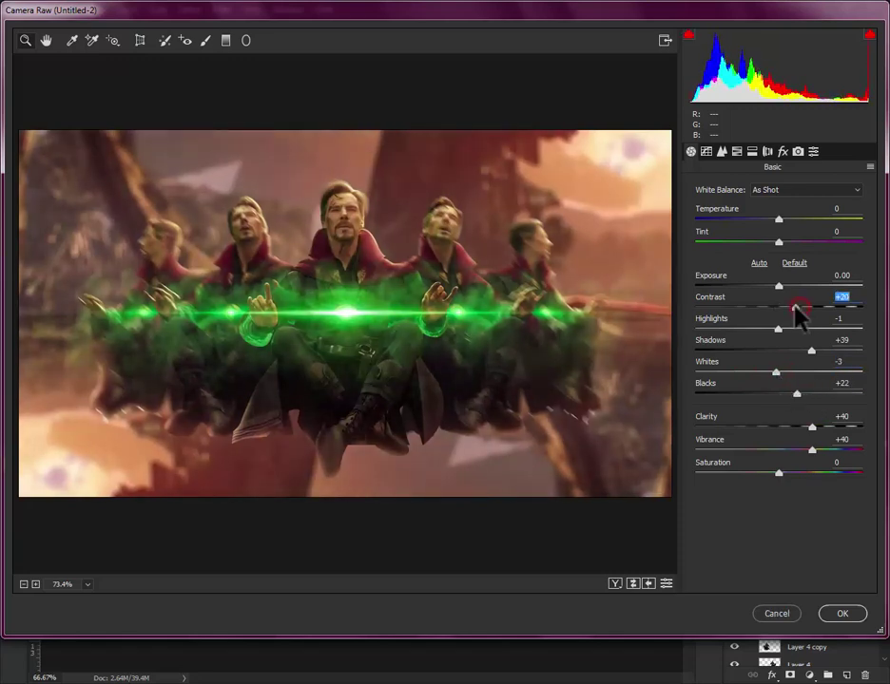
Bend the Camera Raw RGB tone curve into a gentle S that deepens shadows
click(706, 152)
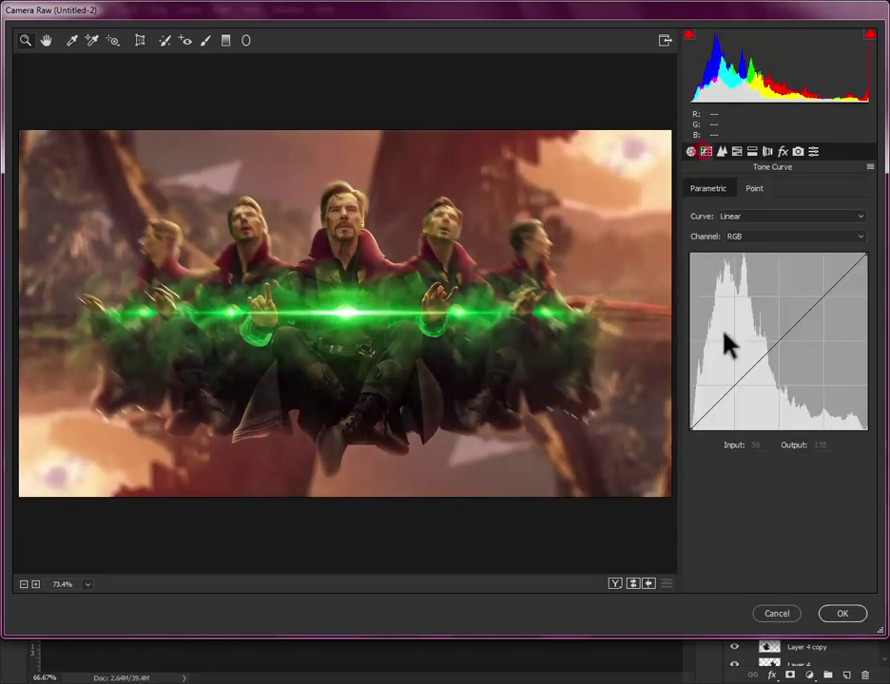
click(733, 388)
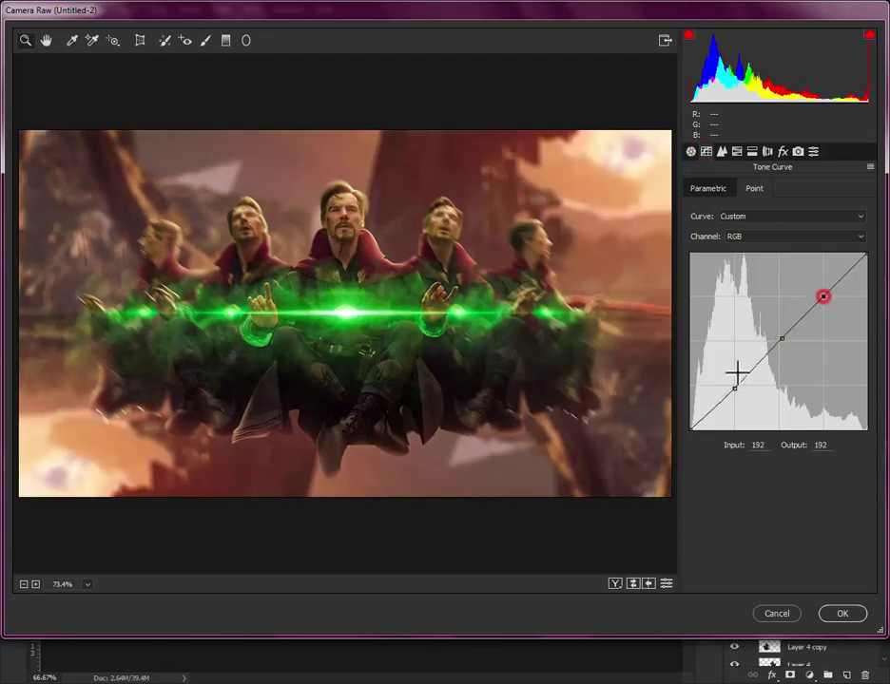
drag(681, 429, 665, 424)
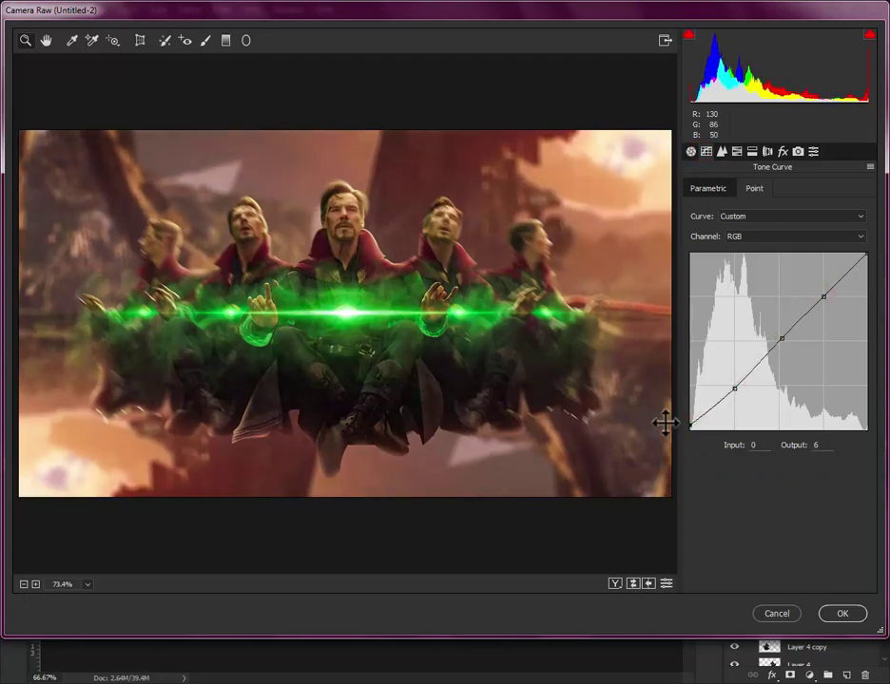
click(734, 388)
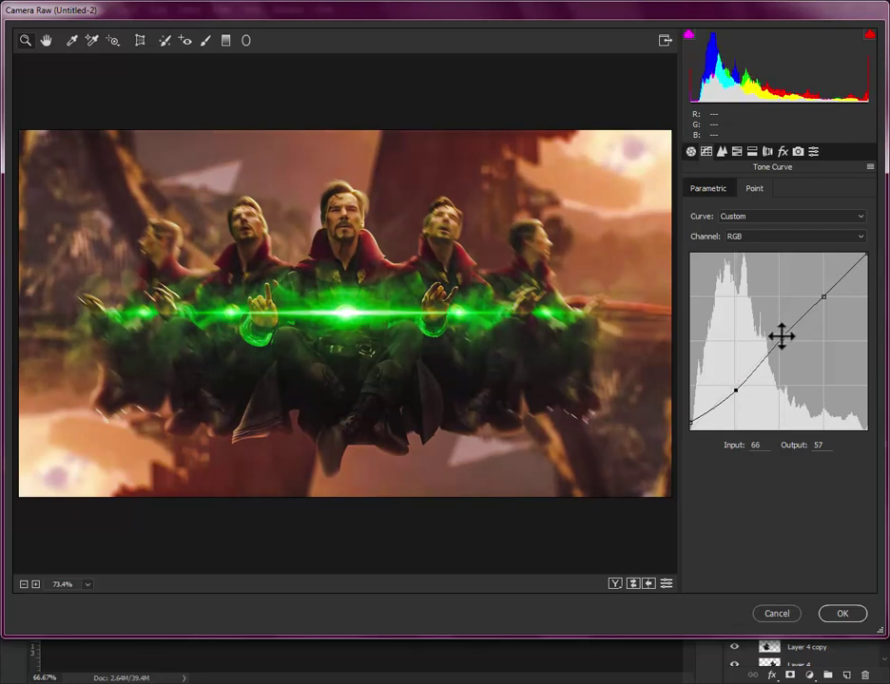
drag(781, 335, 776, 344)
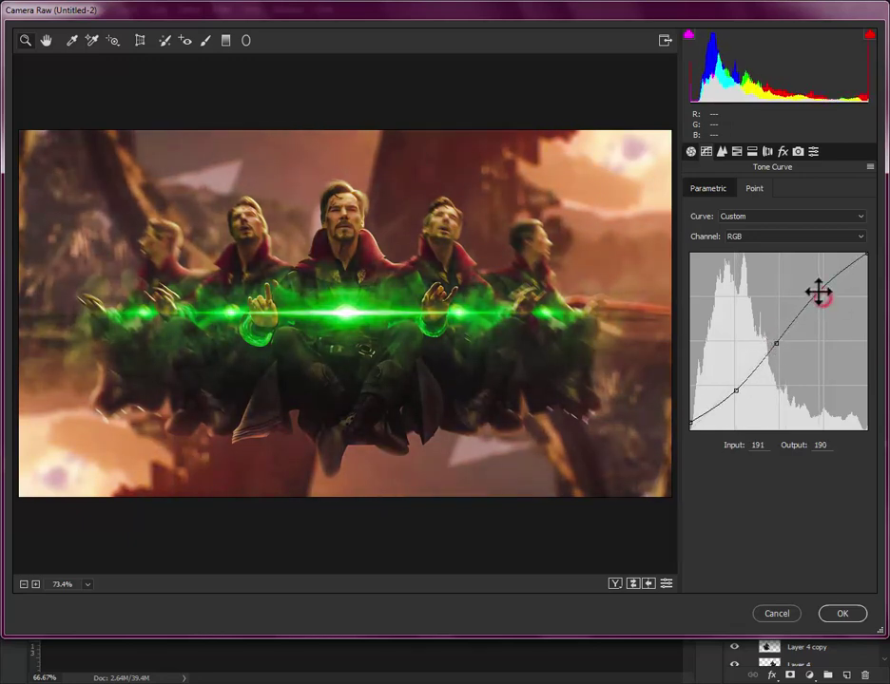
drag(819, 294, 818, 295)
click(734, 153)
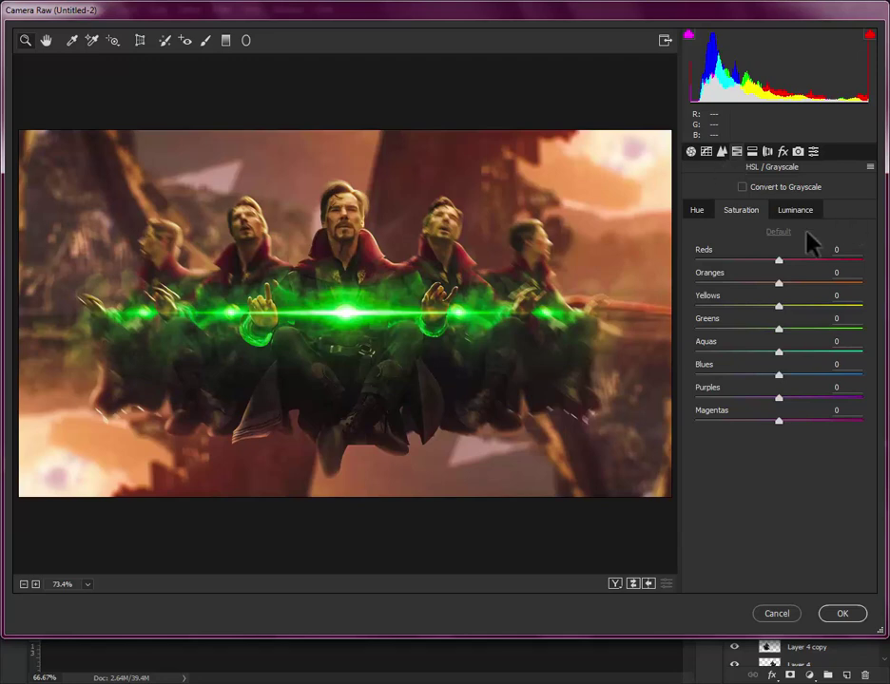
Set HSL hues to Reds -23, Oranges -11, Yellows -13, Aquas +37, Blues -28
click(697, 210)
mouse_move(780, 261)
mouse_down()
mouse_move(843, 245)
mouse_move(765, 233)
mouse_move(800, 235)
mouse_up()
mouse_move(780, 283)
mouse_down()
mouse_move(842, 274)
mouse_move(781, 283)
mouse_move(756, 326)
mouse_move(840, 326)
mouse_move(755, 337)
mouse_move(853, 323)
mouse_move(761, 339)
mouse_up()
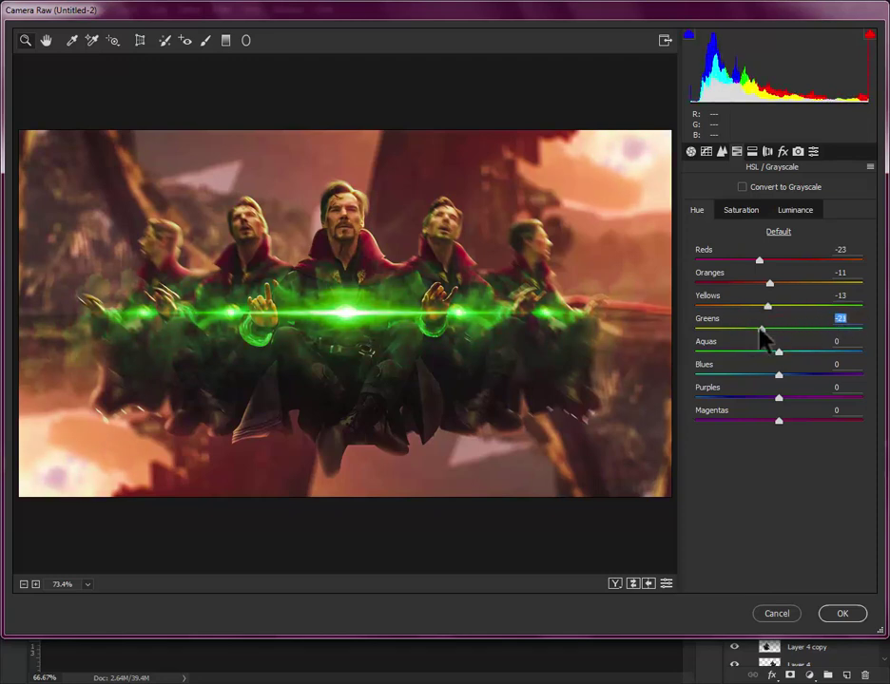
mouse_move(844, 343)
mouse_down()
mouse_move(846, 354)
mouse_move(840, 344)
mouse_move(778, 341)
mouse_up()
click(840, 323)
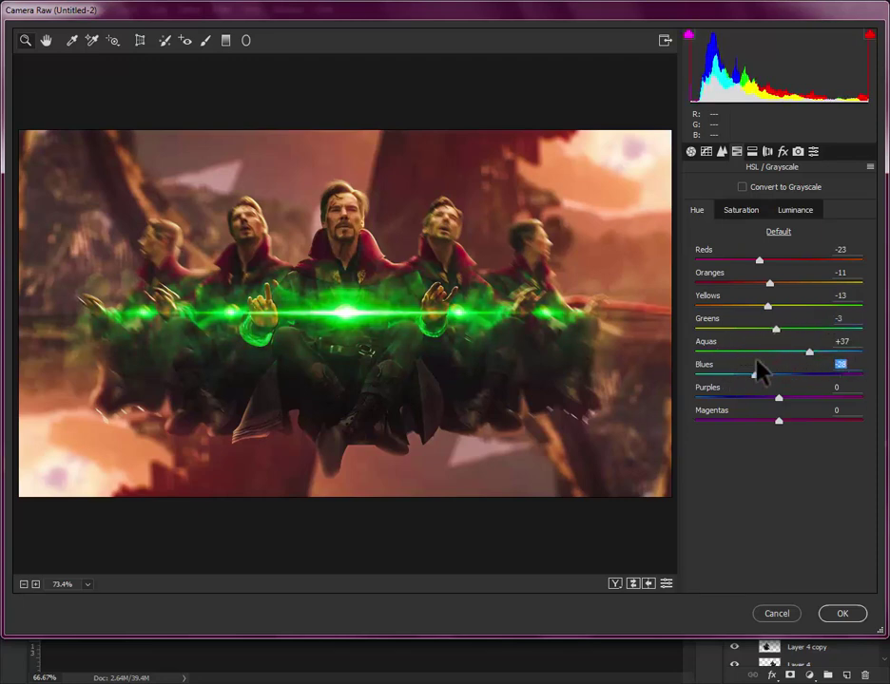
click(798, 151)
Set calibration primary hues Red +14, Green +23, Blue -28 and apply Camera Raw
drag(744, 418, 754, 415)
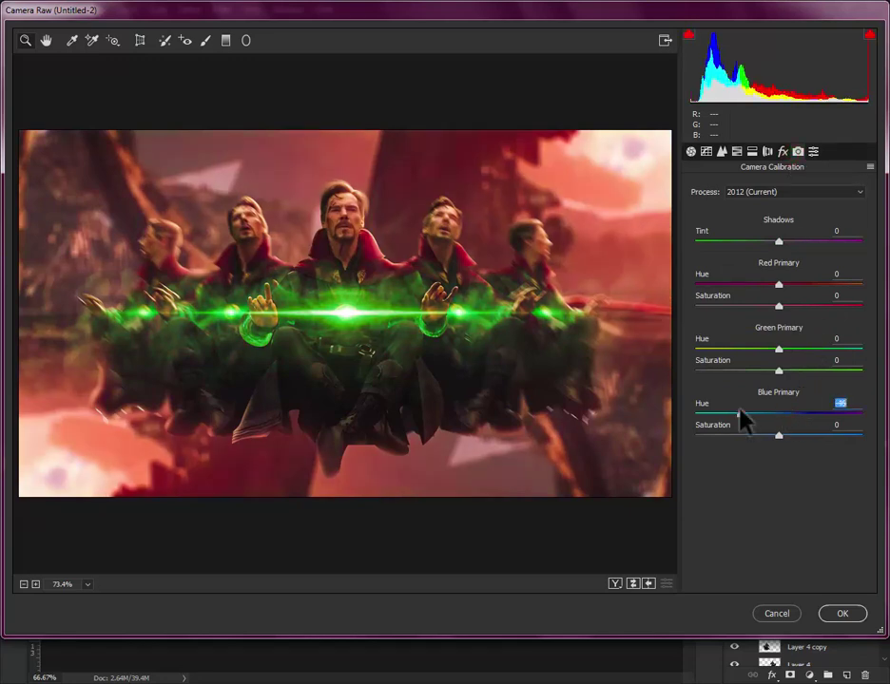
drag(750, 293, 806, 292)
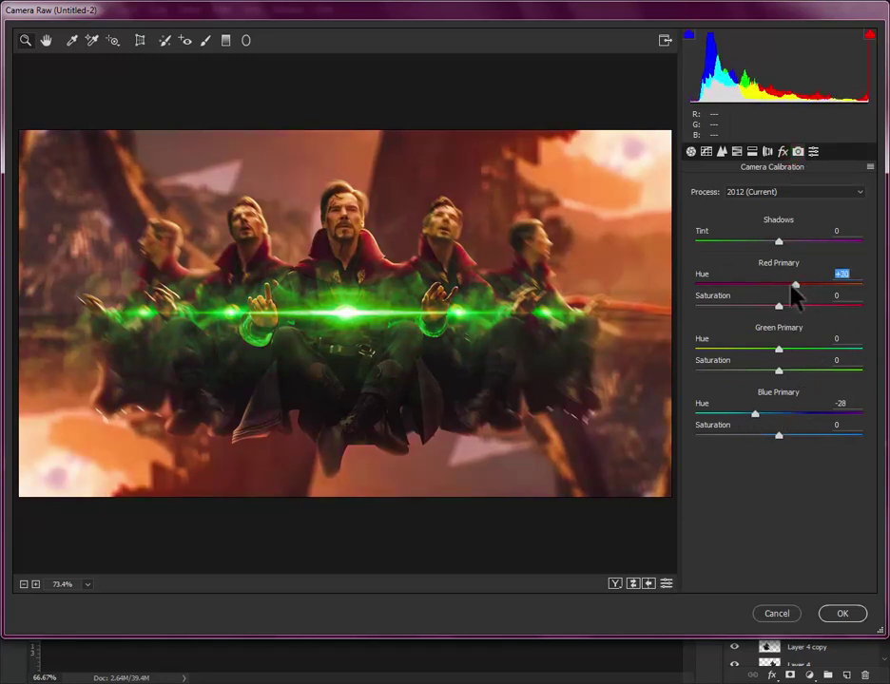
drag(813, 354, 817, 348)
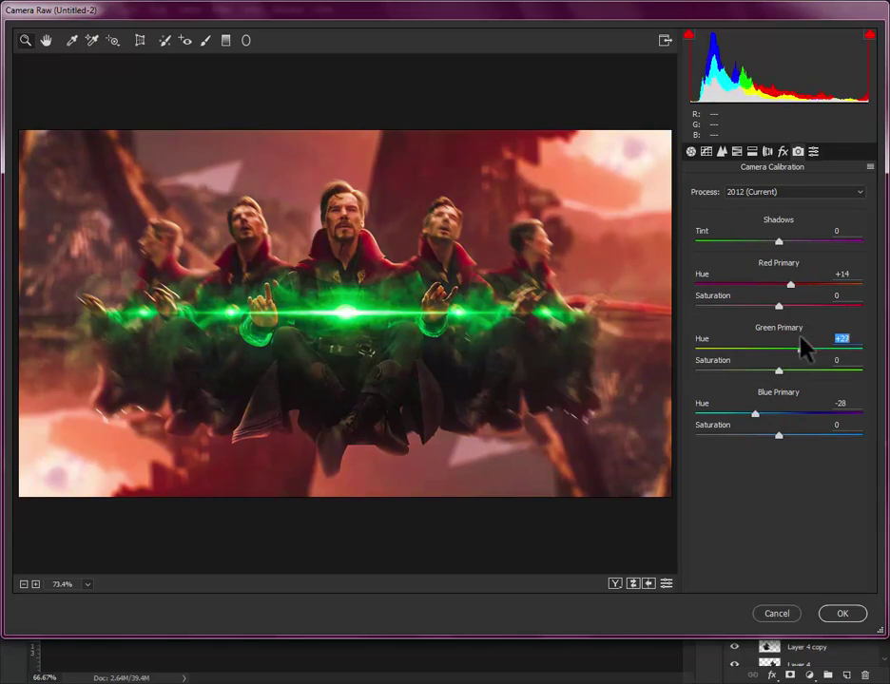
click(842, 613)
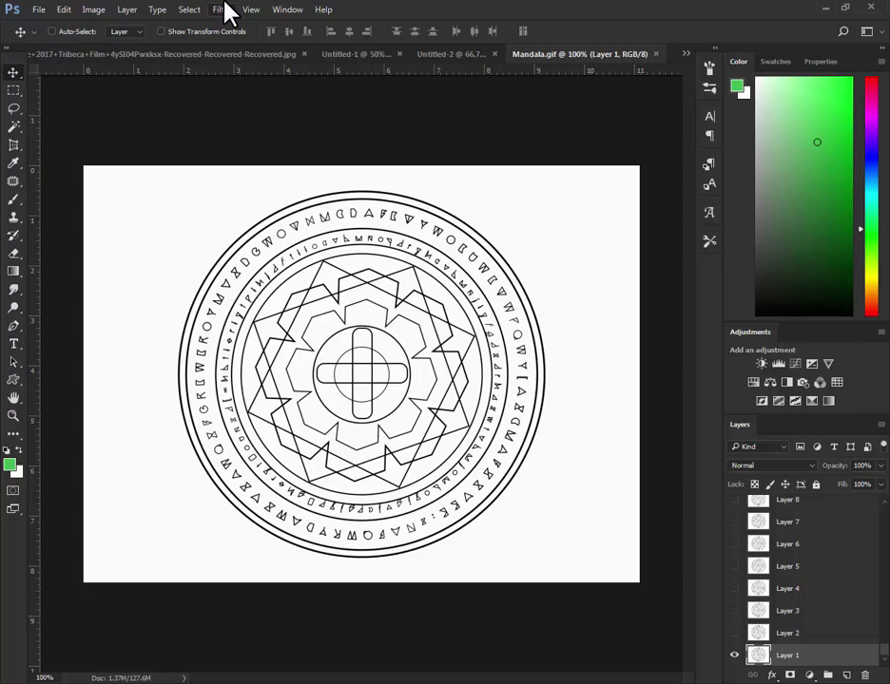
Select the mandala lines in Mandala.gif via Color Range on white, then inverse
click(189, 9)
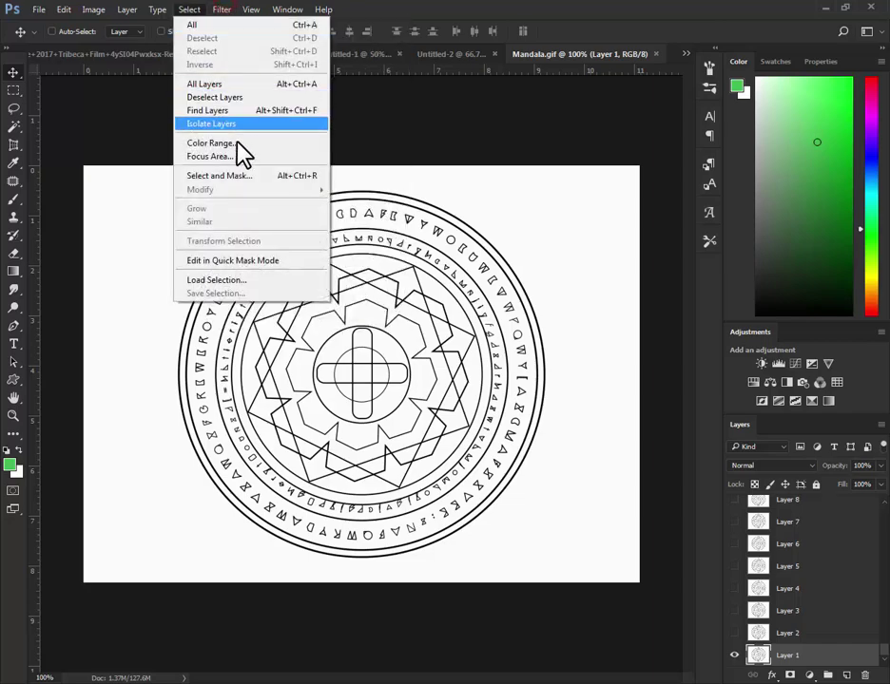
click(233, 140)
click(149, 257)
click(173, 239)
click(551, 171)
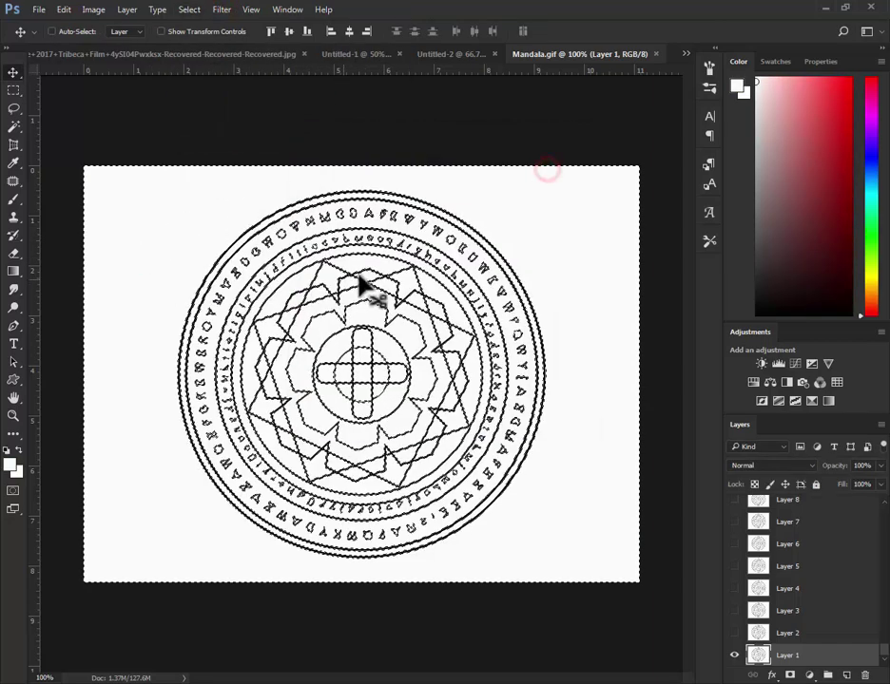
click(157, 9)
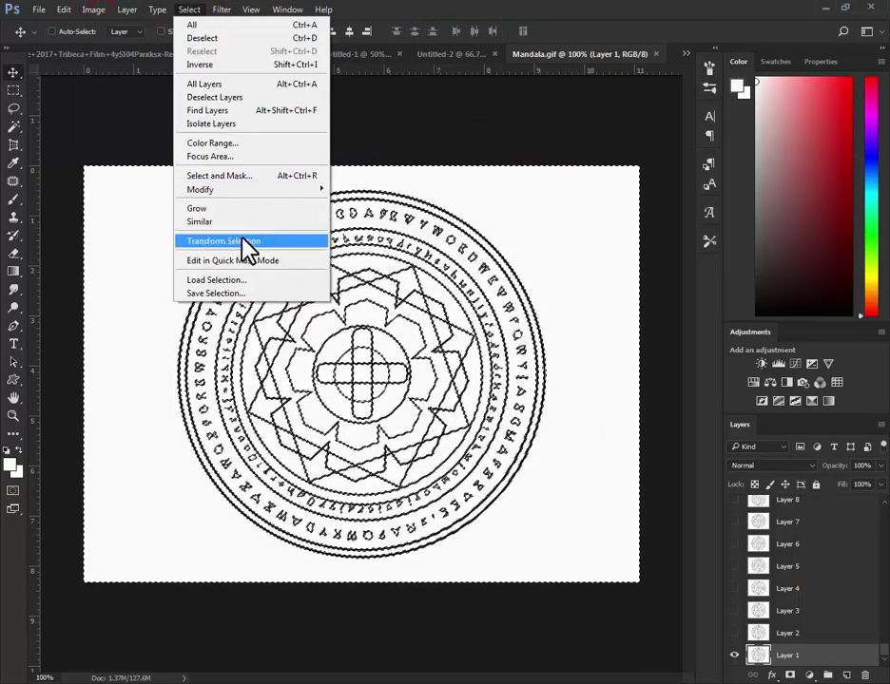
click(224, 64)
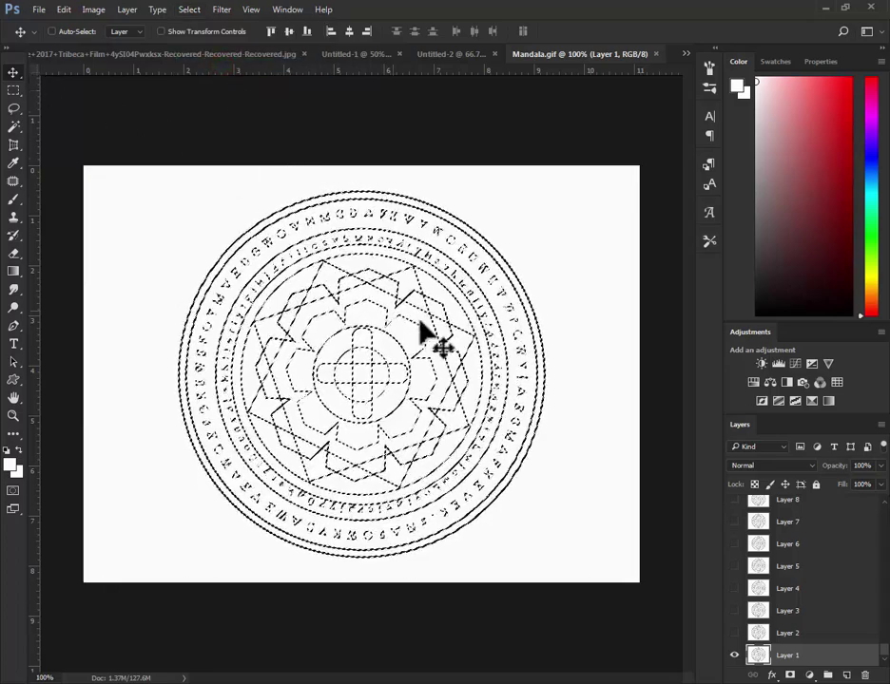
Copy the selected mandala lines onto their own layer with Layer Via Copy
right_click(420, 323)
click(15, 92)
click(13, 90)
right_click(349, 235)
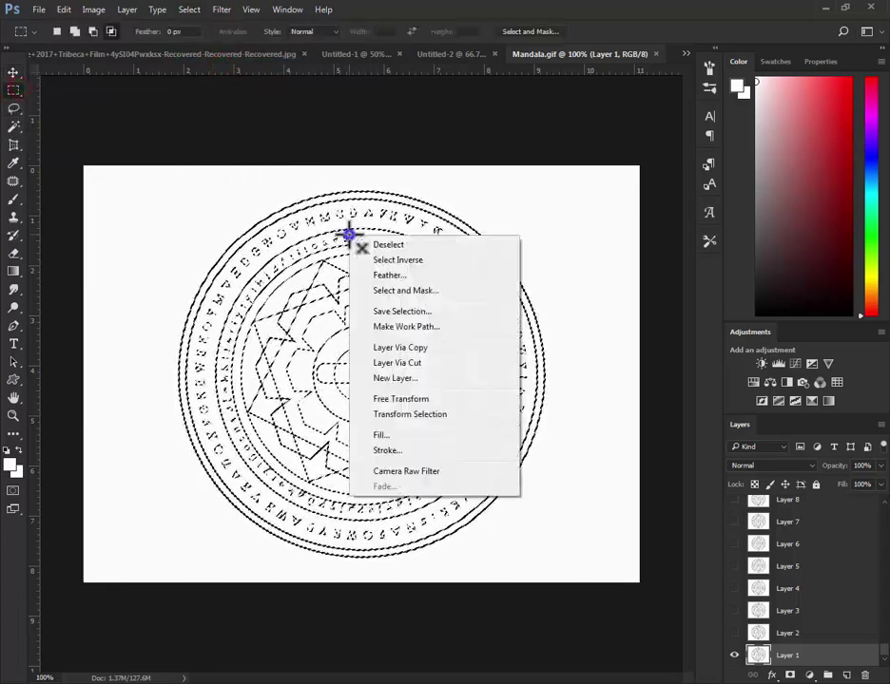
click(432, 348)
Drag the mandala layer into the Untitled-2 composite as Layer 10
key(v)
drag(485, 328, 490, 249)
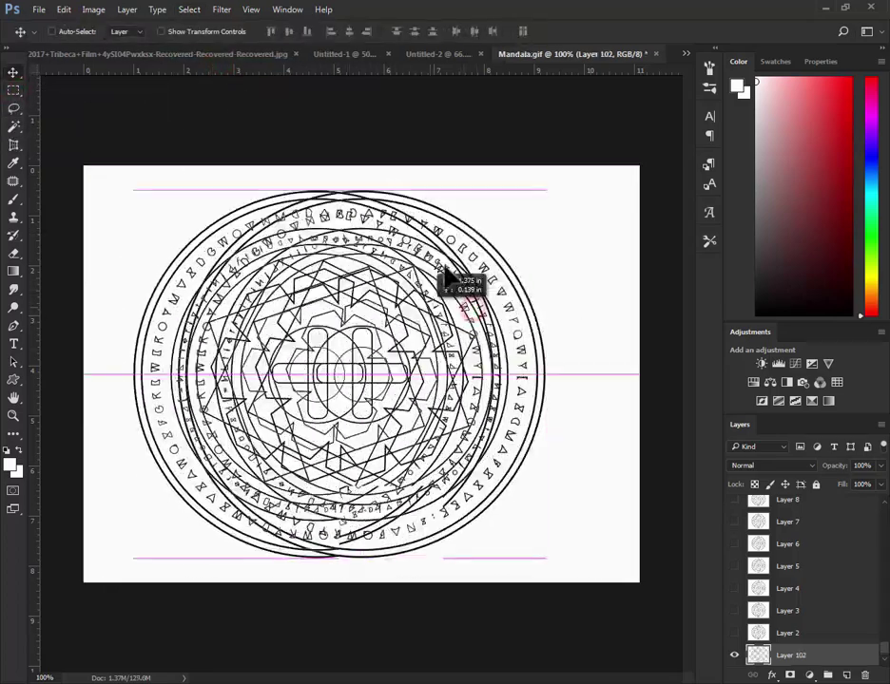
drag(570, 53, 476, 242)
mouse_move(536, 307)
mouse_down()
mouse_move(807, 259)
mouse_move(663, 292)
mouse_up()
click(663, 289)
Raise the mandala's Hue/Saturation Lightness to +100 so its lines turn white
key(z)
click(403, 357)
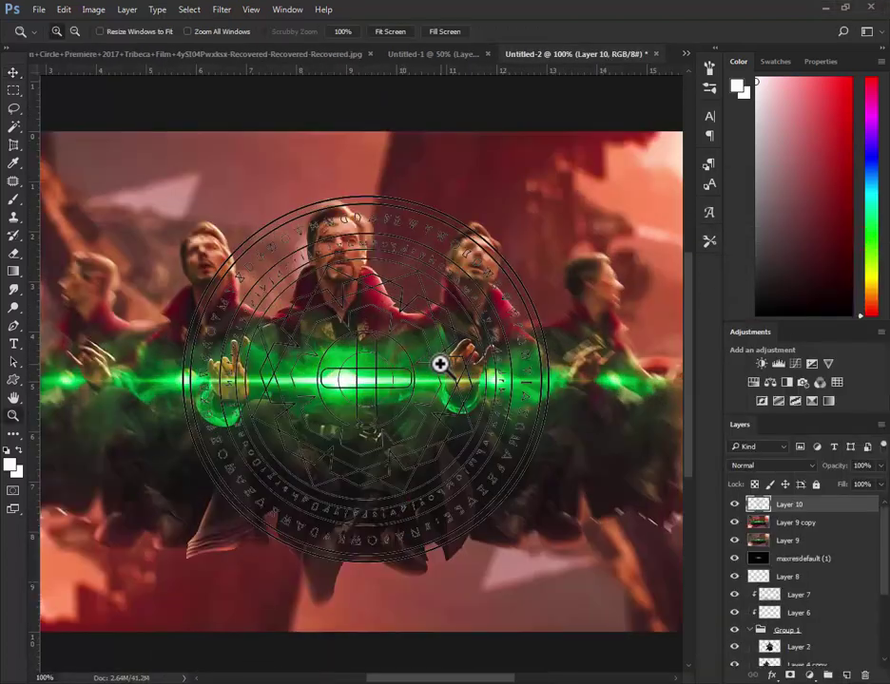
key(ctrl+u)
click(93, 9)
mouse_move(115, 44)
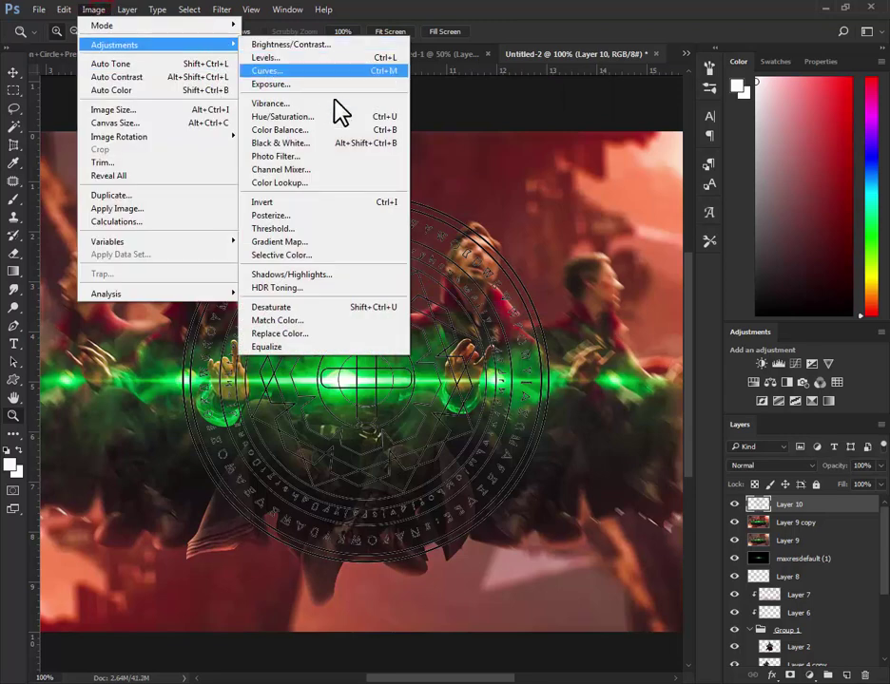
click(329, 121)
drag(445, 250, 552, 235)
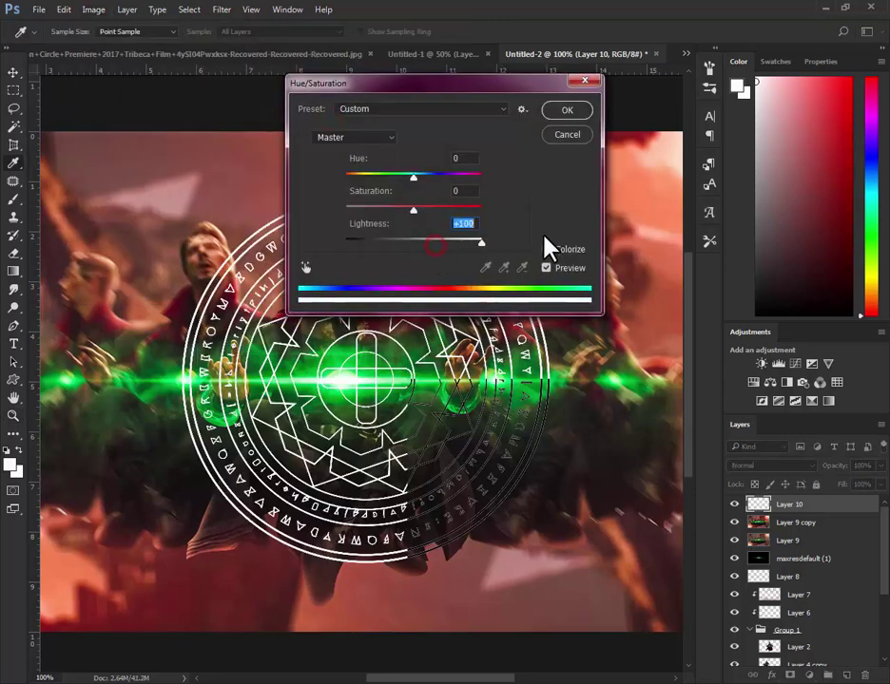
click(582, 117)
Add a pale green Color Overlay layer style to the mandala, sampled from the canvas
key(v)
double_click(834, 511)
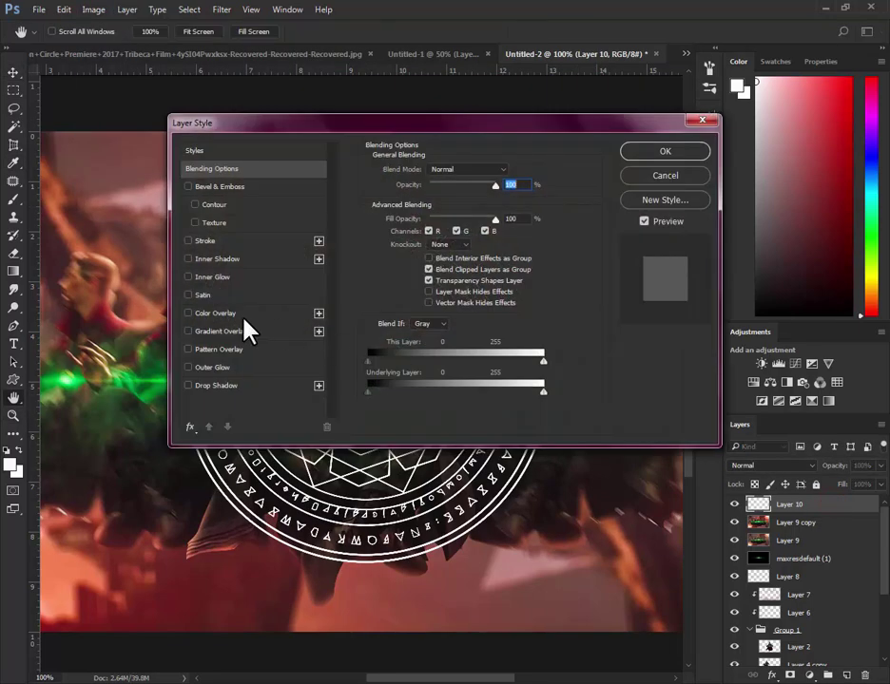
click(215, 313)
click(513, 171)
click(67, 377)
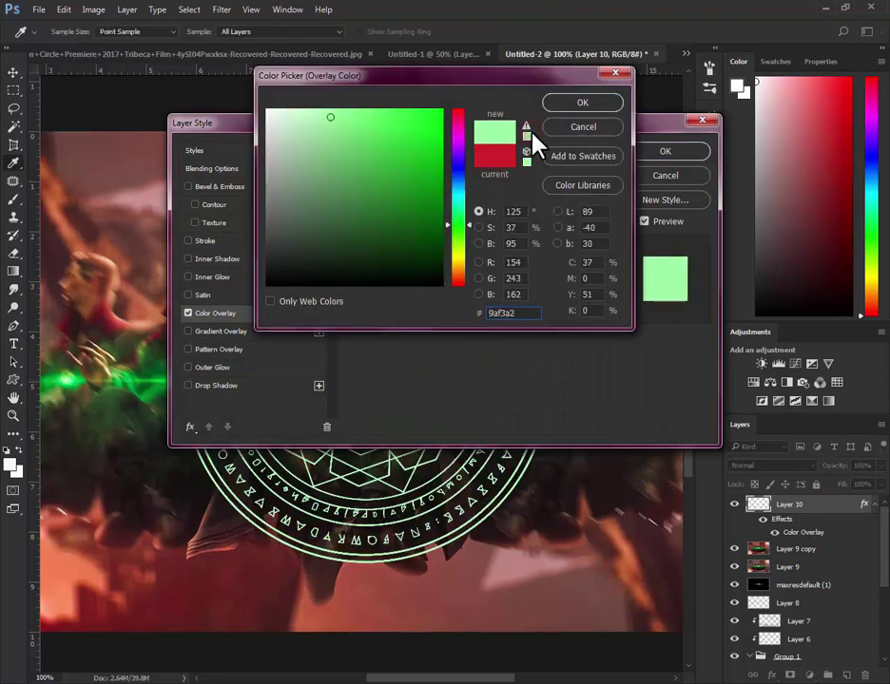
click(527, 135)
click(326, 130)
click(592, 102)
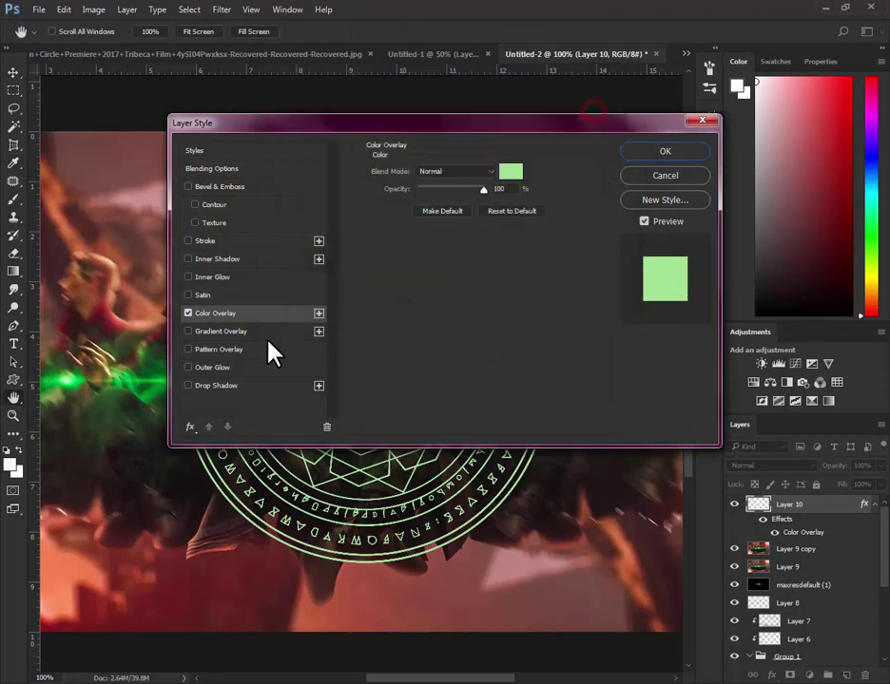
Add a bright green Outer Glow in Linear Dodge (Add), spread 4, opacity 51%
click(245, 366)
click(400, 219)
click(149, 367)
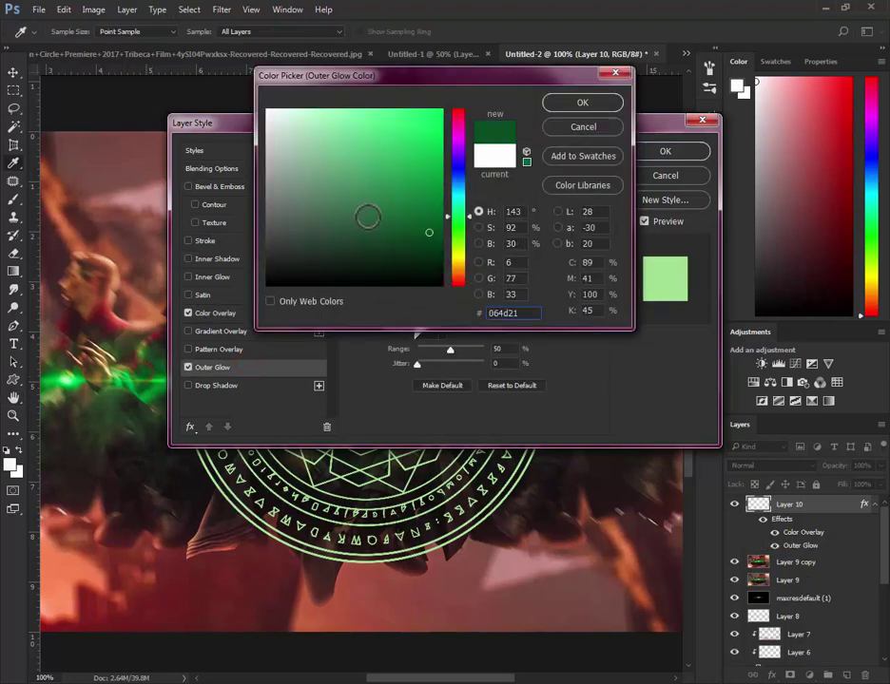
drag(368, 212, 395, 130)
click(581, 103)
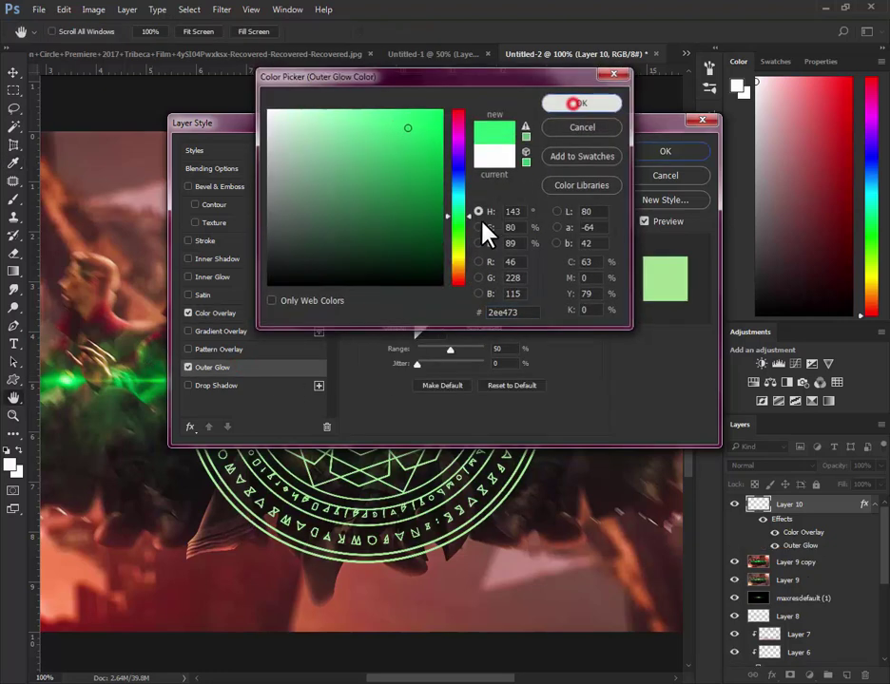
click(439, 287)
click(454, 169)
click(456, 280)
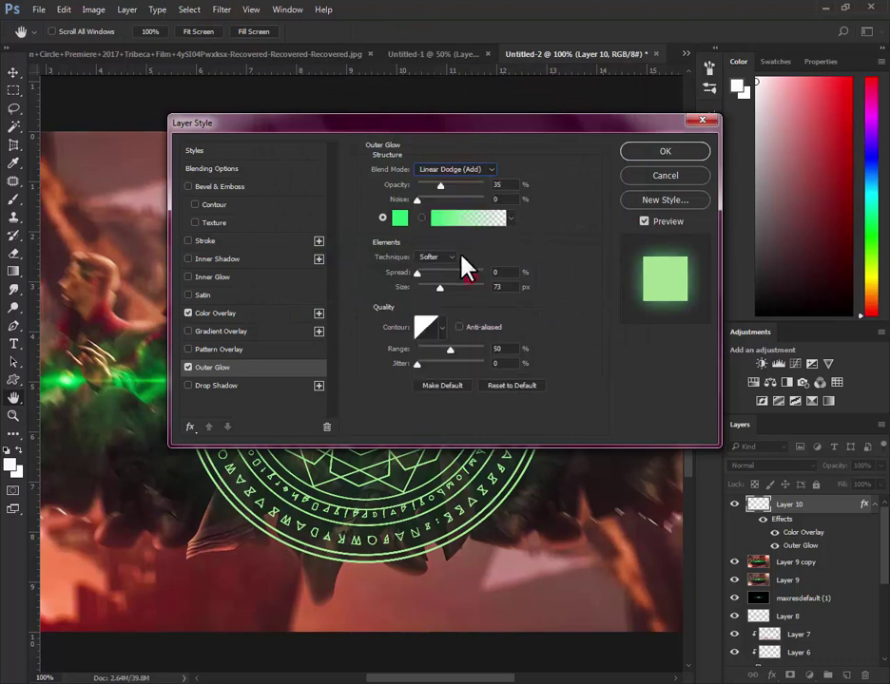
mouse_move(416, 272)
mouse_down()
mouse_move(430, 273)
mouse_move(420, 275)
mouse_up()
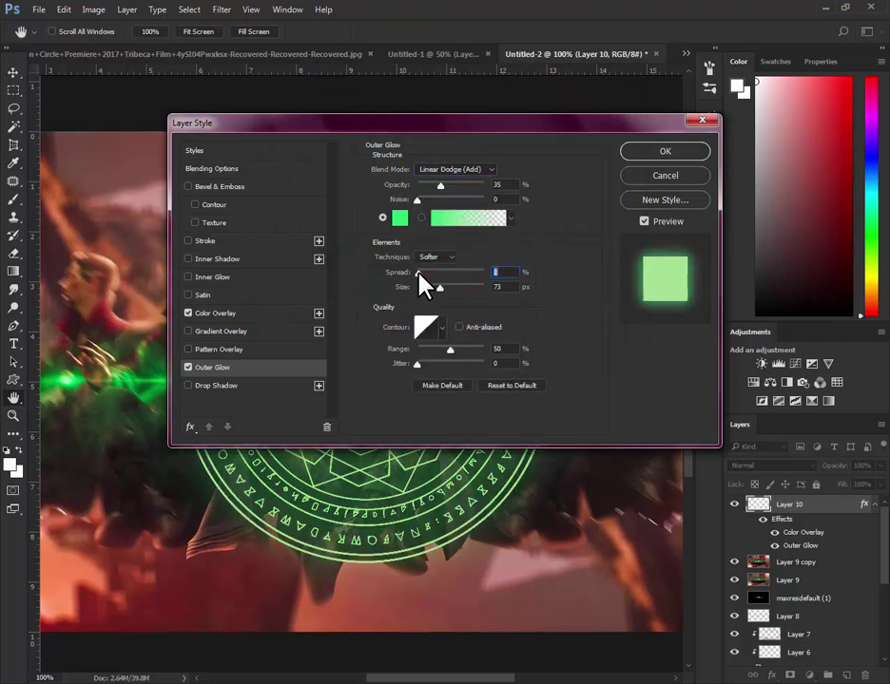
click(458, 185)
drag(458, 185, 450, 185)
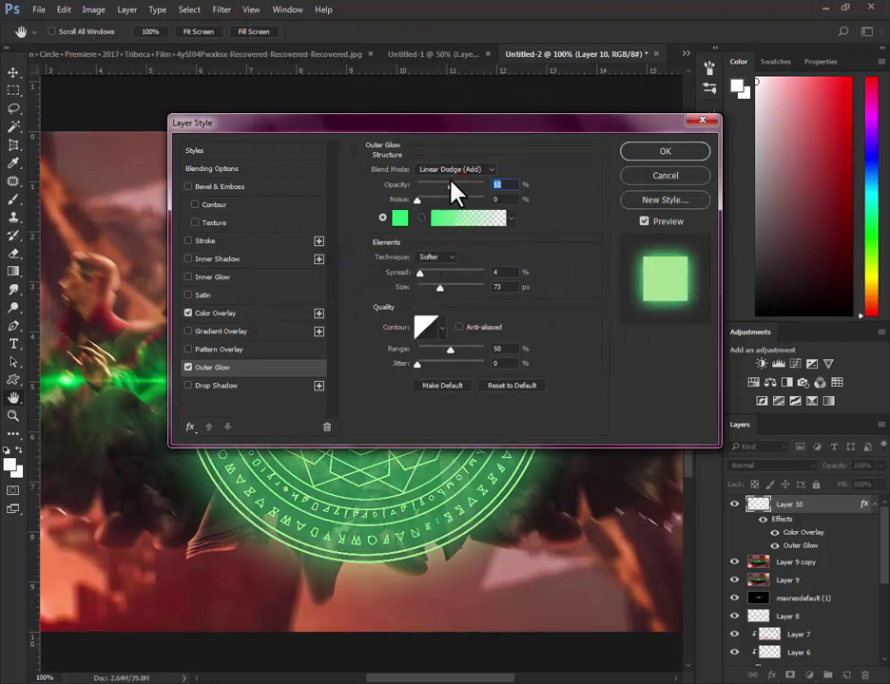
Compare outer glow blend modes, then apply the overlay and glow styles
click(454, 170)
click(459, 282)
key(Down)
key(Down)
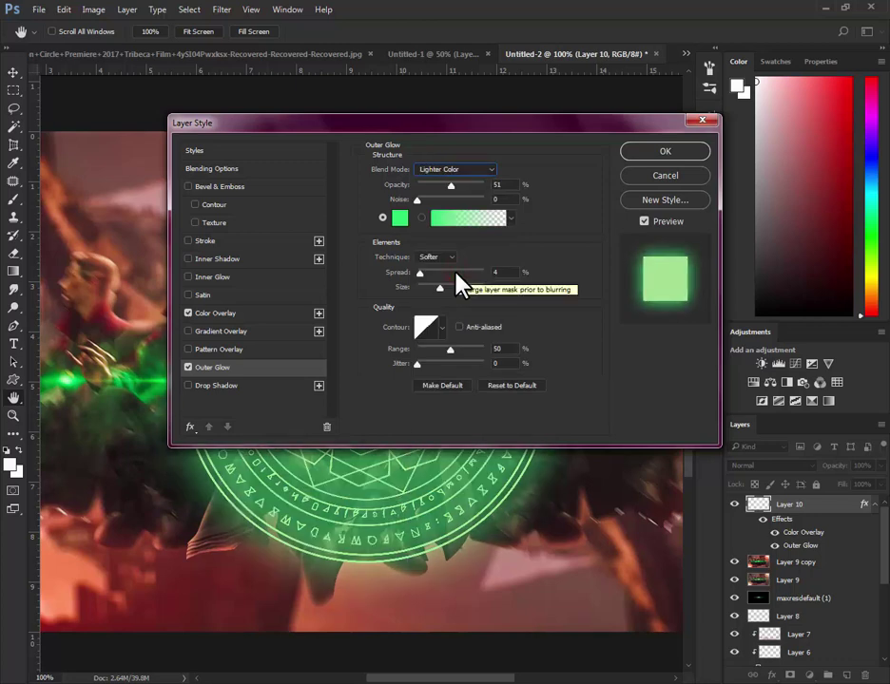
key(Down)
key(Down)
key(Down)
key(Up)
click(698, 151)
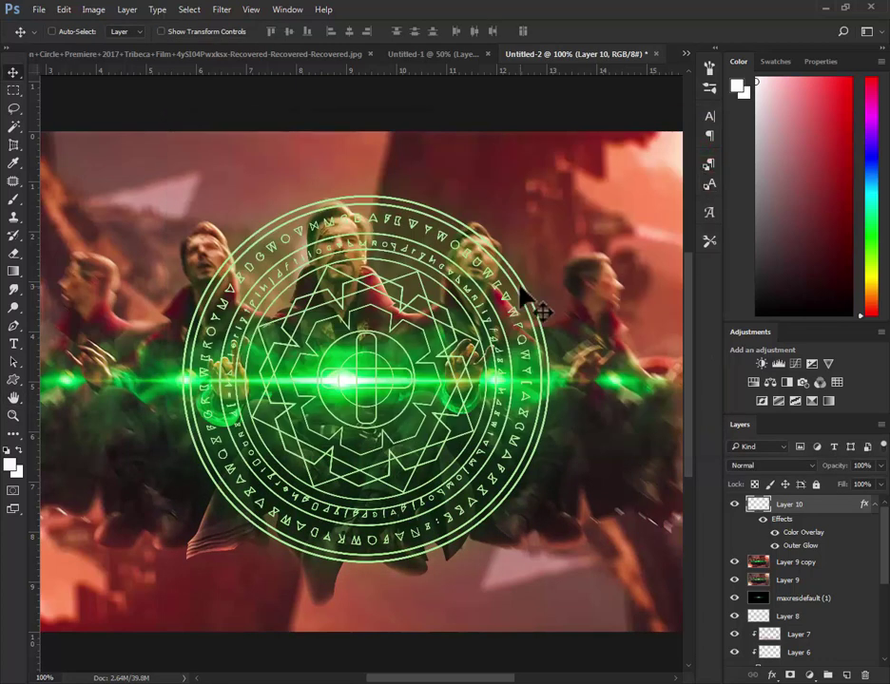
Duplicate the glowing mandala and set the copy's glow to Linear Dodge (Add) with lower opacity
key(ctrl+j)
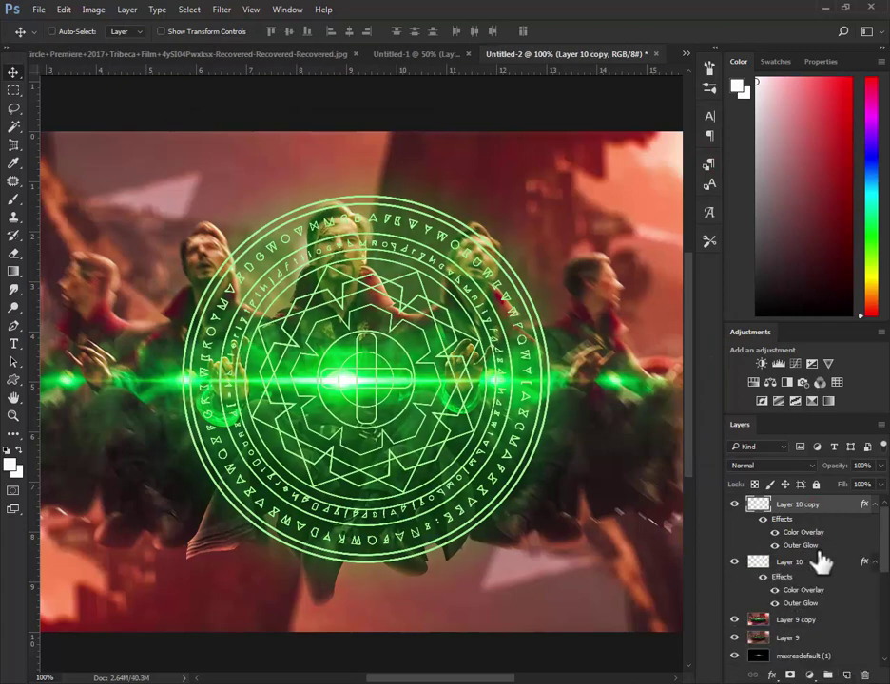
double_click(813, 544)
click(467, 222)
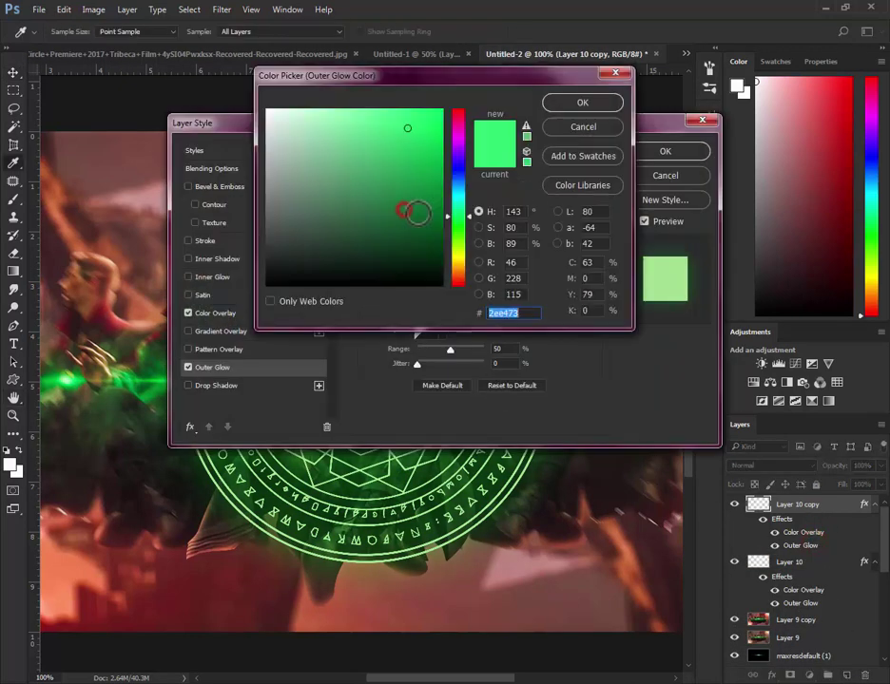
click(582, 102)
click(457, 169)
click(482, 285)
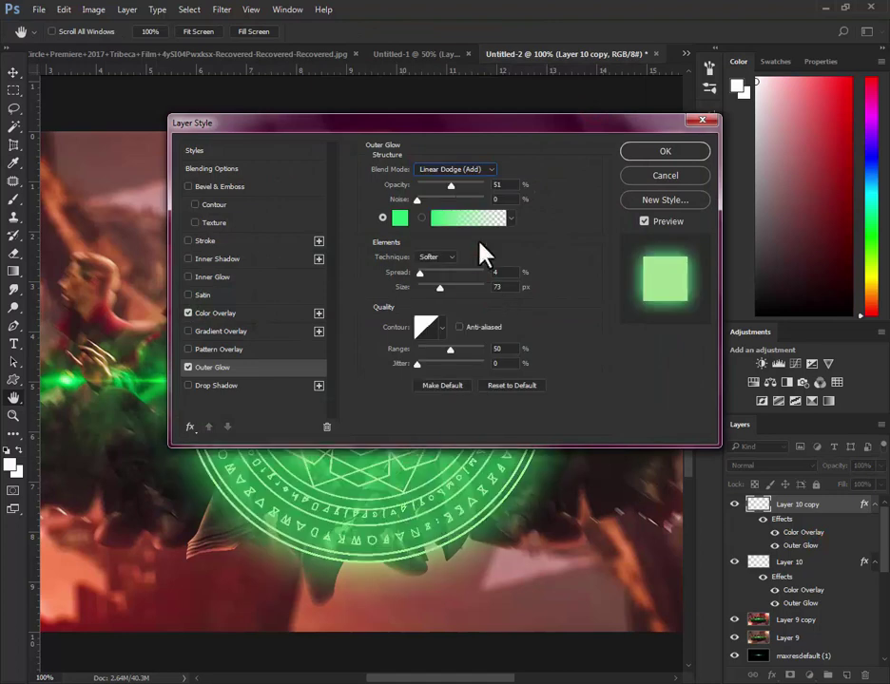
drag(455, 185, 435, 186)
click(662, 152)
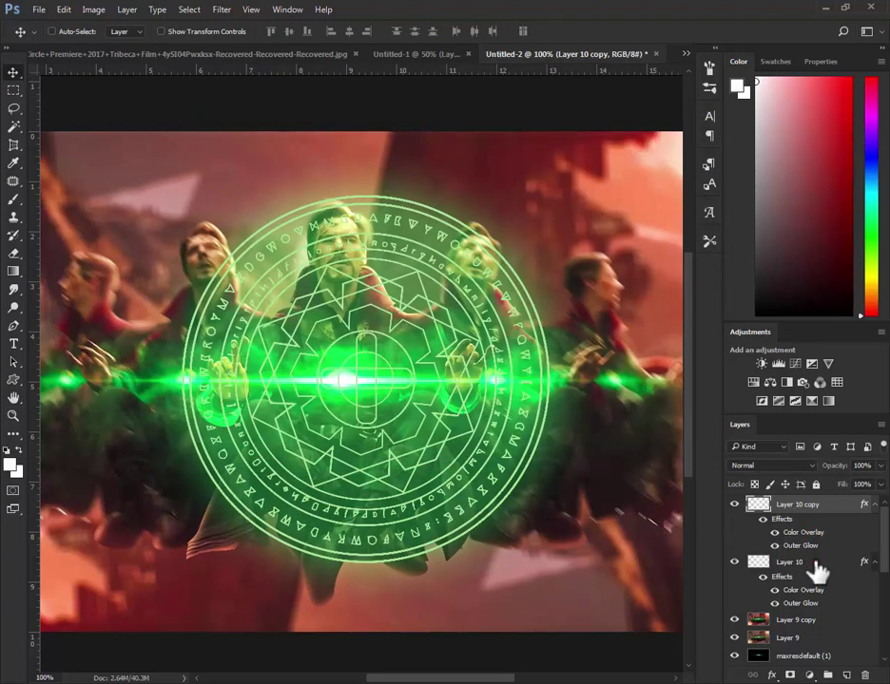
Group both mandala layers into Group 2 and shrink it to 43.77%
key(ctrl+g)
key(ctrl+t)
mouse_move(537, 560)
mouse_down()
mouse_move(395, 494)
mouse_move(380, 433)
mouse_move(470, 449)
mouse_up()
Rotate, nudge and skew the mandala group to sit over the raised right hand
key(Return)
key(z)
click(475, 442)
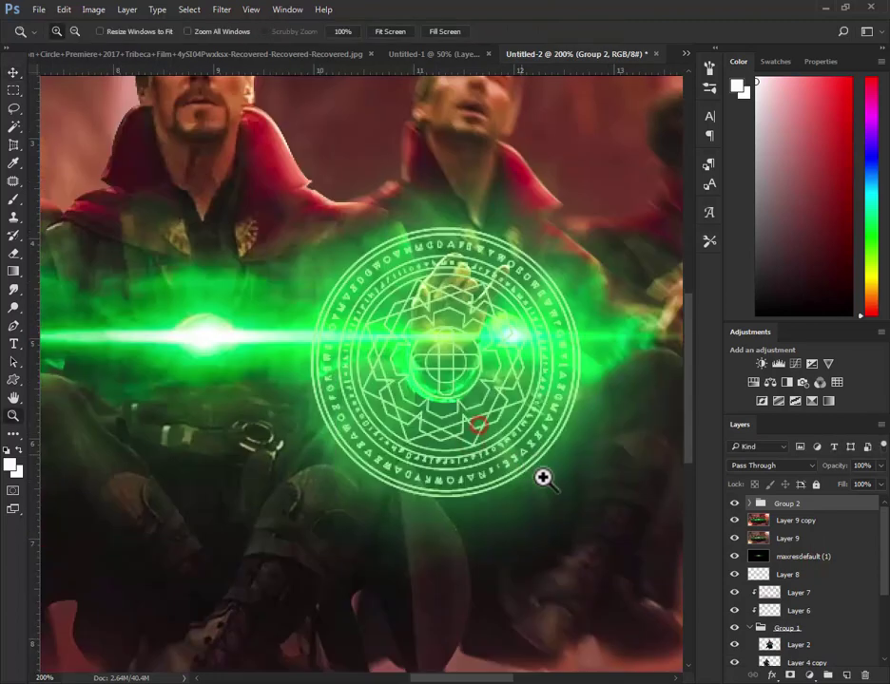
key(ctrl+t)
mouse_move(570, 489)
mouse_down()
mouse_move(542, 470)
mouse_move(561, 484)
mouse_up()
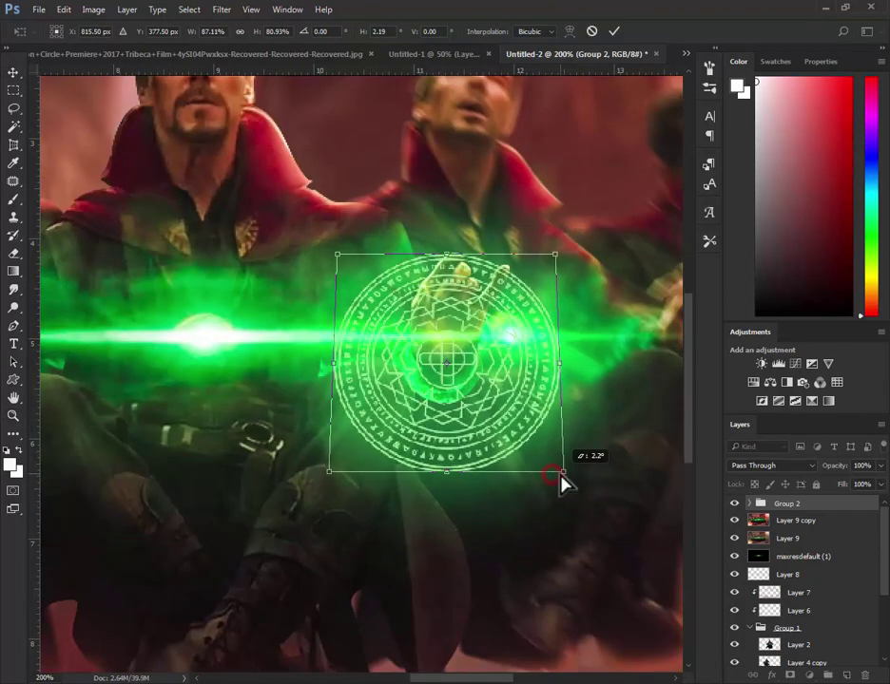
drag(325, 484, 326, 495)
drag(503, 452, 496, 447)
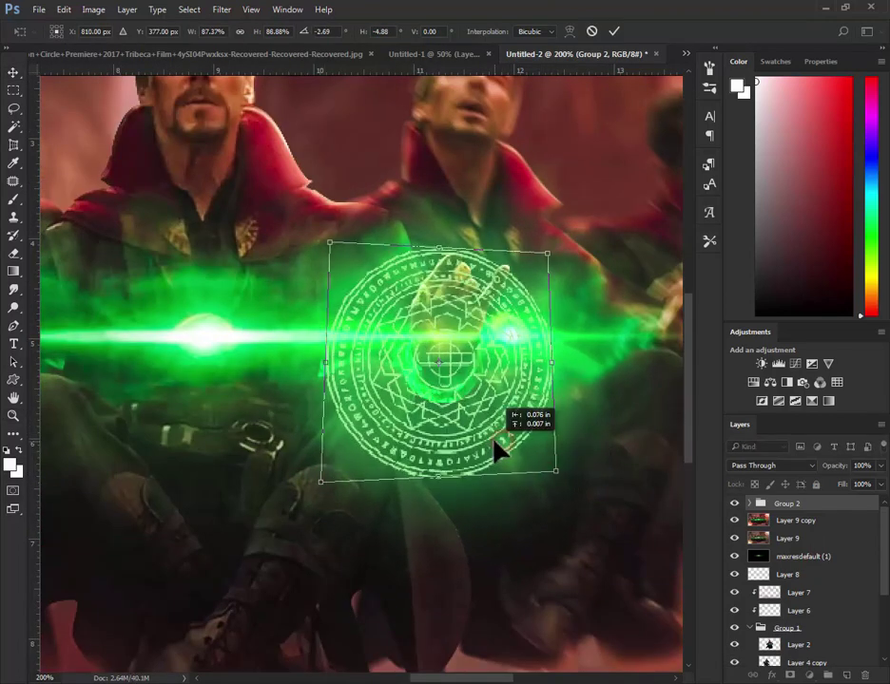
drag(561, 479, 556, 468)
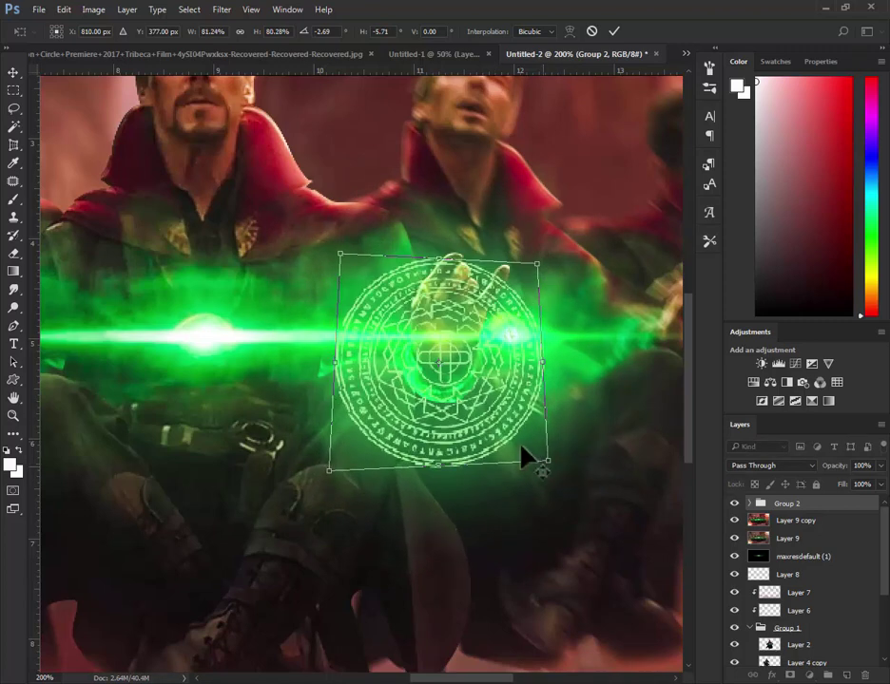
key(Return)
key(z)
drag(490, 419, 586, 536)
Hide Group 2 and trace a Pen path around the raised hand and wrist
key(v)
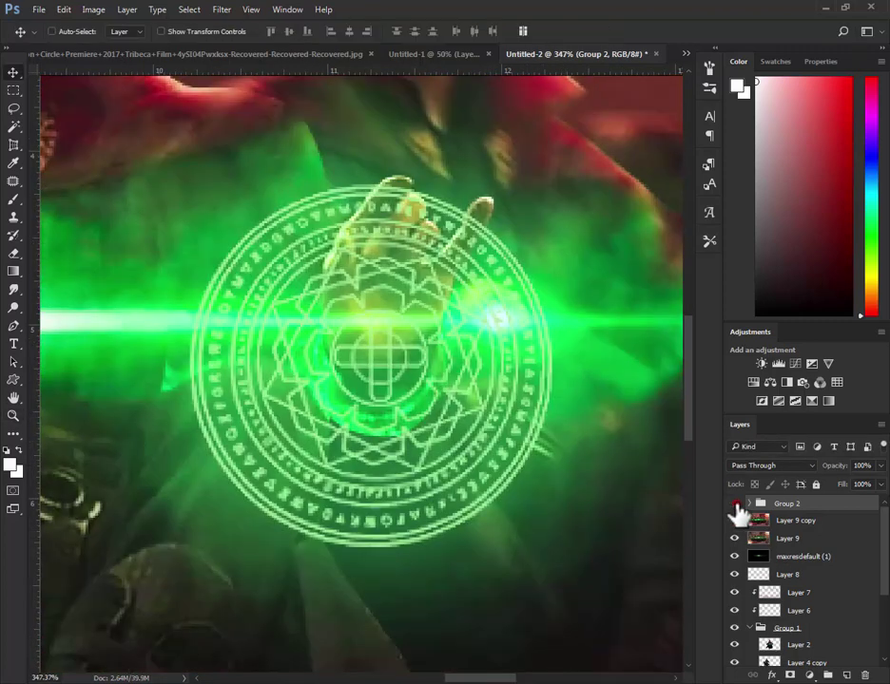
click(734, 503)
key(p)
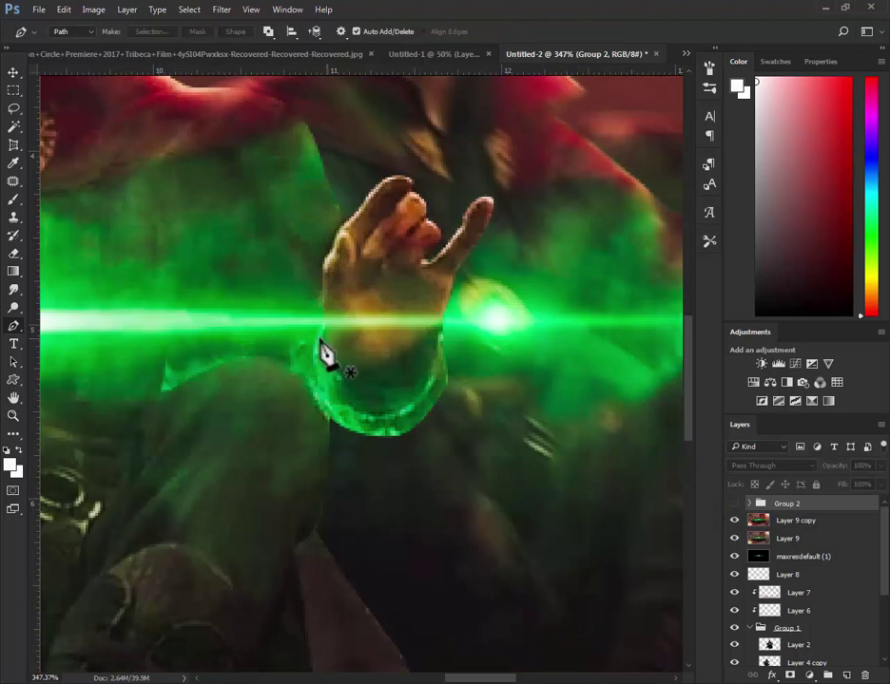
click(298, 346)
click(314, 332)
click(338, 232)
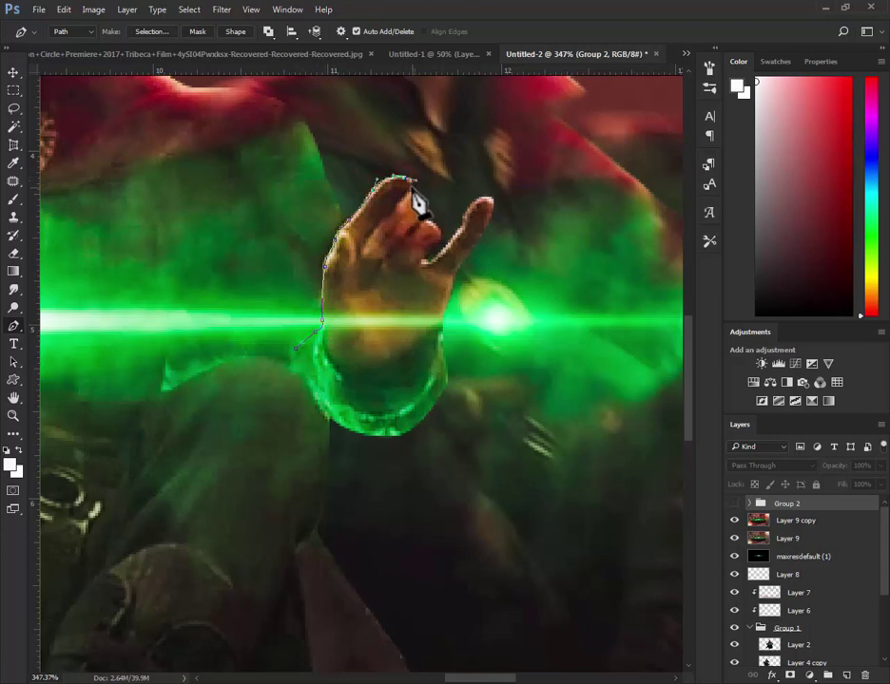
drag(422, 220, 439, 243)
ctrl+click(430, 256)
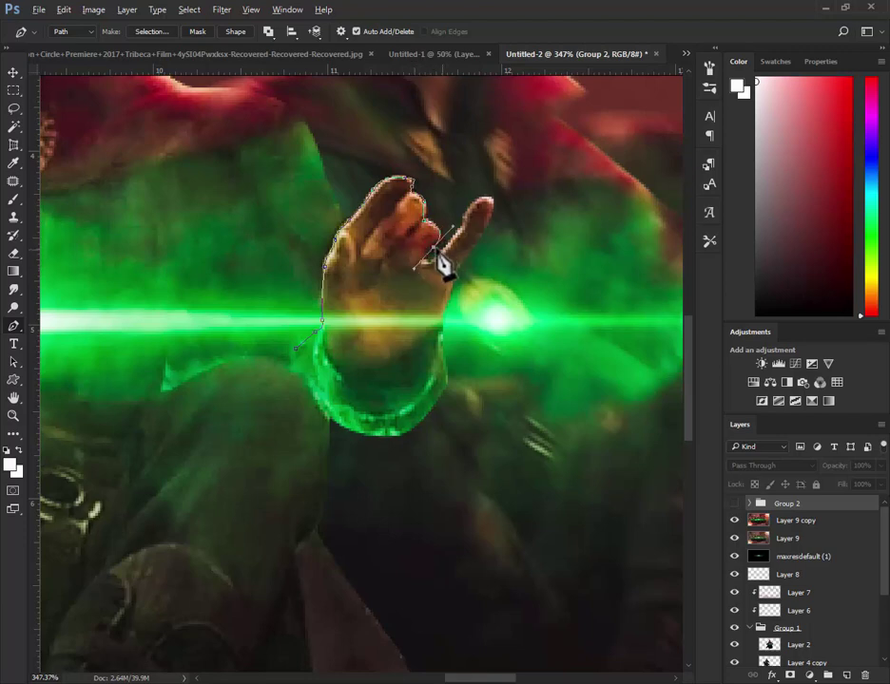
click(462, 226)
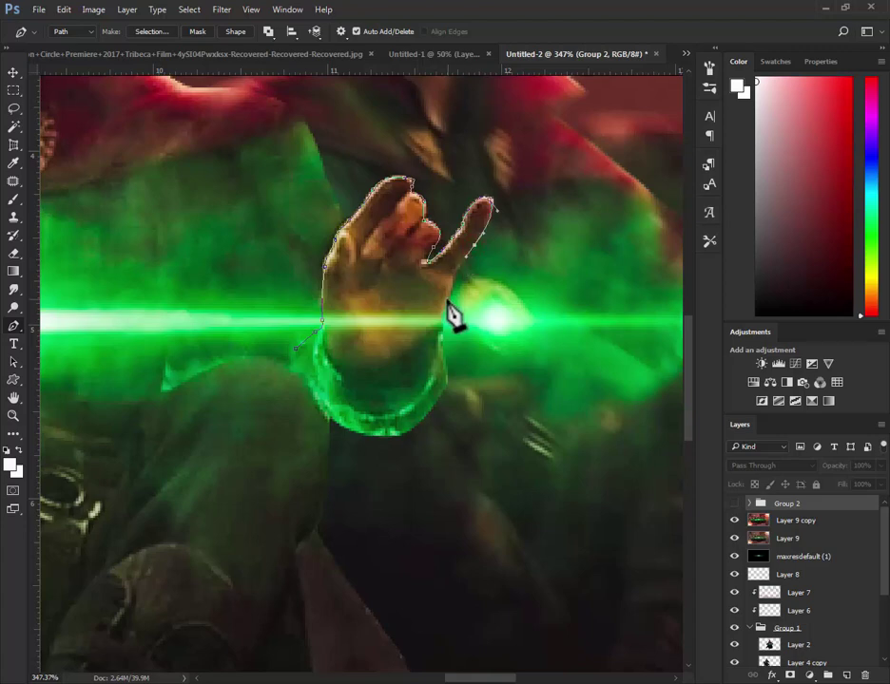
click(425, 415)
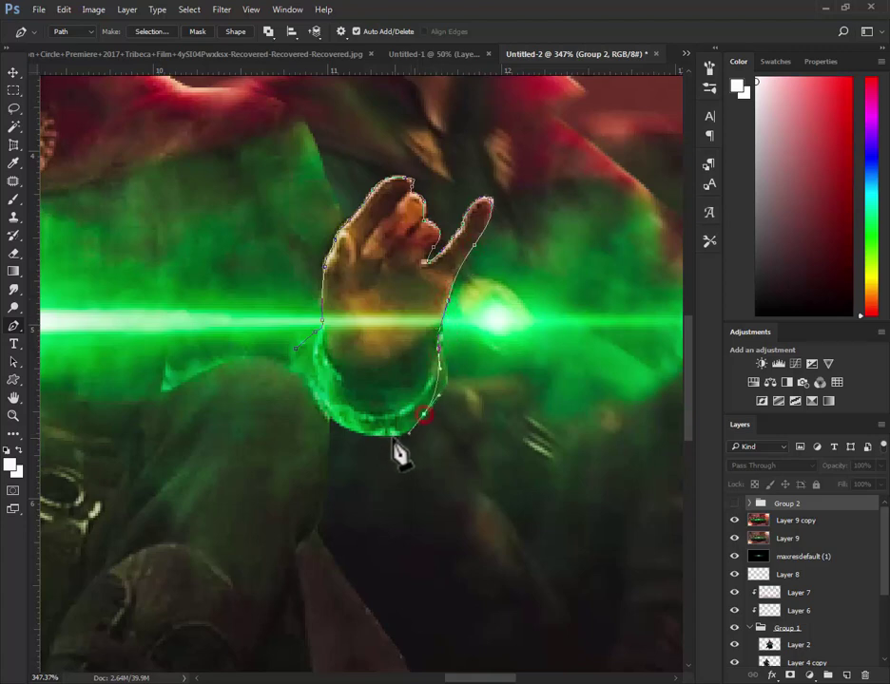
alt+click(335, 423)
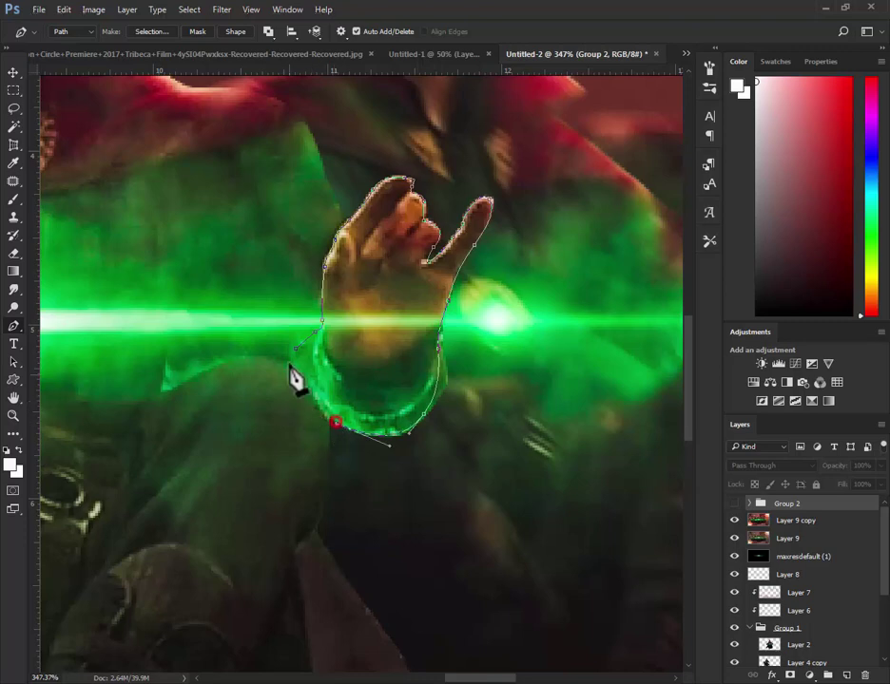
Show Group 2, convert the path to a selection, and add an inverted layer mask
click(733, 502)
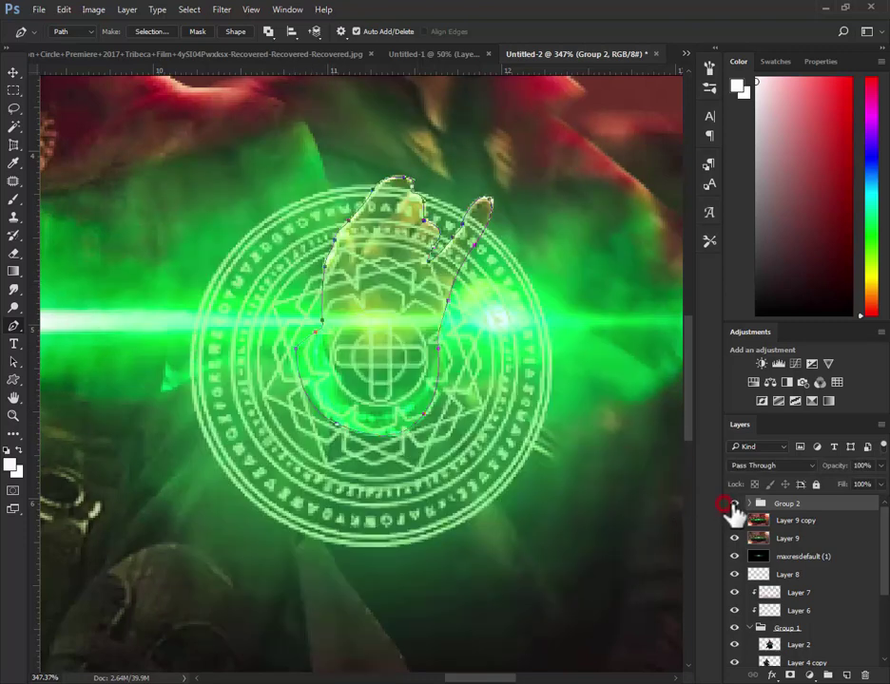
right_click(583, 302)
click(639, 368)
key(Return)
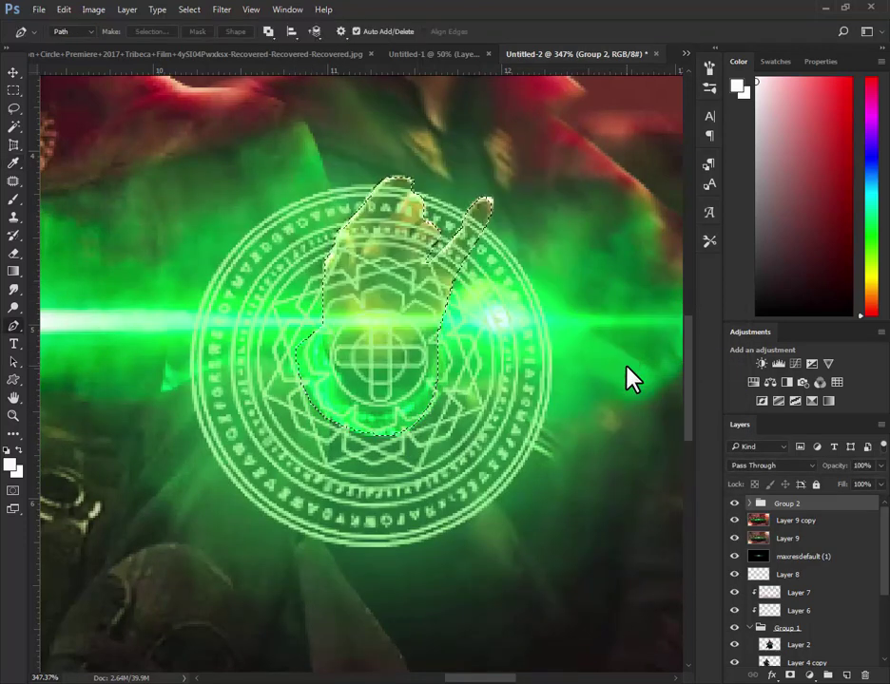
click(789, 674)
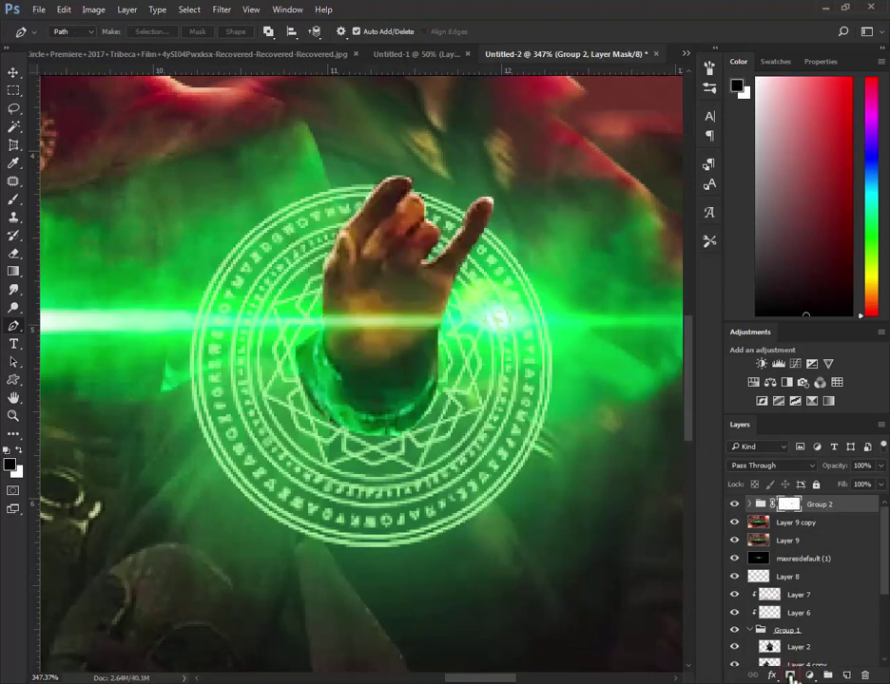
key(ctrl+i)
Invert Group 2's mask with Image > Adjustments > Invert so the hand sits in front
click(750, 504)
key(v)
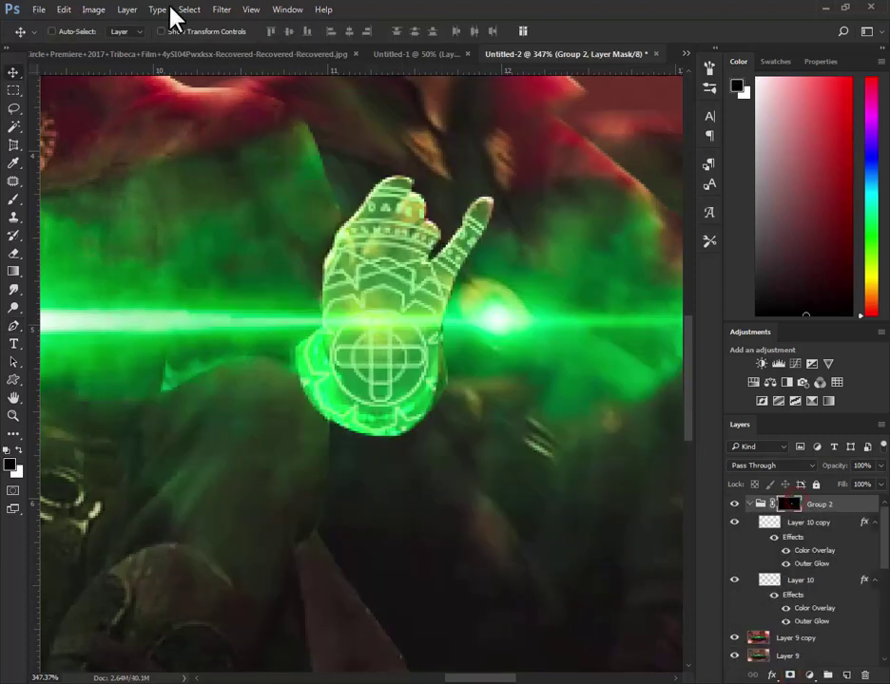
click(88, 10)
mouse_move(114, 44)
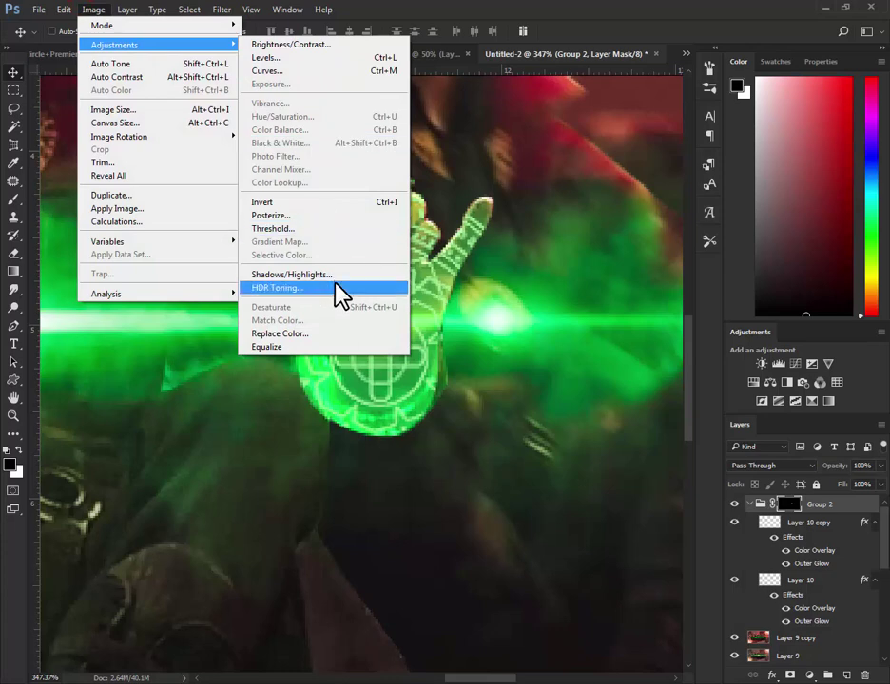
click(361, 202)
key(z)
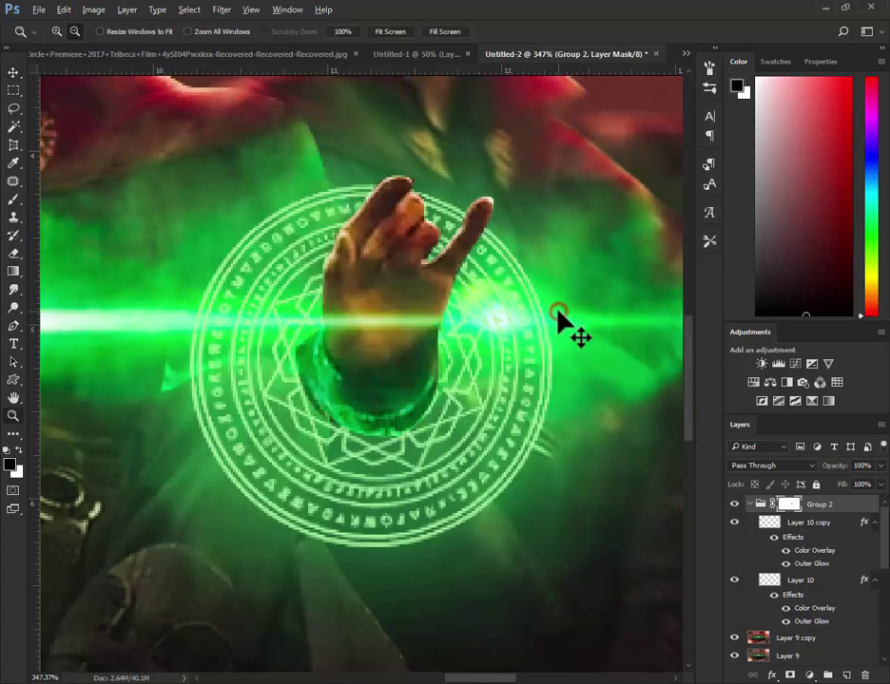
alt+click(558, 314)
Soften the mask edge at the wrist with the Blur tool
click(14, 289)
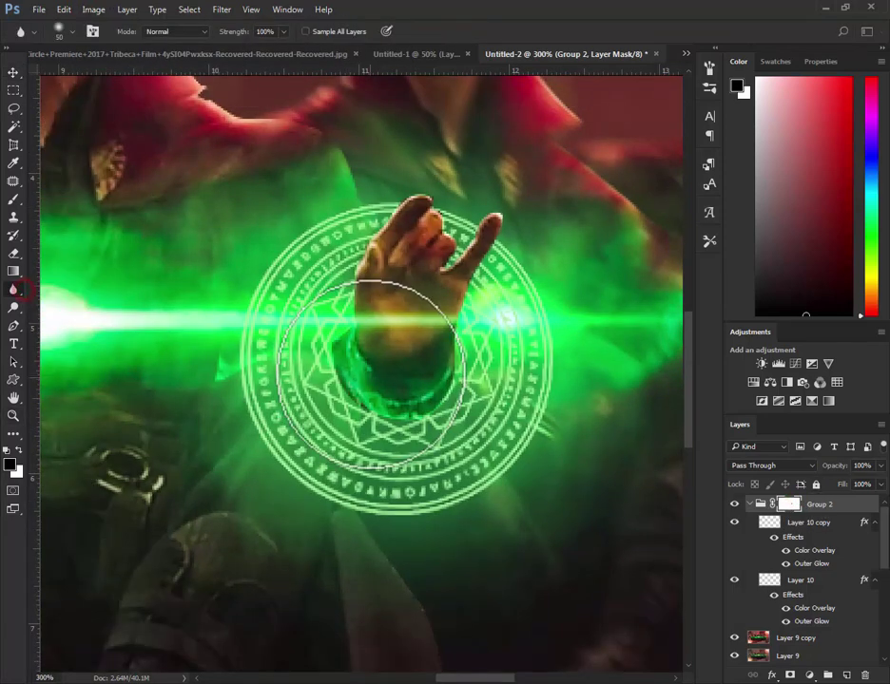
drag(421, 368, 395, 362)
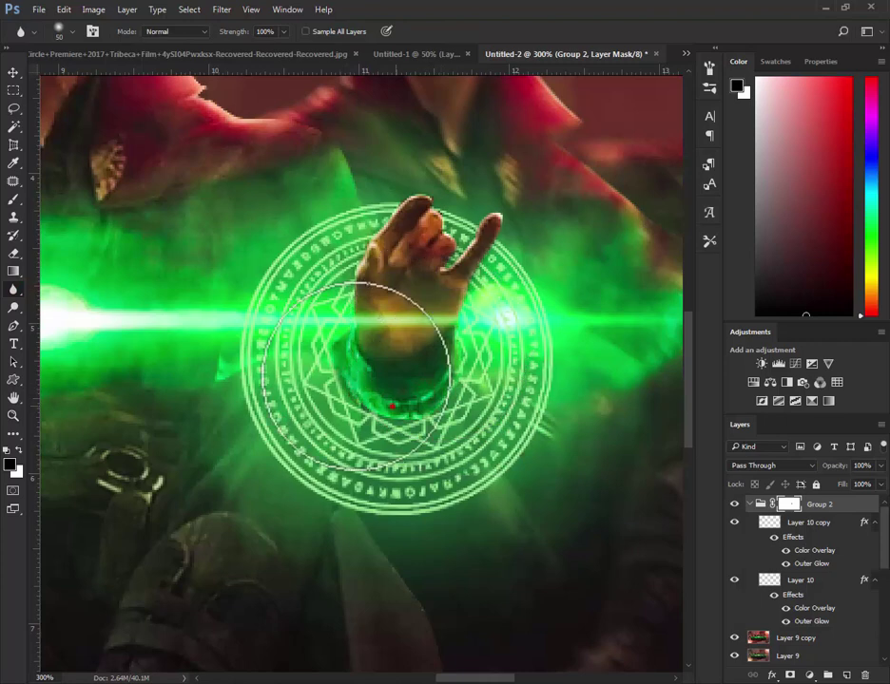
key(z)
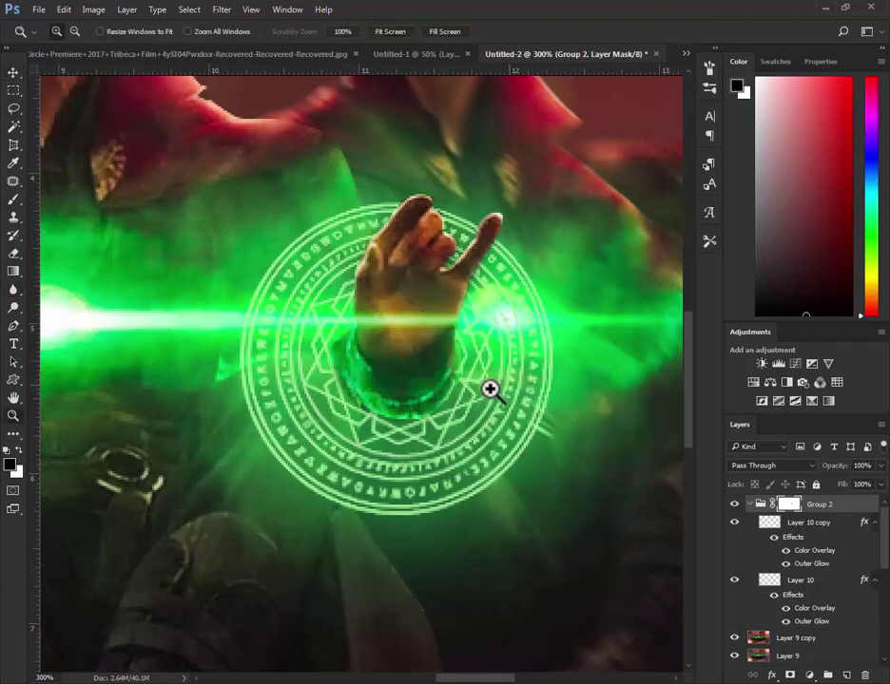
alt+click(493, 391)
alt+click(492, 390)
click(13, 289)
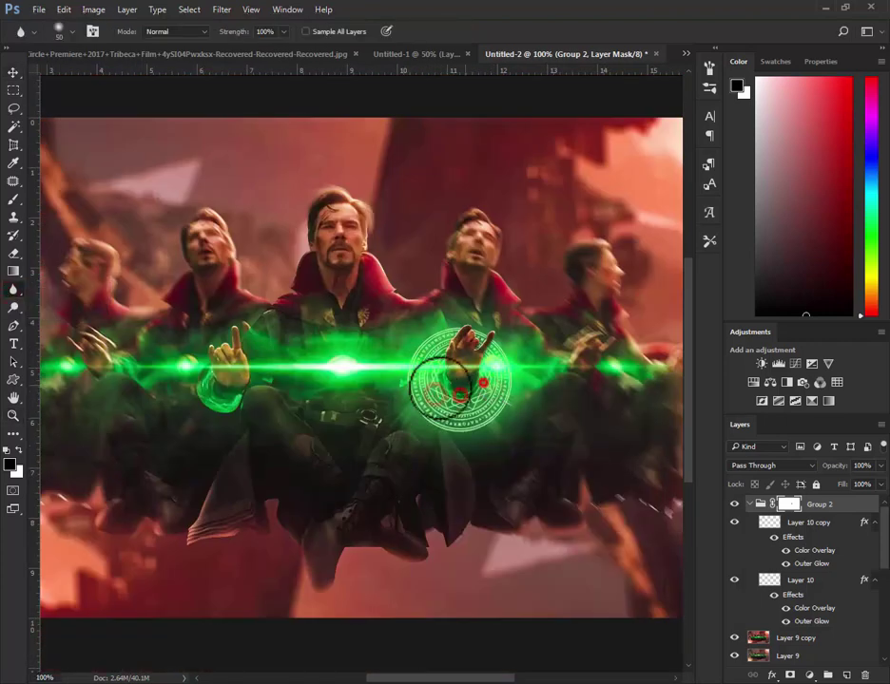
Scale the glowing circle down to about 89% to ring the right hand
key(v)
click(768, 507)
key(ctrl+t)
drag(532, 437, 495, 430)
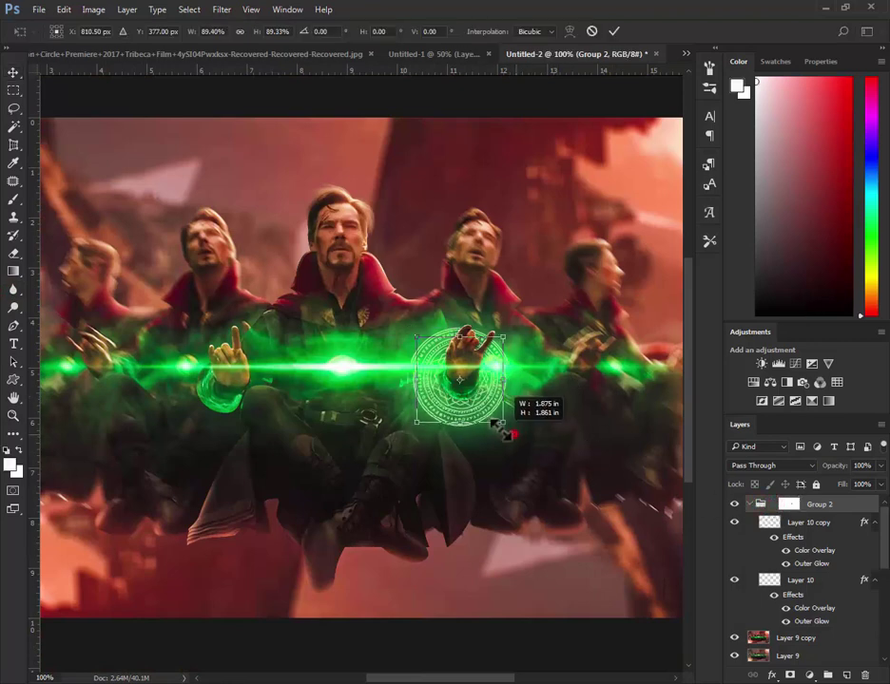
key(Return)
key(z)
alt+click(384, 372)
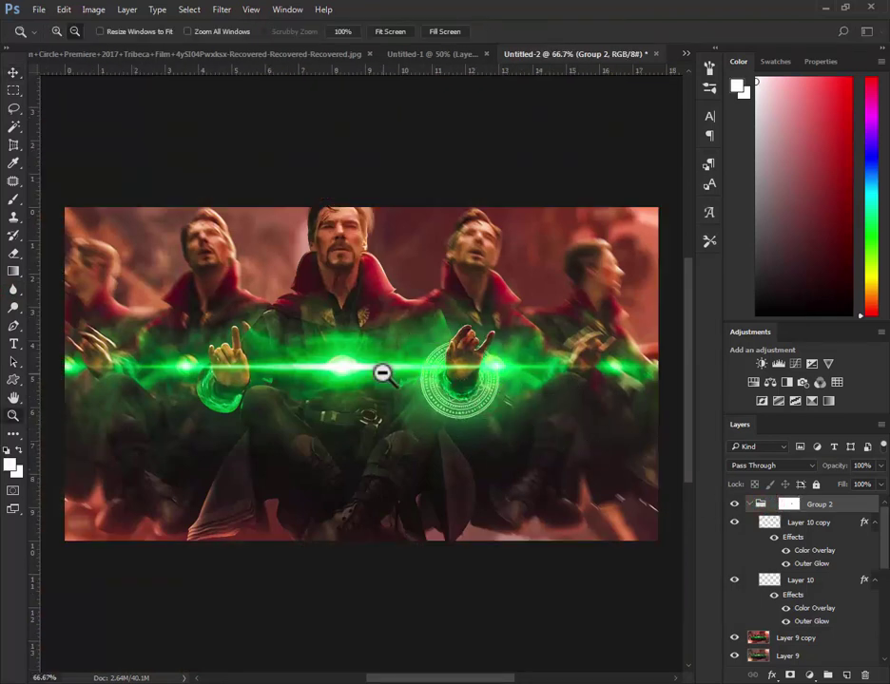
click(353, 393)
Alt-drag a copy of Group 2 toward the left hand and flip it horizontally
key(v)
drag(547, 417, 278, 400)
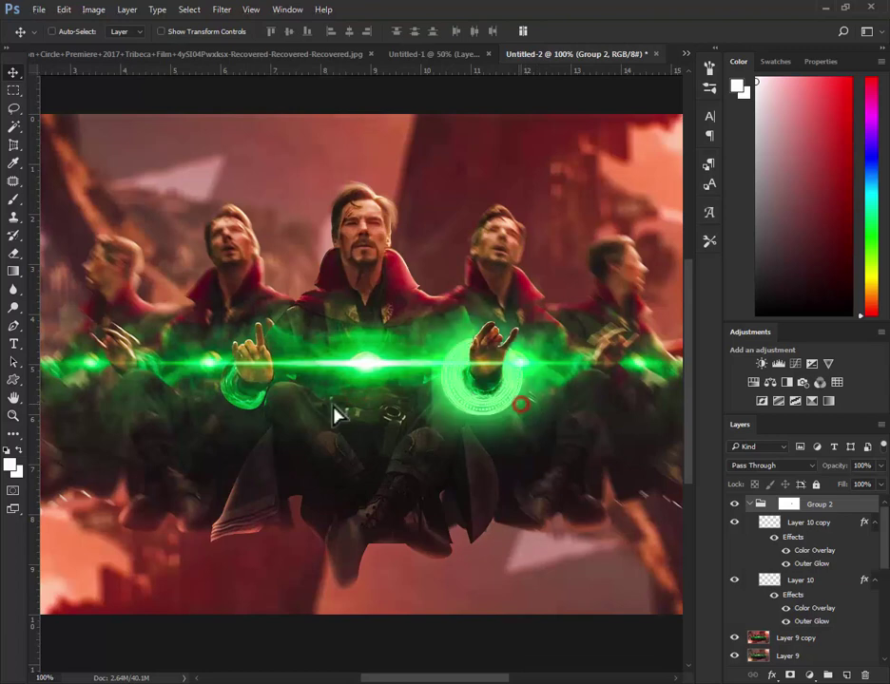
key(z)
click(277, 400)
click(371, 392)
key(ctrl+t)
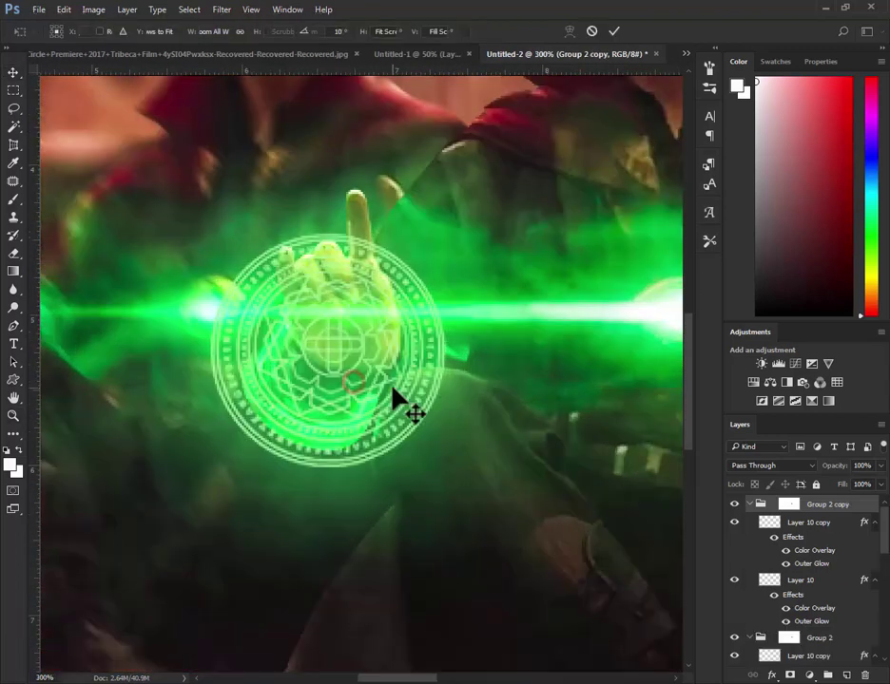
right_click(391, 392)
click(462, 601)
right_click(391, 424)
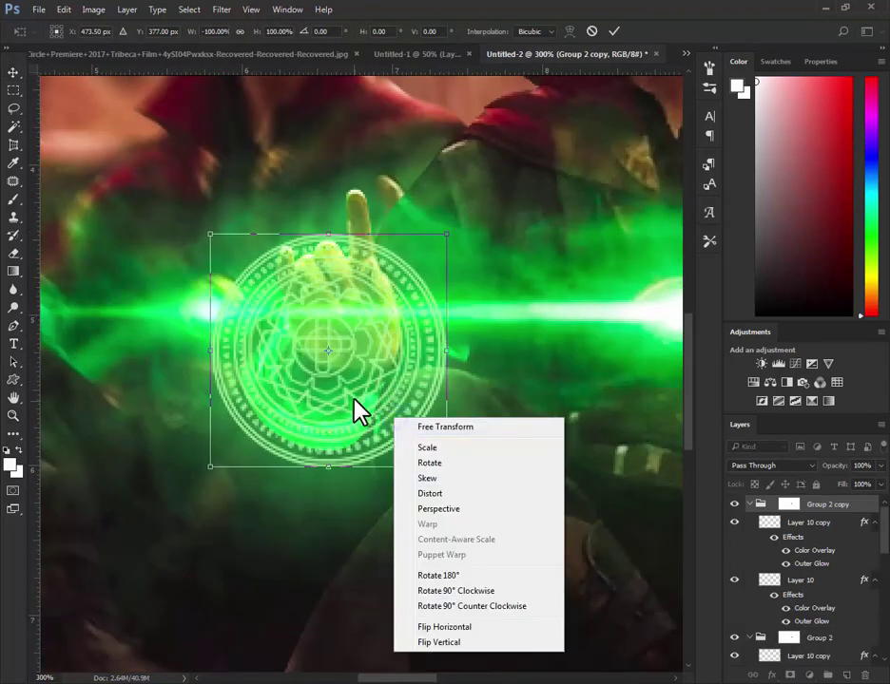
click(353, 399)
Flip Group 2 copy horizontally, tilt it slightly, and move it onto the left hand
click(733, 513)
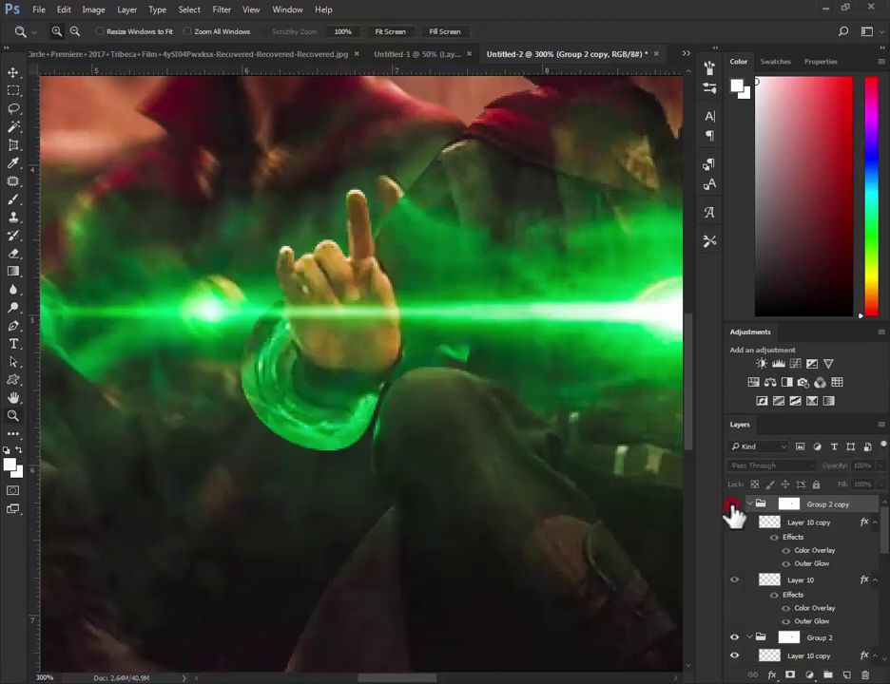
click(733, 513)
key(ctrl+t)
right_click(405, 406)
click(456, 627)
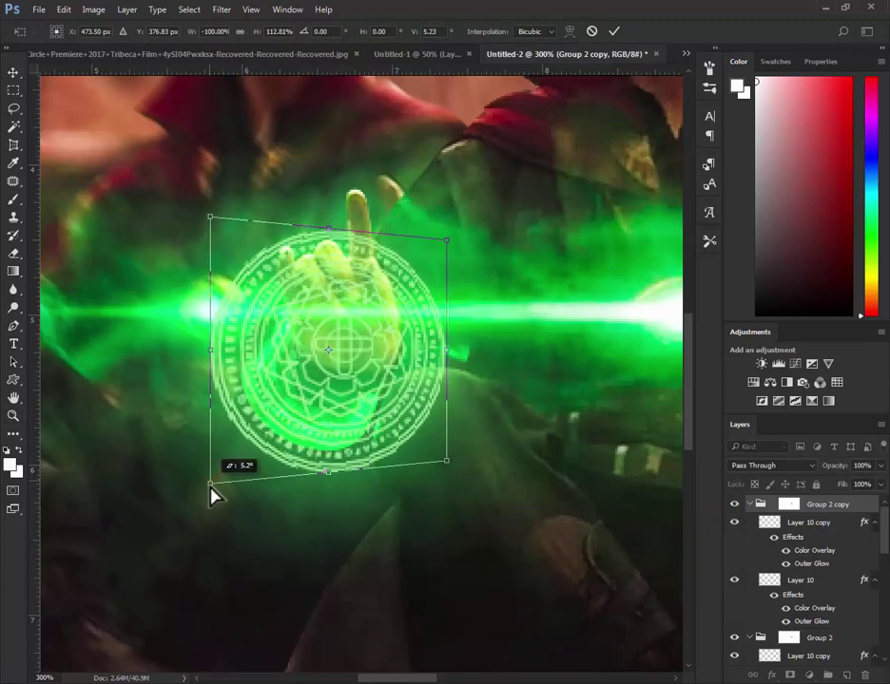
drag(211, 486, 204, 484)
key(Return)
mouse_move(288, 456)
mouse_down()
mouse_move(338, 454)
mouse_move(337, 447)
mouse_up()
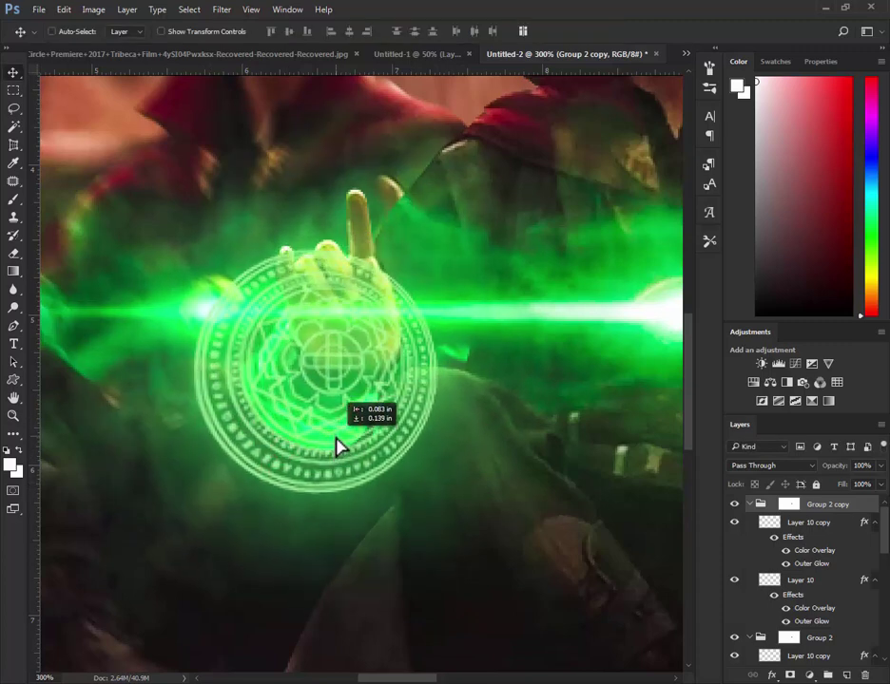
Zoom in on the left hand and hide Group 2 copy
drag(461, 445, 298, 418)
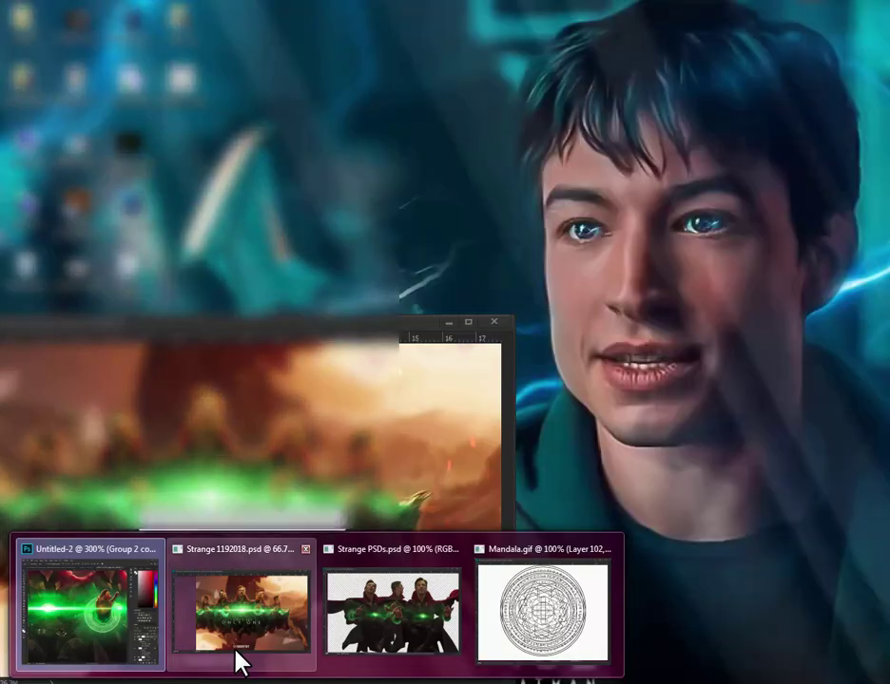
drag(372, 330, 406, 334)
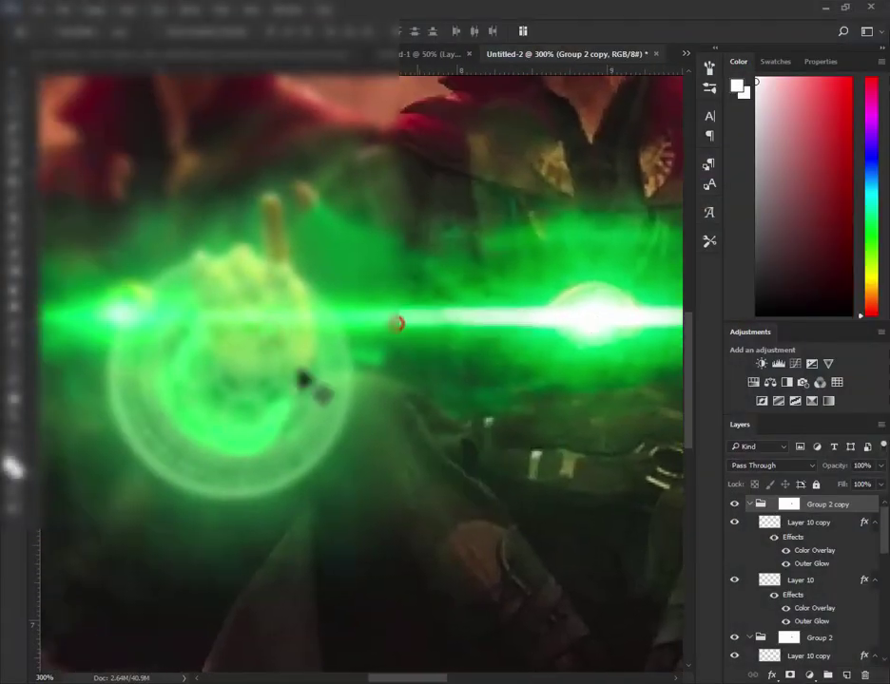
click(281, 379)
click(735, 504)
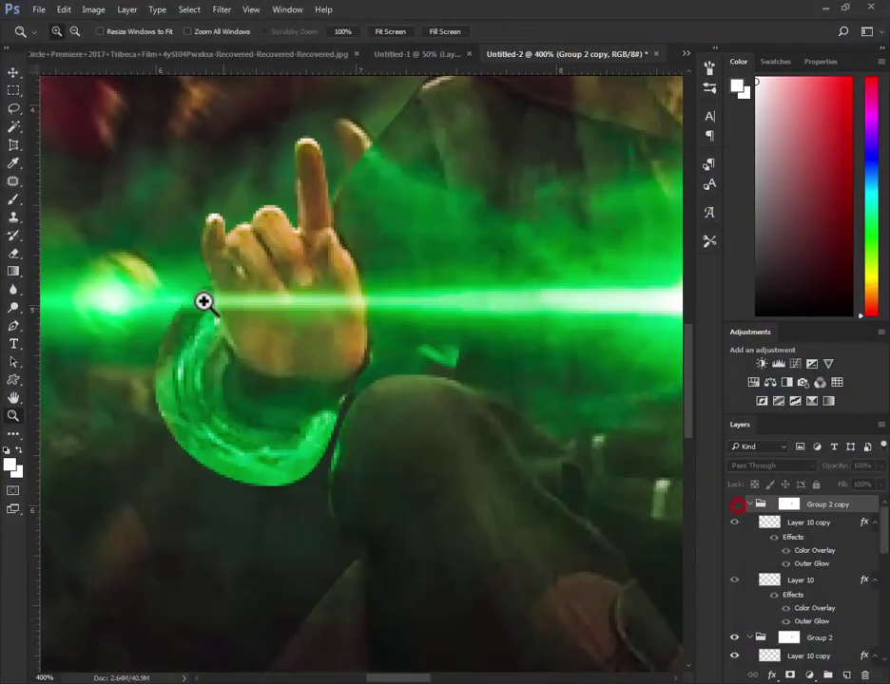
key(l)
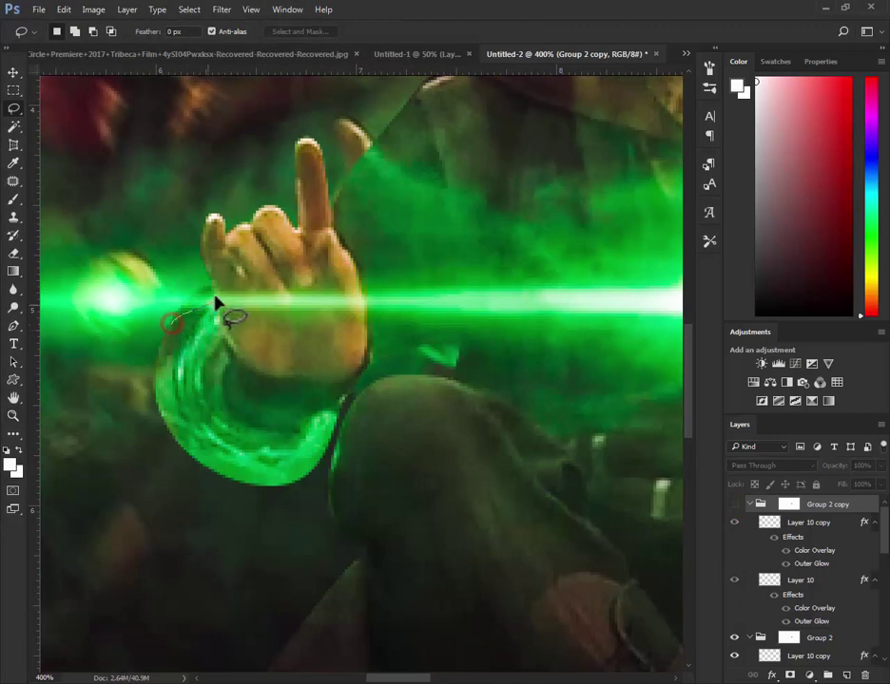
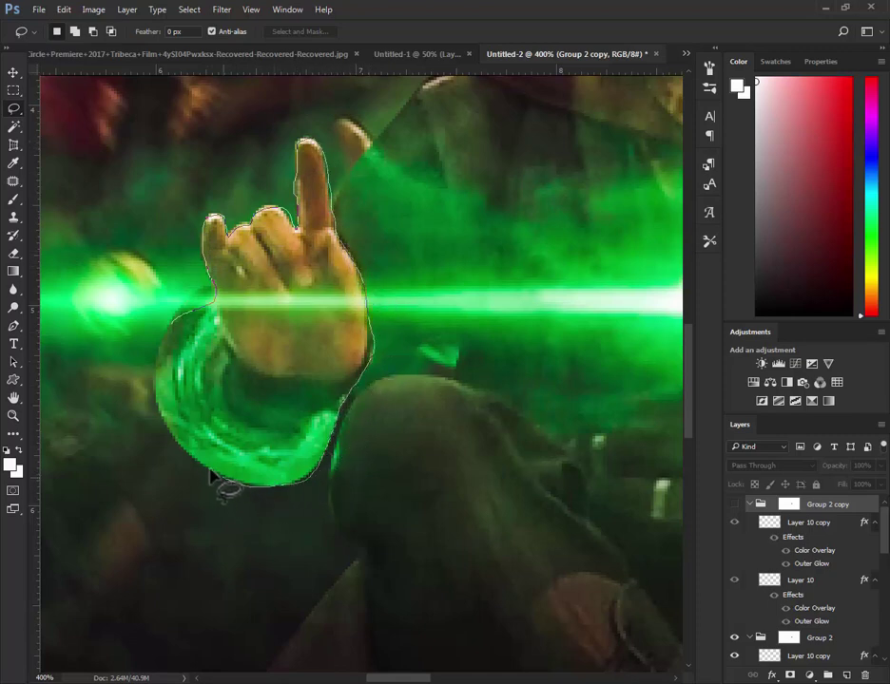
Hide the mandala over the raised hand by filling a lassoed area black on Group 2 copy's mask
drag(167, 424, 169, 426)
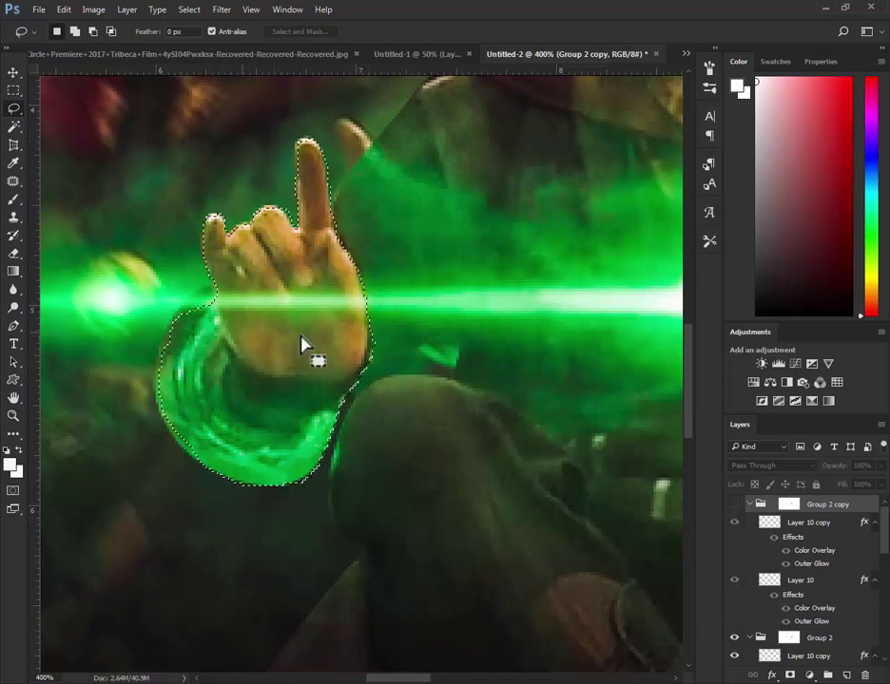
click(733, 504)
click(785, 505)
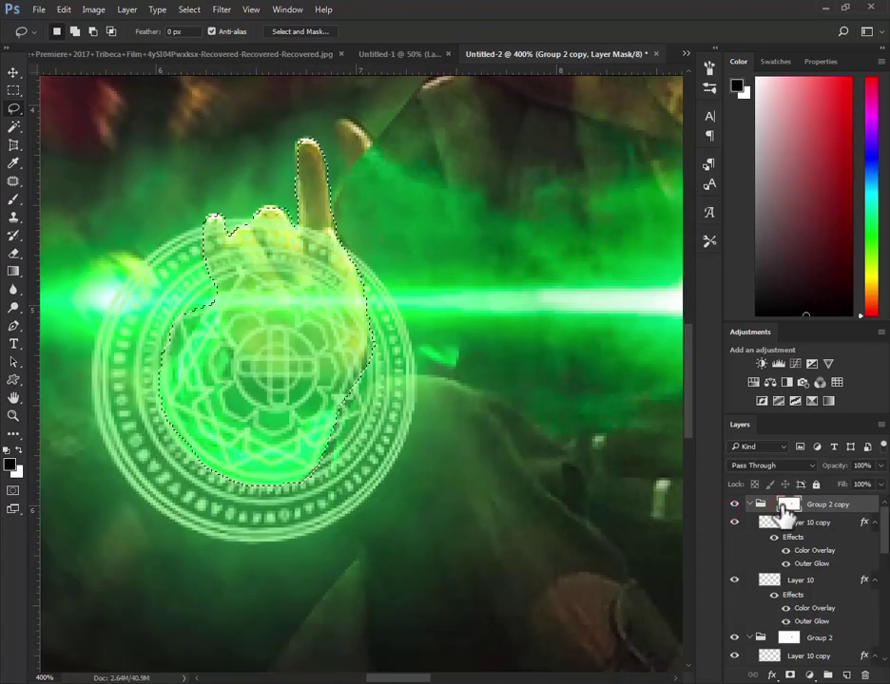
key(alt+BackSpace)
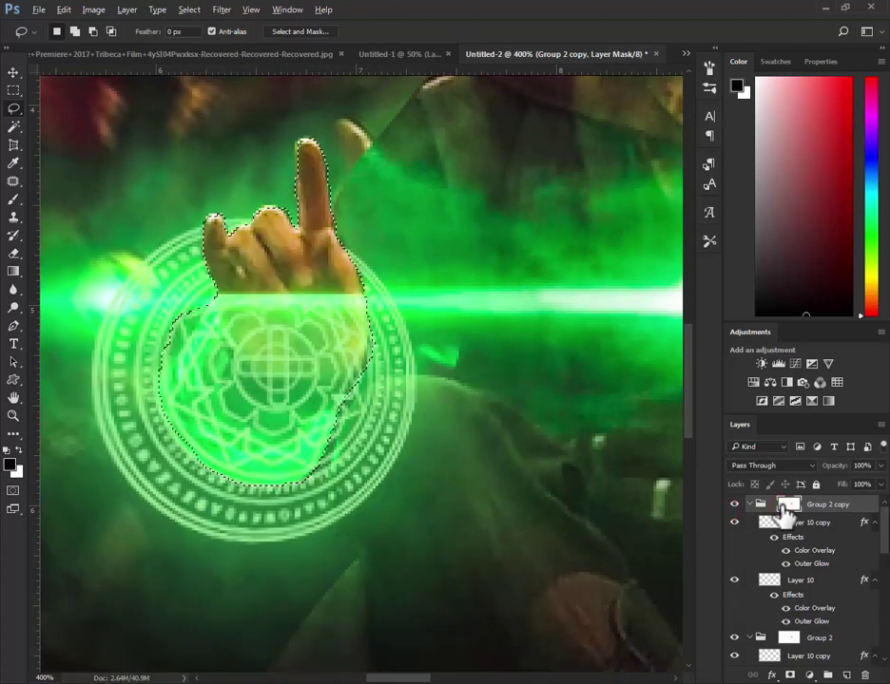
key(ctrl+d)
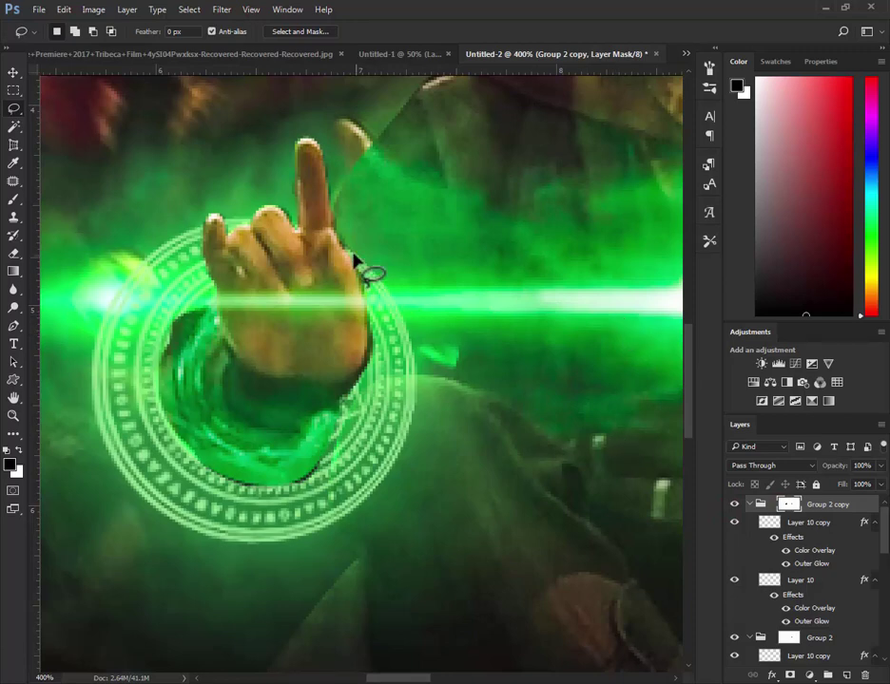
Lasso the mandala areas beside the hand's edge and below the green portal
drag(352, 255, 363, 305)
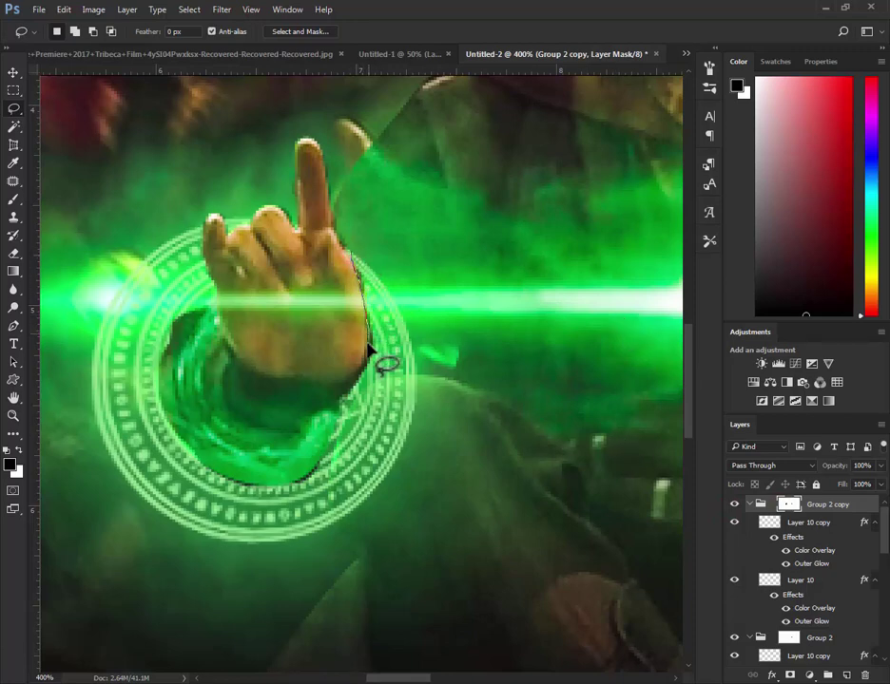
drag(368, 427, 397, 238)
key(x)
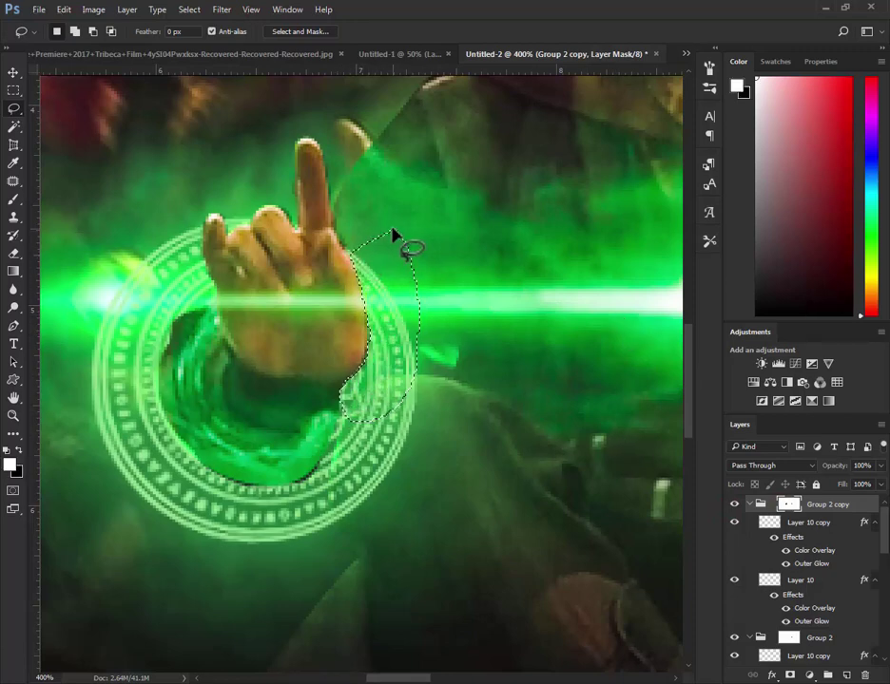
drag(298, 487, 229, 492)
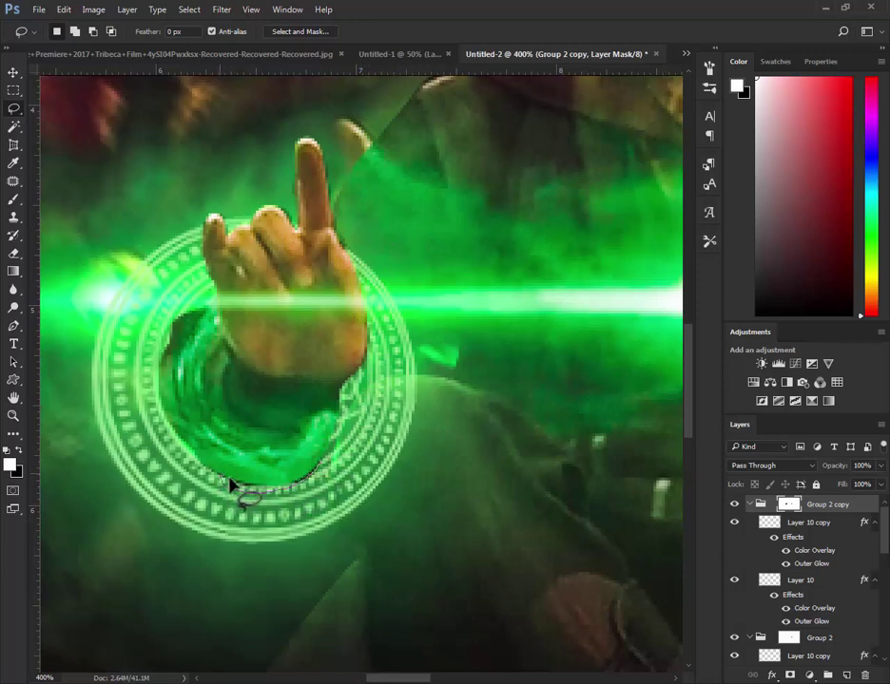
drag(328, 451, 330, 452)
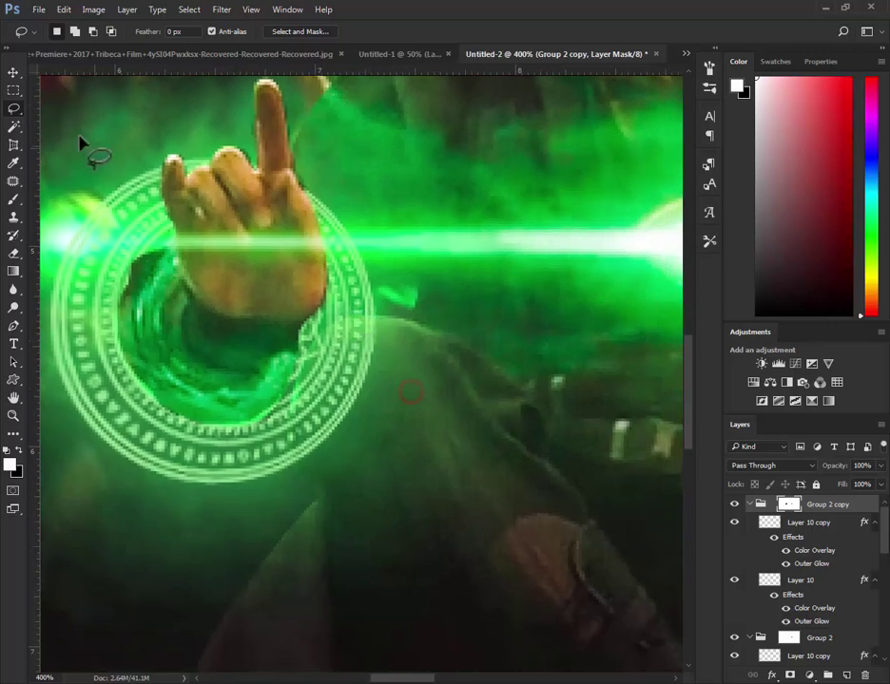
Mask out the mandala behind the shoulder with a polygonal-lasso selection filled black
right_click(13, 109)
click(72, 124)
click(315, 489)
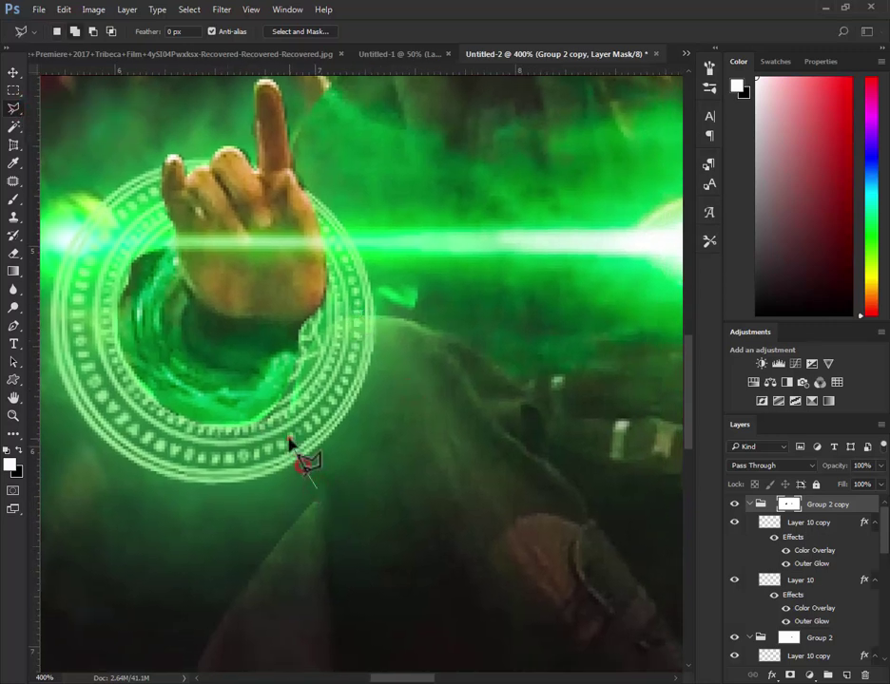
click(290, 434)
drag(306, 355, 399, 316)
click(449, 385)
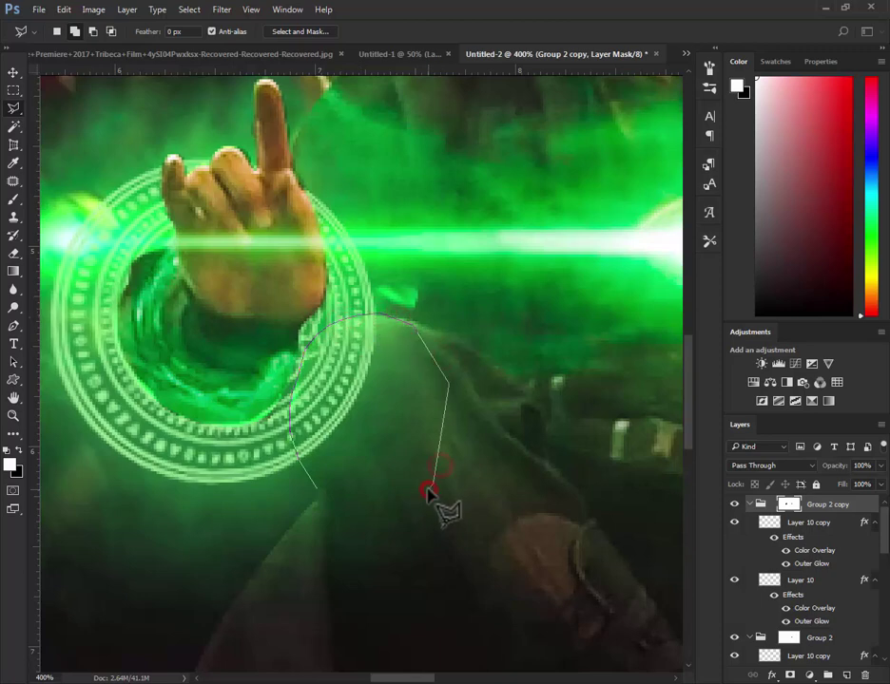
double_click(432, 487)
key(x)
key(alt+BackSpace)
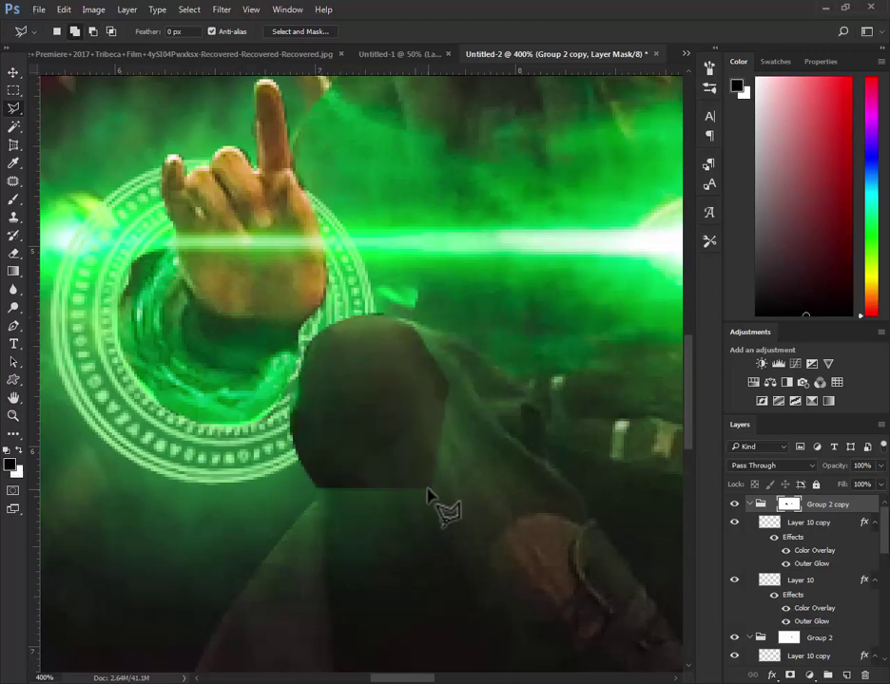
Soften the portal and hood mask edges, undoing a blur attempt and erasing instead
click(13, 289)
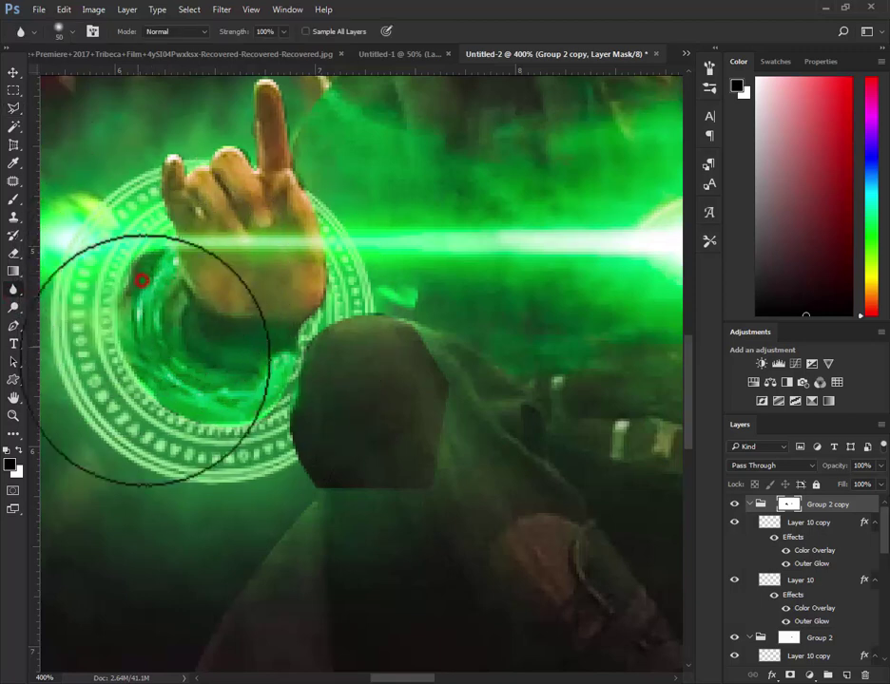
mouse_move(153, 361)
mouse_down()
mouse_move(308, 288)
mouse_move(274, 391)
mouse_move(246, 407)
mouse_up()
key(ctrl+z)
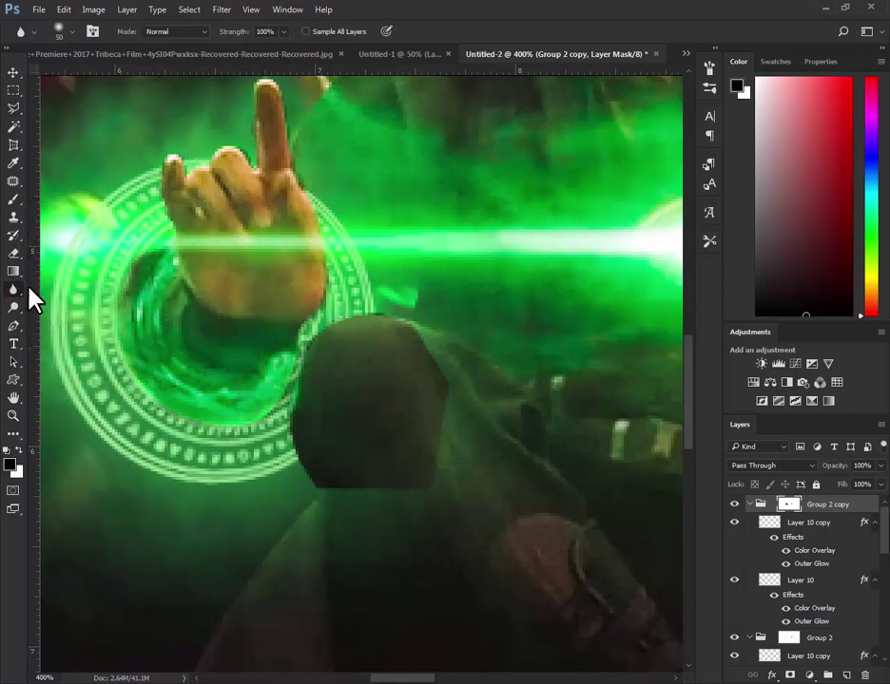
right_click(13, 289)
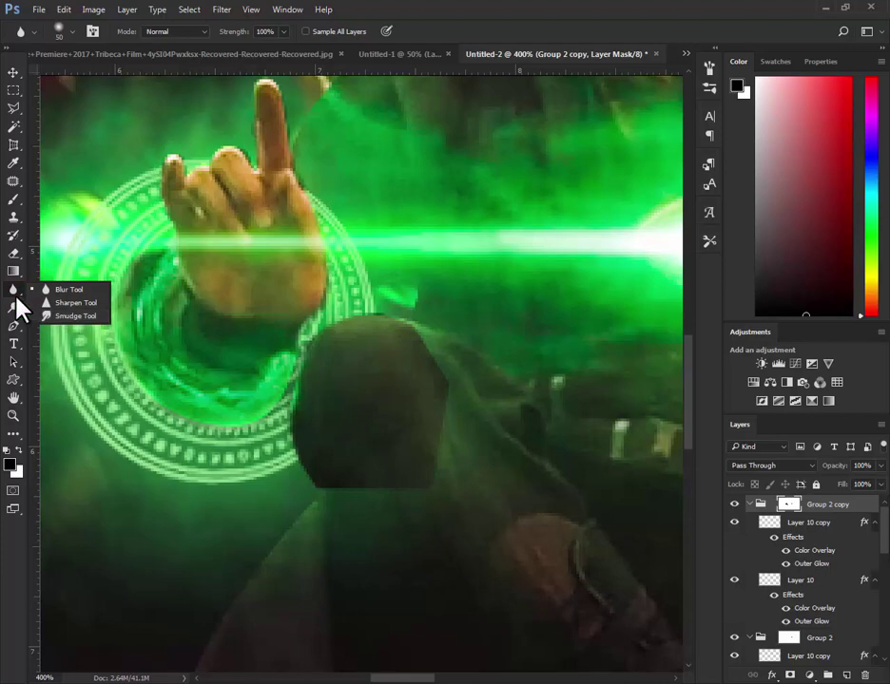
key(e)
mouse_move(387, 482)
mouse_down()
mouse_move(411, 520)
mouse_move(322, 535)
mouse_up()
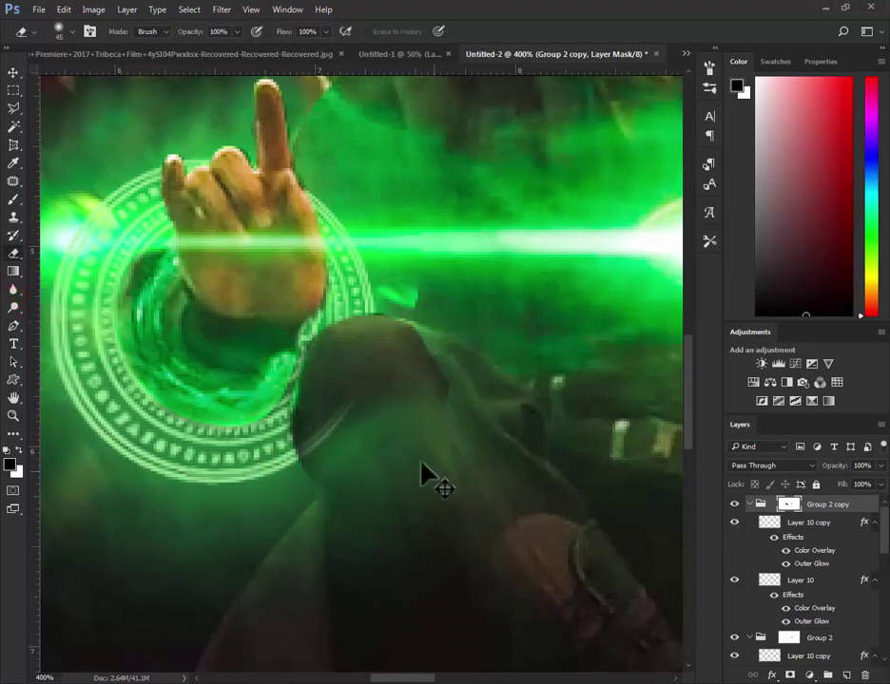
Blend the hard mask edge around the shoulder with a 50 px soft black brush
key(b)
key(x)
right_click(398, 467)
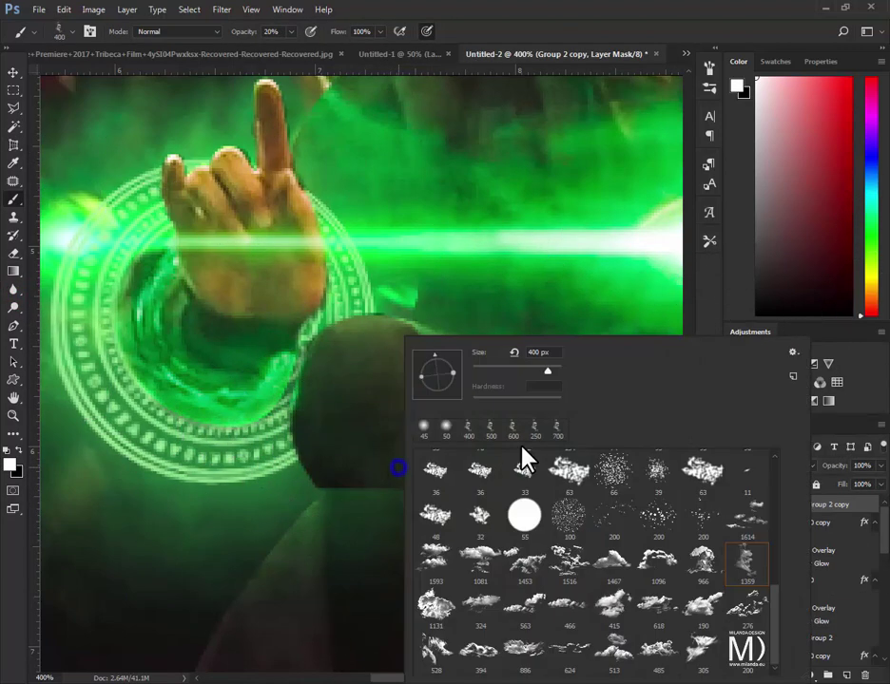
click(446, 427)
click(366, 464)
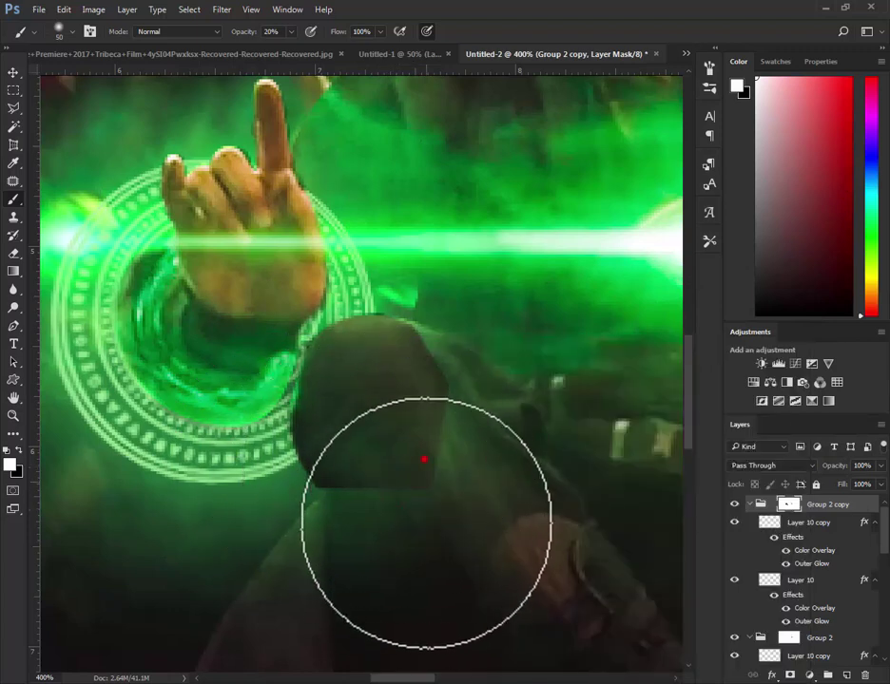
key(x)
mouse_move(425, 445)
mouse_down()
mouse_move(443, 443)
mouse_move(423, 394)
mouse_move(380, 425)
mouse_move(457, 435)
mouse_up()
Add a Curves adjustment above Group 3 and pull its curve down to darken
key(z)
alt+click(467, 419)
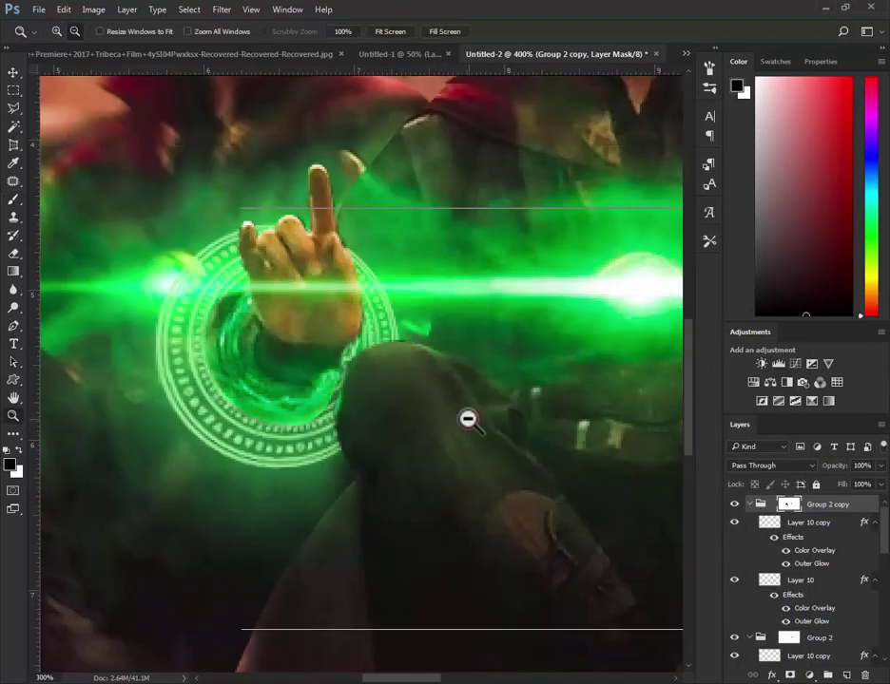
alt+click(467, 419)
alt+click(467, 419)
click(332, 399)
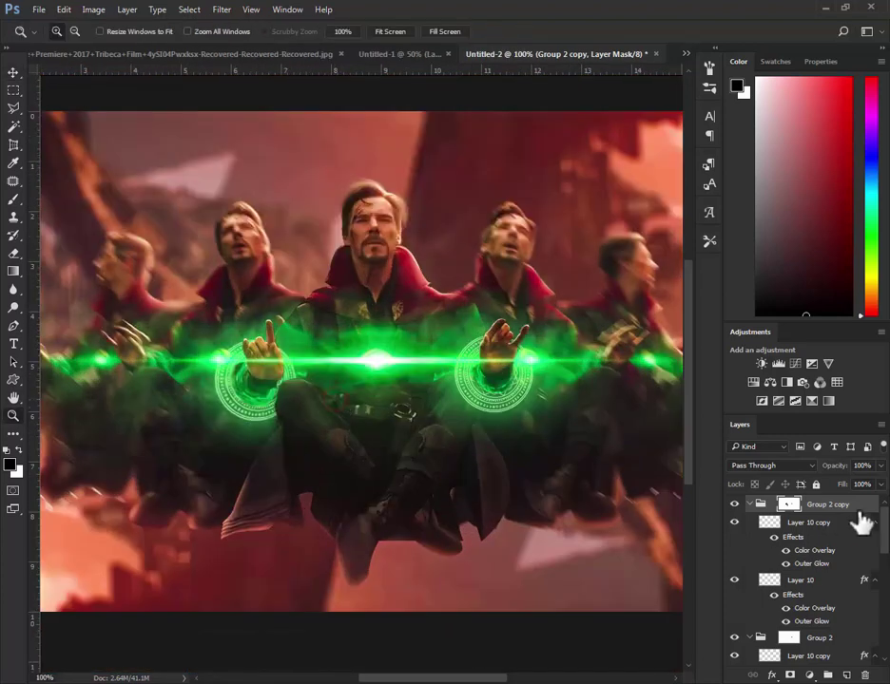
click(825, 642)
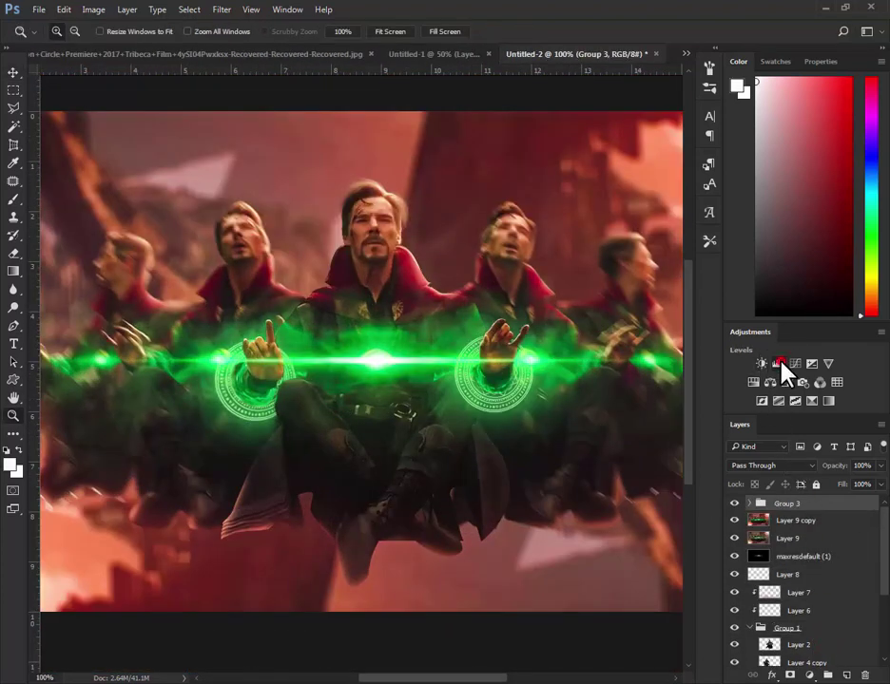
click(780, 364)
drag(825, 179, 824, 196)
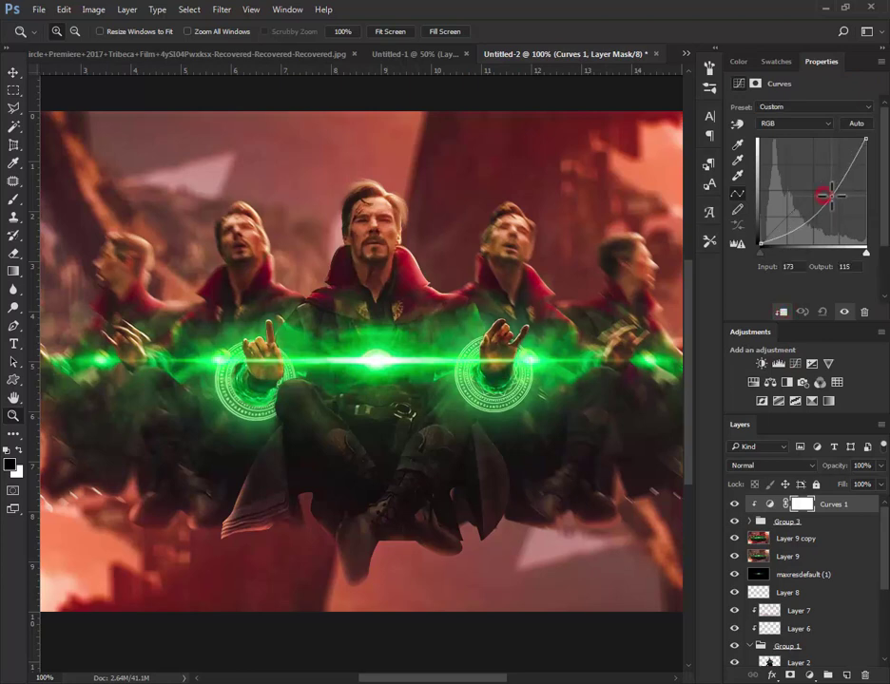
Set Group 3 to Linear Dodge (Add) and adjust its opacity
click(843, 521)
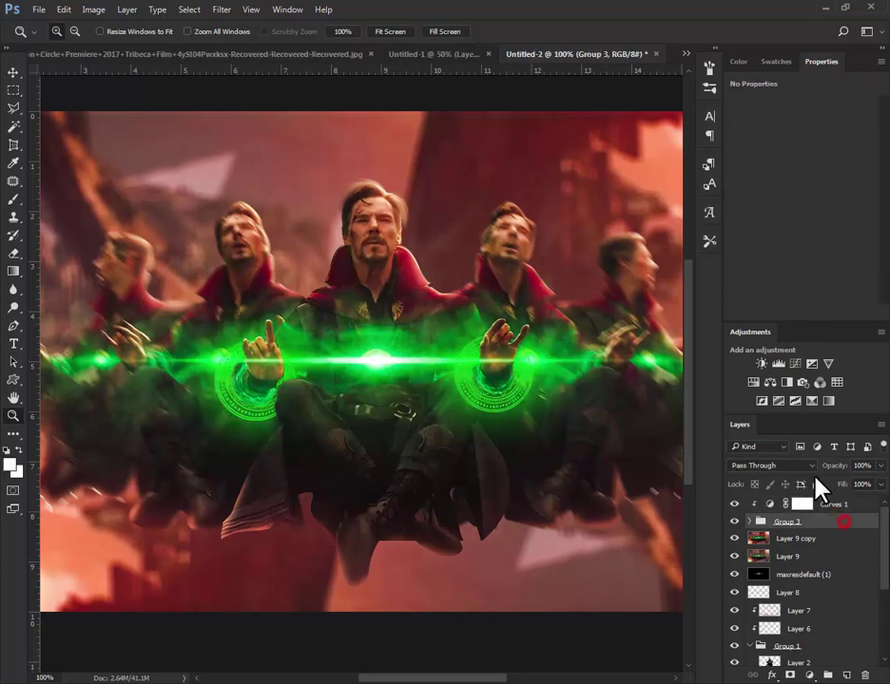
click(810, 466)
click(799, 302)
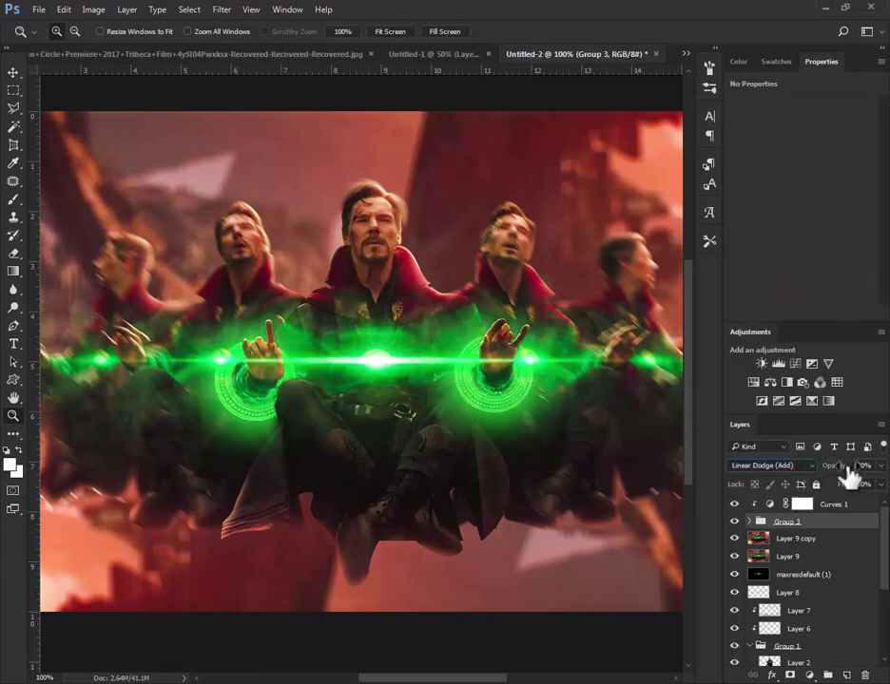
mouse_move(844, 467)
mouse_down()
mouse_move(819, 467)
mouse_move(871, 466)
mouse_up()
Bow the Curves 1 RGB curve downward with added points to deepen shadows
click(768, 504)
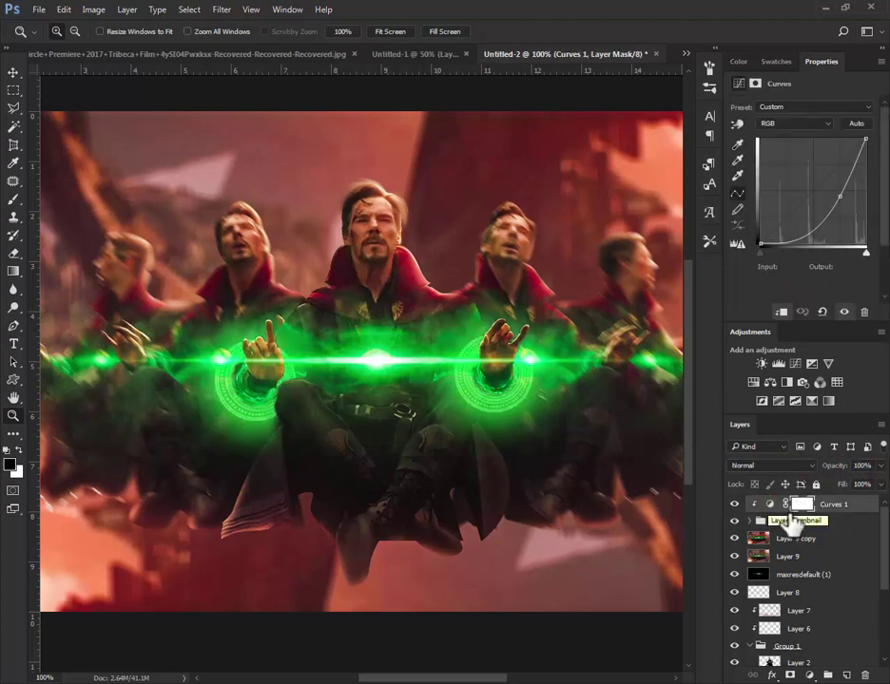
mouse_move(842, 197)
mouse_down()
mouse_move(793, 169)
mouse_move(824, 199)
mouse_move(835, 169)
mouse_up()
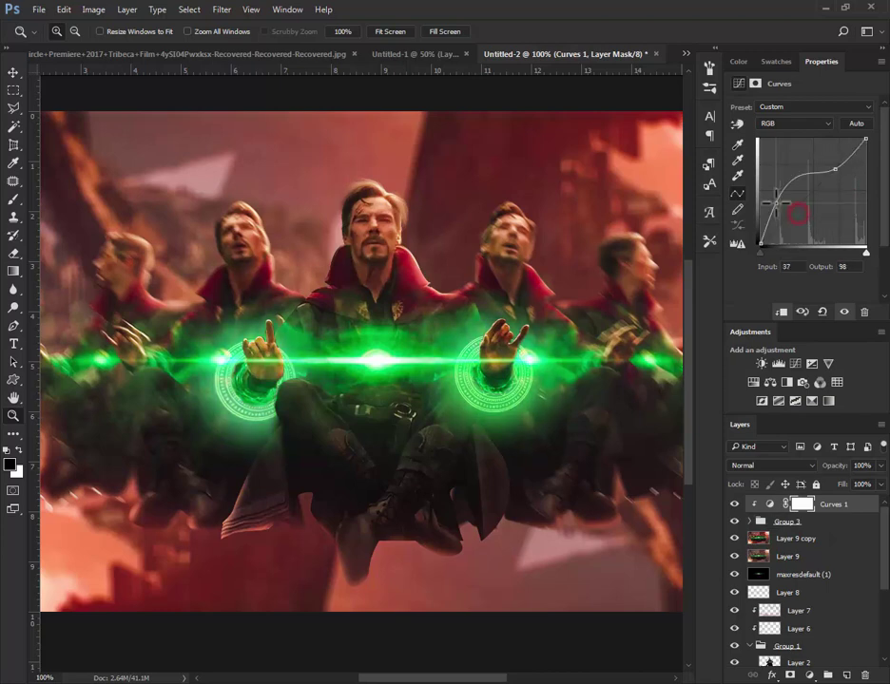
drag(797, 210, 792, 225)
drag(841, 181, 847, 182)
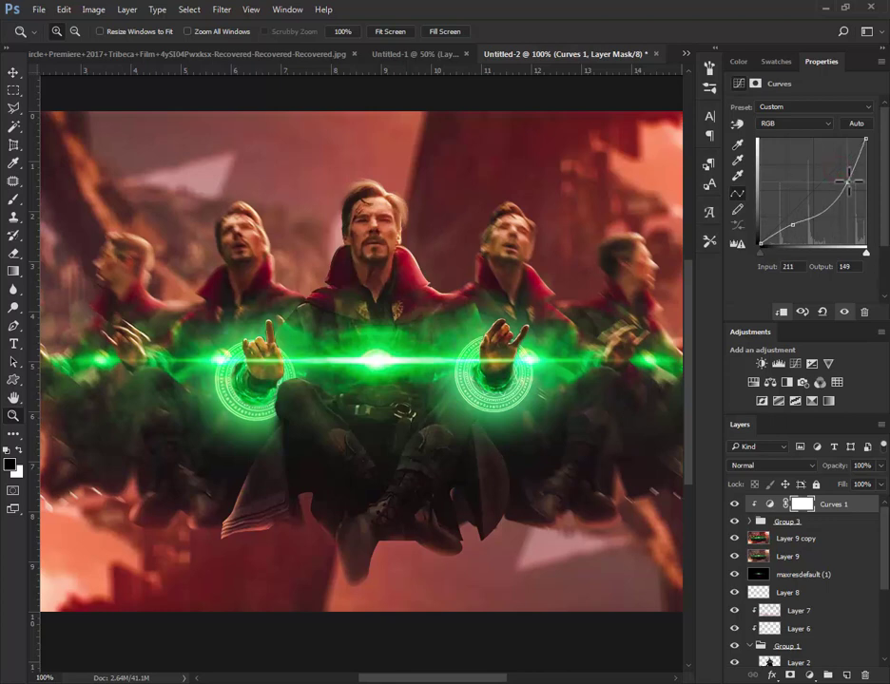
drag(793, 224, 787, 236)
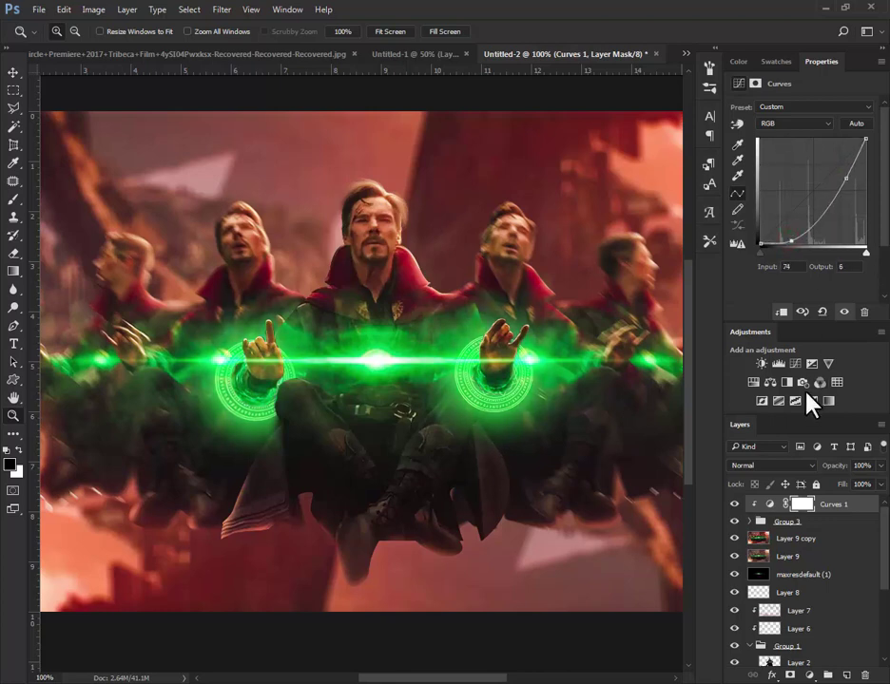
Group Curves 1 and Group 3 together into Group 4
alt+click(383, 406)
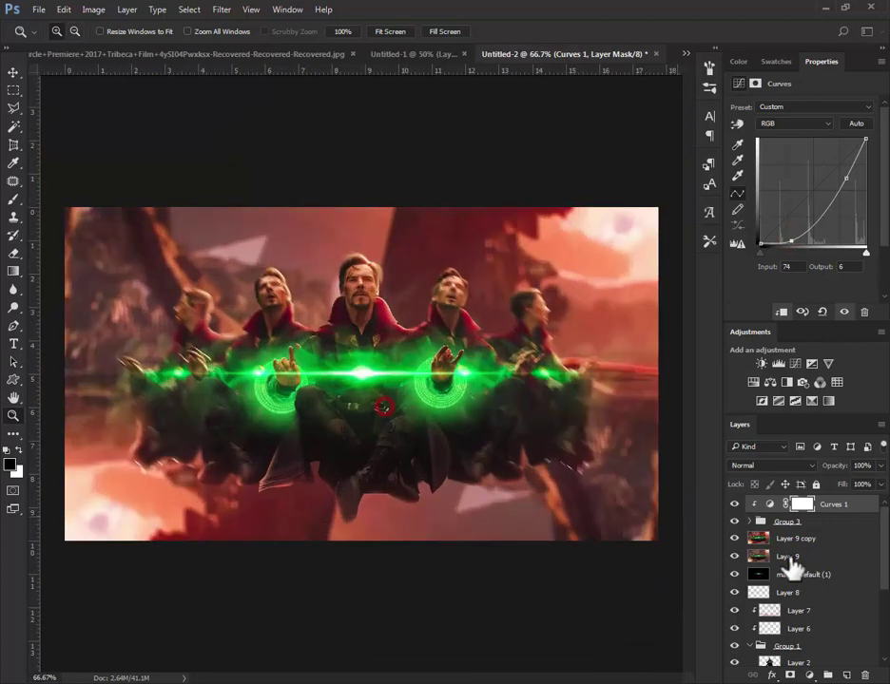
shift+click(874, 524)
key(ctrl+g)
click(791, 466)
Set Group 4 to Linear Dodge (Add) at 82% and move it below Layer 9 copy
click(768, 238)
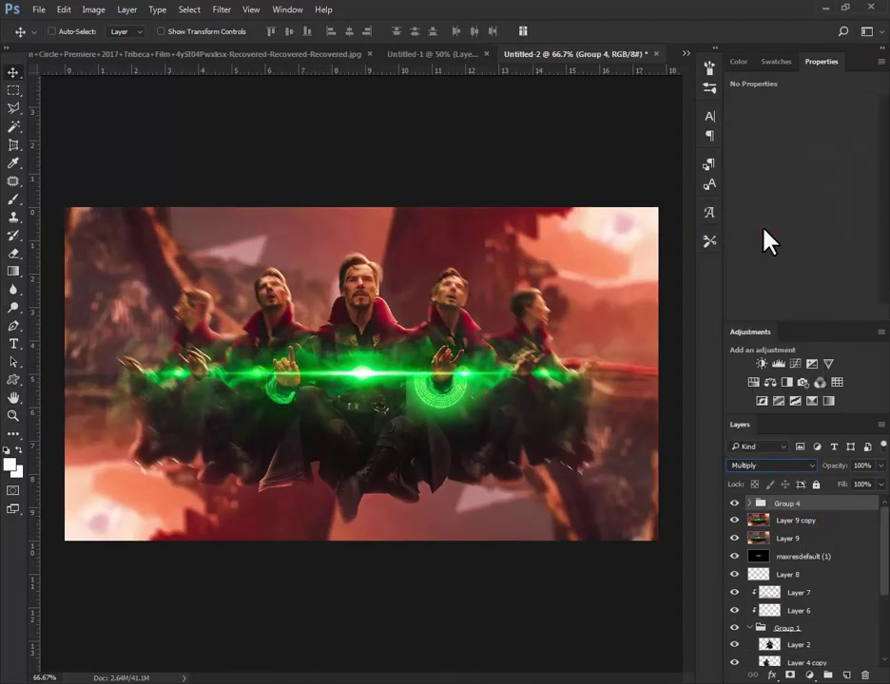
key(Down)
key(Down)
key(Down)
key(Down)
key(Down)
key(Down)
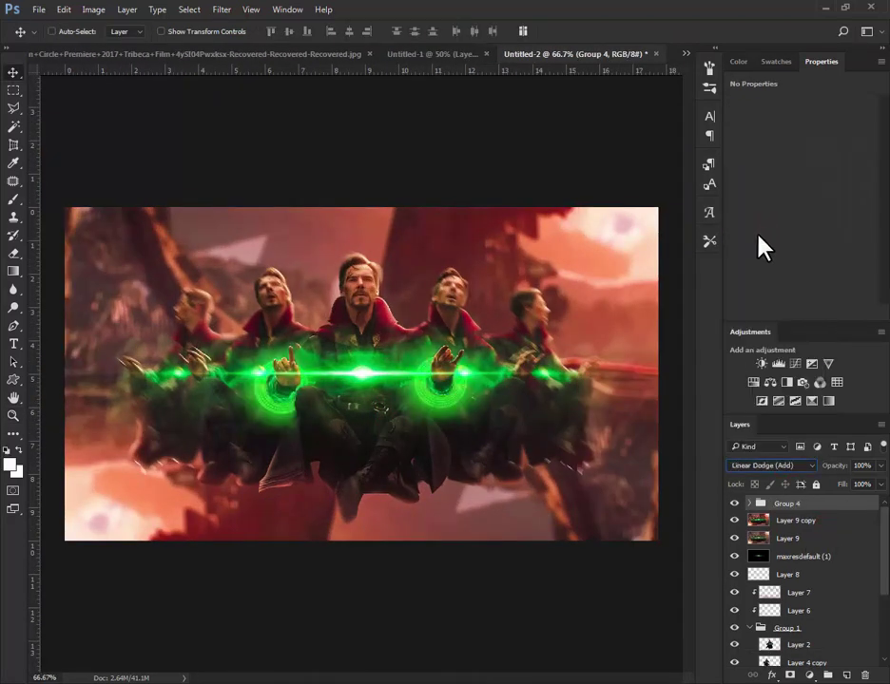
click(770, 466)
click(770, 341)
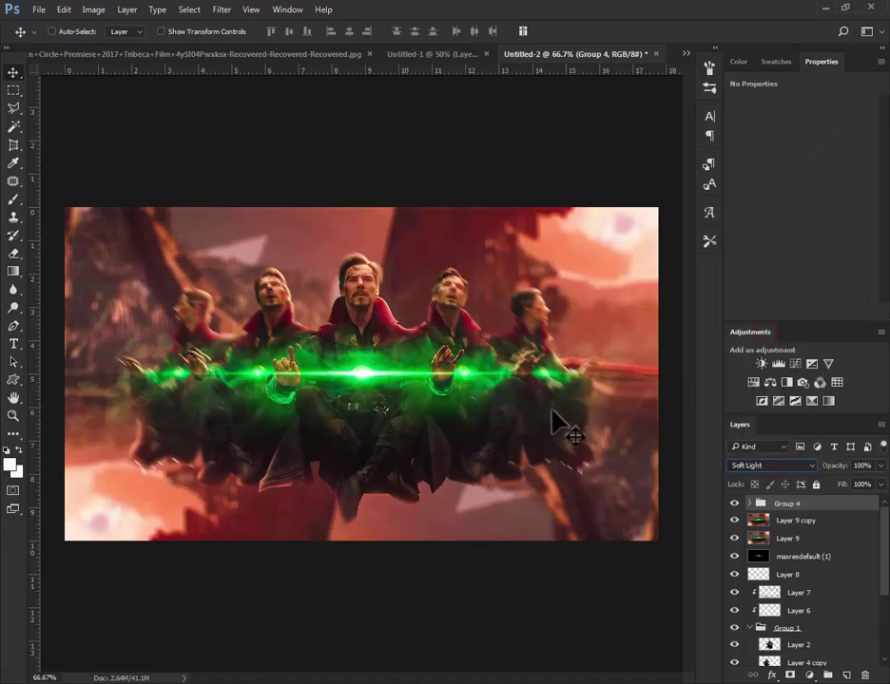
scroll(760, 466, up, 1)
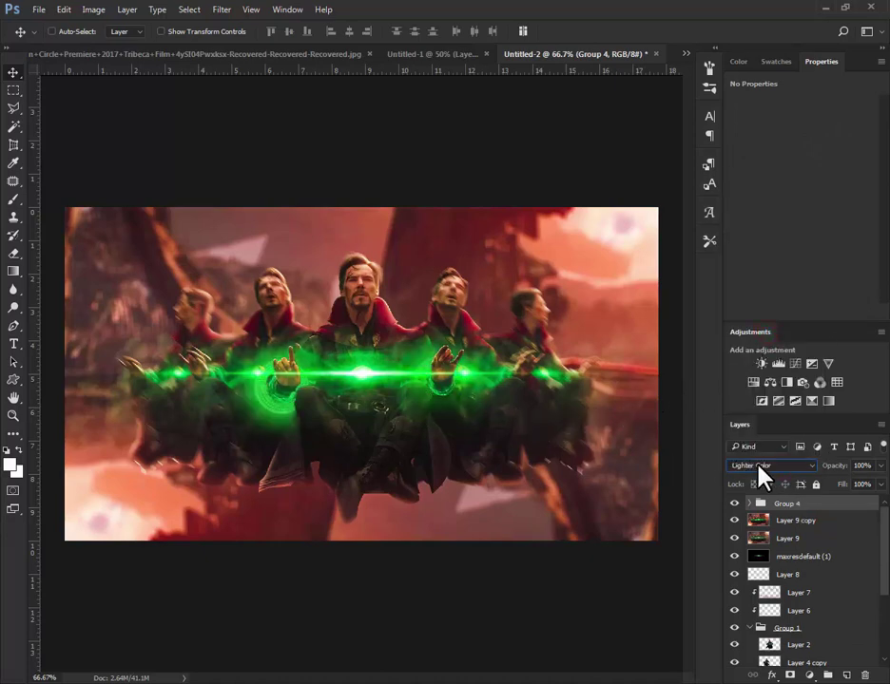
scroll(760, 468, up, 1)
drag(833, 467, 819, 475)
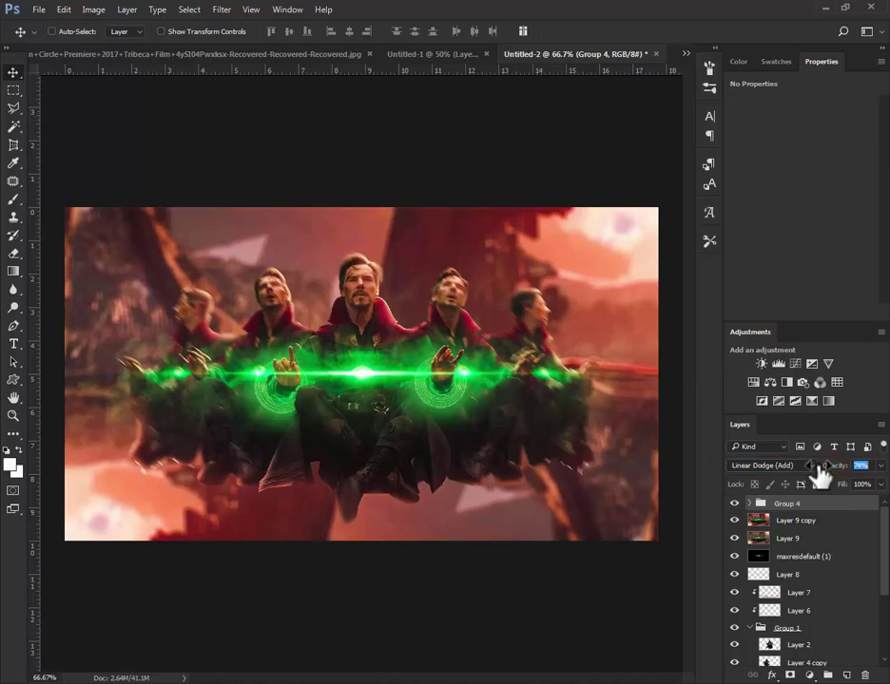
key(z)
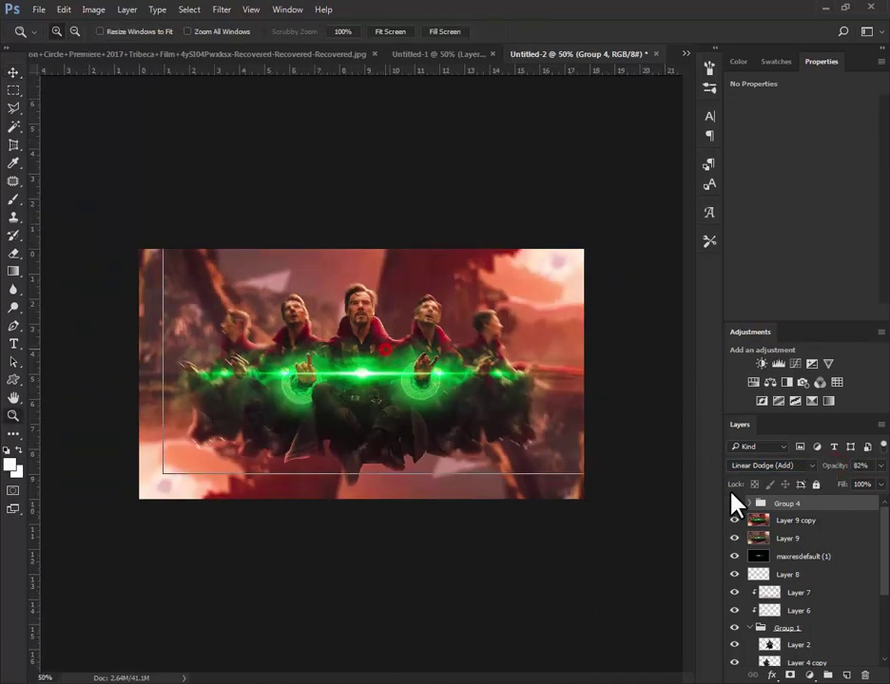
click(733, 520)
drag(807, 513, 811, 540)
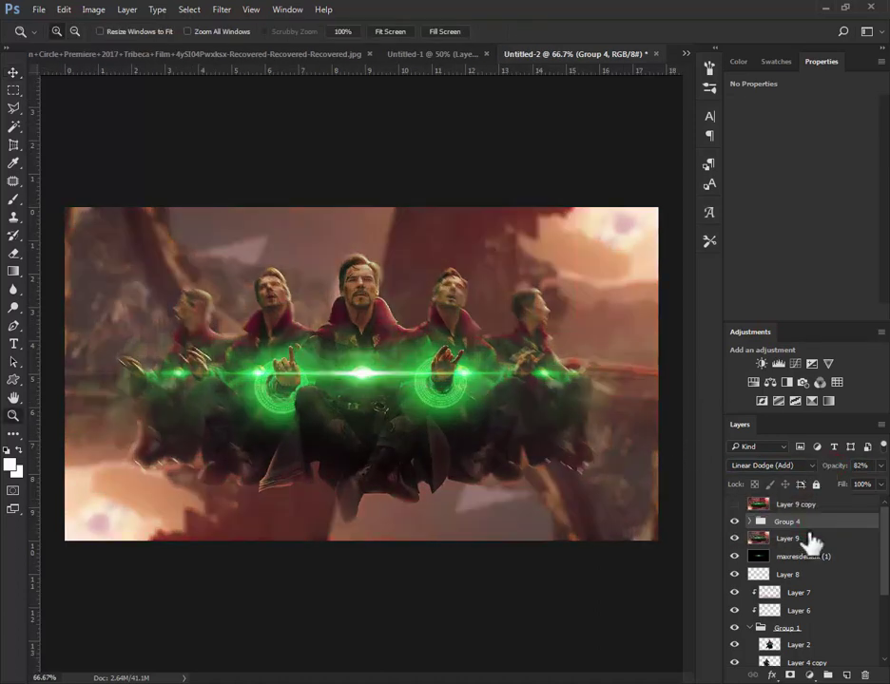
Stamp visible layers into merged Layer 11 and add a Hue/Saturation adjustment above it
key(ctrl+alt+shift+e)
click(221, 10)
click(221, 9)
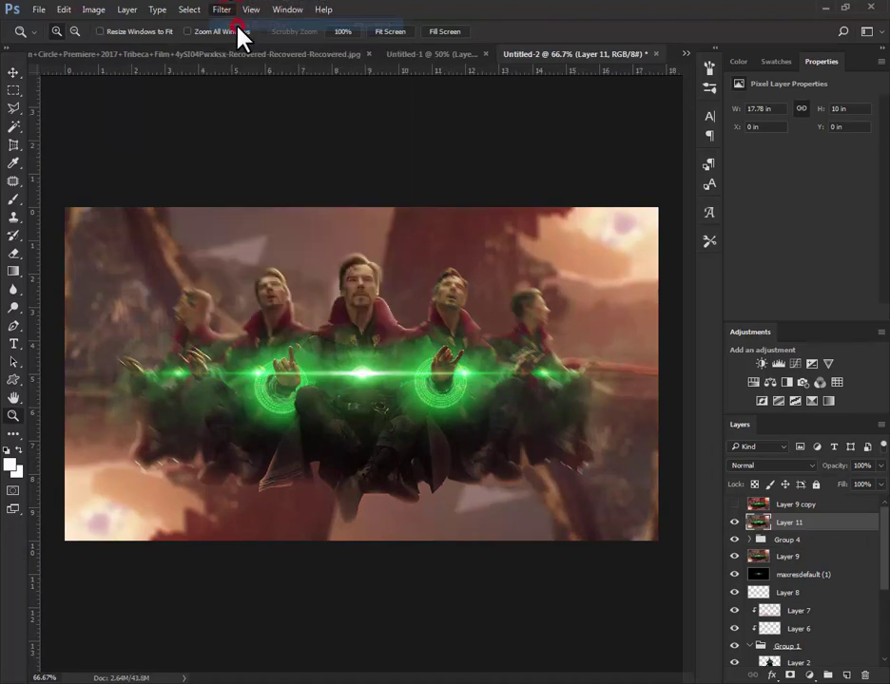
key(v)
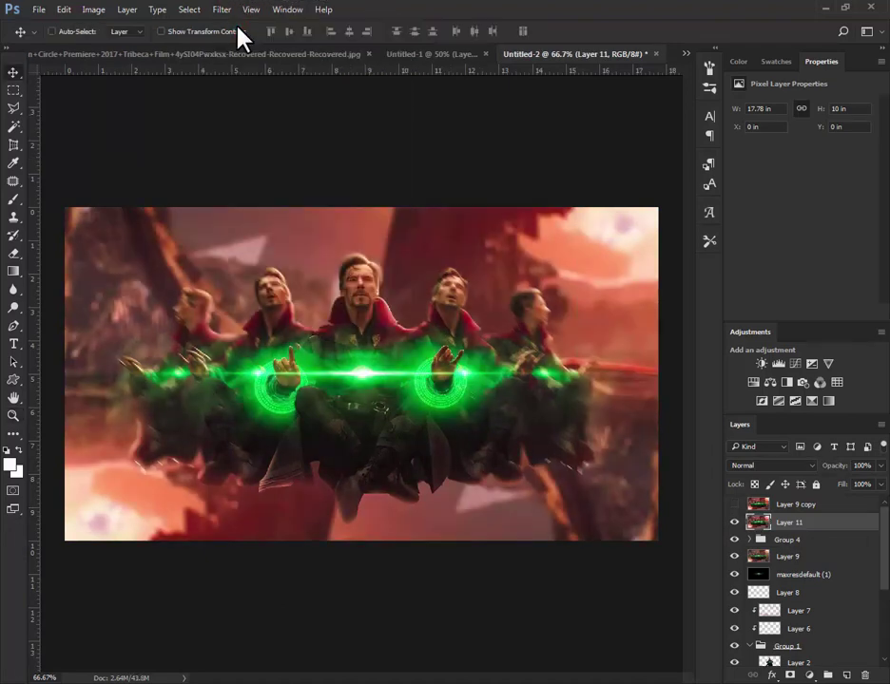
key(z)
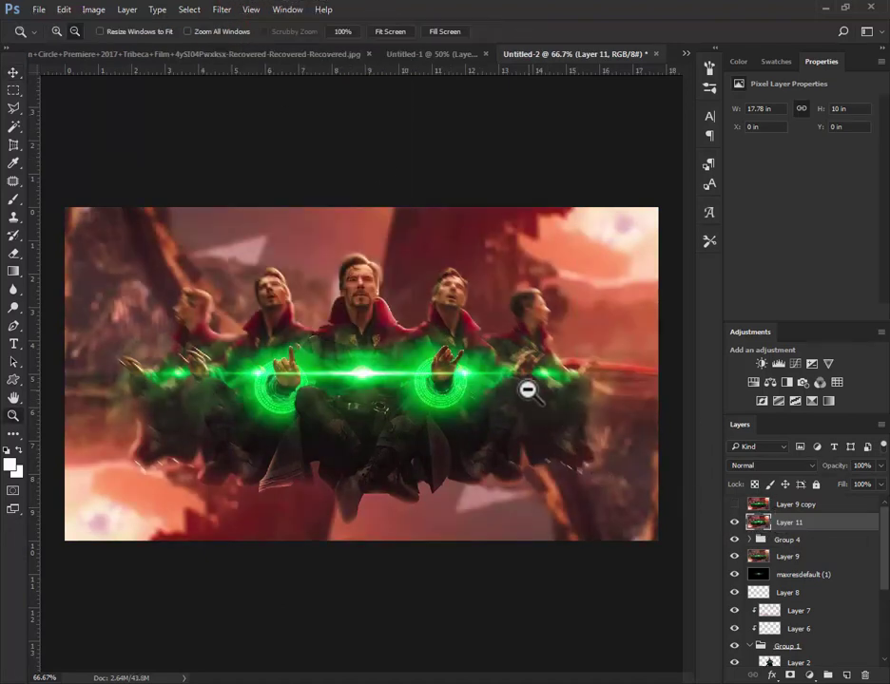
key(v)
click(752, 382)
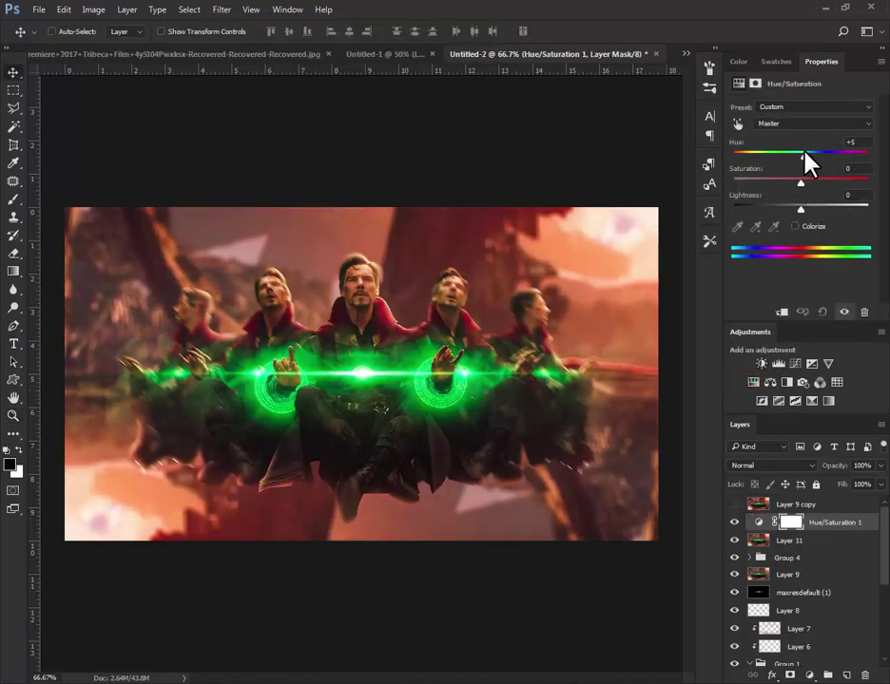
Paste the sparks image, position it, and blend it in Screen mode
key(ctrl+v)
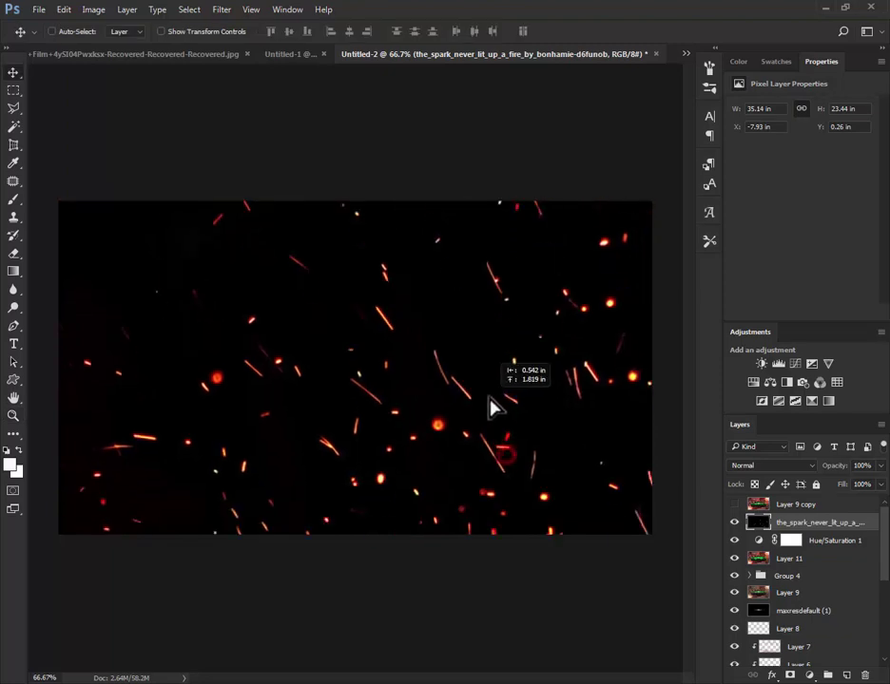
mouse_move(492, 406)
mouse_down()
mouse_move(447, 487)
mouse_move(487, 407)
mouse_up()
click(770, 466)
click(738, 278)
Apply a Box Blur to the sparks and stamp the composite into Layer 12
click(221, 9)
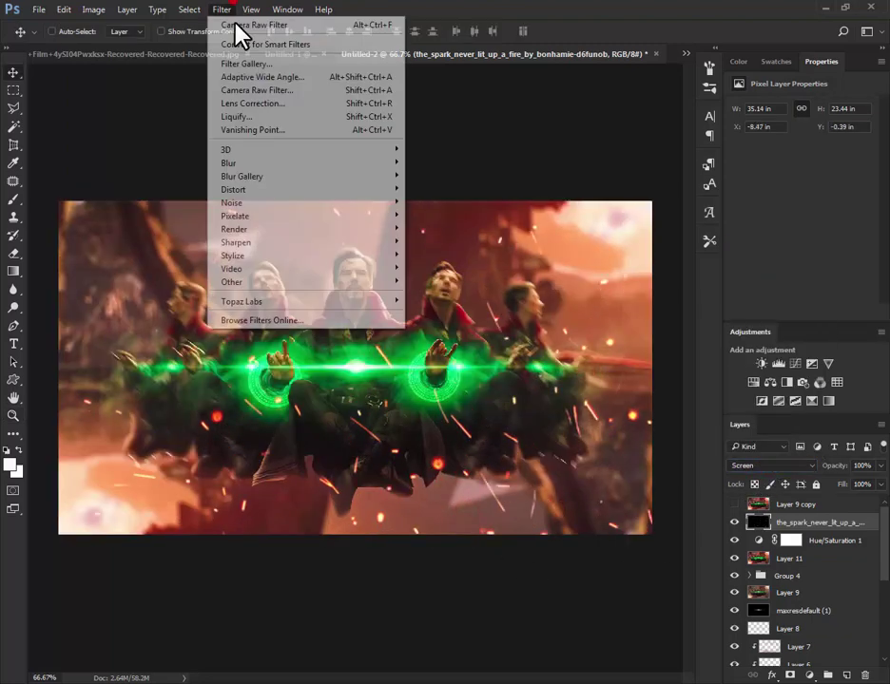
mouse_move(229, 163)
click(432, 201)
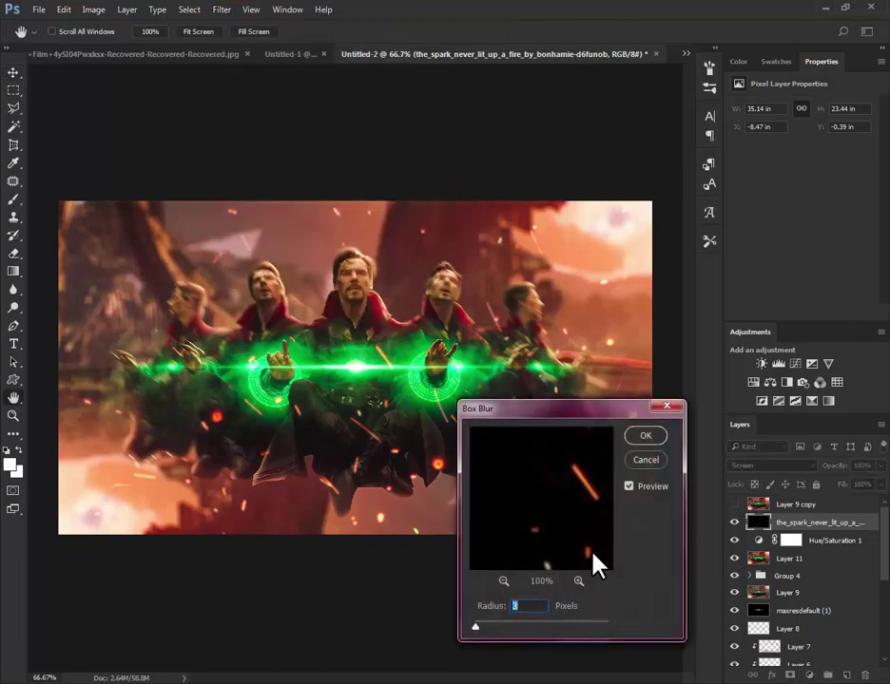
click(645, 436)
key(e)
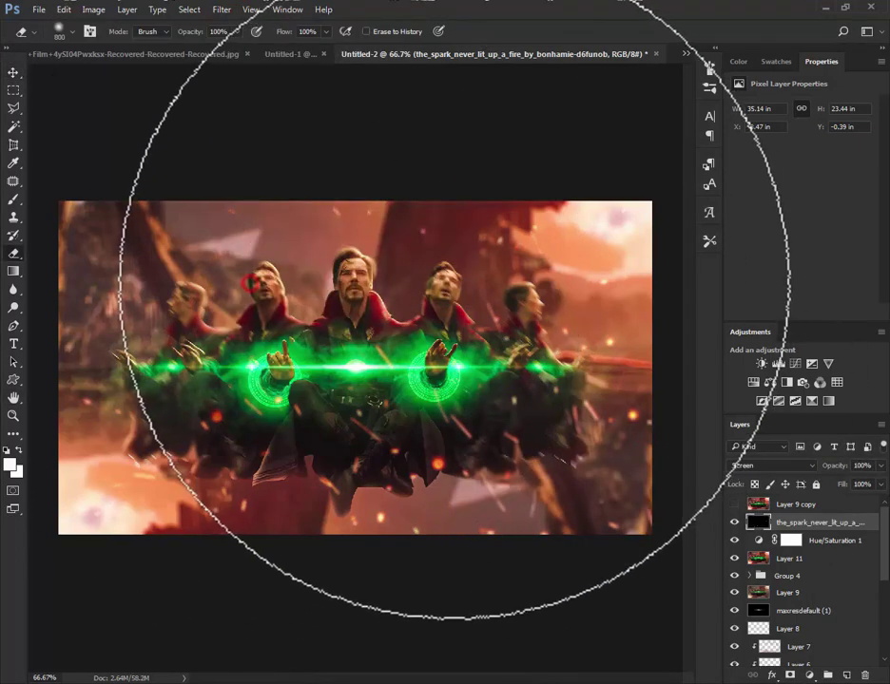
key(v)
key(ctrl+shift+alt+e)
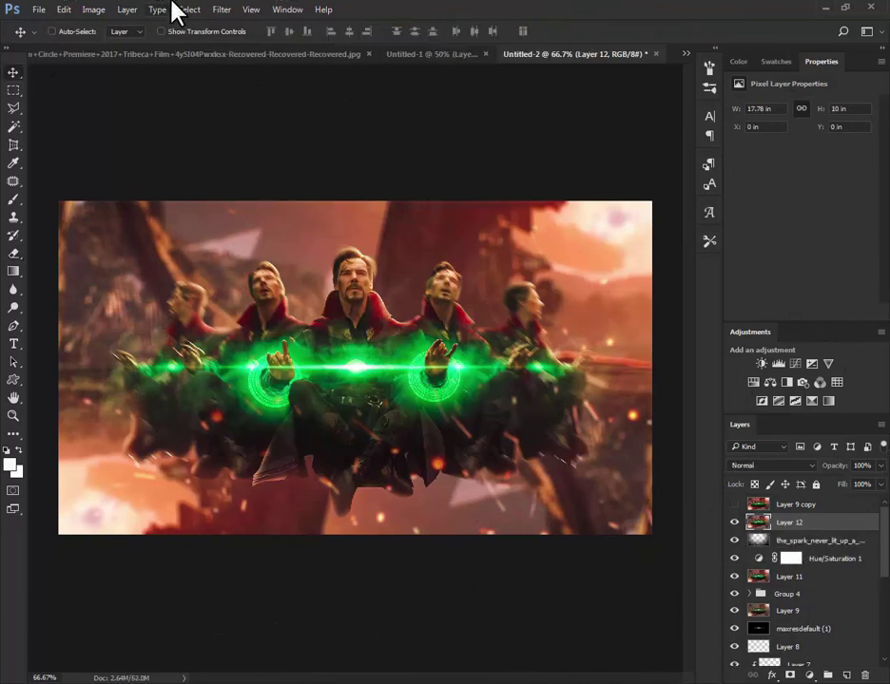
Raise Highlights in the Camera Raw Filter, then show the composite full screen, fit to window
click(221, 9)
click(318, 92)
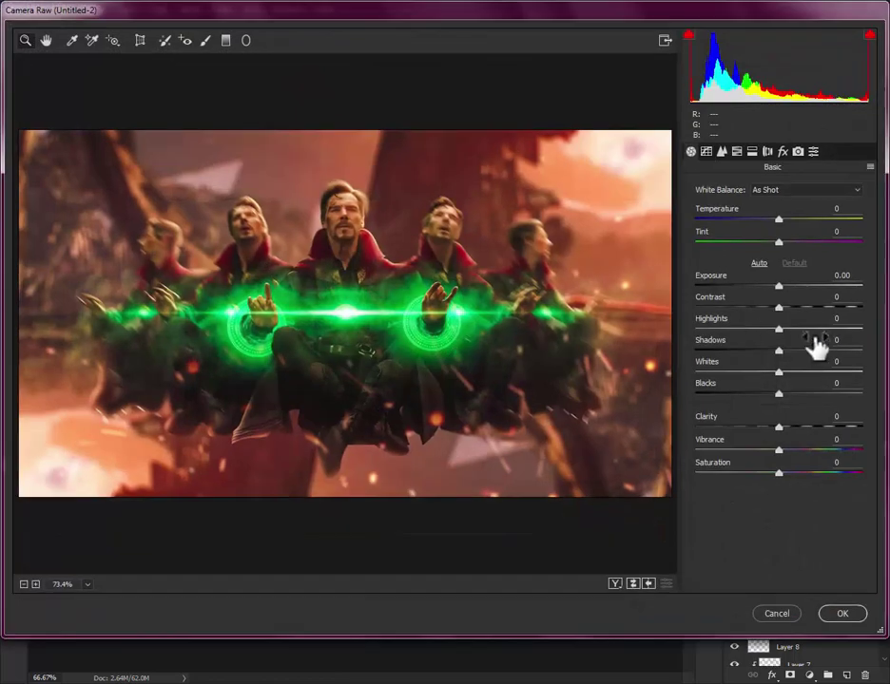
click(814, 329)
click(839, 614)
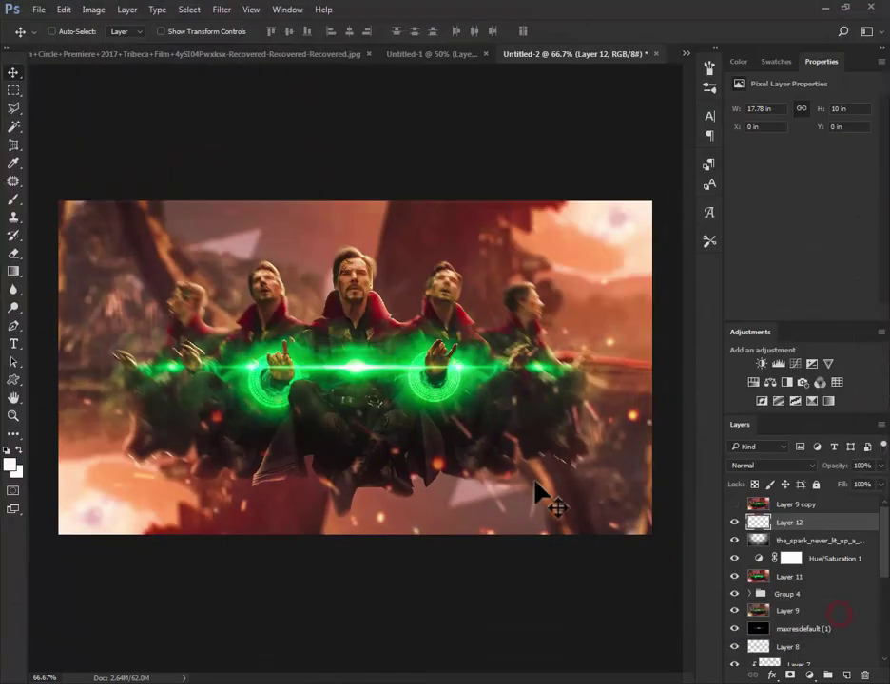
key(f)
key(f)
key(ctrl+0)
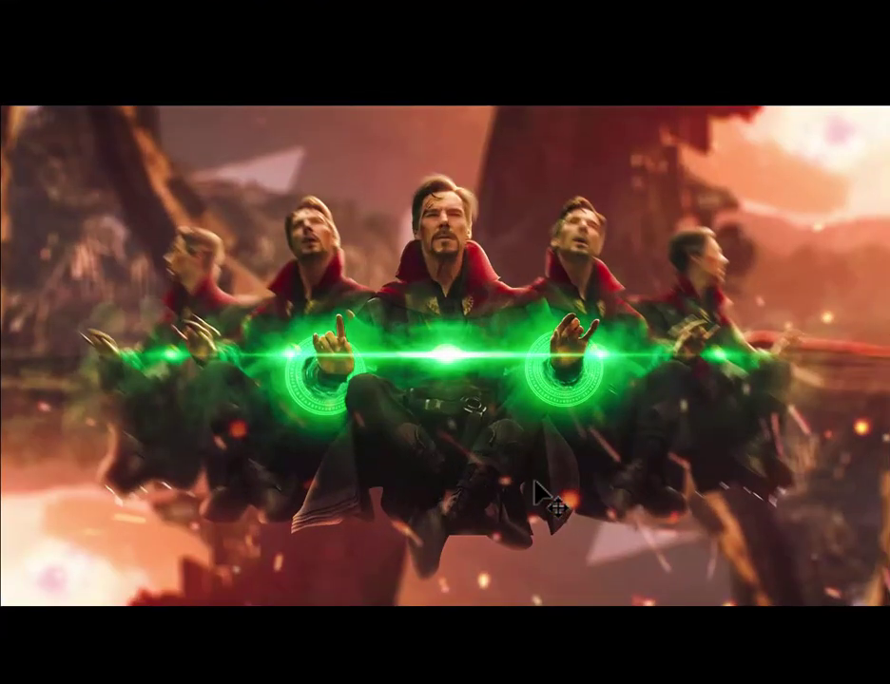